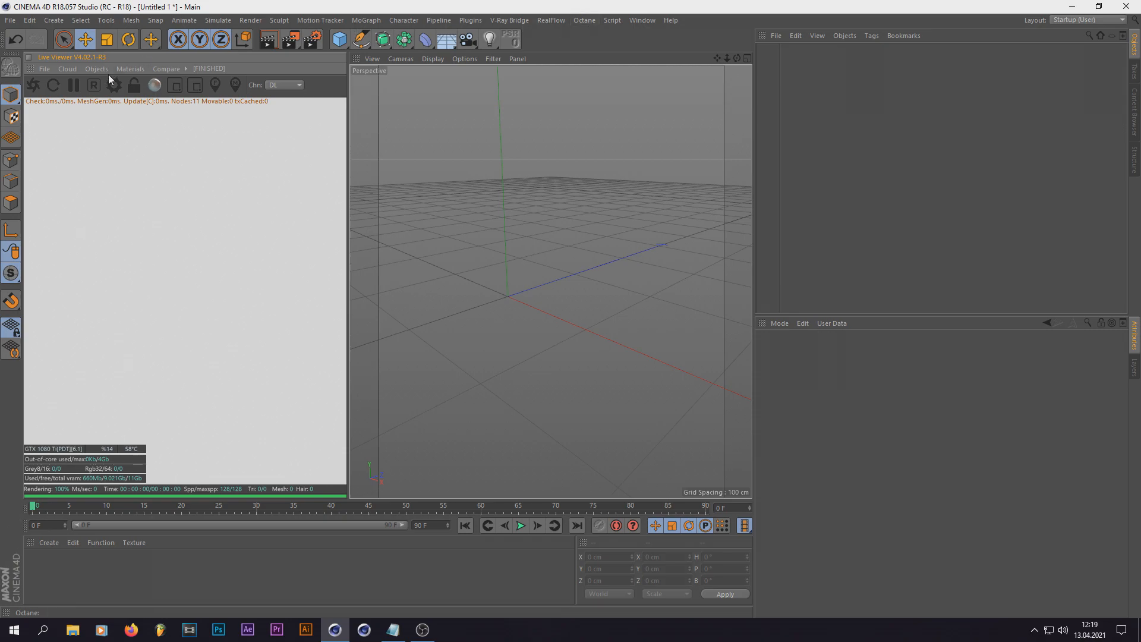
- Add an Octane Fog Volume object to the scene
left_click(97, 69)
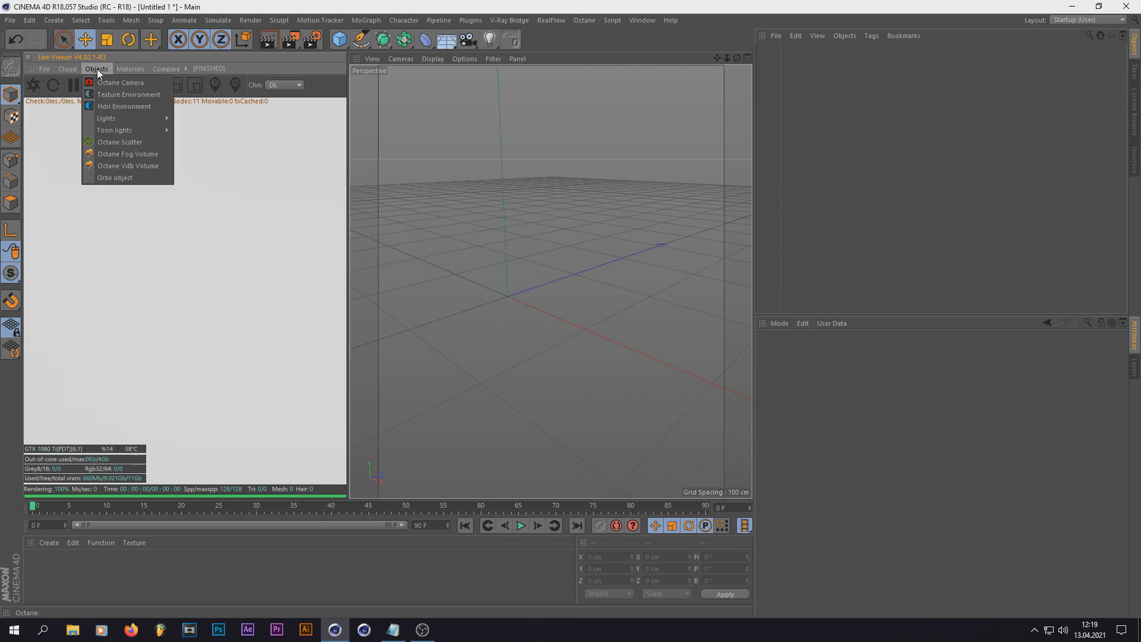
left_click(121, 153)
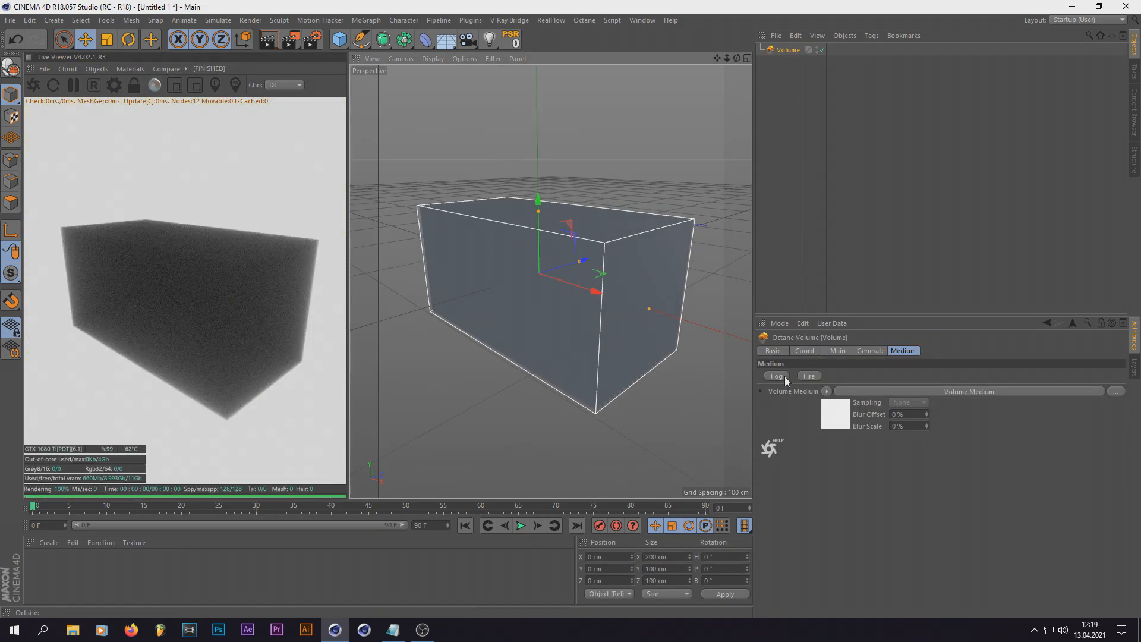
- Examine the volume's Type options and compare them with the Octane Vdb Volume object, keeping the type on Generator
left_click(839, 351)
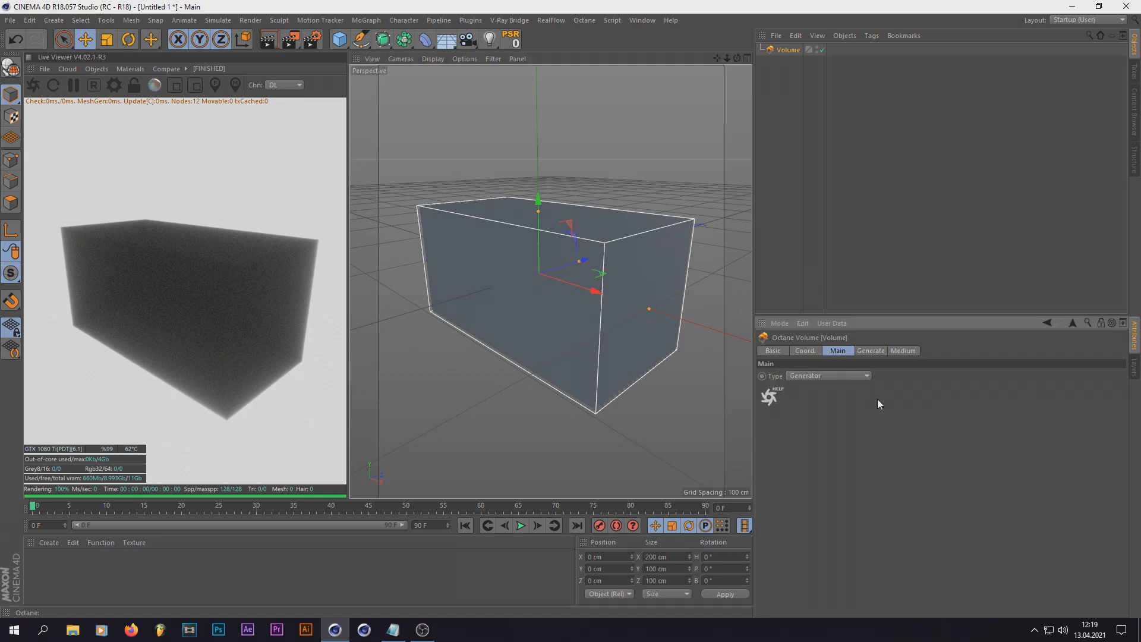
left_click(815, 376)
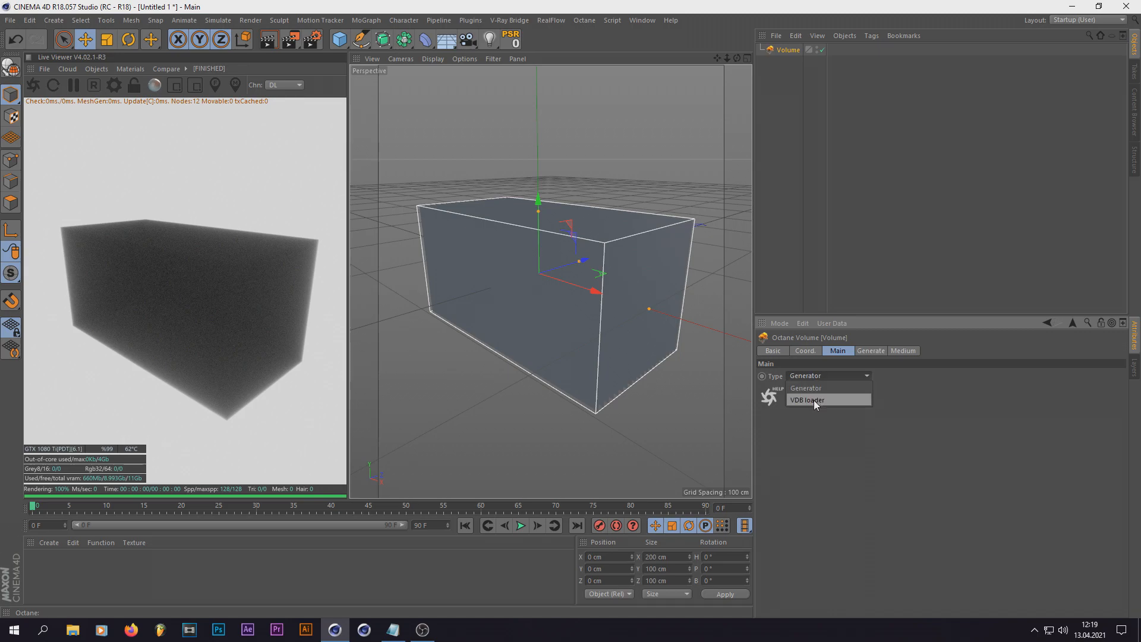
left_click(947, 433)
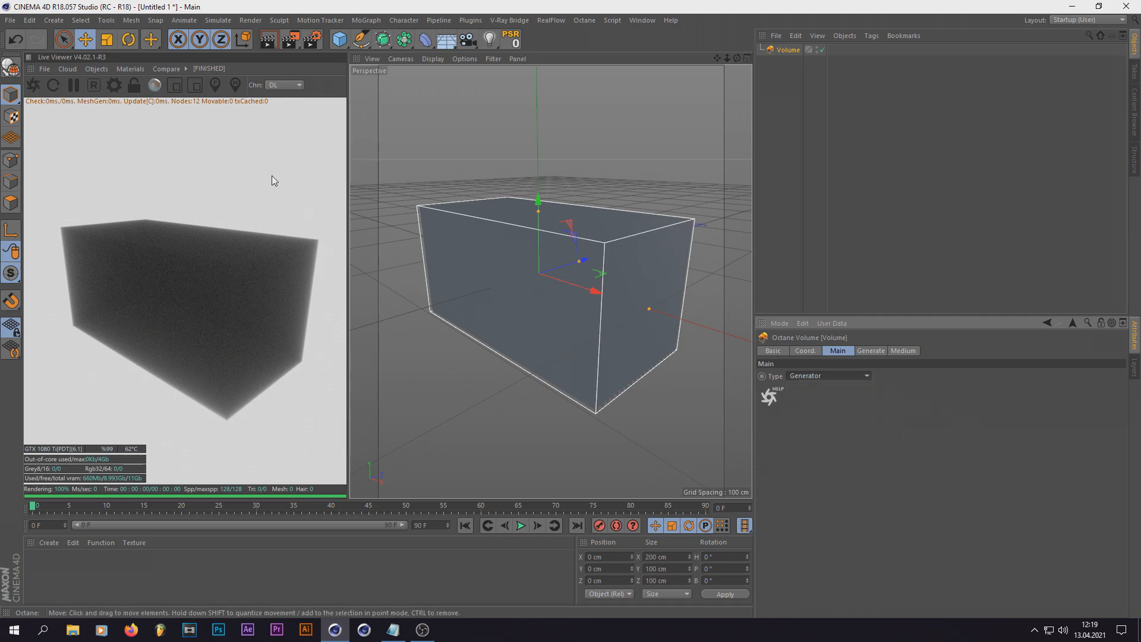
left_click(96, 69)
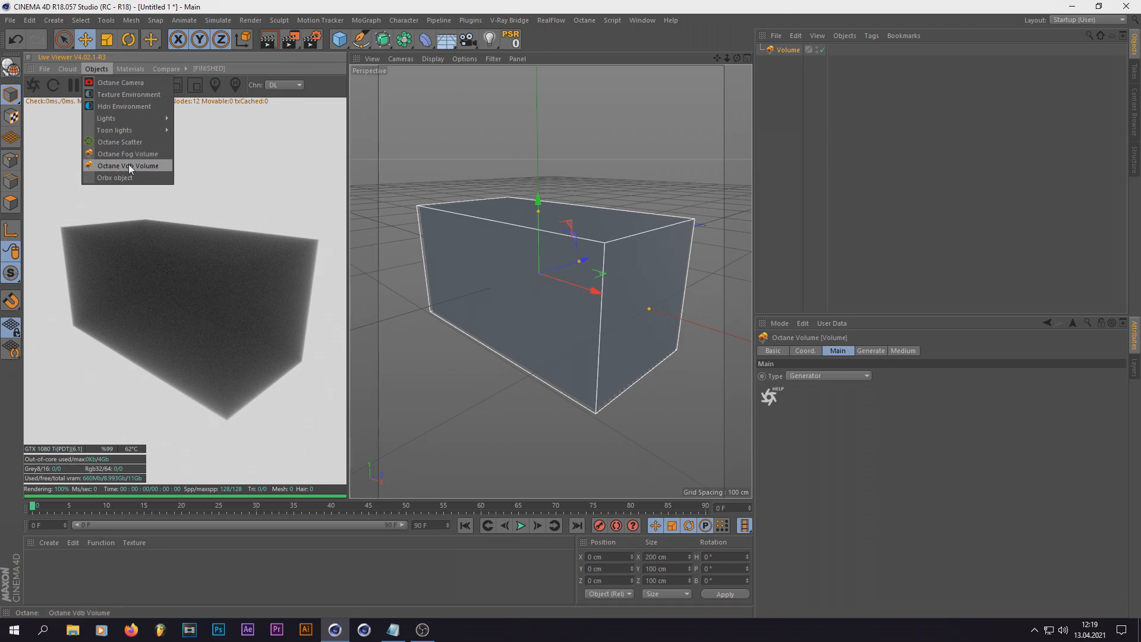
left_click(763, 225)
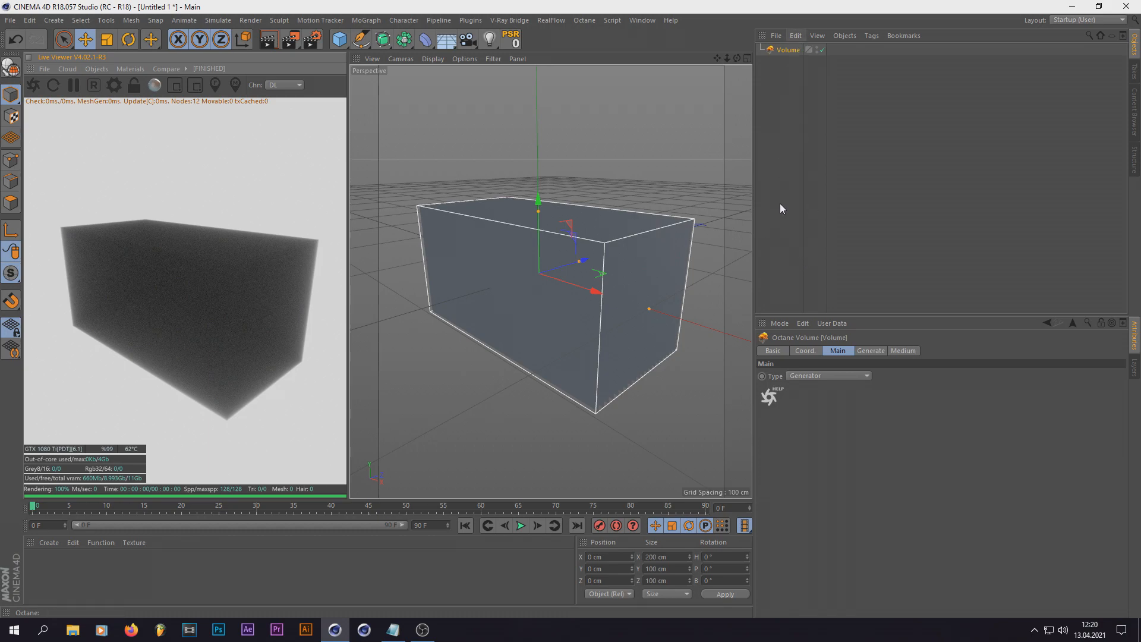
left_click(839, 376)
left_click(905, 484)
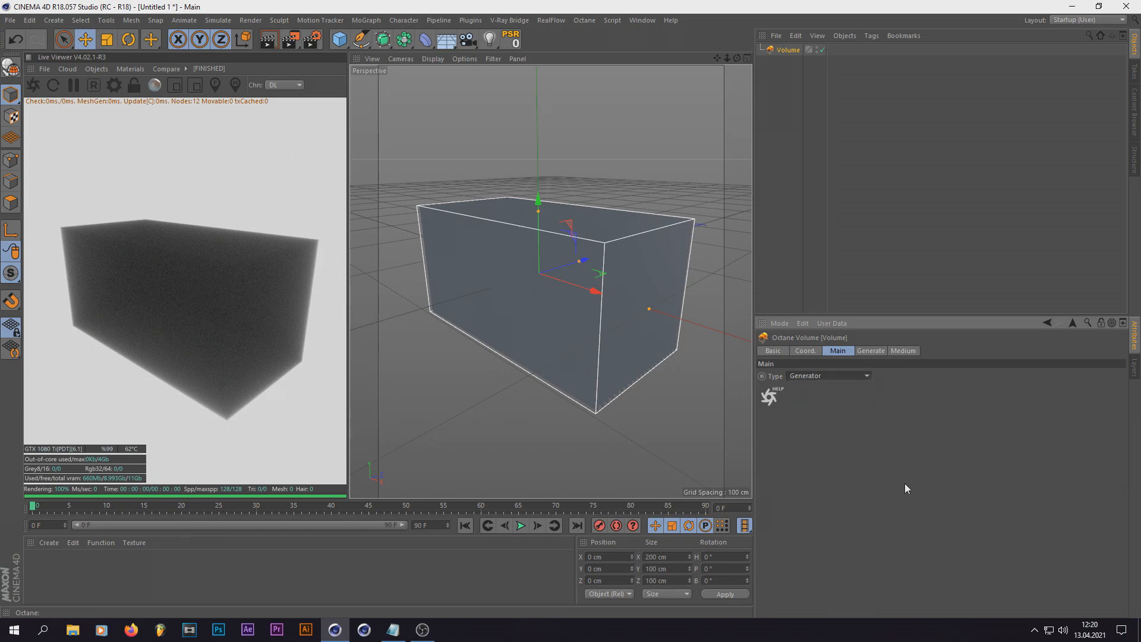
- Resize the fog volume in the viewport to about 158 cm in X and 122 cm in Z
left_click(861, 354)
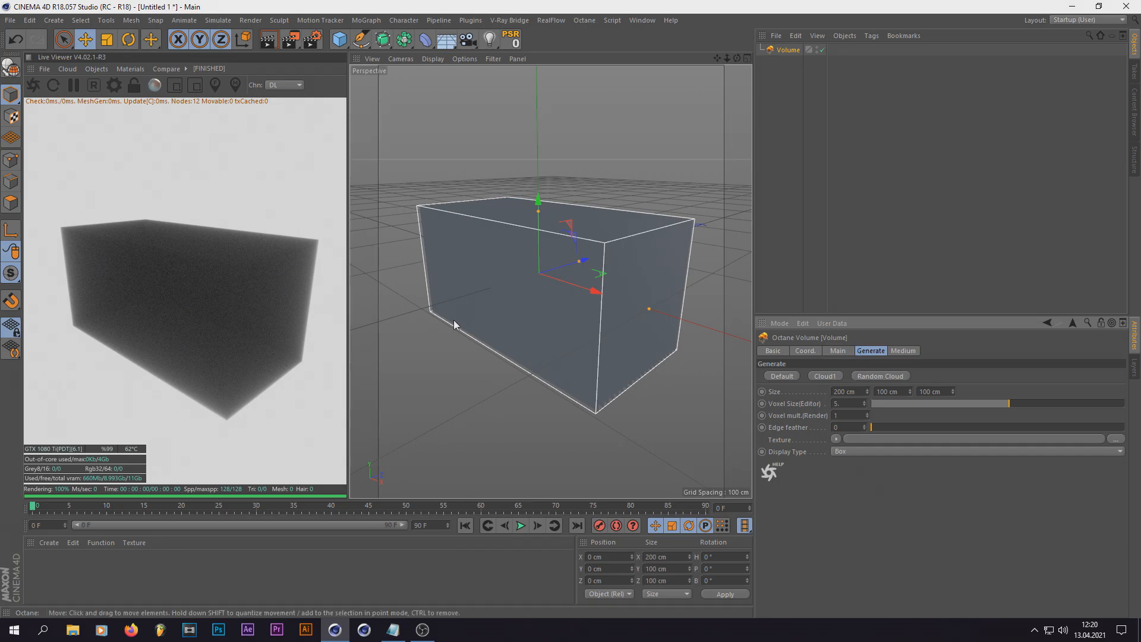
scroll(459, 325, "down", 2)
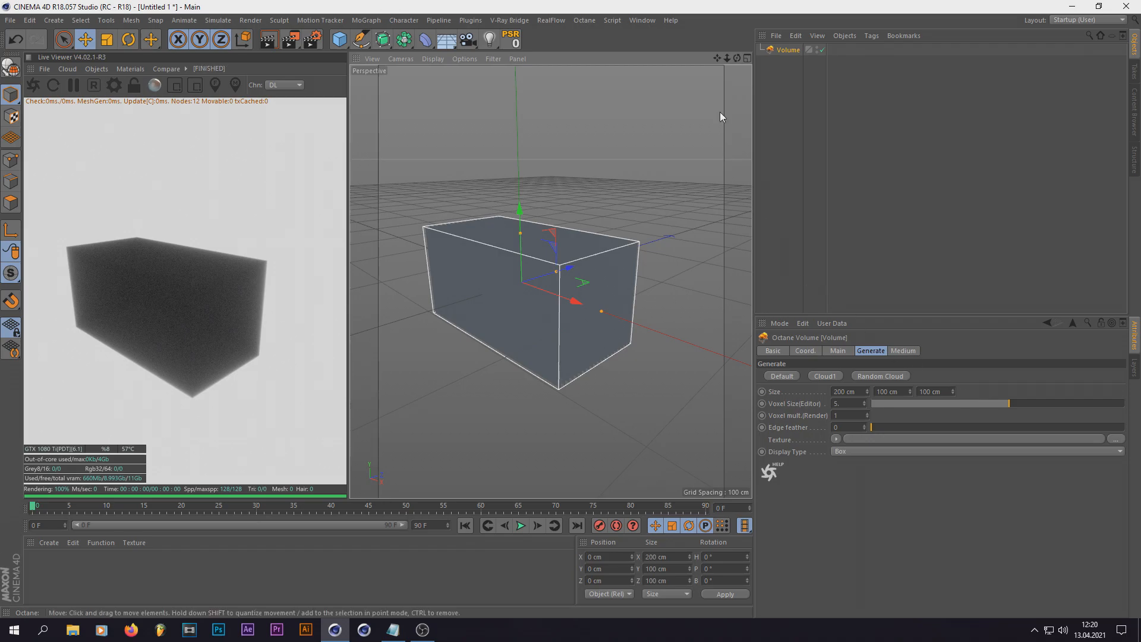
left_click_drag(737, 59, 641, 62)
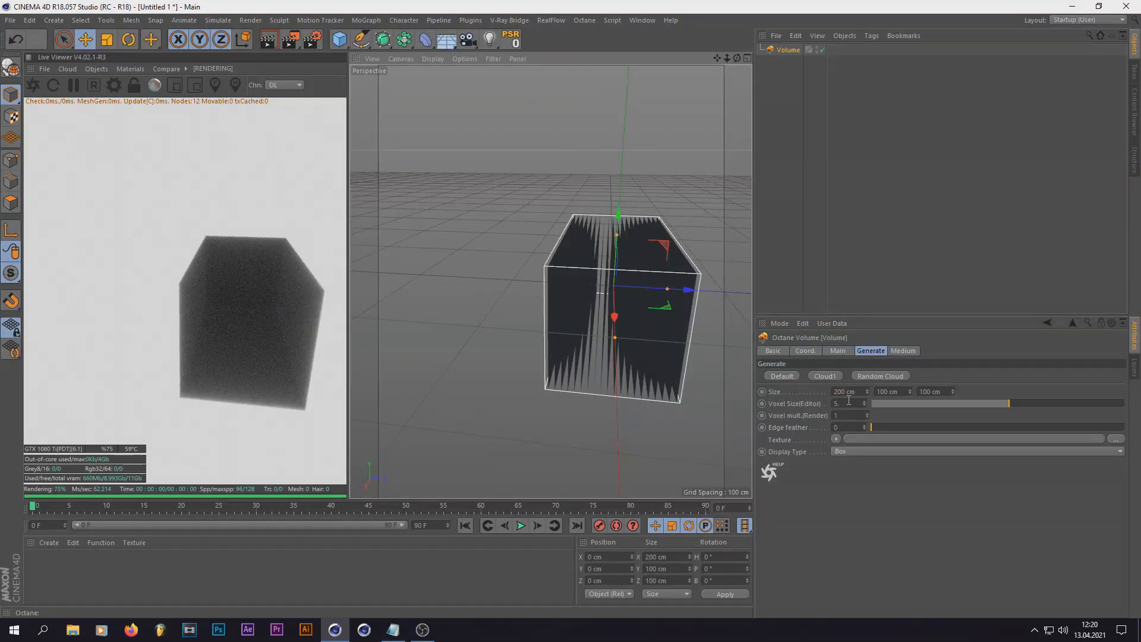
scroll(481, 316, "down", 3)
scroll(602, 308, "up", 2)
left_click_drag(737, 58, 678, 70)
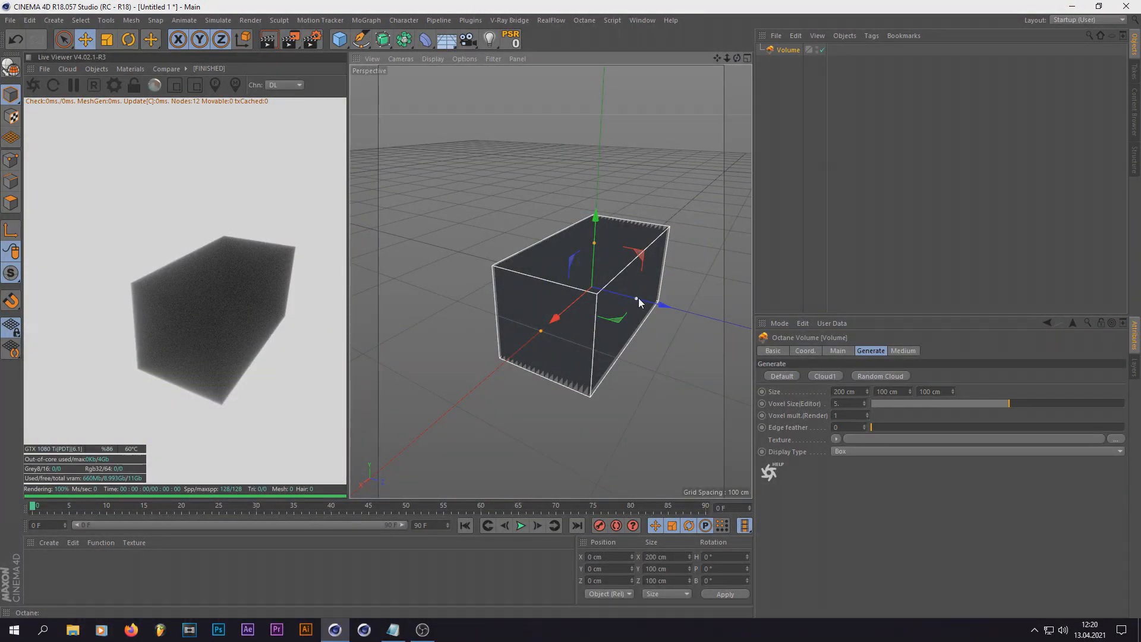
mouse_move(636, 300)
left_mouse_down()
mouse_move(684, 301)
mouse_move(649, 294)
left_mouse_up()
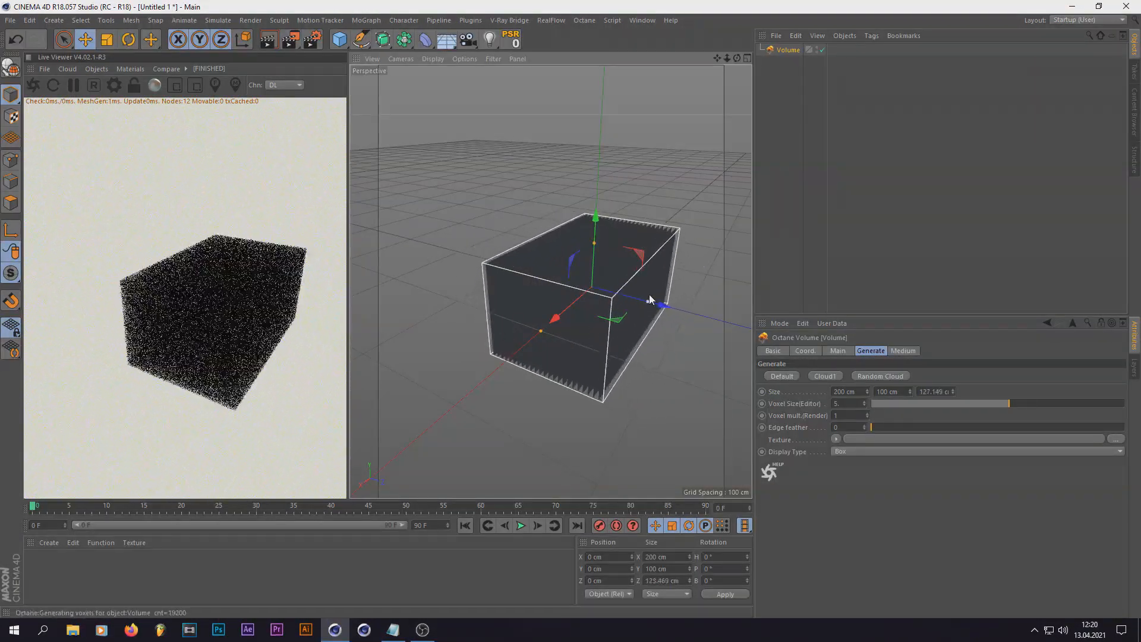
mouse_move(540, 330)
left_mouse_down()
mouse_move(517, 351)
mouse_move(553, 317)
left_mouse_up()
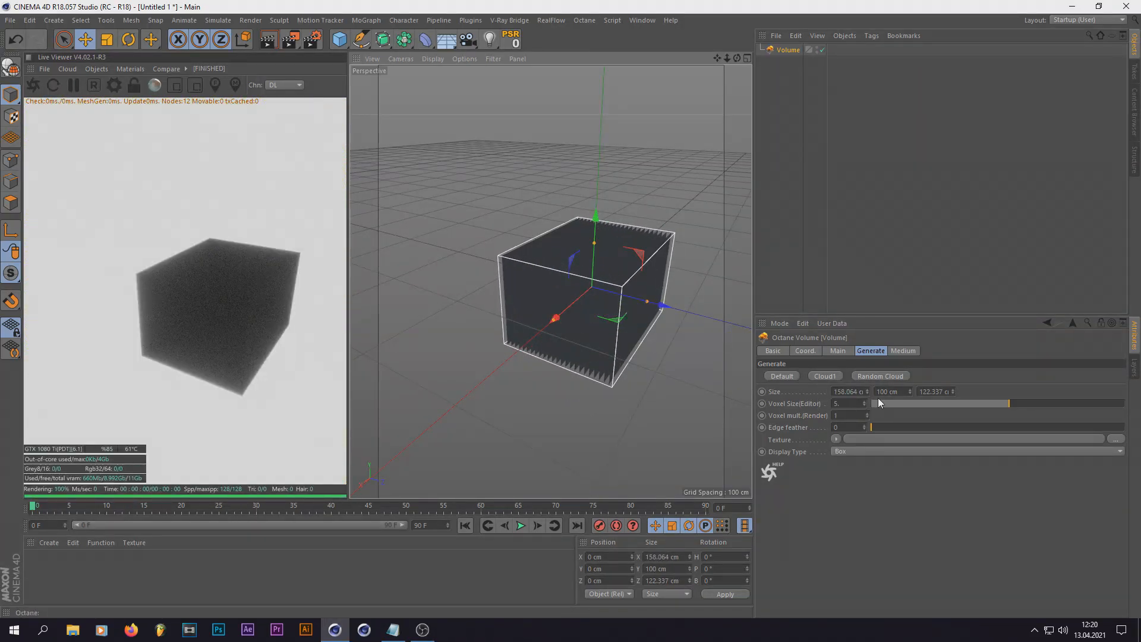
left_click(840, 393)
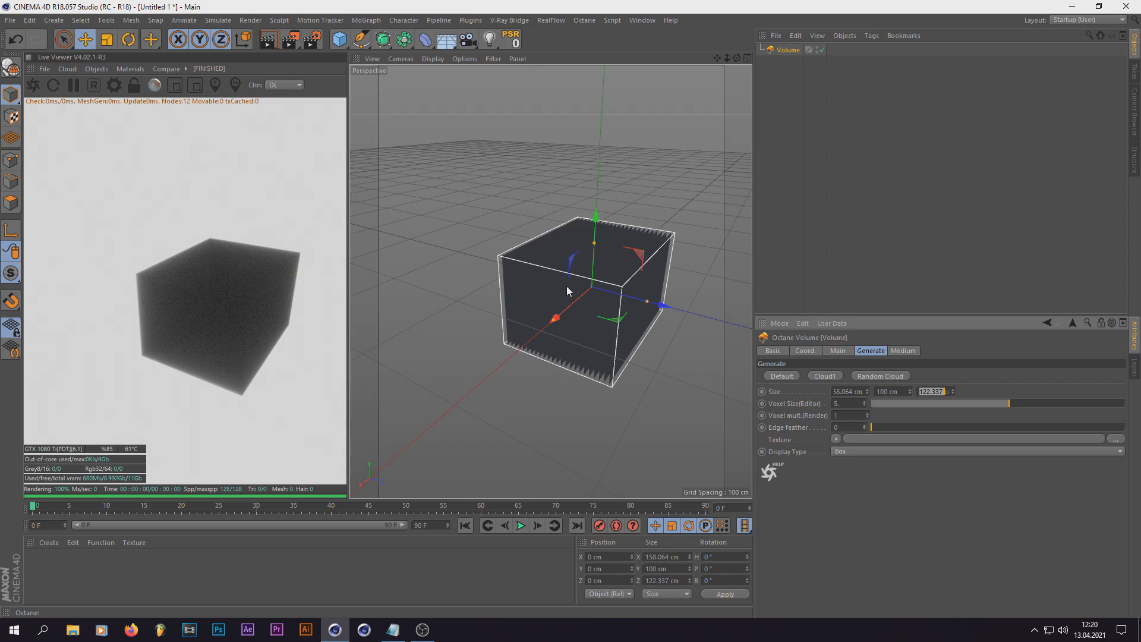
- Set the fog volume's editor voxel size to 1000
scroll(538, 286, "up", 5)
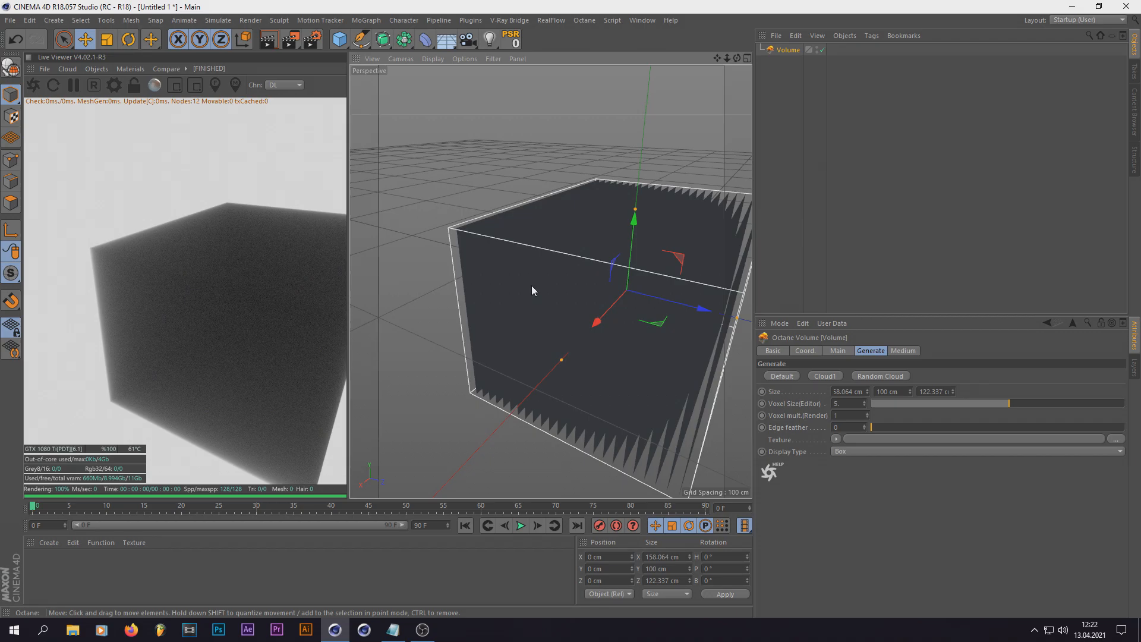
left_click_drag(1010, 404, 1125, 404)
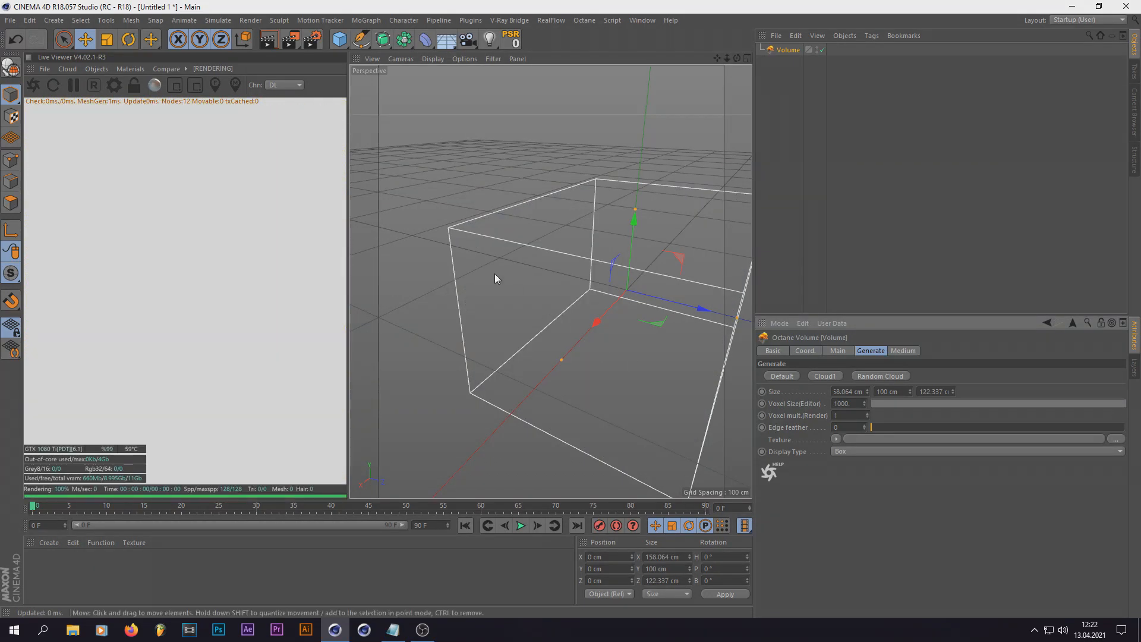
key("h")
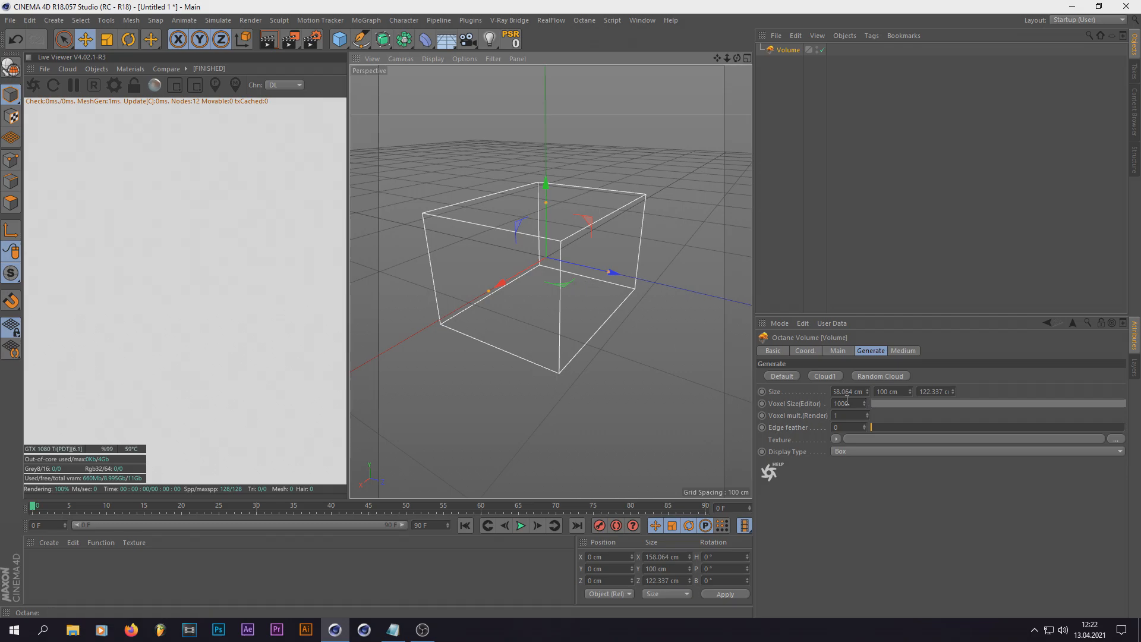
- Enlarge the fog volume in the viewport to about 6352 × 2716 × 3832 cm
scroll(382, 285, "down", 8)
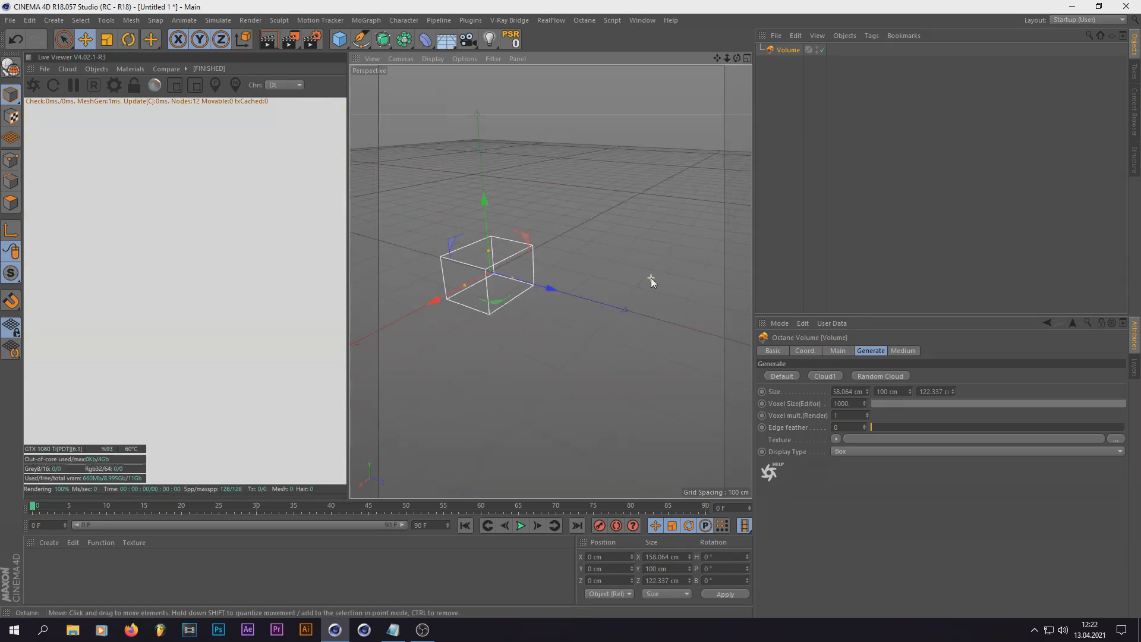
left_click_drag(531, 270, 379, 433)
left_click_drag(570, 297, 453, 387, "alt")
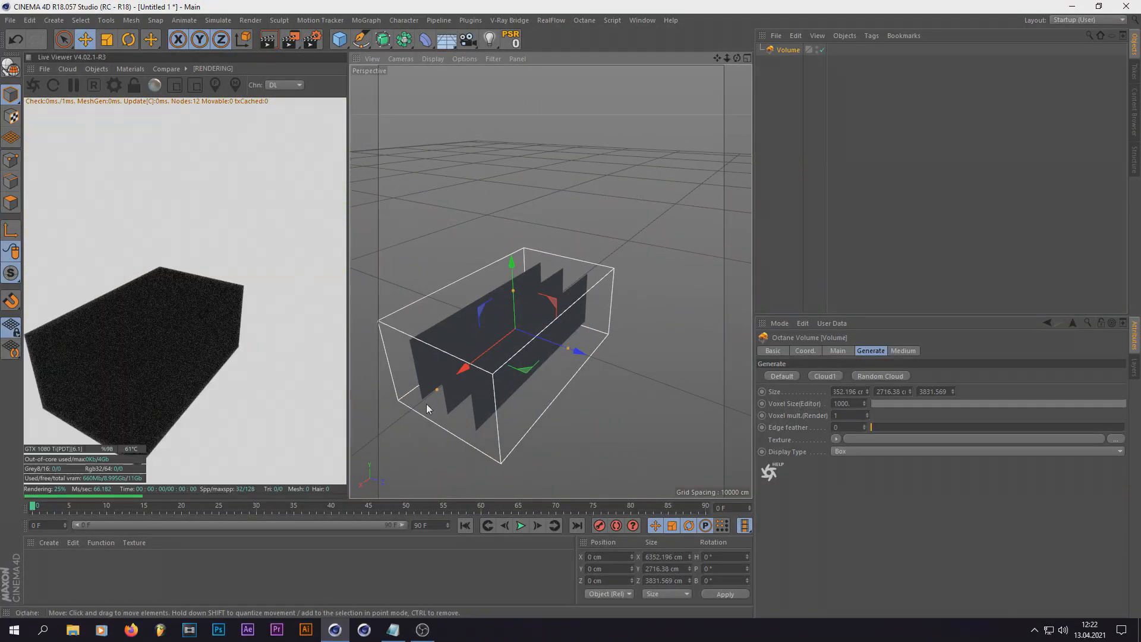
scroll(452, 388, "up", 4)
scroll(453, 387, "up", 2)
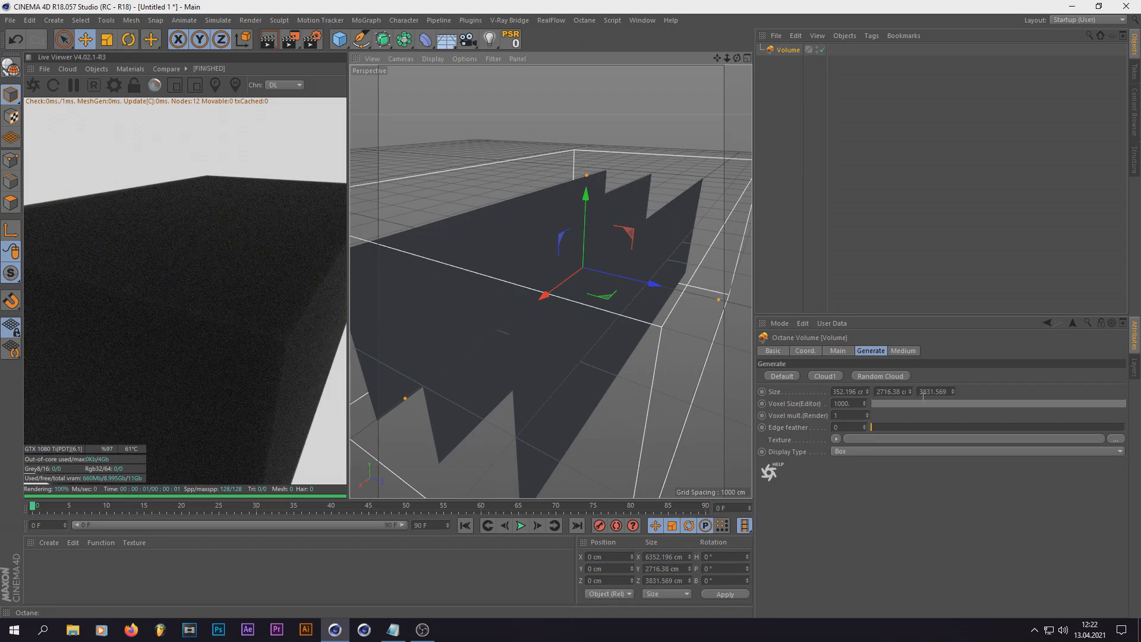
- Set the fog volume's size to 400 × 200 × 200 cm and try an editor voxel size of about 0.013
left_click(889, 392)
key("Tab")
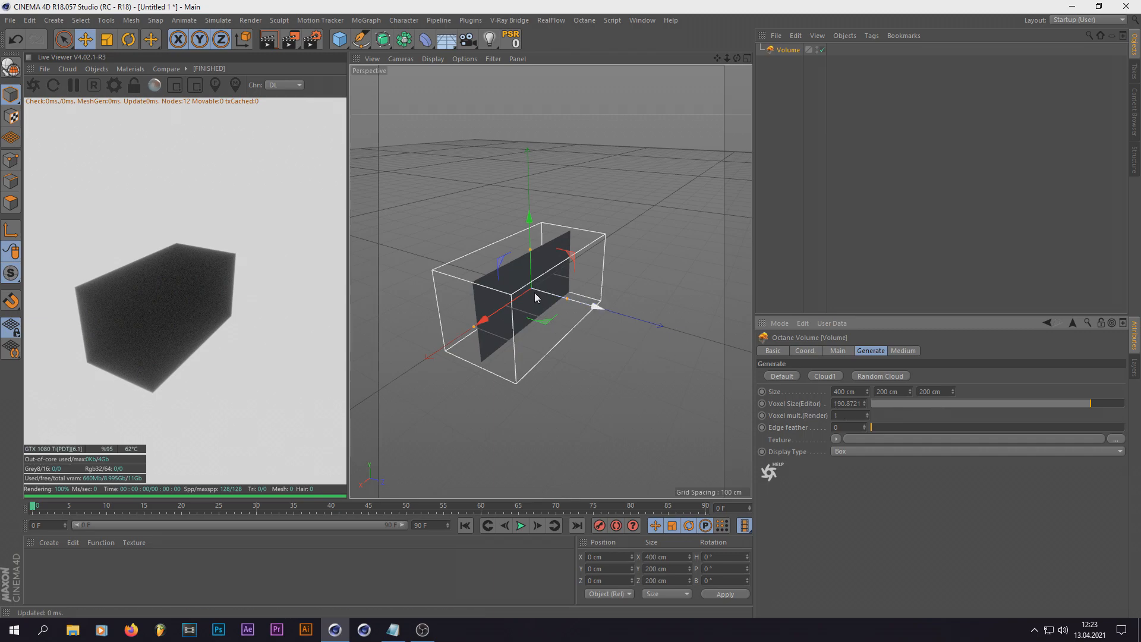
left_click(878, 403)
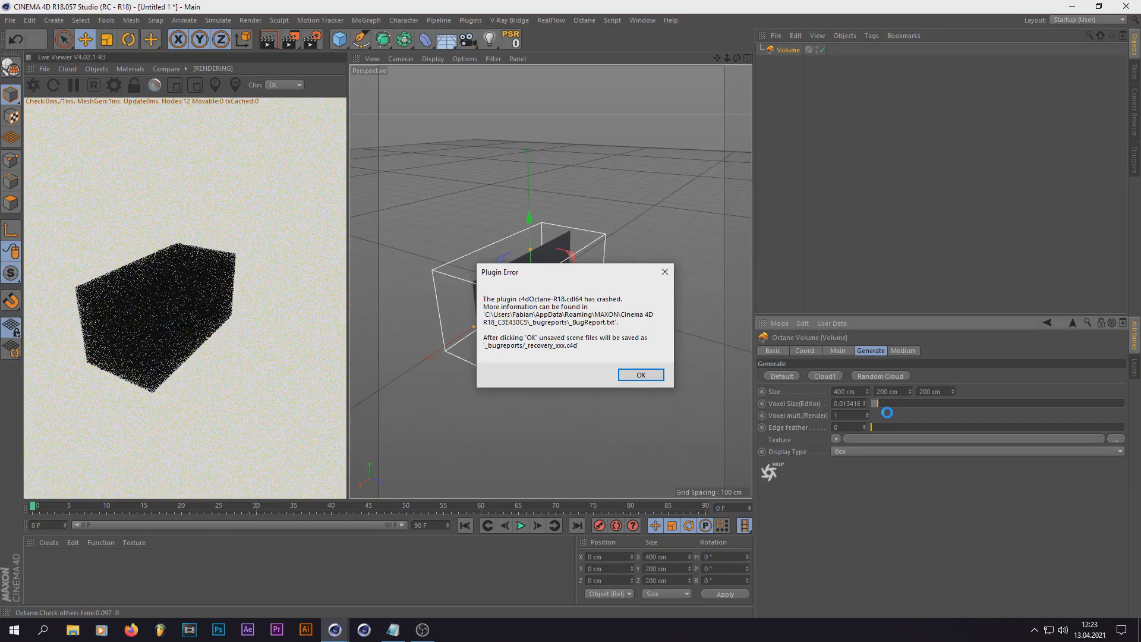
- Stretch the fog volume in the viewport to about 2471 × 409 × 3878 cm
left_click_drag(571, 275, 514, 290)
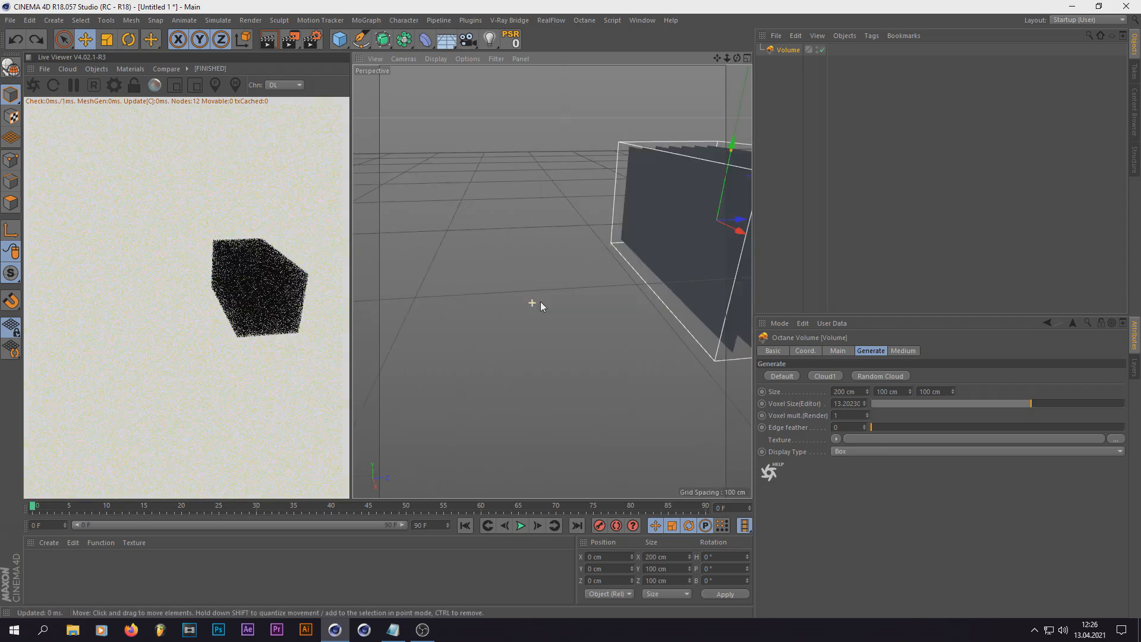
scroll(517, 321, "down", 6)
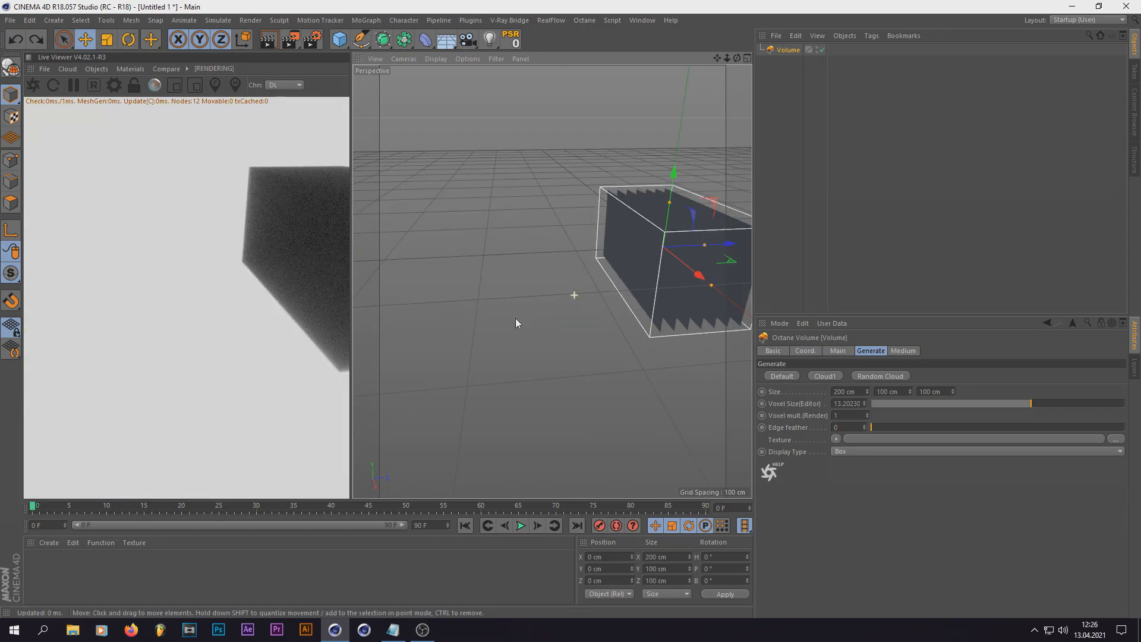
scroll(624, 280, "up", 3)
scroll(624, 283, "up", 2)
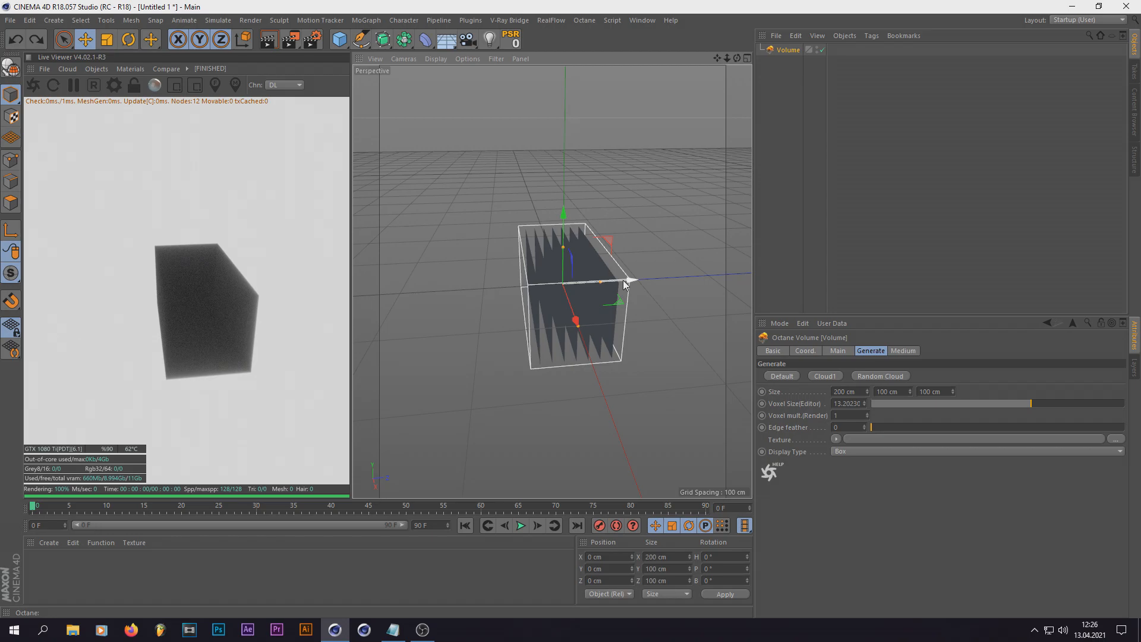
scroll(552, 422, "down", 5)
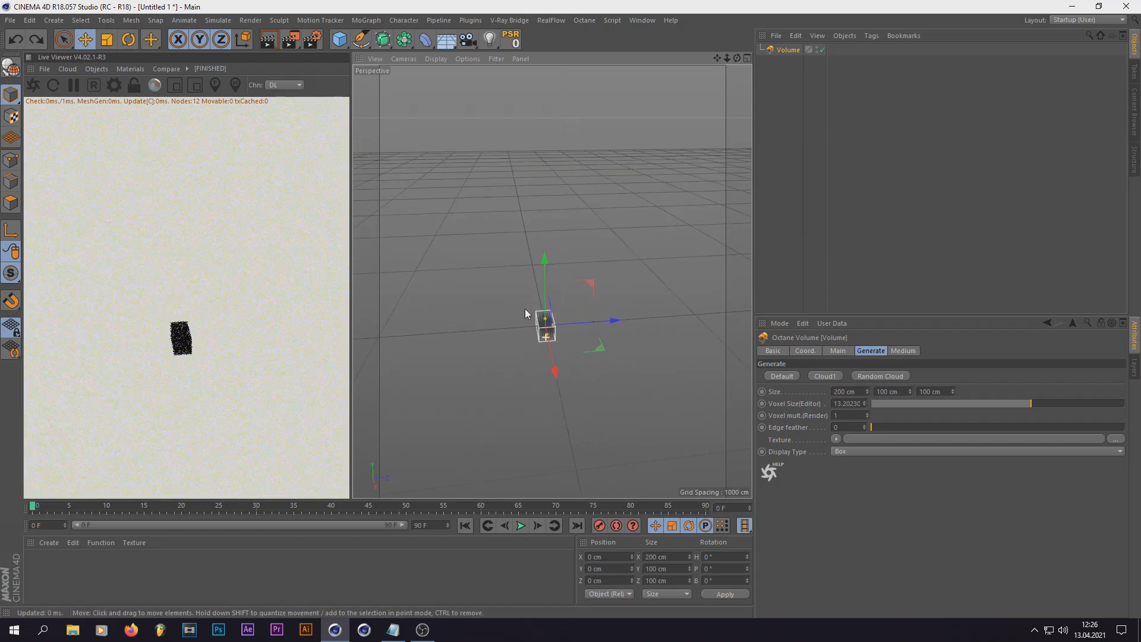
scroll(519, 210, "down", 1)
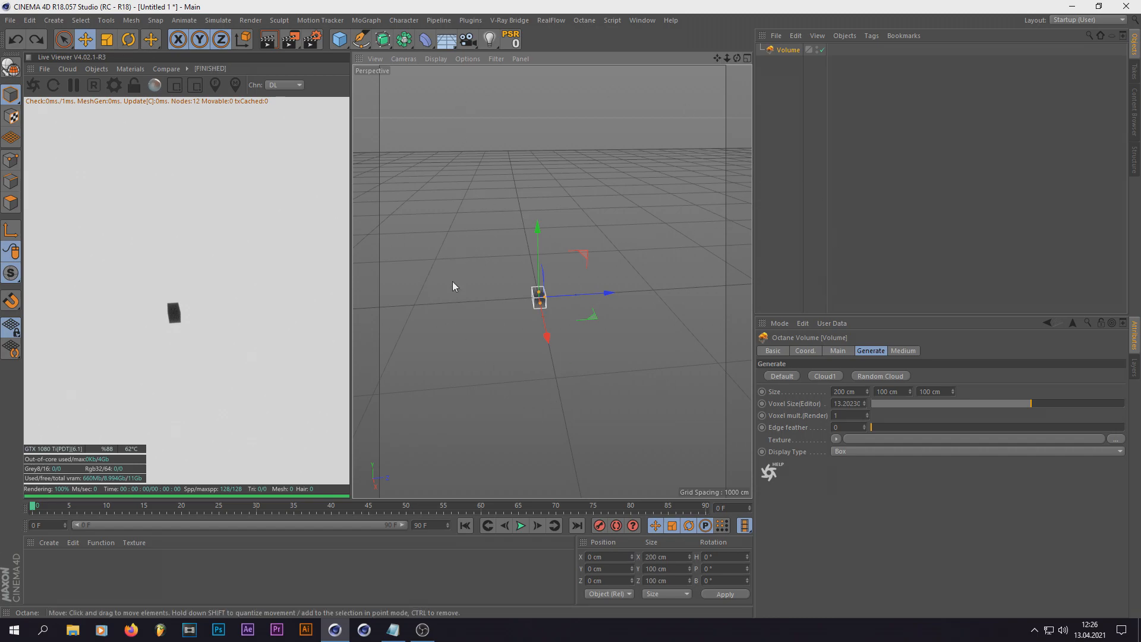
left_click_drag(548, 304, 710, 288)
left_click_drag(548, 309, 570, 364)
left_click_drag(546, 293, 549, 277)
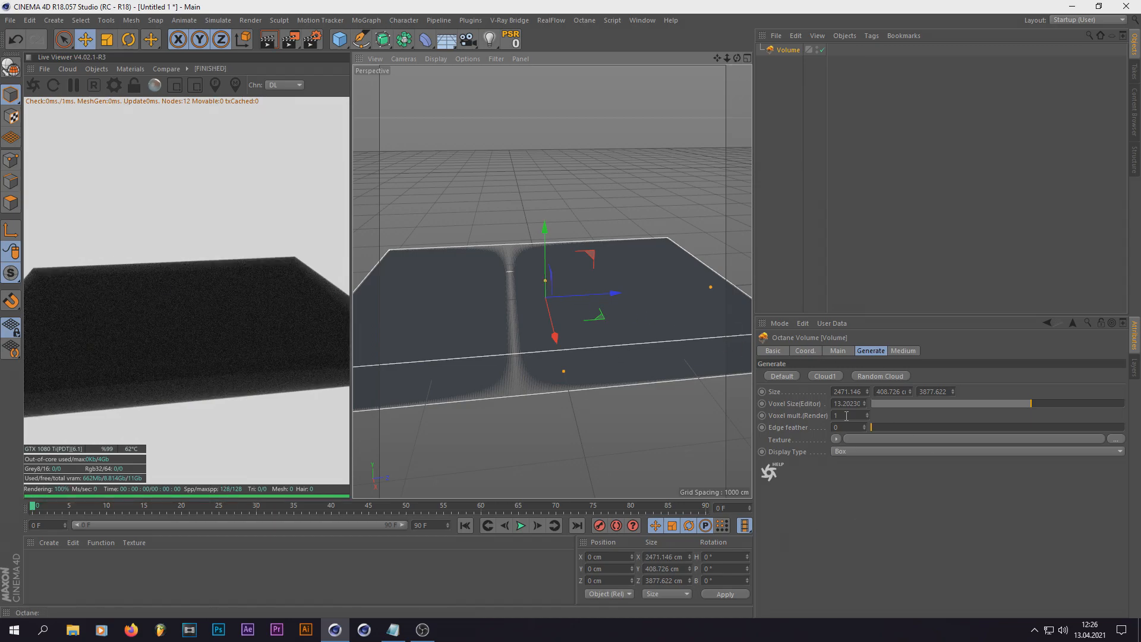
- Enlarge the fog volume's height to about 1769 cm and raise its editor voxel size to about 786
left_click_drag(1033, 404, 1074, 401)
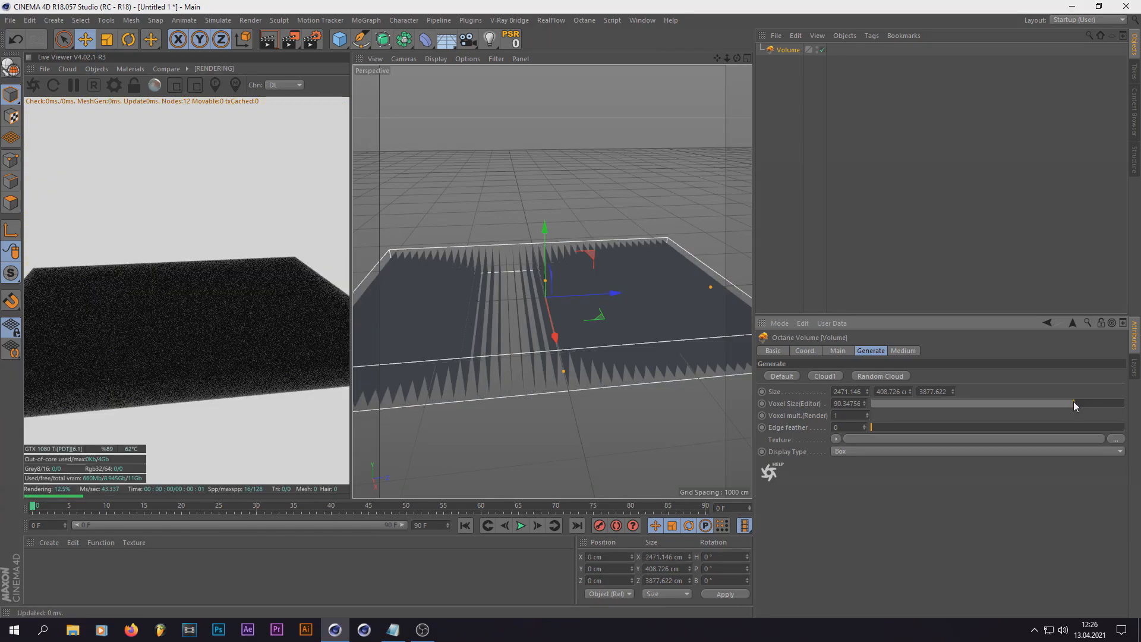
left_click_drag(545, 280, 551, 272)
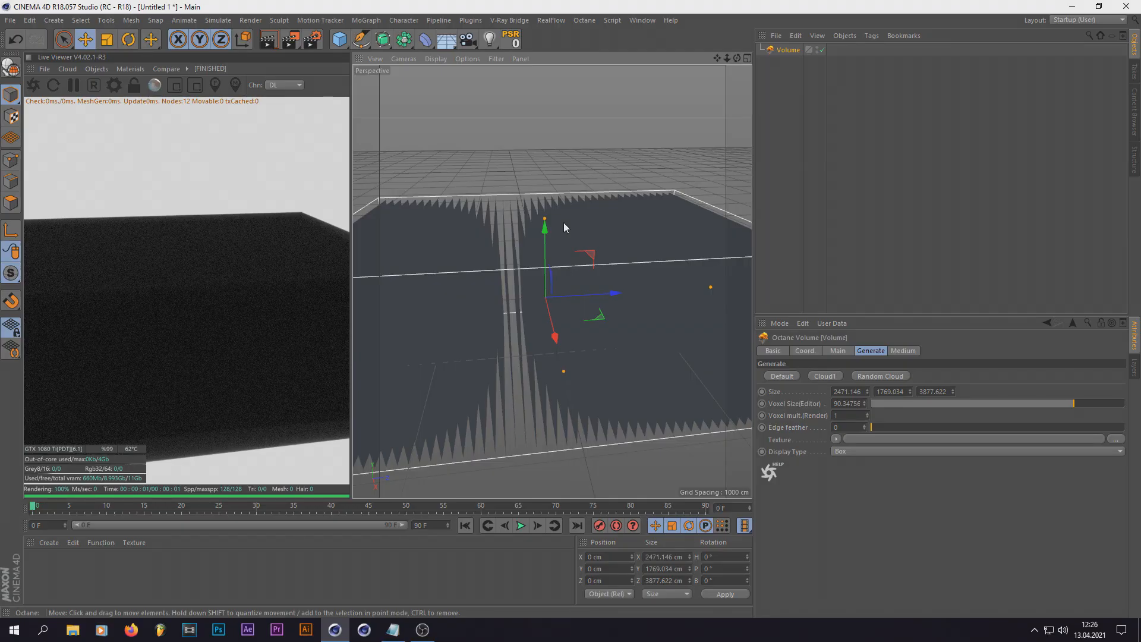
left_click(1124, 405)
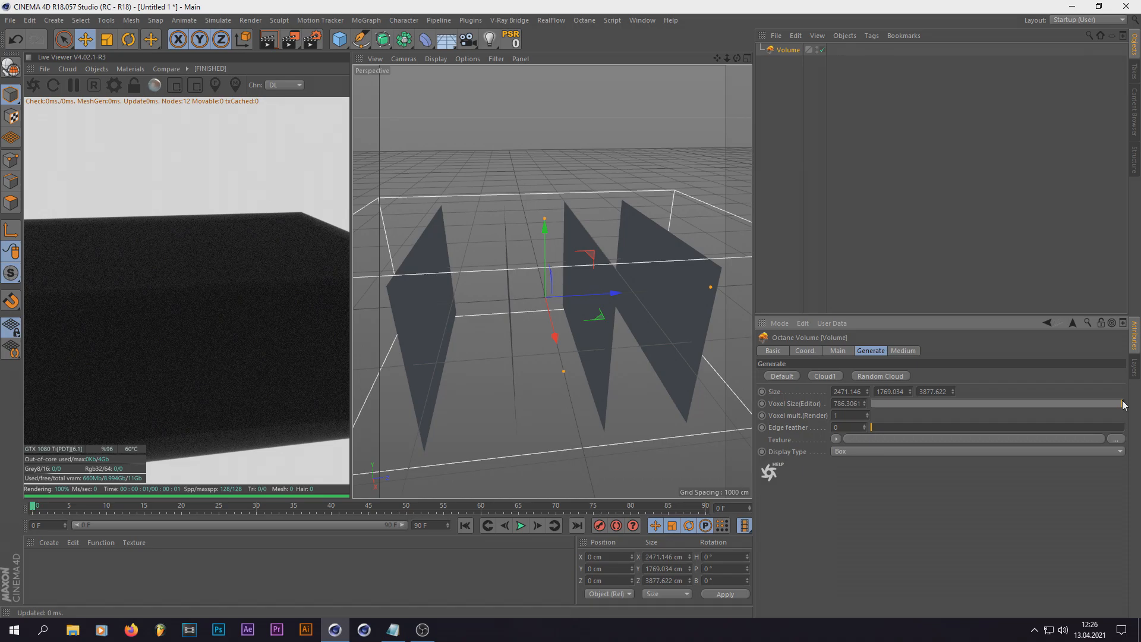
- Restore the fog volume to 400 × 200 × 200 cm with an editor voxel size of 5, and set Edge feather to 1
left_click(782, 376)
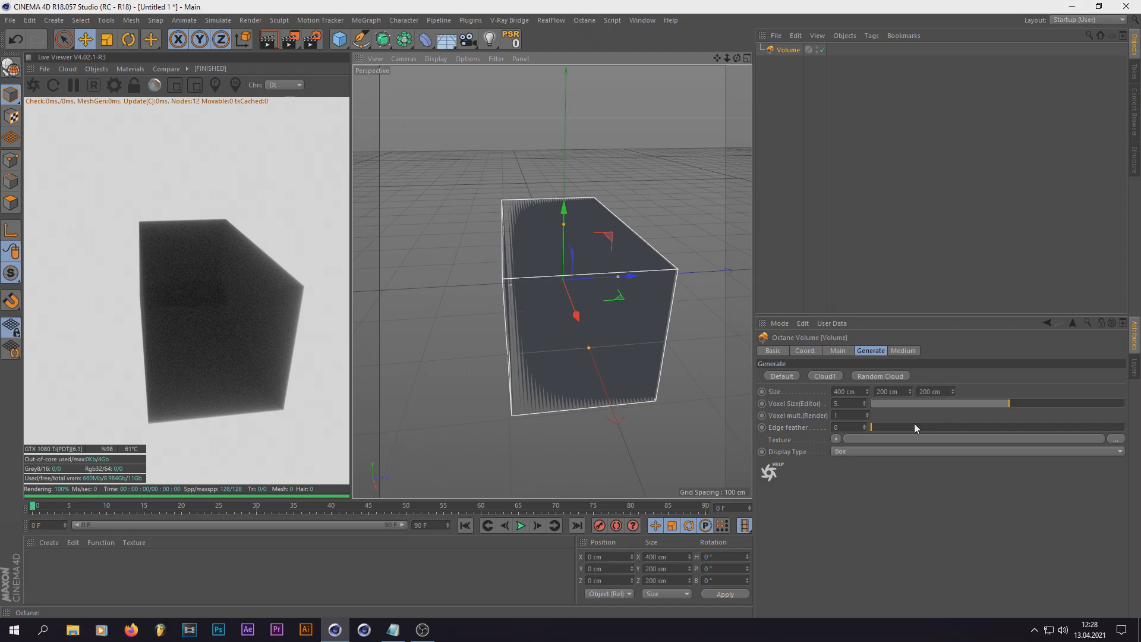
left_click_drag(581, 348, 532, 344, "alt")
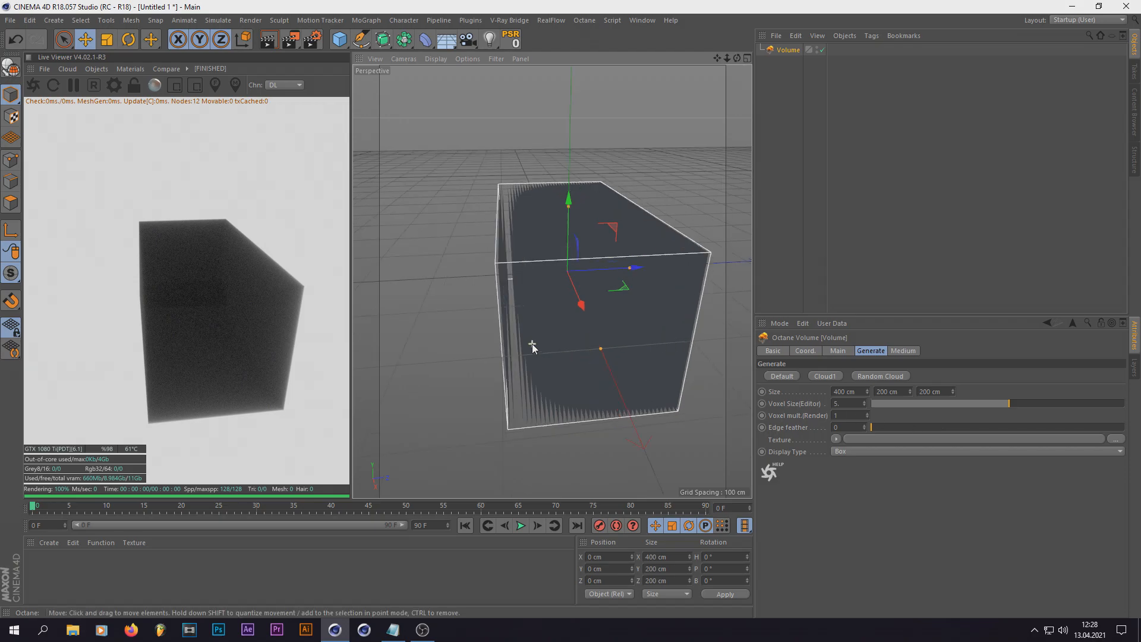
right_click_drag(532, 344, 733, 409, "alt")
scroll(476, 350, "down", 4)
left_click_drag(885, 426, 1139, 428)
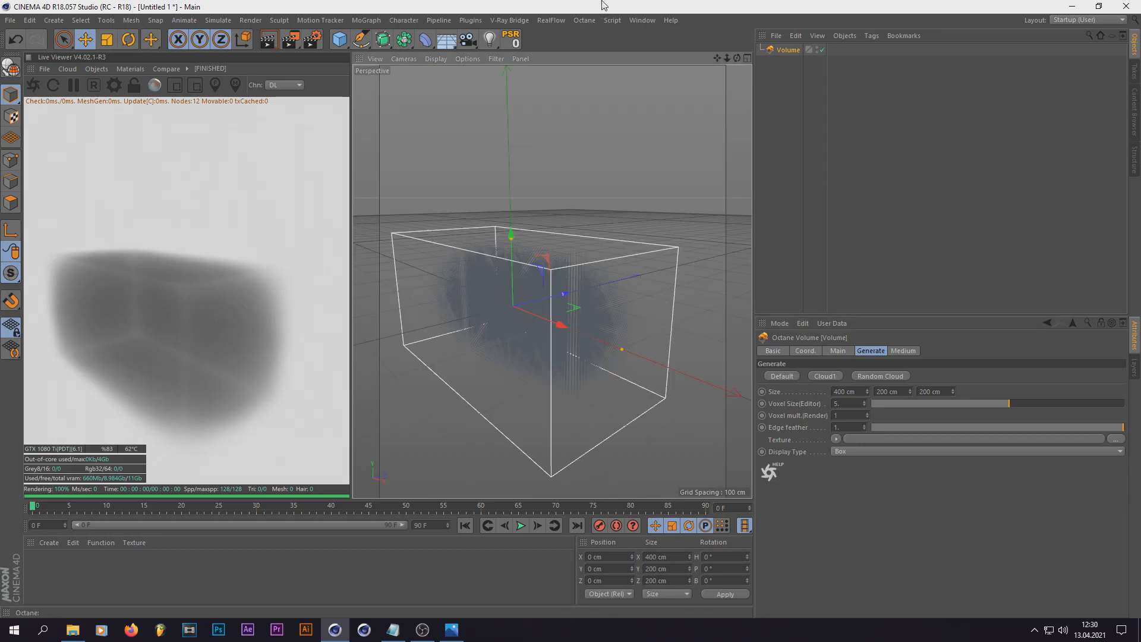
- View the finished render Solar Plant DONE.png in the Photos app as a fog reference, and return to Cinema 4D
left_click(453, 628)
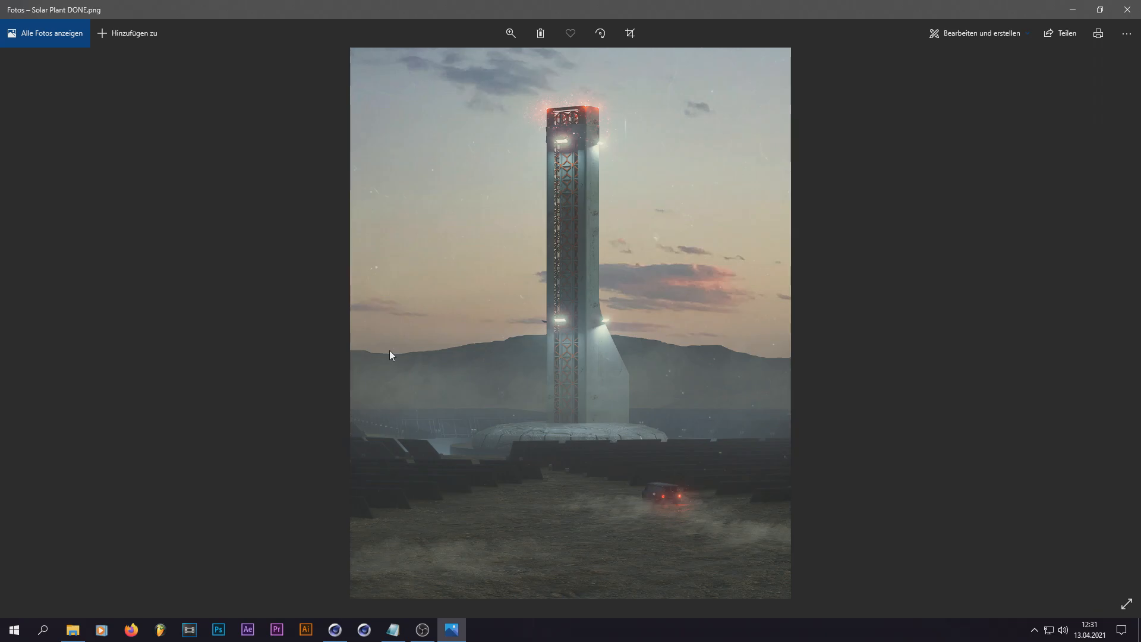
left_click(1072, 10)
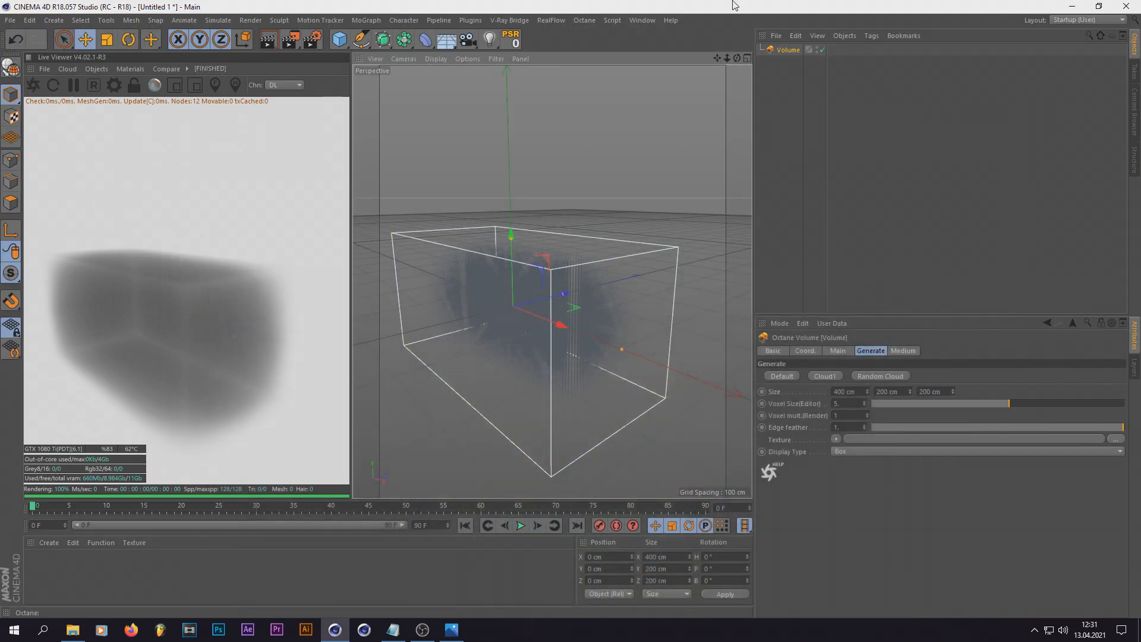
- Add a landscape flattened to about 34 cm high as ground, and create a second landscape object
left_click(590, 121)
scroll(496, 187, "down", 3)
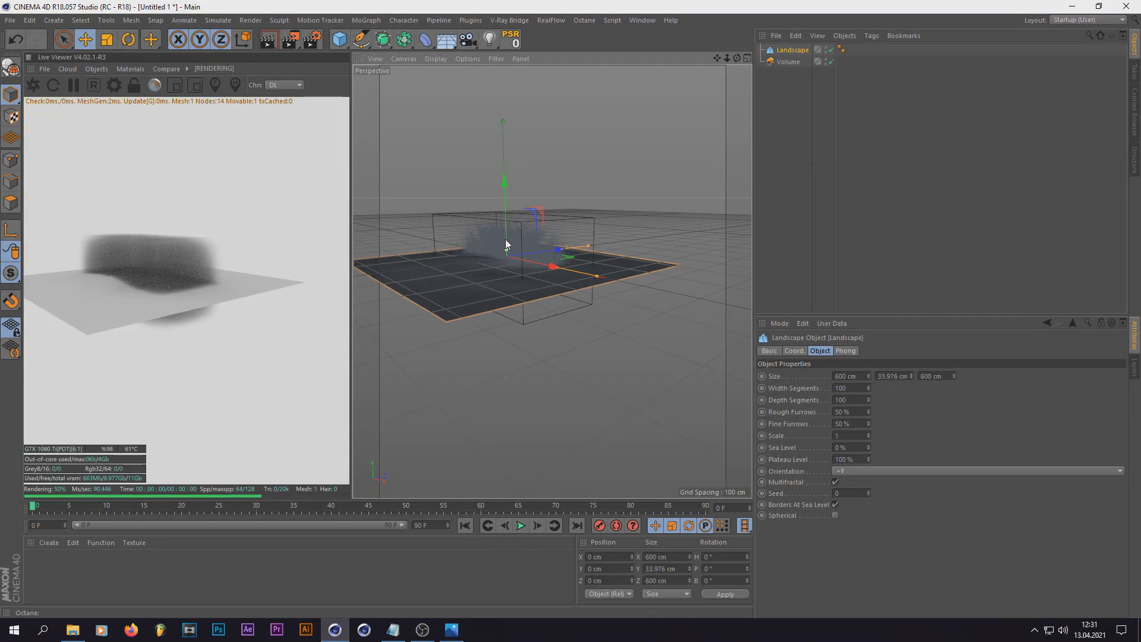
left_click(339, 39)
left_click(572, 129)
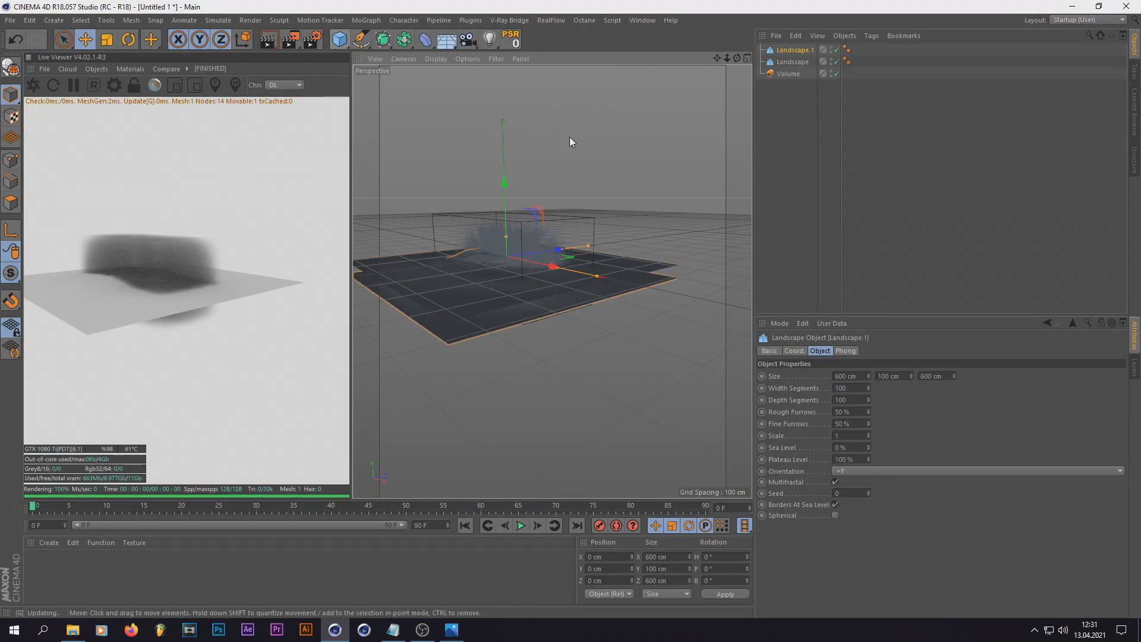
- Move the second landscape to about X -659 cm, Y 120 cm and enlarge it to about 649 × 323 × 600 cm as a mountain
left_click_drag(558, 269, 446, 208)
scroll(474, 220, "up", 3)
left_click_drag(723, 80, 606, 214, "alt")
right_click_drag(605, 214, 471, 240, "alt")
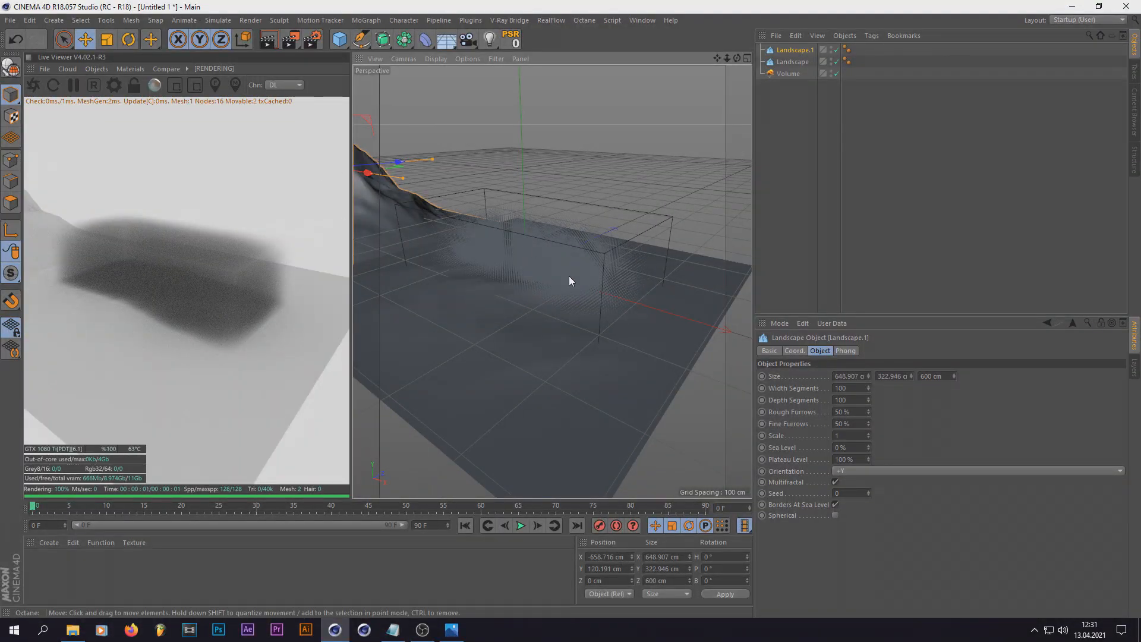
scroll(525, 297, "down", 3)
scroll(514, 279, "up", 4)
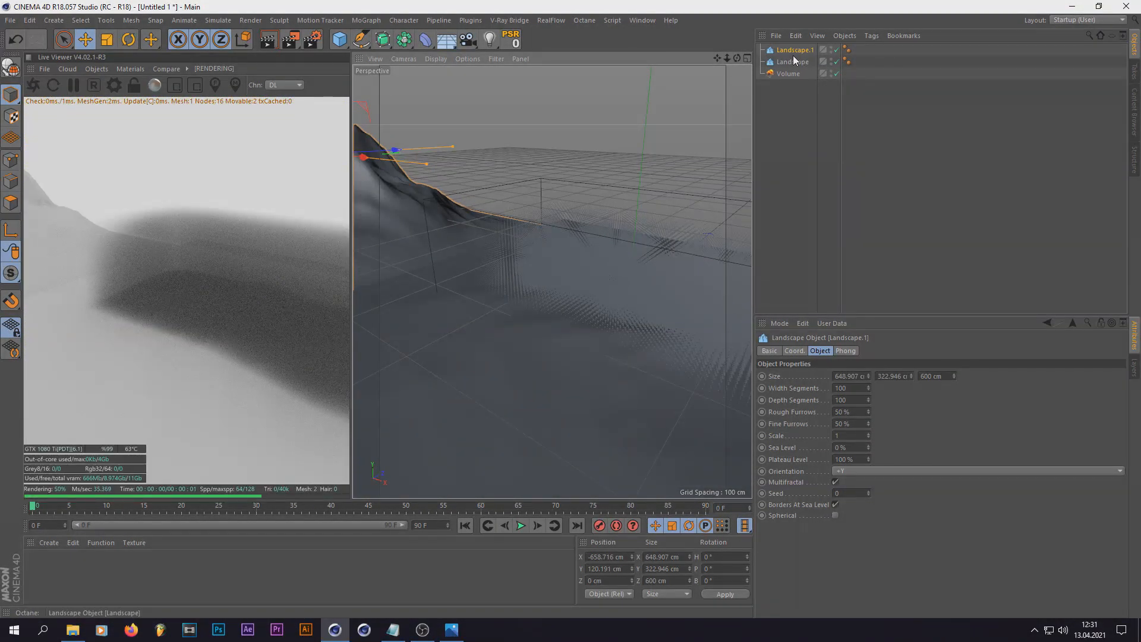
- Stretch the fog volume over the ground to about 682 × 200 × 683 cm and shift it to about X -118 cm
left_click(786, 74)
key("o")
mouse_move(551, 256)
left_mouse_down()
mouse_move(628, 286)
mouse_move(558, 259)
mouse_move(572, 263)
left_mouse_up()
right_click_drag(544, 275, 594, 273, "alt")
left_click_drag(736, 59, 701, 65)
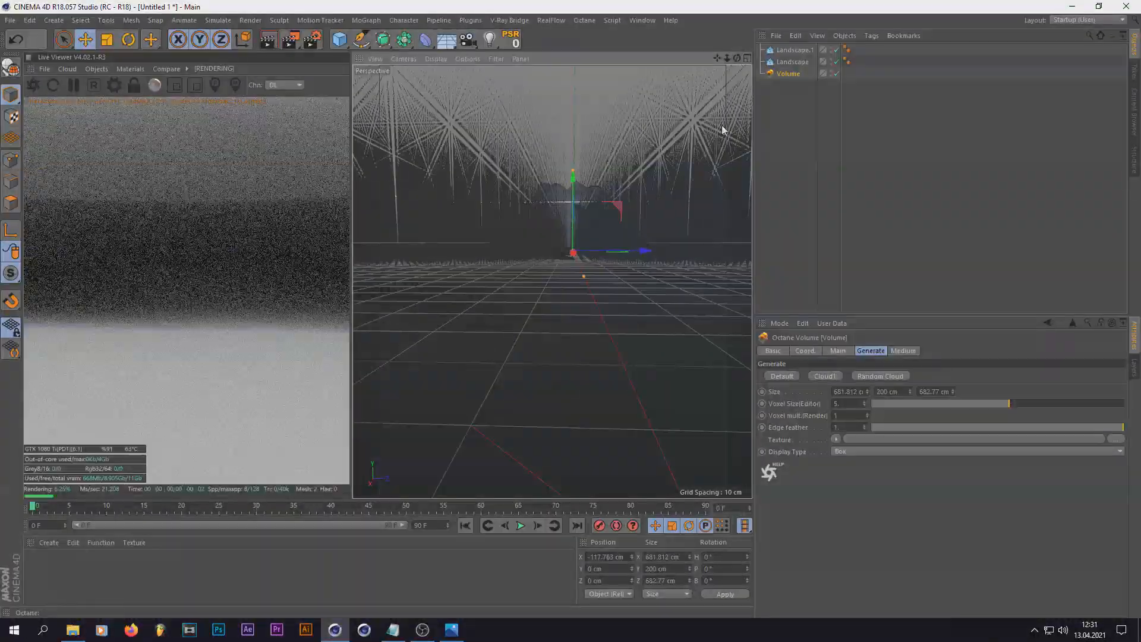
left_click_drag(720, 127, 653, 268, "alt")
- Lower the density of the fog volume's medium to about 0.31
left_click(903, 351)
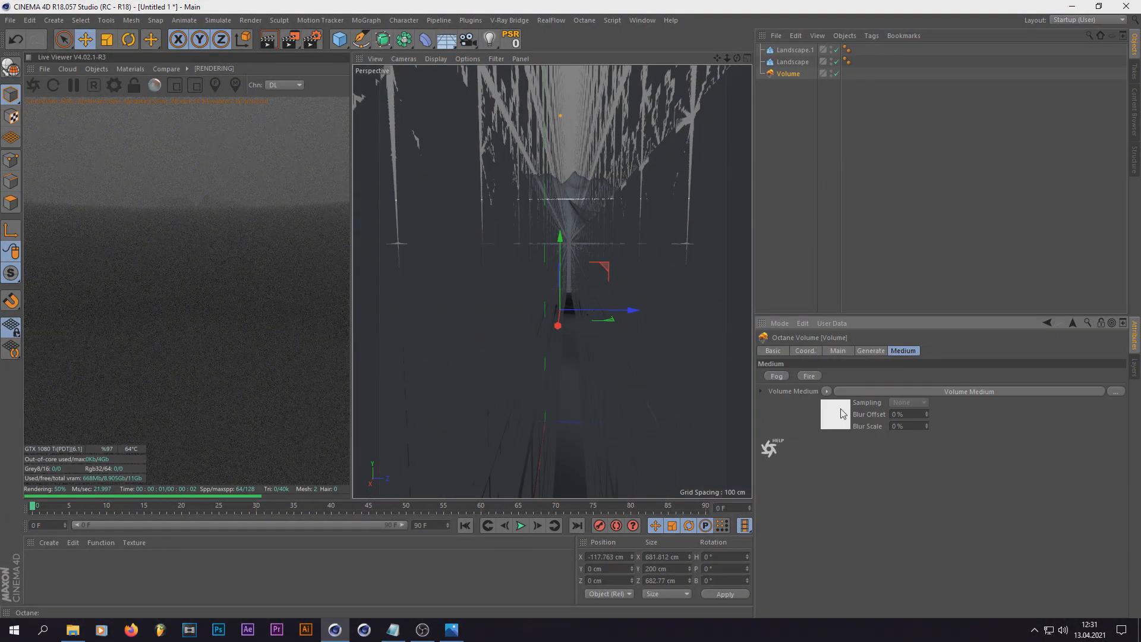
left_click(843, 414)
left_click_drag(1038, 351, 1048, 352)
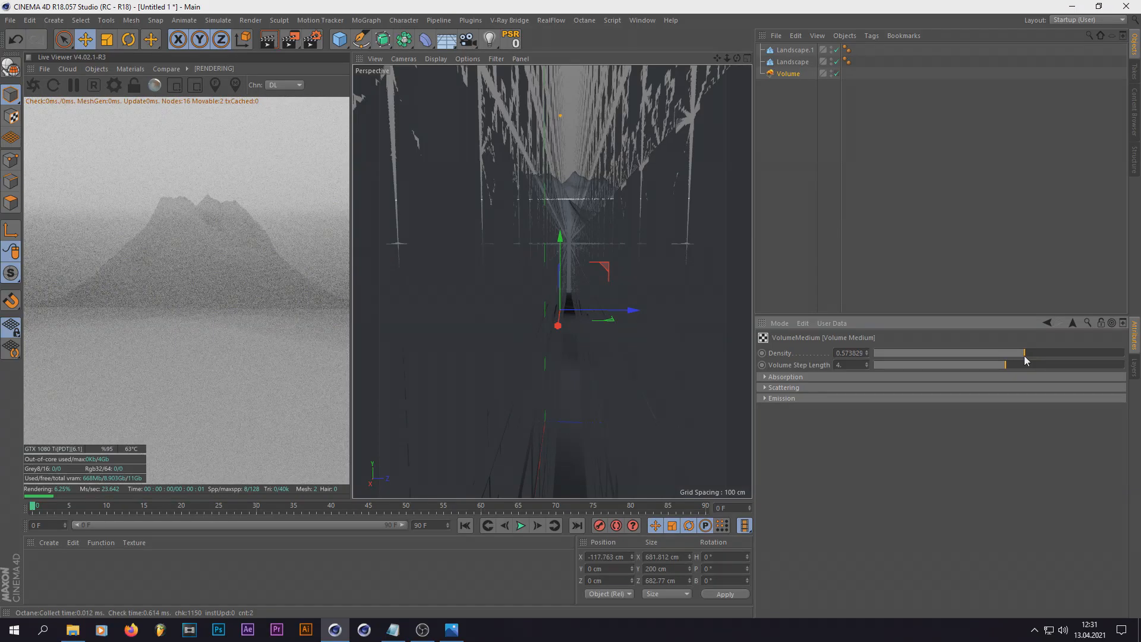
left_click(995, 353)
left_click_drag(998, 356, 1016, 353)
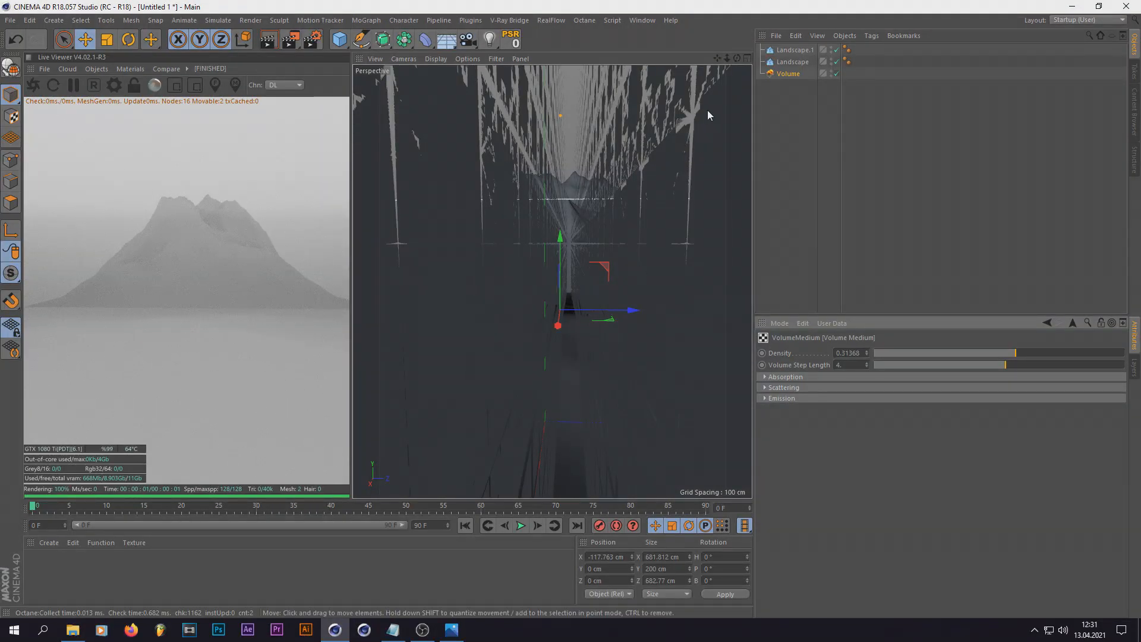
- Raise the medium's density slightly and lower the fog volume to about Y -68 cm
left_click_drag(736, 58, 744, 54)
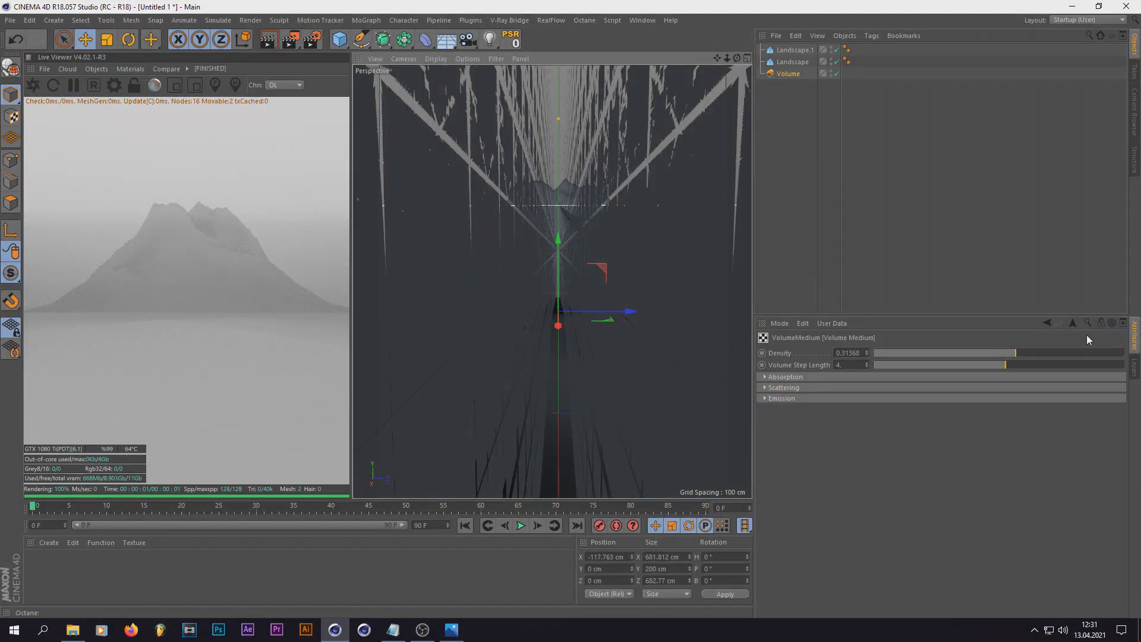
left_click_drag(1018, 355, 1030, 356)
left_click_drag(557, 243, 538, 367)
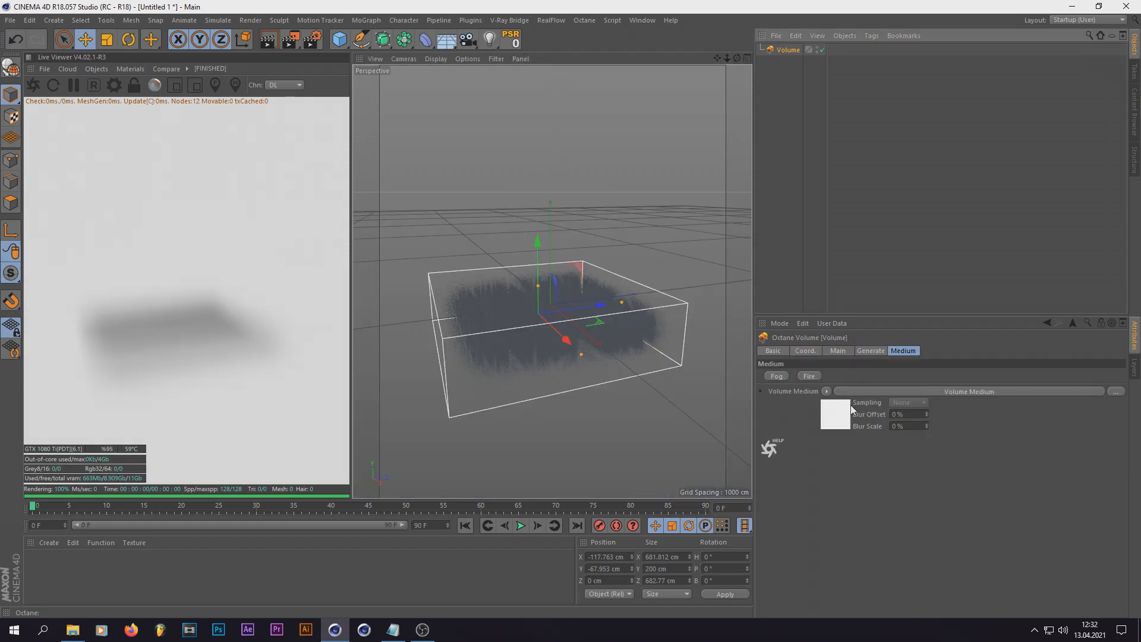
- Delete the existing fog volume and create a new Octane fog volume
left_click(870, 351)
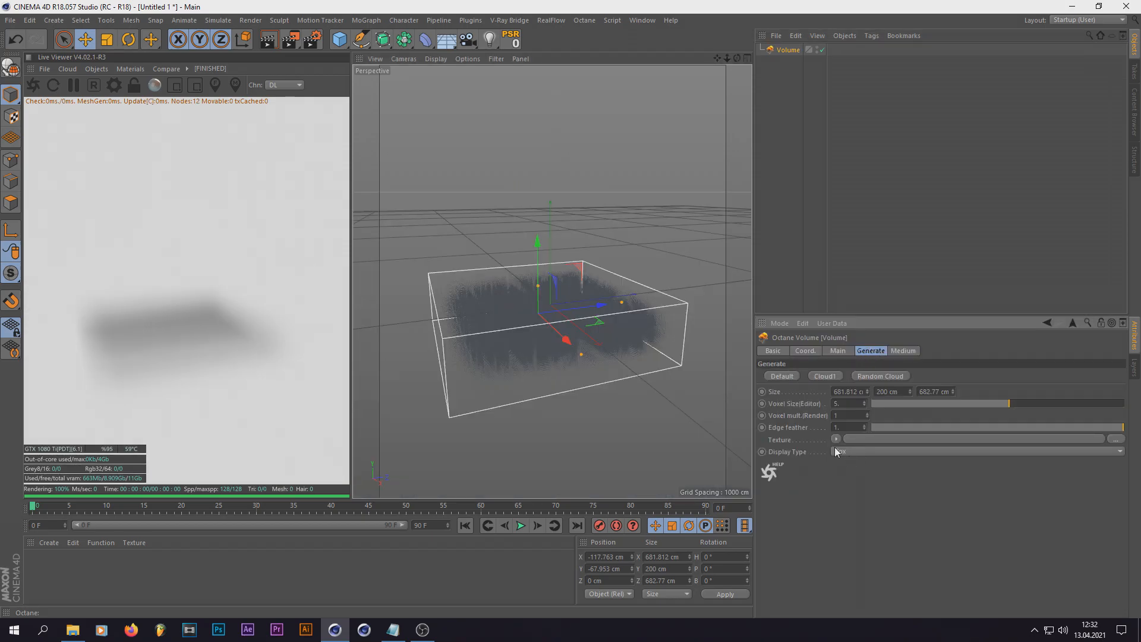
scroll(615, 380, "up", 3)
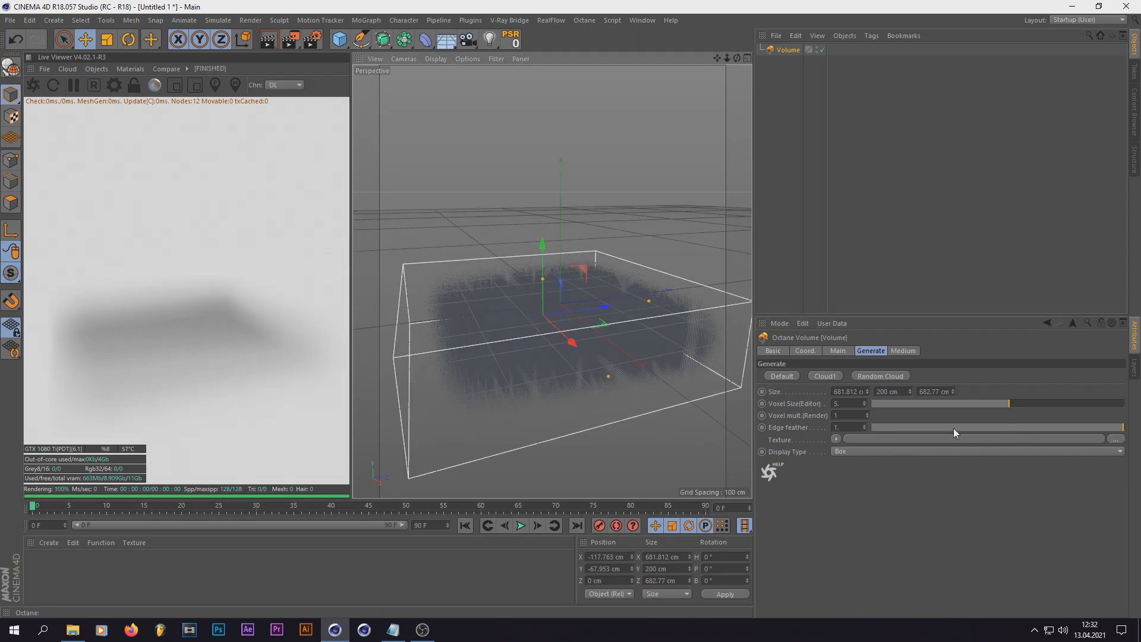
left_click_drag(953, 427, 790, 437)
left_click(791, 50)
key("Delete")
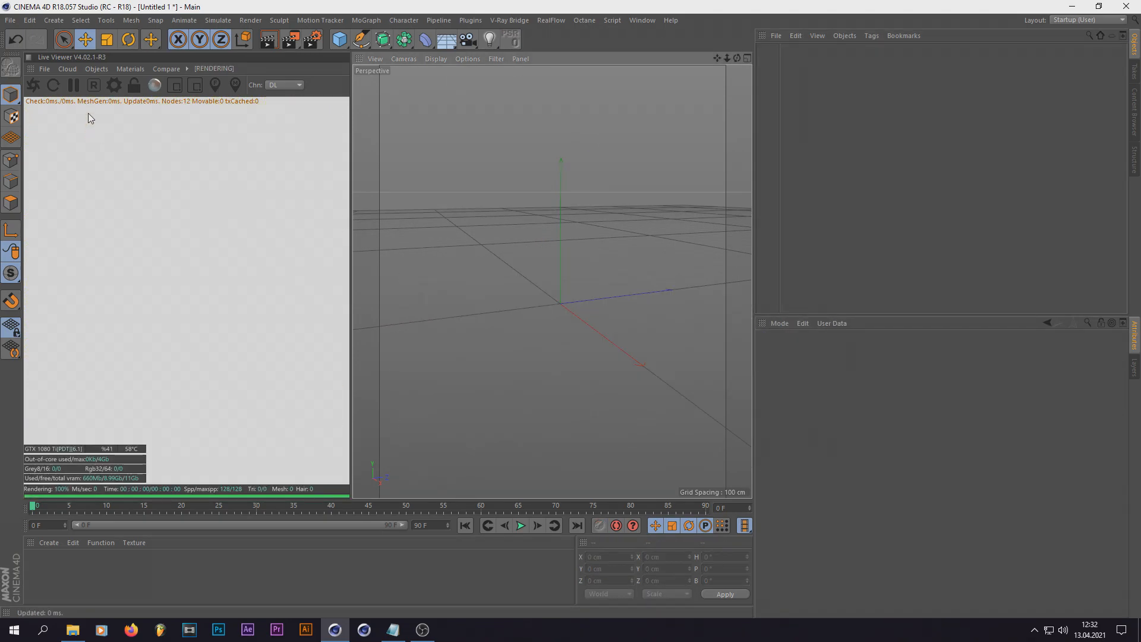
left_click(96, 69)
left_click(110, 155)
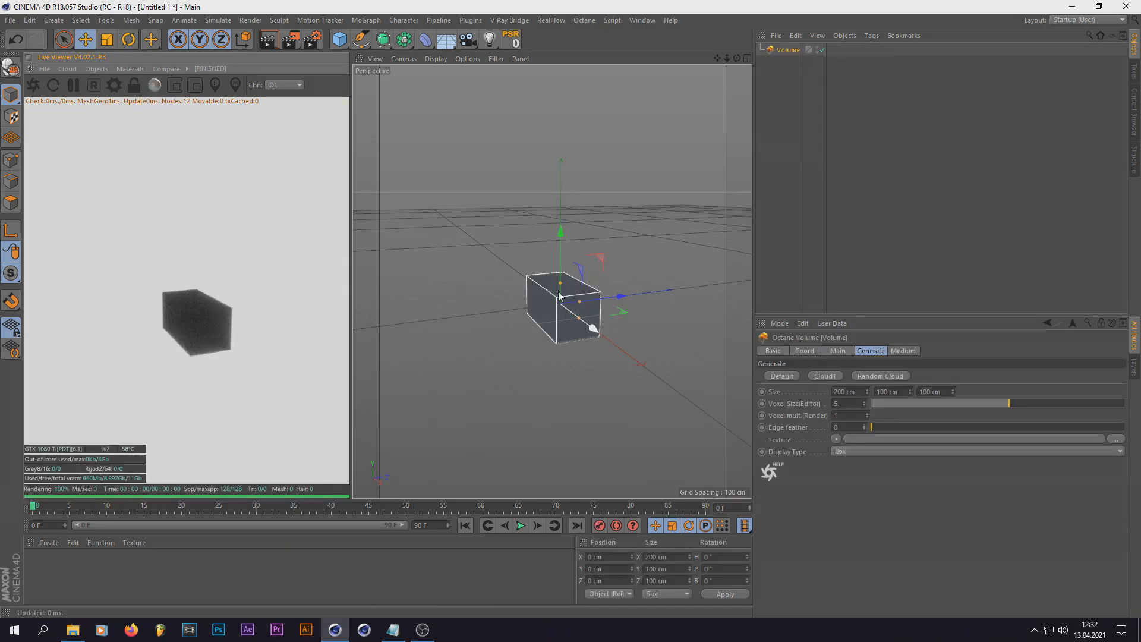
- Stretch the new fog volume along Z to about 205 cm
left_click_drag(626, 348, 547, 280)
scroll(662, 395, "down", 3)
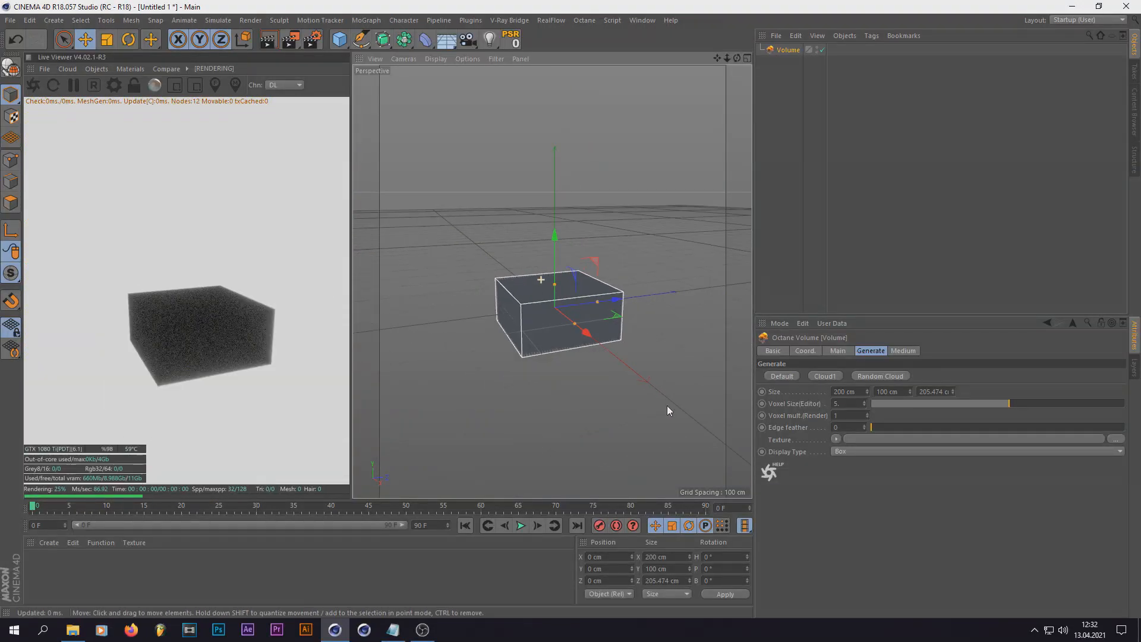
scroll(557, 320, "up", 3)
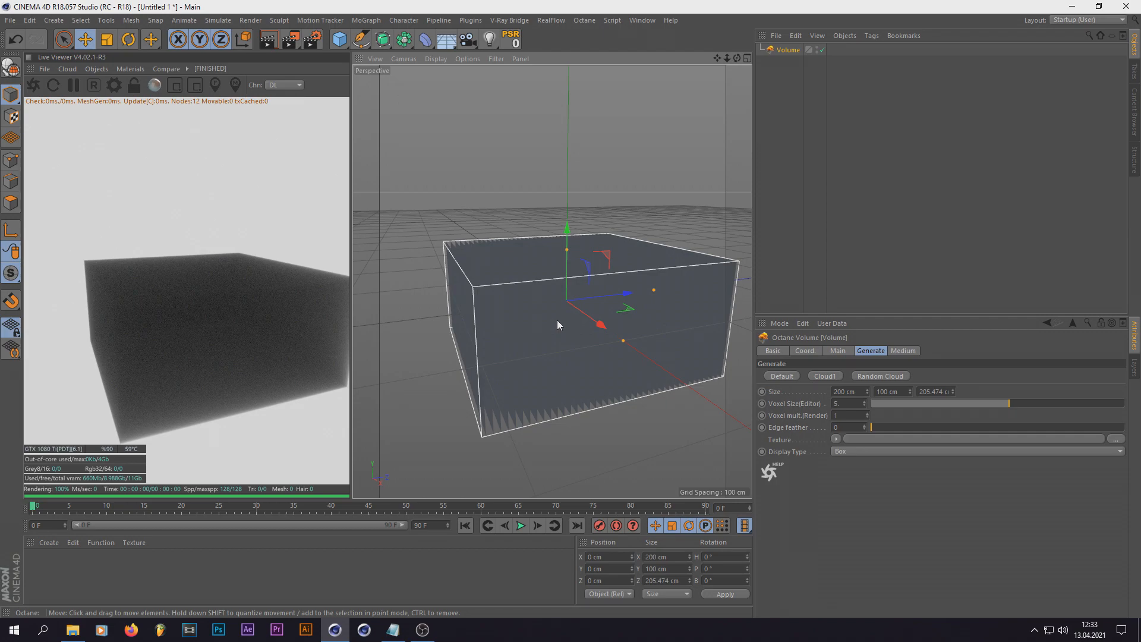
- Load a Noise shader as the fog volume's texture and adjust it to high-contrast black-and-white speckles
left_click(835, 439)
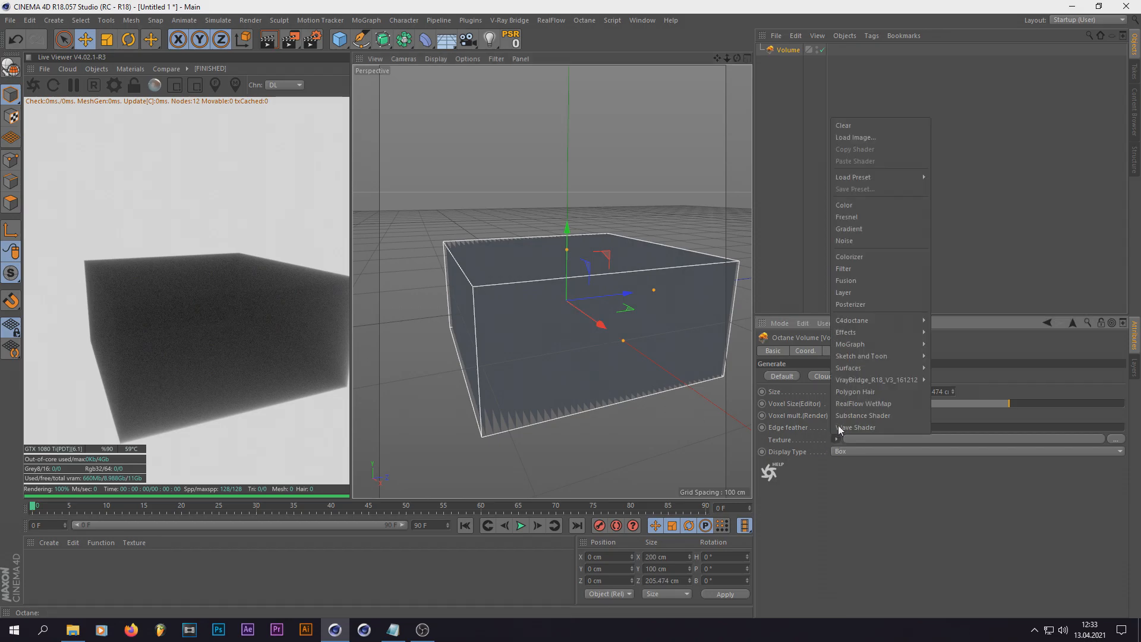
left_click(862, 241)
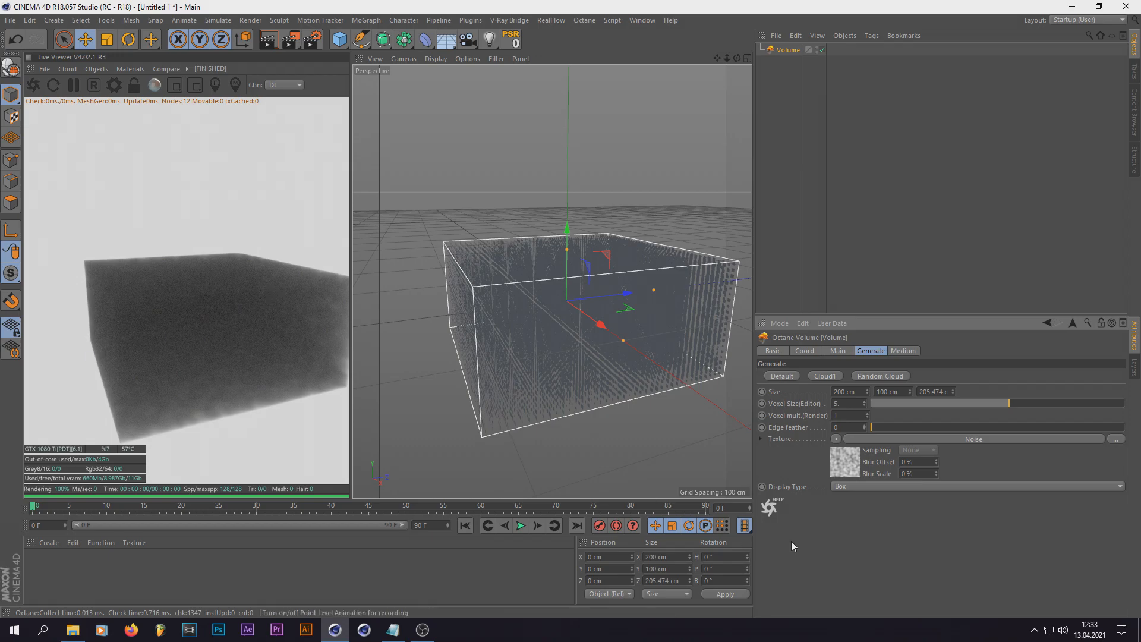
left_click(853, 449)
left_click_drag(1006, 555, 1046, 554)
left_click(1013, 543)
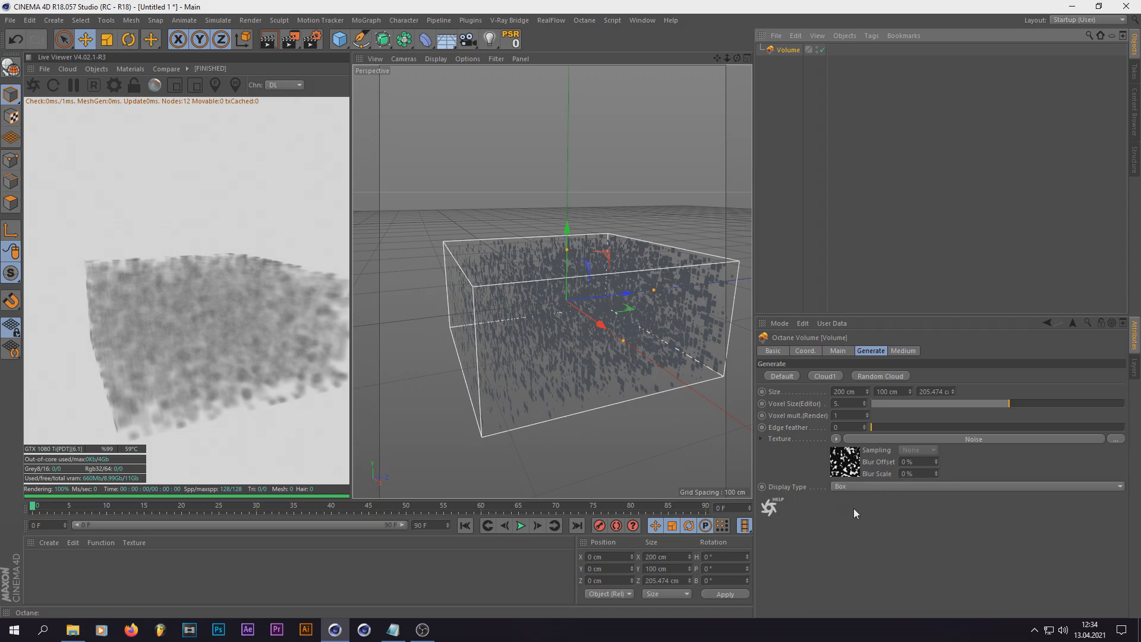
- Try the Circle display type on the fog volume, and set it back to Box
left_click(850, 487)
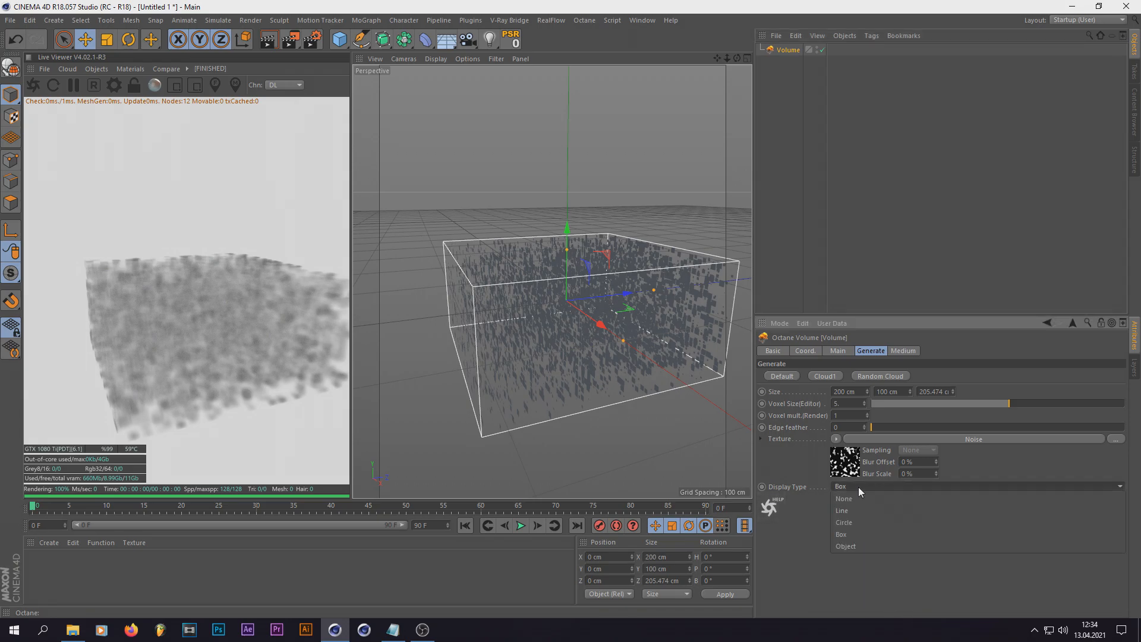
left_click(851, 524)
scroll(444, 290, "down", 3)
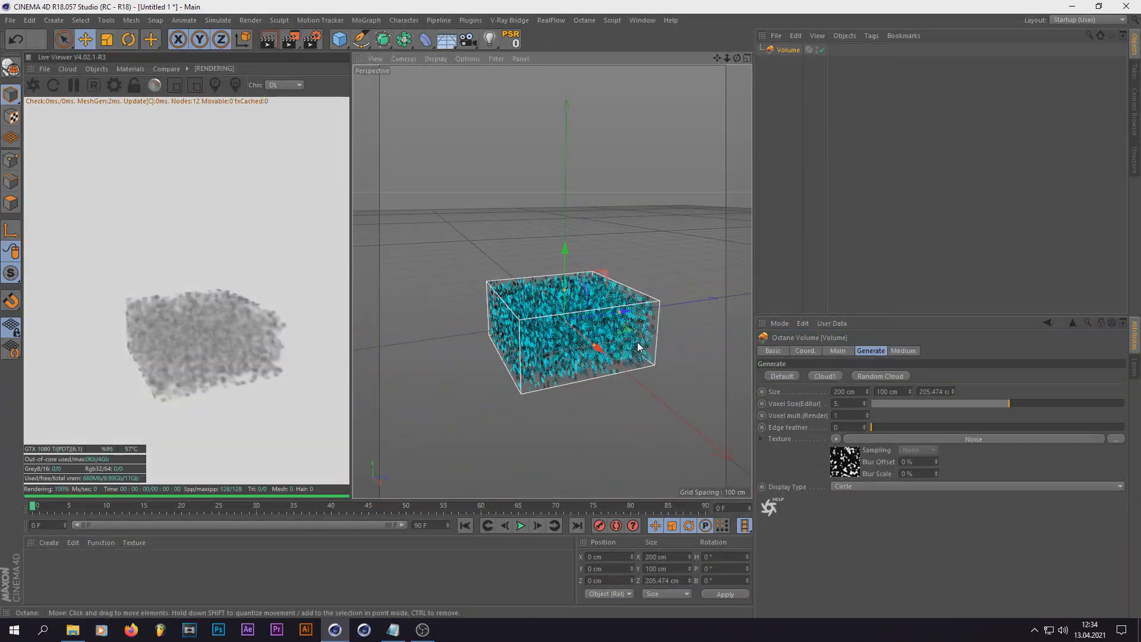
scroll(445, 290, "up", 5)
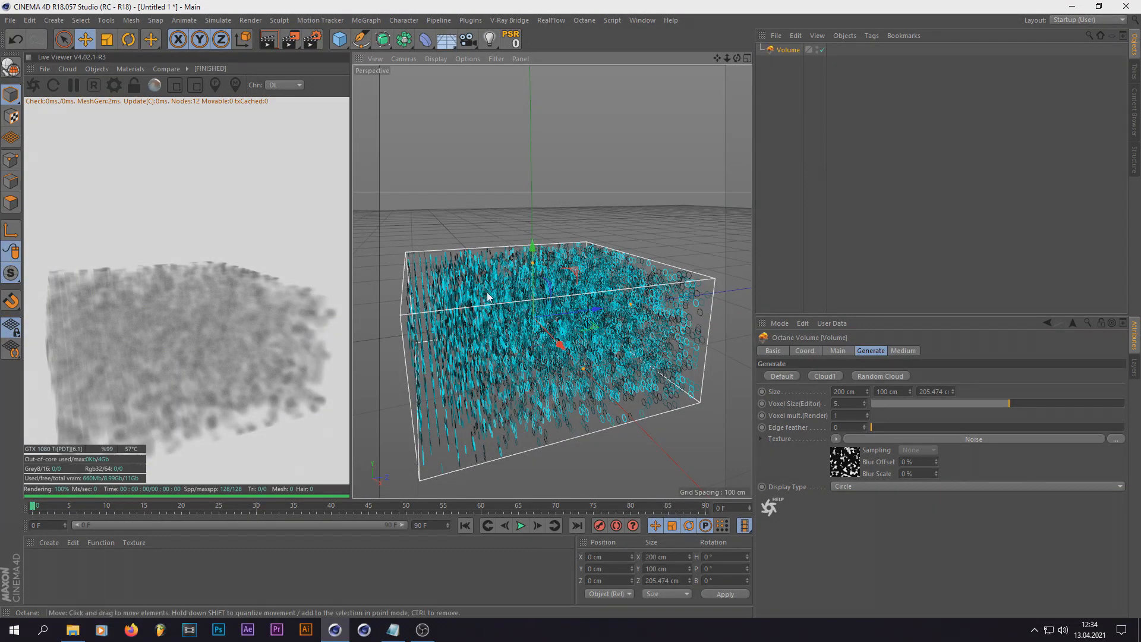
left_click(860, 486)
left_click(854, 532)
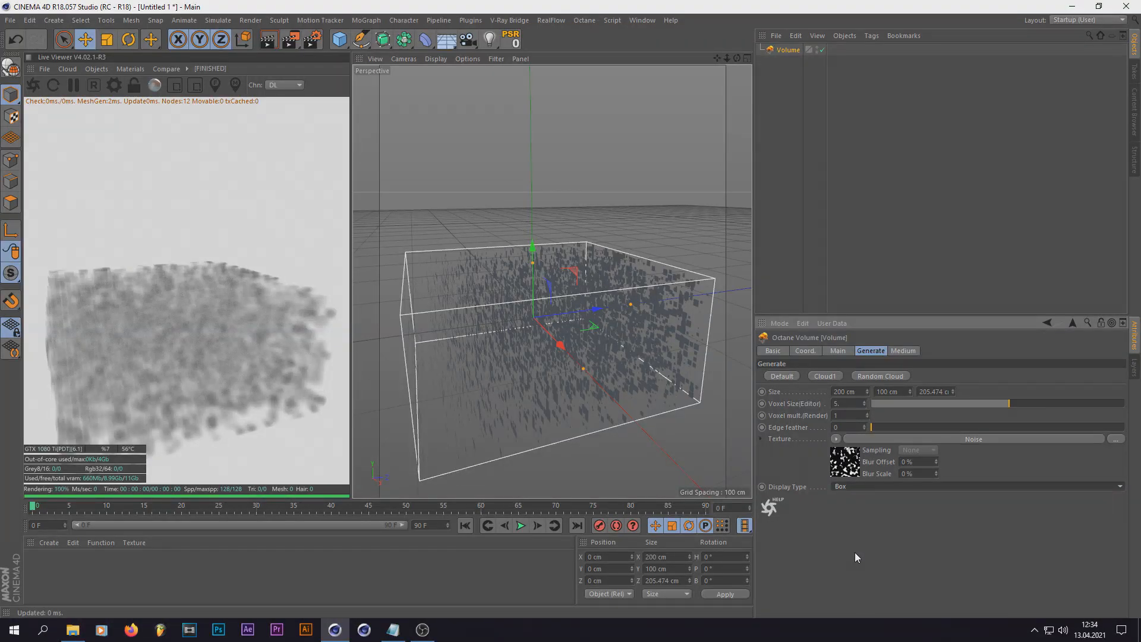
- Open the fog volume's Volume Medium and expand its Absorption, Scattering and Emission settings for examination
left_click(902, 350)
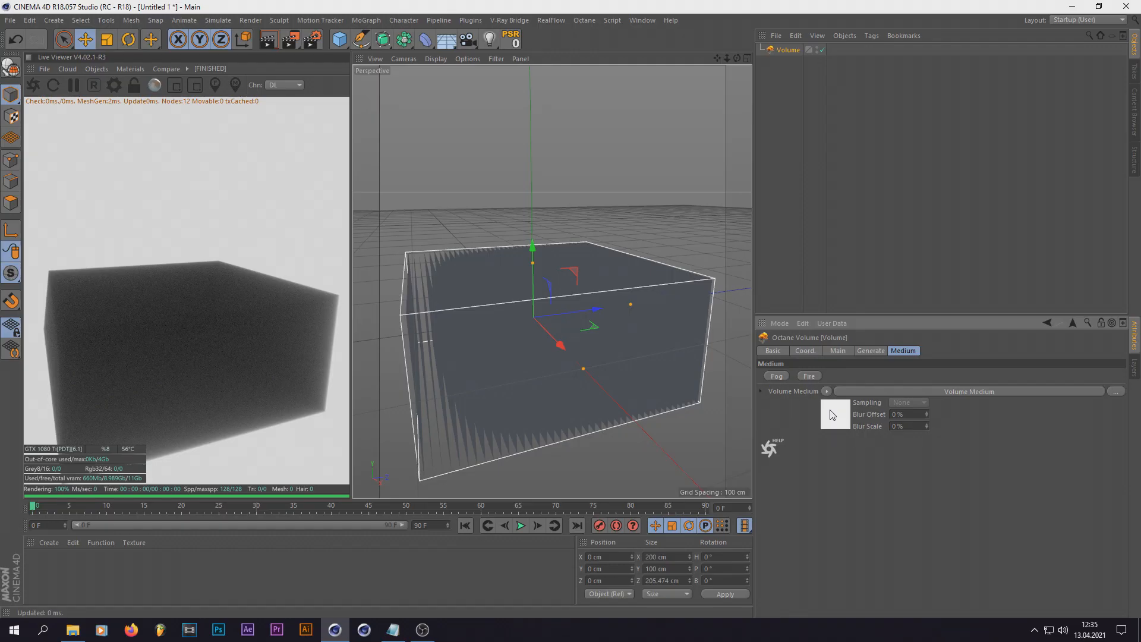
left_click(832, 414)
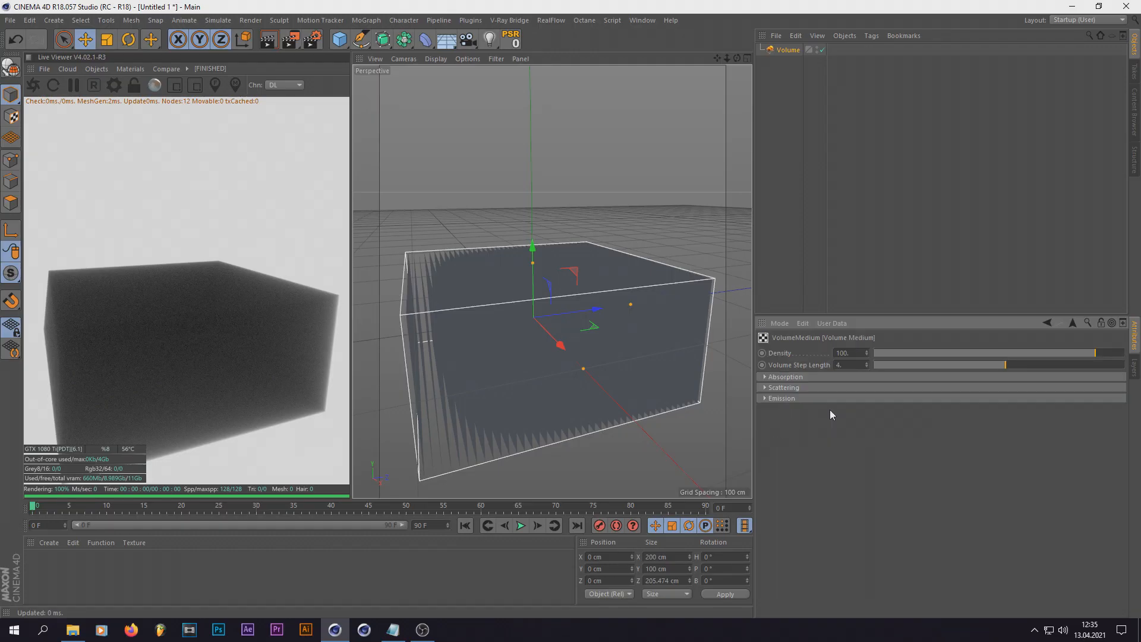
left_click(770, 377)
left_click(765, 461)
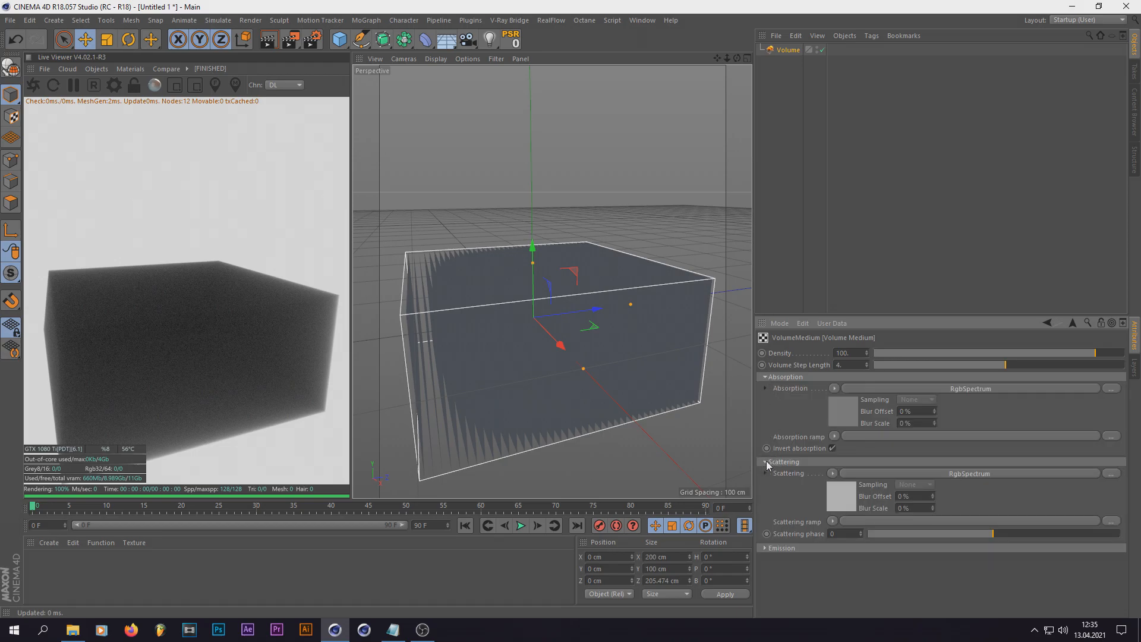
left_click(767, 547)
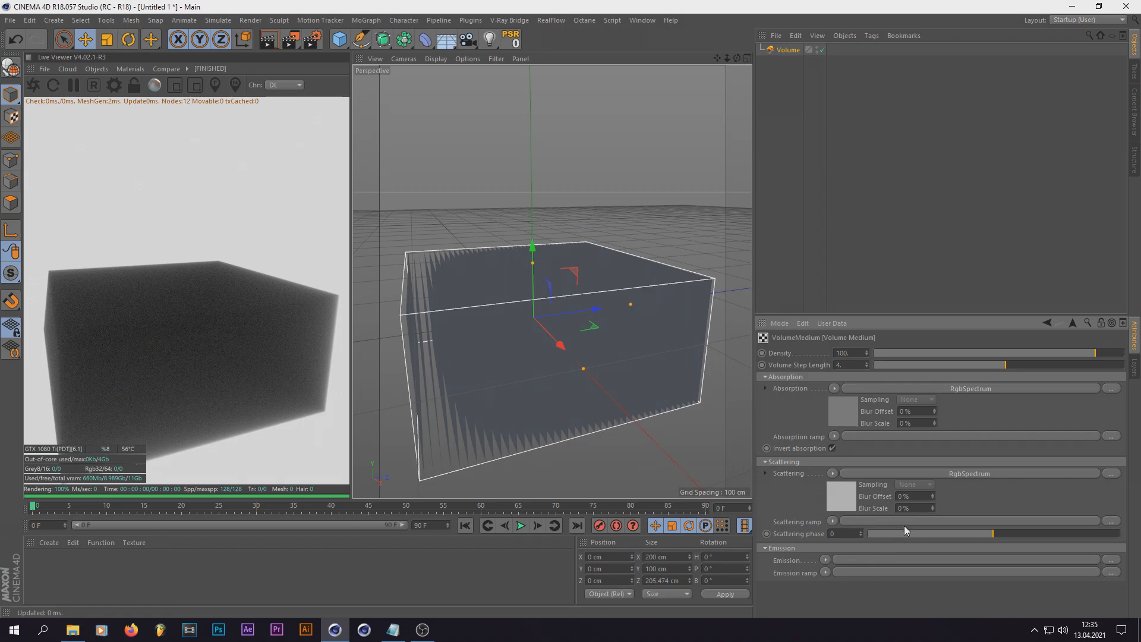
scroll(401, 291, "down", 5)
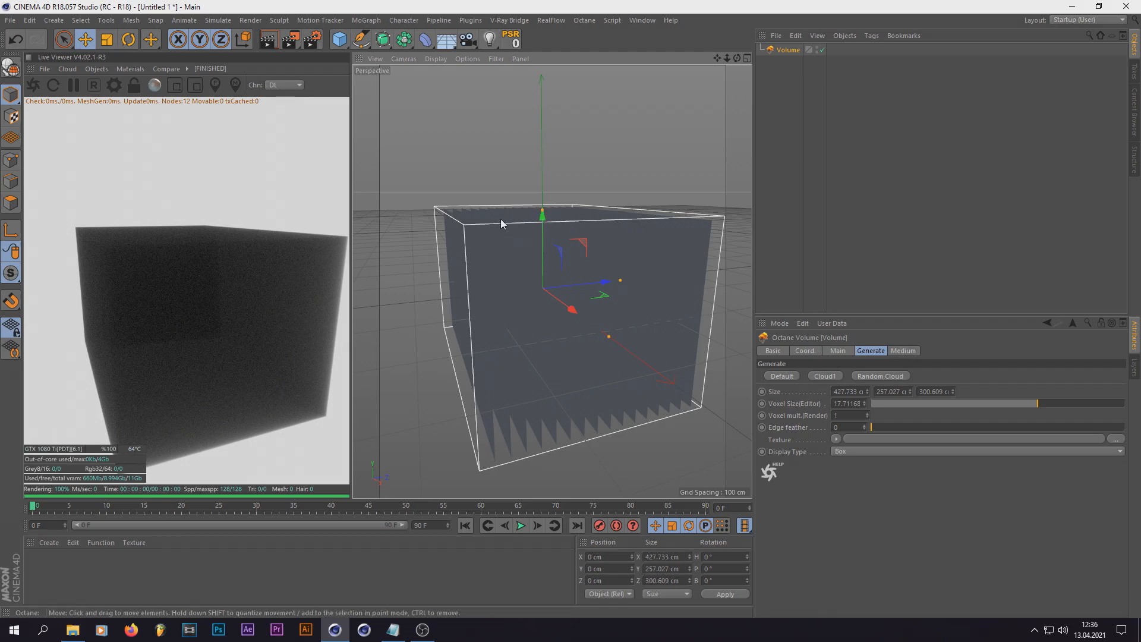
- Switch the Live Viewer kernel to path tracing (PT) and set its max samples to 100
left_click(290, 85)
left_click(282, 111)
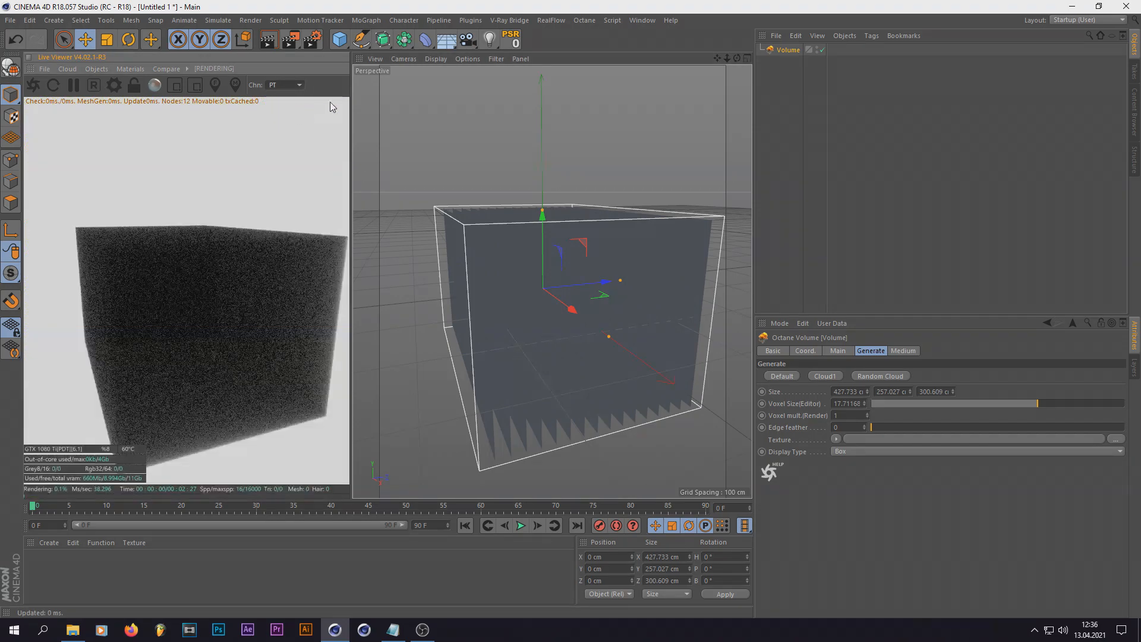
left_click(584, 20)
left_click(589, 64)
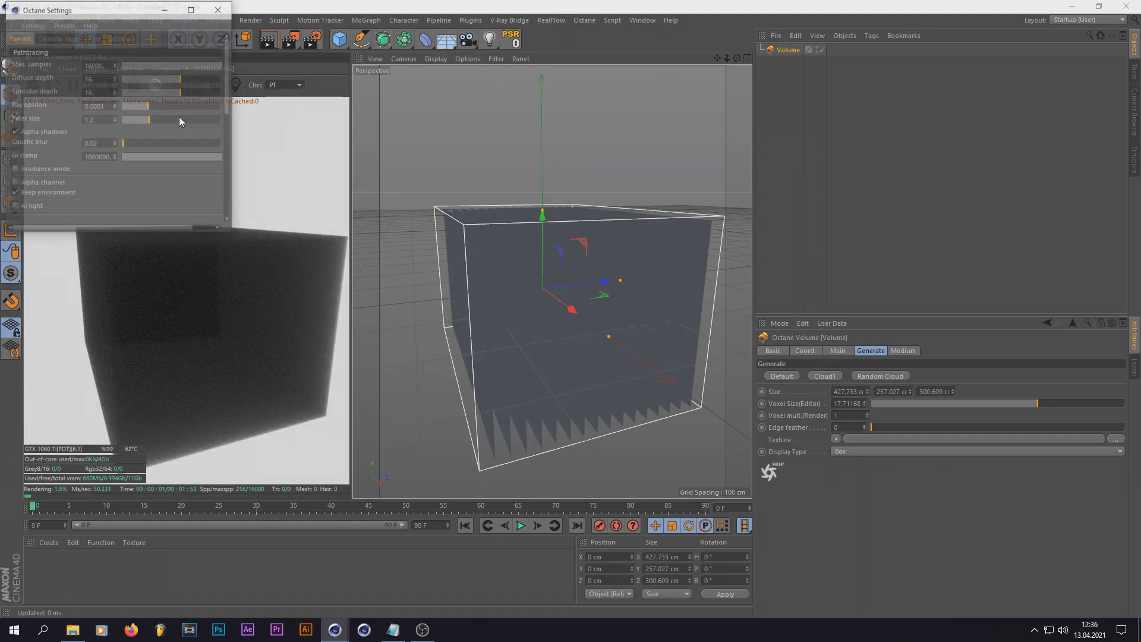
double_click(95, 64)
type("100")
key("Return")
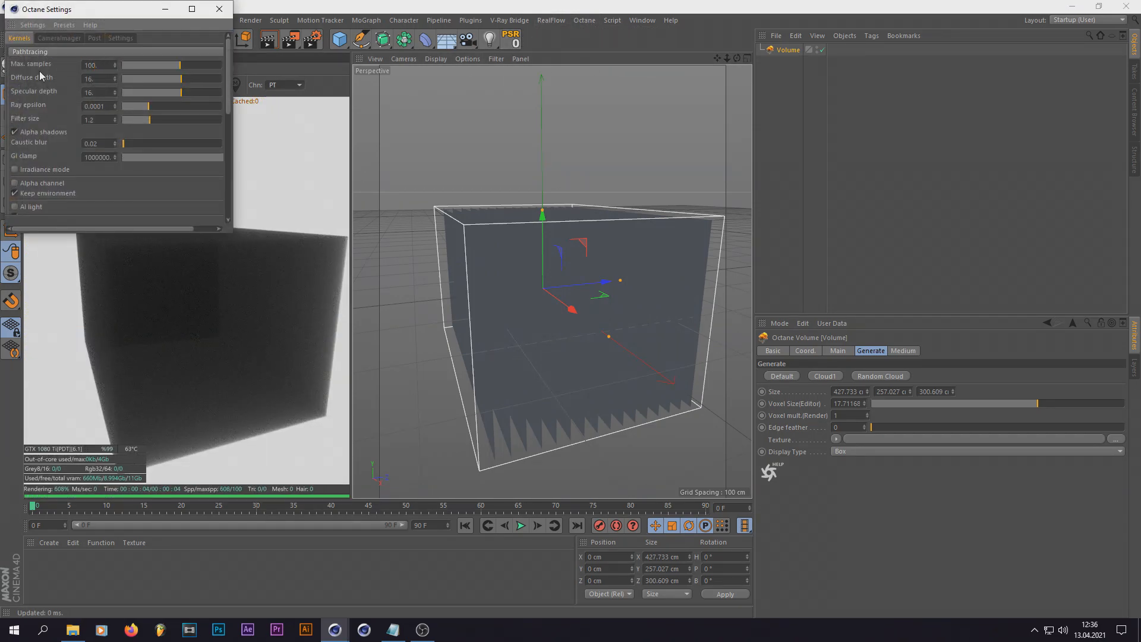
left_click(219, 9)
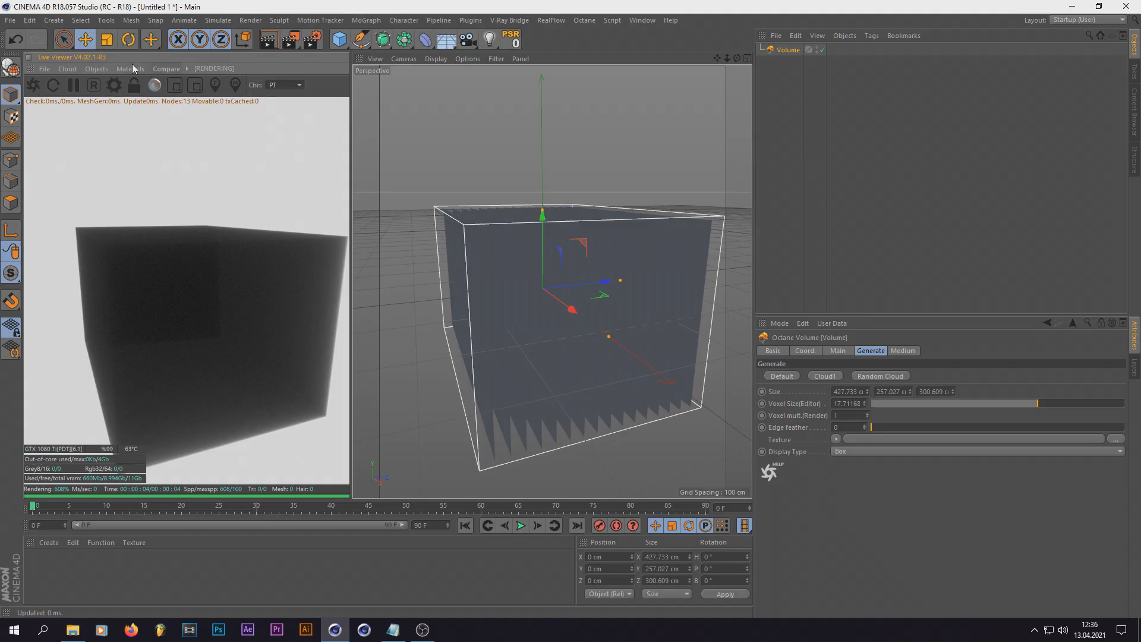
- Add an HDRI environment and load a Color shader as its texture
left_click(97, 69)
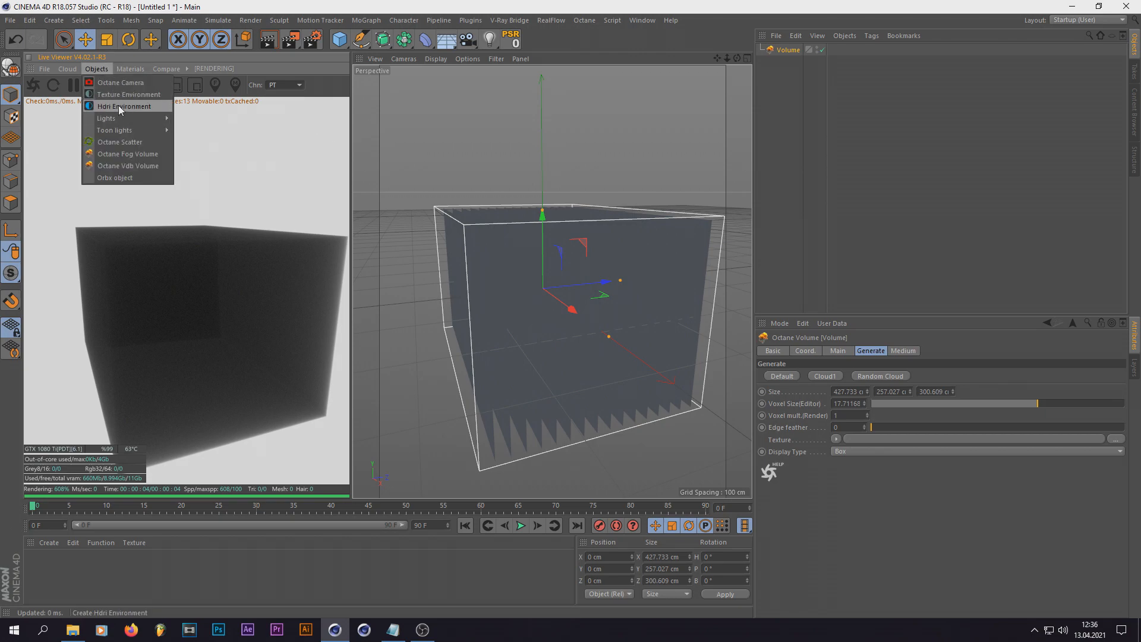
left_click(119, 106)
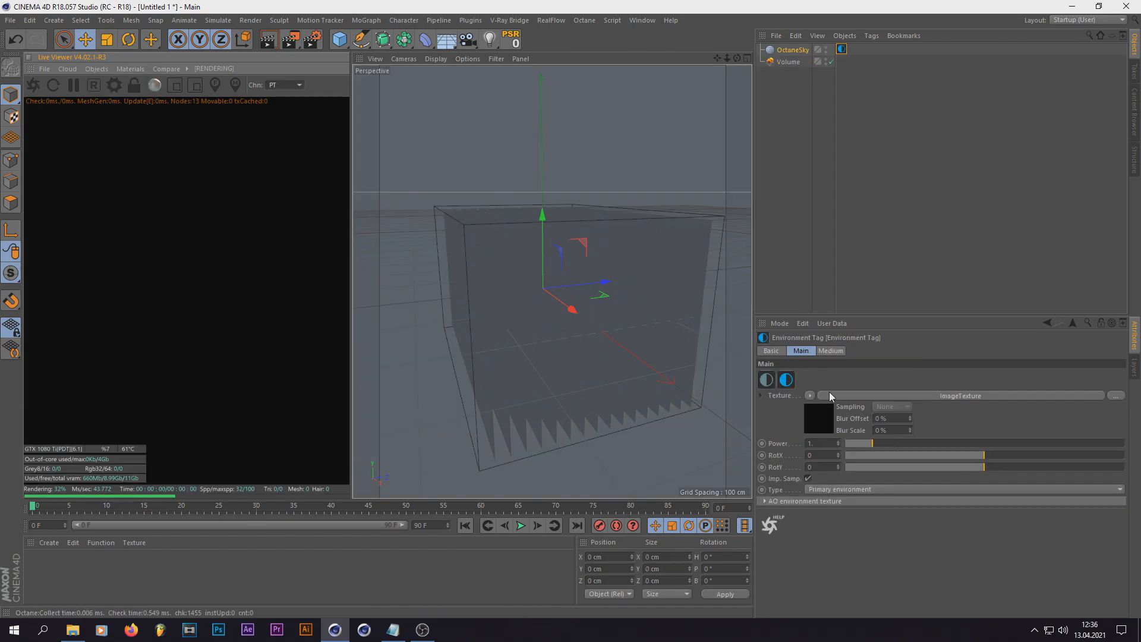
left_click(811, 395)
left_click(823, 161)
- Darken the environment's Color shader to a near-black blue with hue 196°, saturation 5% and value 7%
left_click(820, 420)
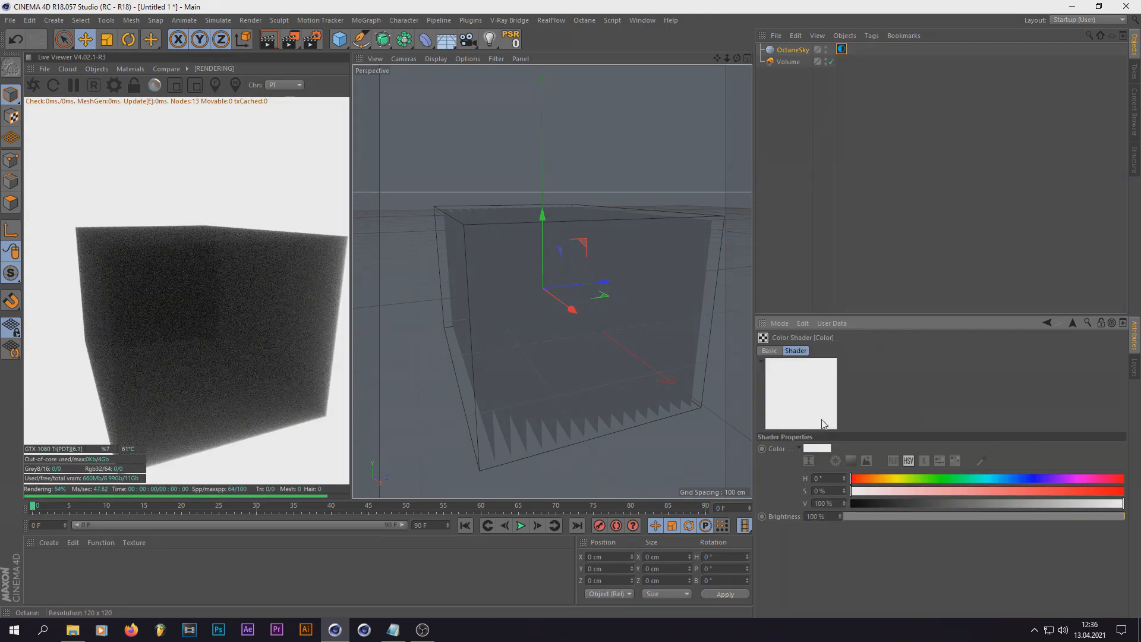
left_click(998, 479)
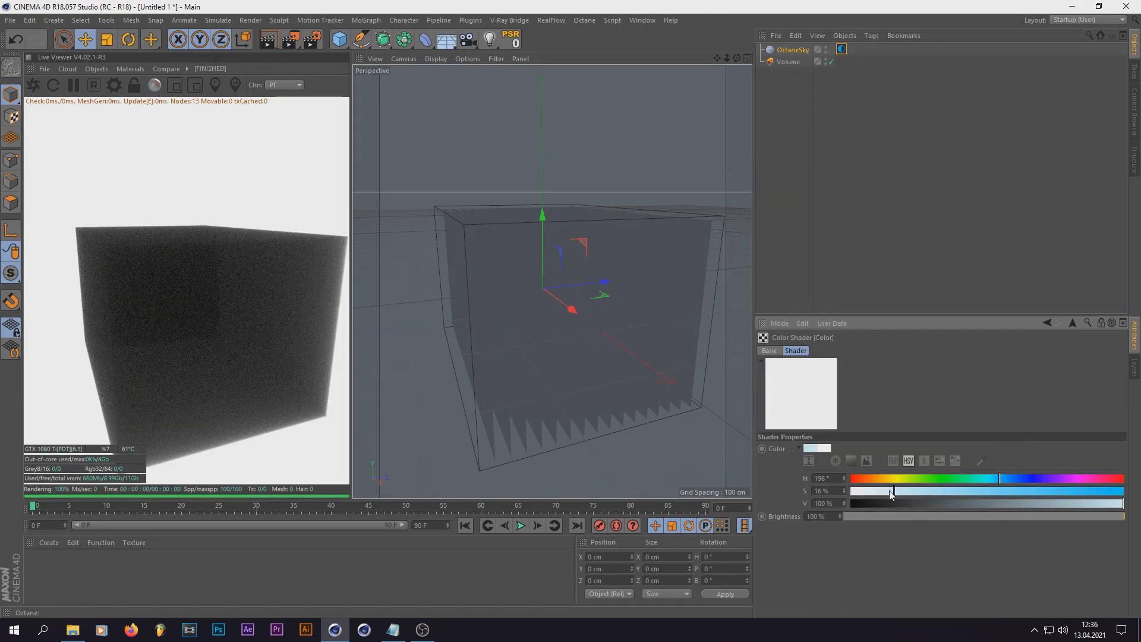
left_click(864, 491)
left_click(872, 503)
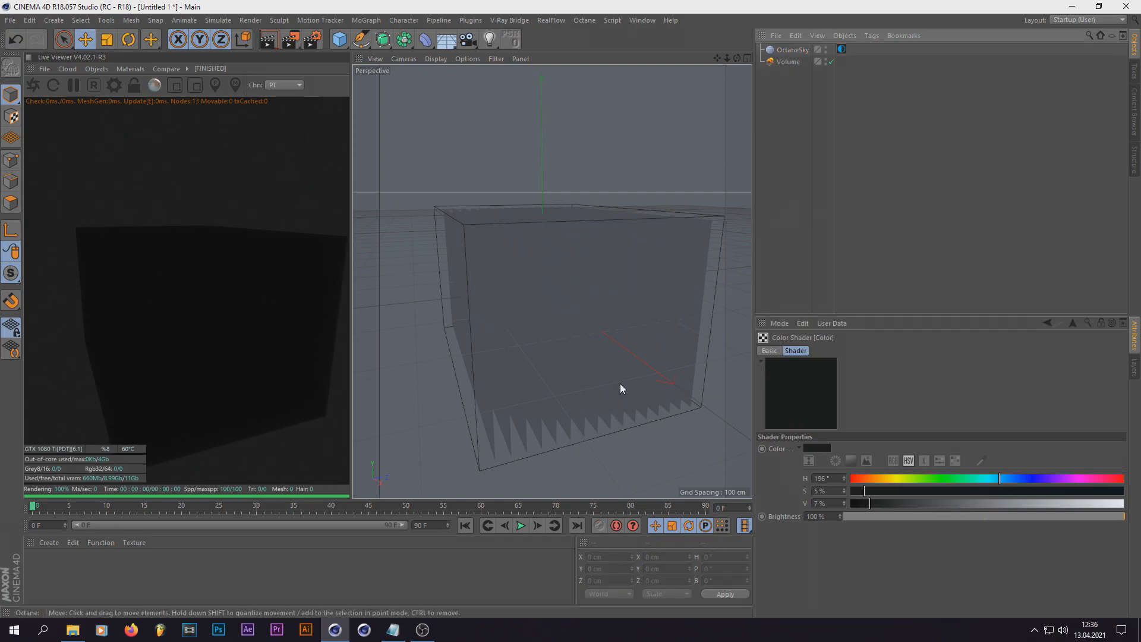
- Add an Octane area light and place it beside the fog volume at about X -691, Y 30, Z -463 cm
left_click(599, 270)
scroll(629, 227, "up", 4)
left_click(789, 196)
scroll(543, 349, "down", 6)
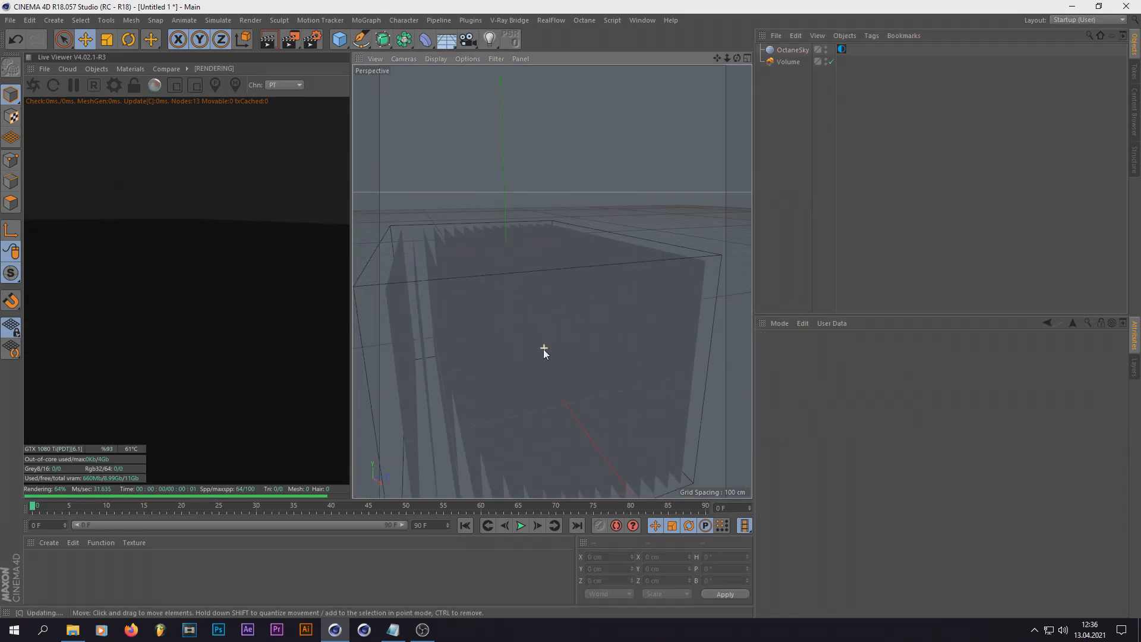
left_click(96, 69)
mouse_move(116, 117)
left_click(215, 146)
left_click_drag(526, 280, 529, 224)
left_click_drag(576, 275, 447, 294)
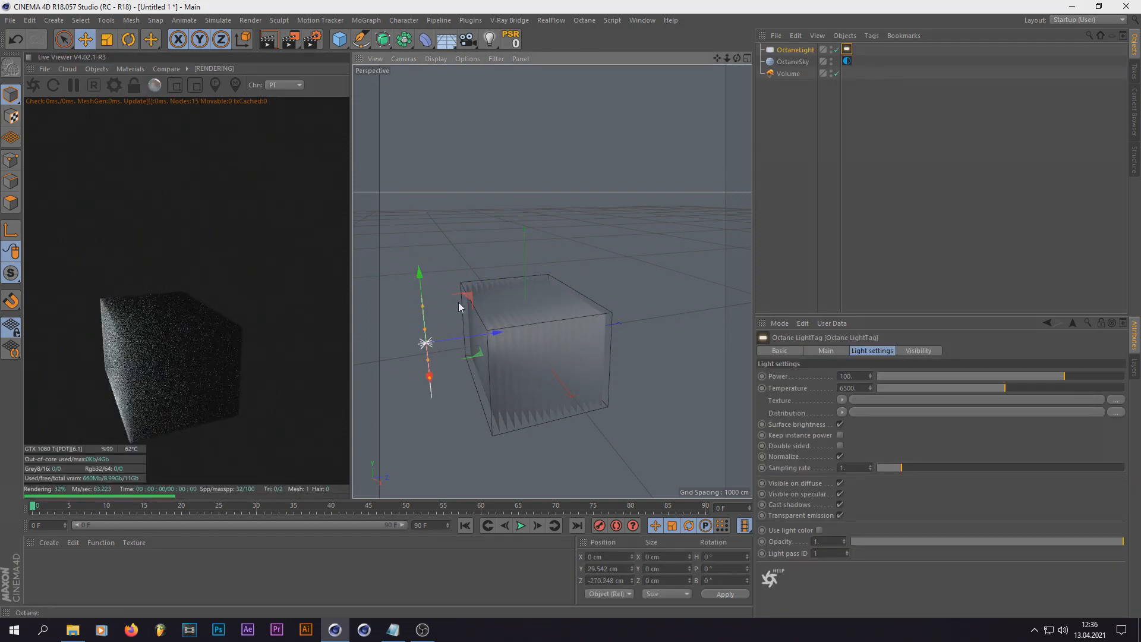
left_click_drag(736, 58, 657, 107)
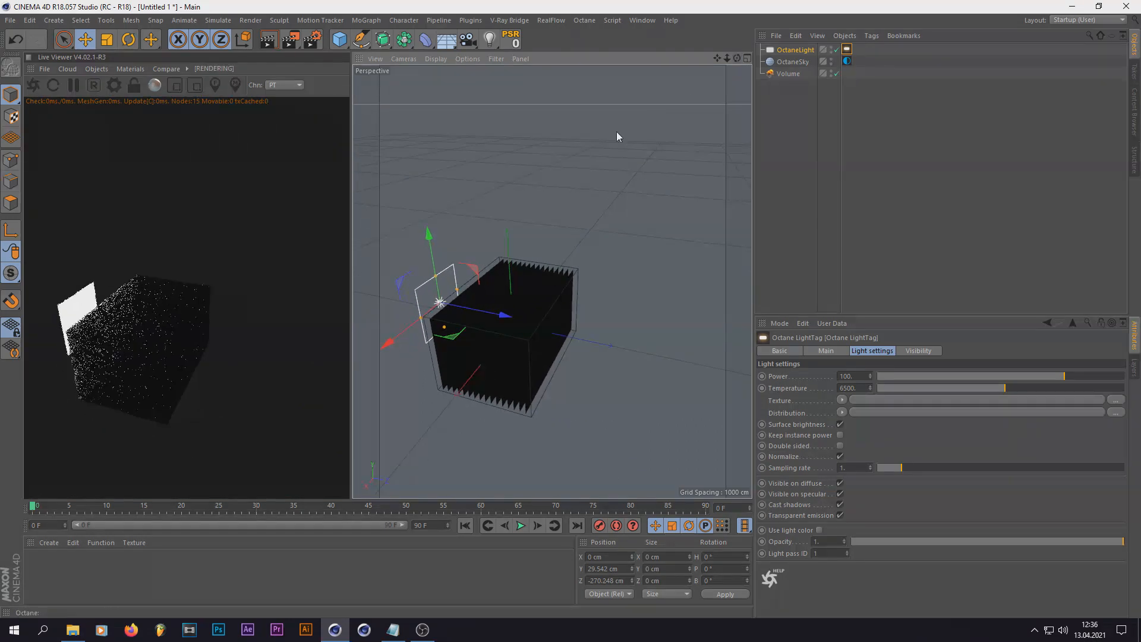
left_click_drag(407, 336, 458, 265)
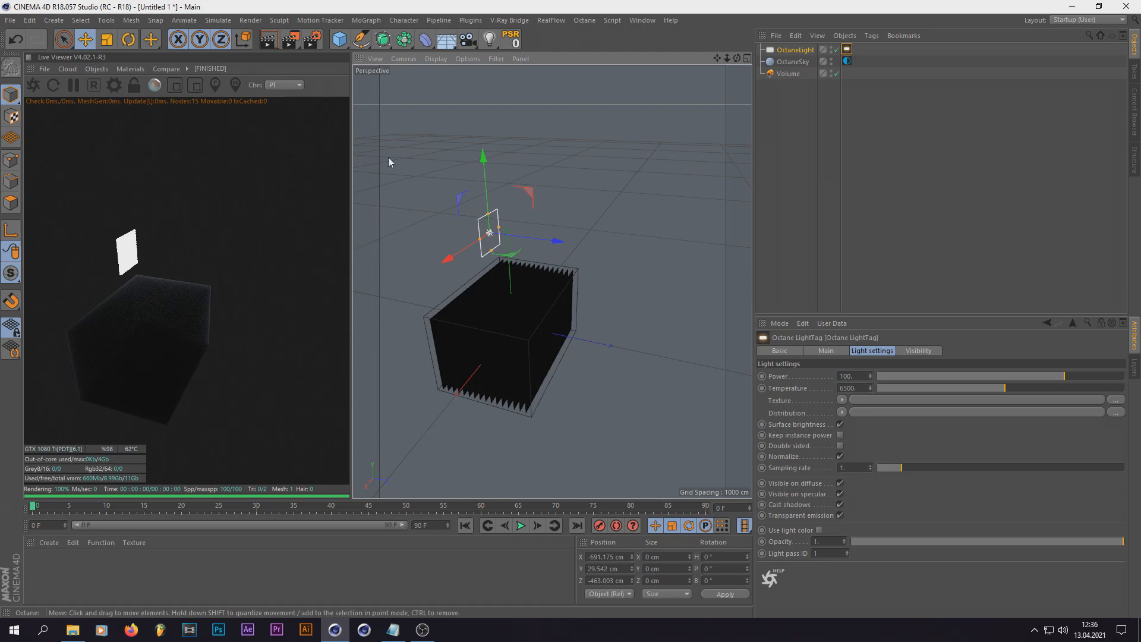
- Try rotating the Octane light to aim it at the fog volume, and undo the rotation
key("r")
mouse_move(519, 251)
left_mouse_down()
mouse_move(480, 252)
mouse_move(502, 253)
left_mouse_up()
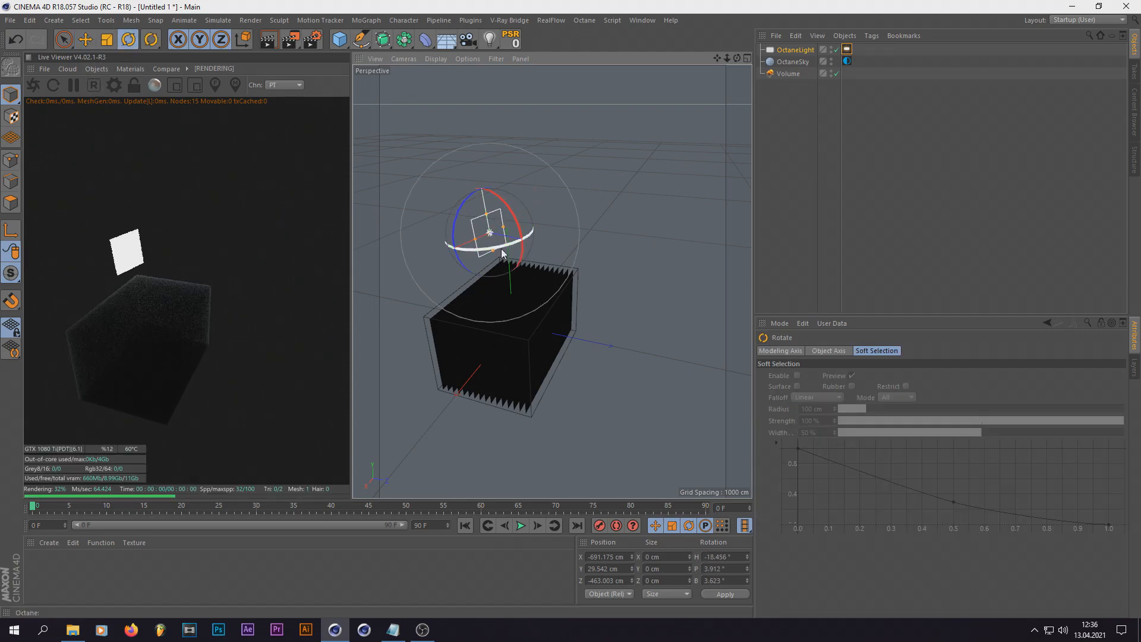
key("ctrl+z")
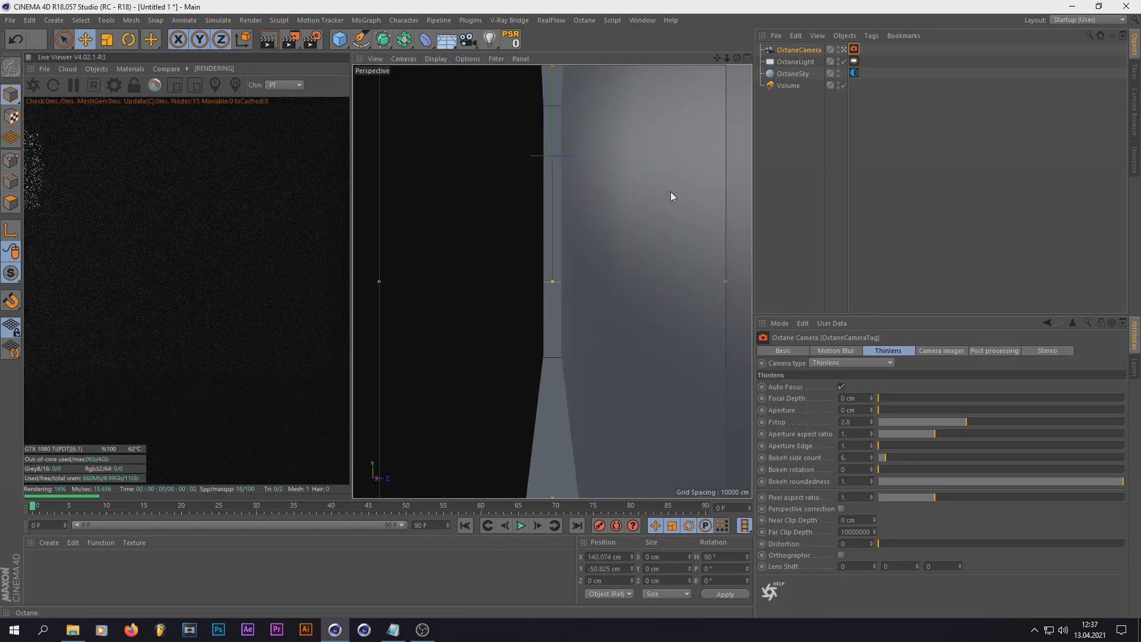
- Raise the Octane light to about X -667, Y 606, Z -293 cm, angled to about heading -51° and pitch -27°
left_click(796, 175)
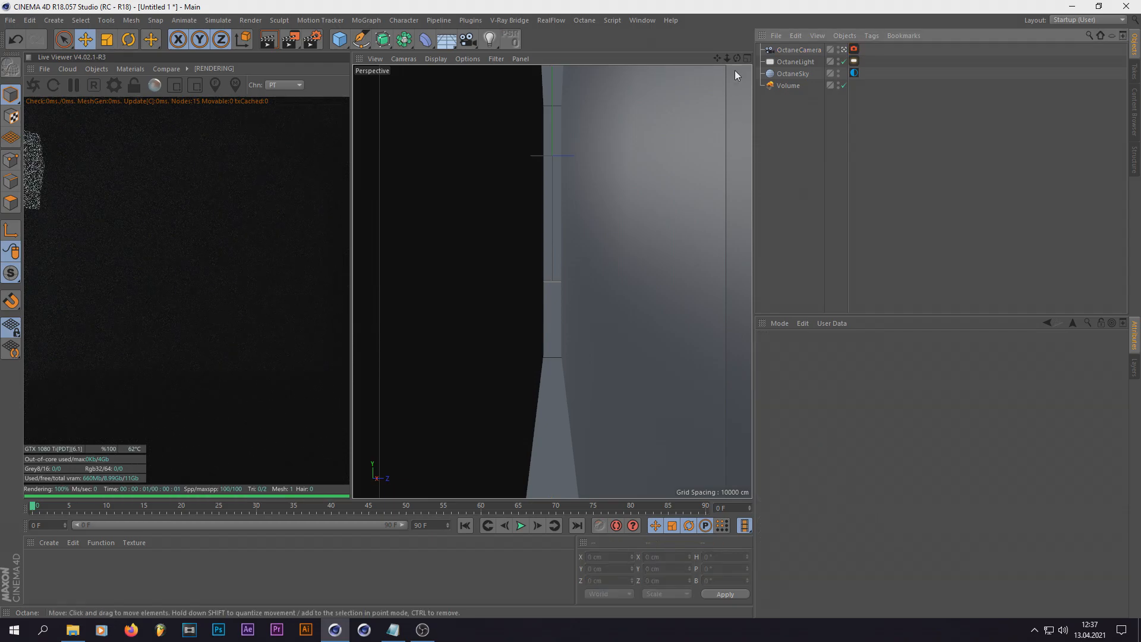
left_click(793, 61)
left_click_drag(354, 145, 439, 22)
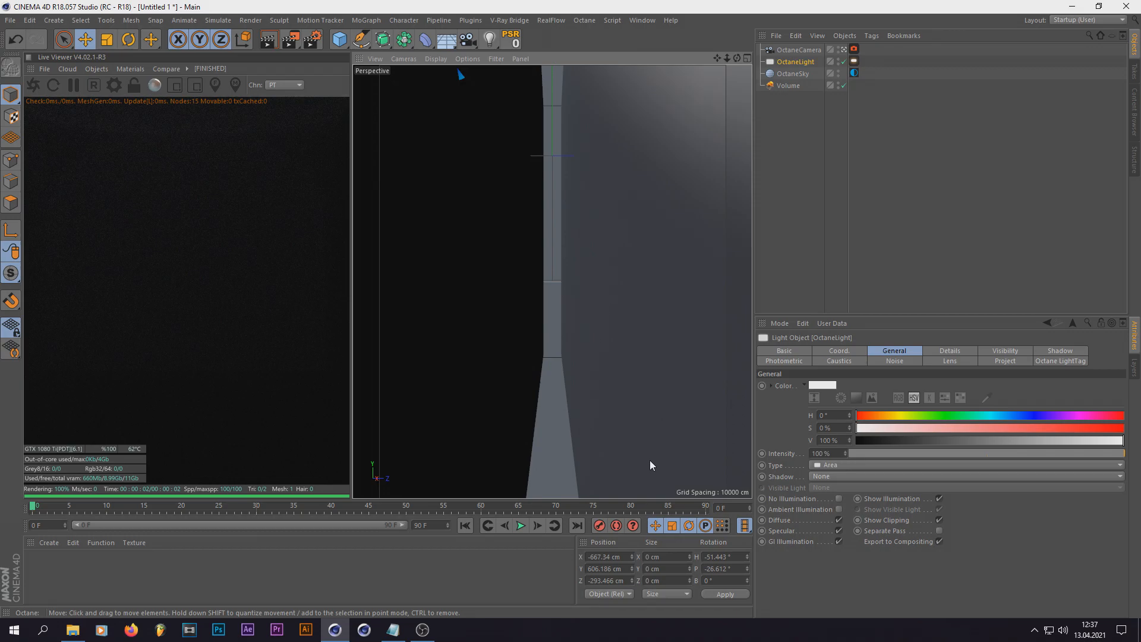
- Lock the Octane camera's position with a Protection tag
right_click(796, 50)
mouse_move(809, 56)
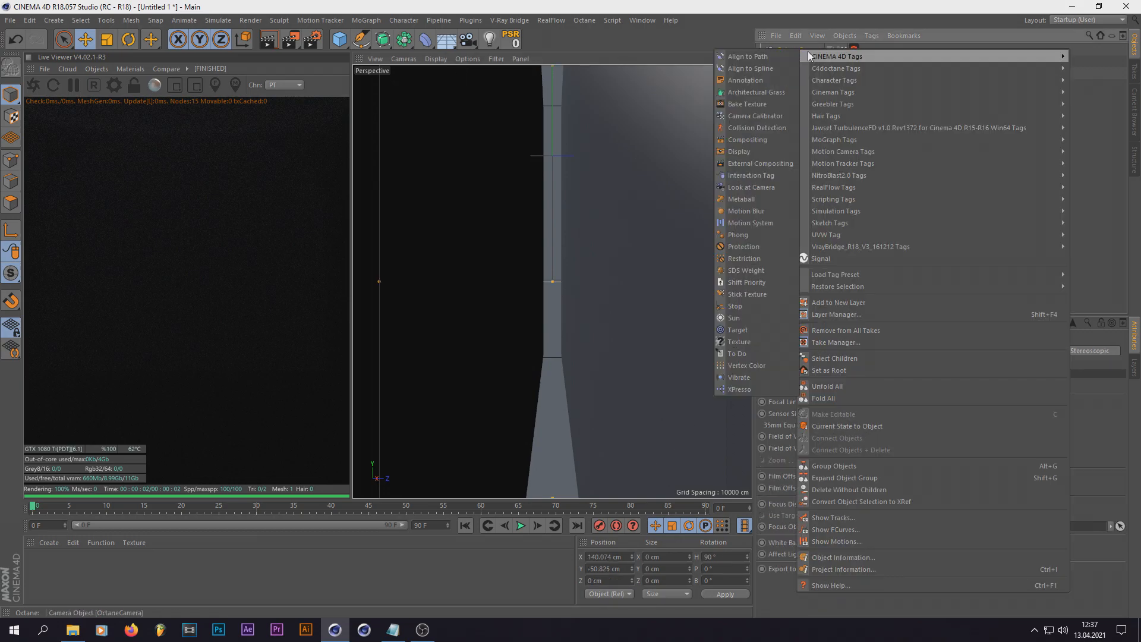
left_click(736, 246)
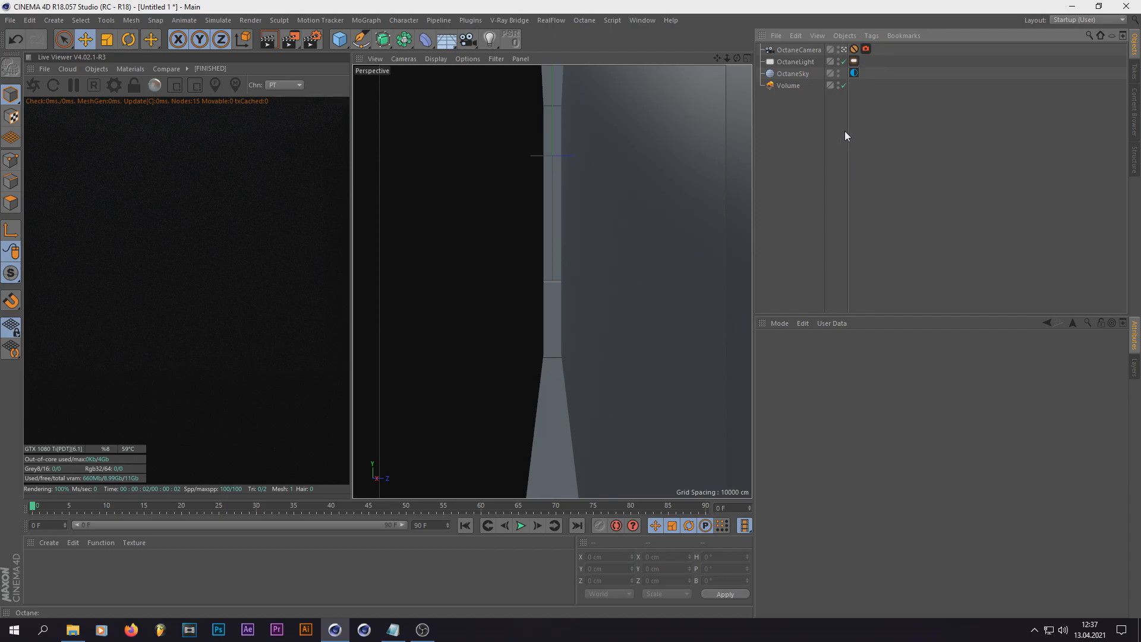
- Lower the fog volume's medium density to about 0.44
left_click(790, 86)
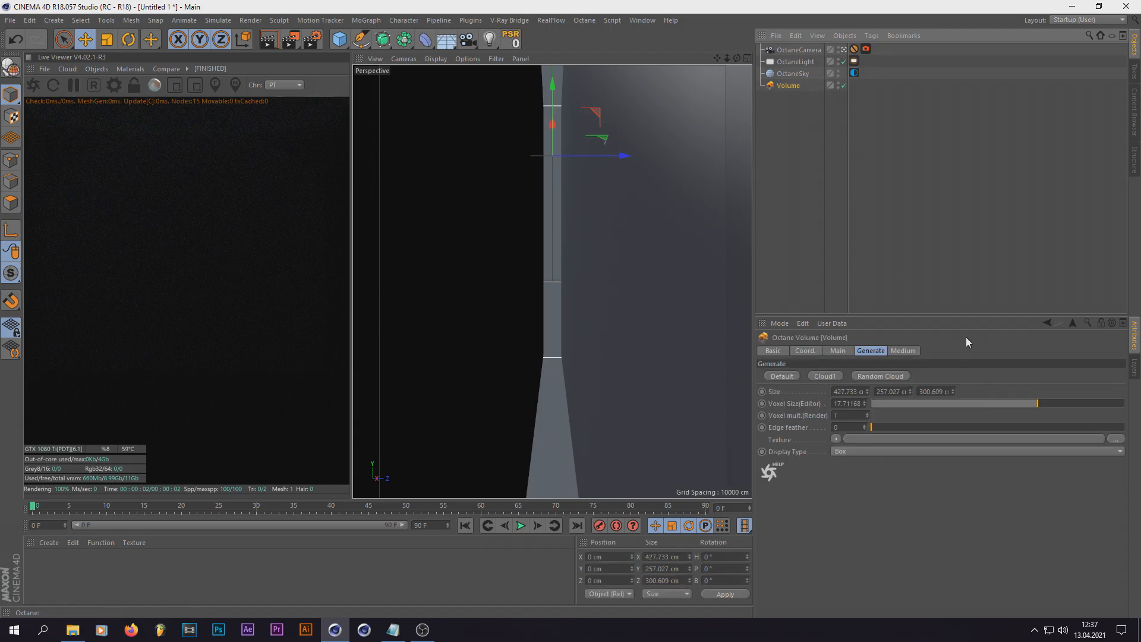
left_click(912, 352)
left_click(835, 413)
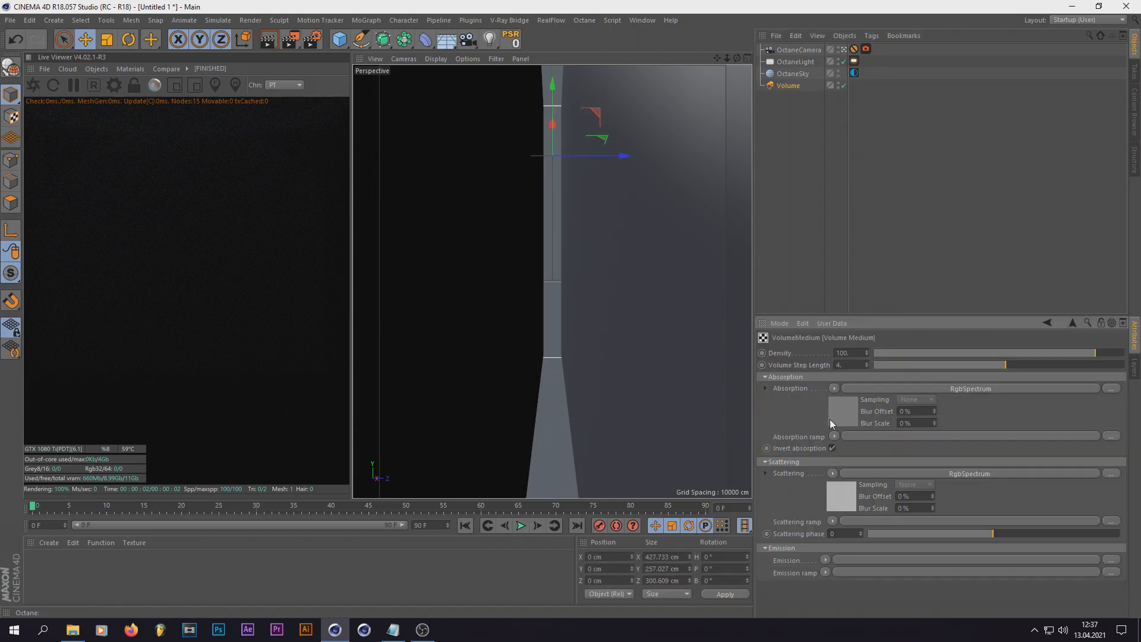
mouse_move(1048, 352)
left_mouse_down()
mouse_move(997, 359)
mouse_move(1020, 356)
left_mouse_up()
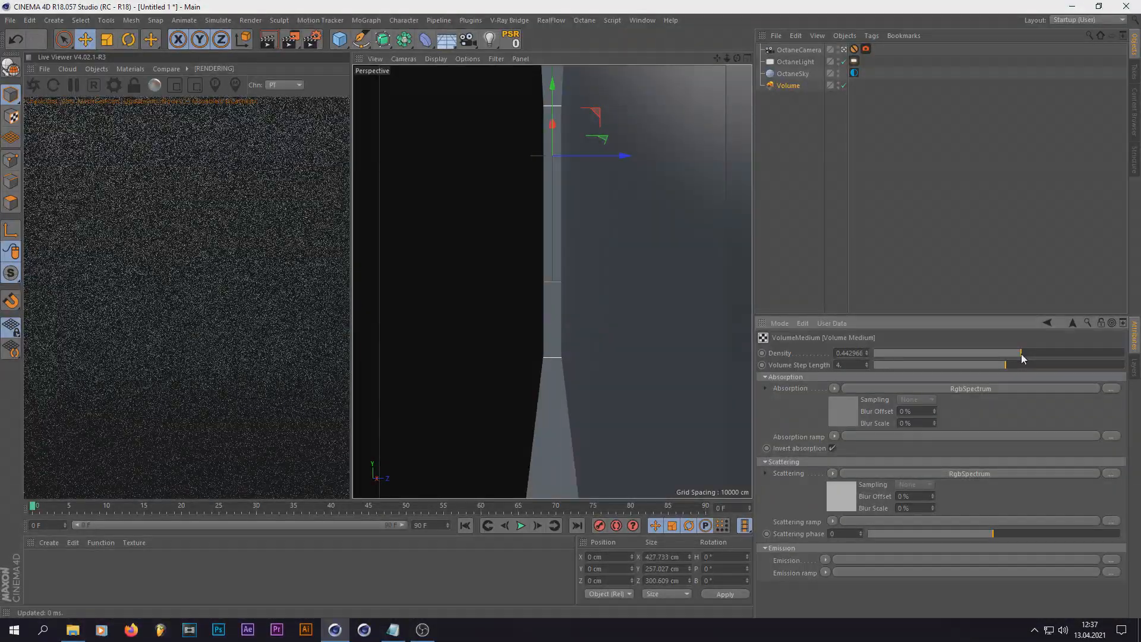
- Set the volume medium's absorption color to pure white, with R, G and B at 1
left_click(845, 409)
left_click(793, 381)
left_click_drag(772, 404, 885, 403)
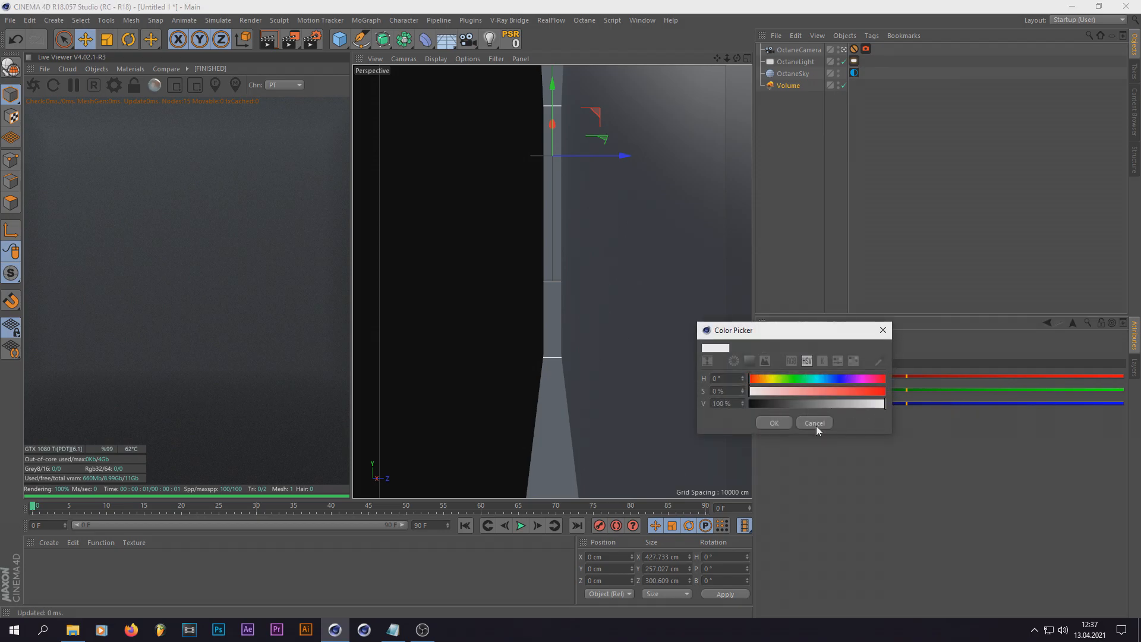
left_click(773, 422)
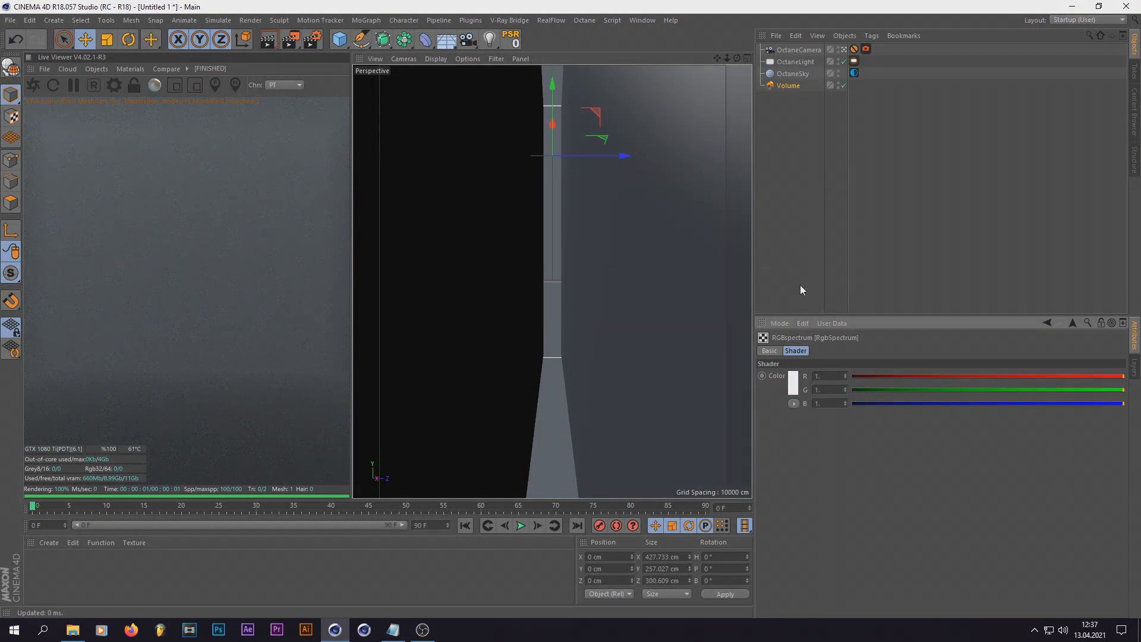
left_click(800, 284)
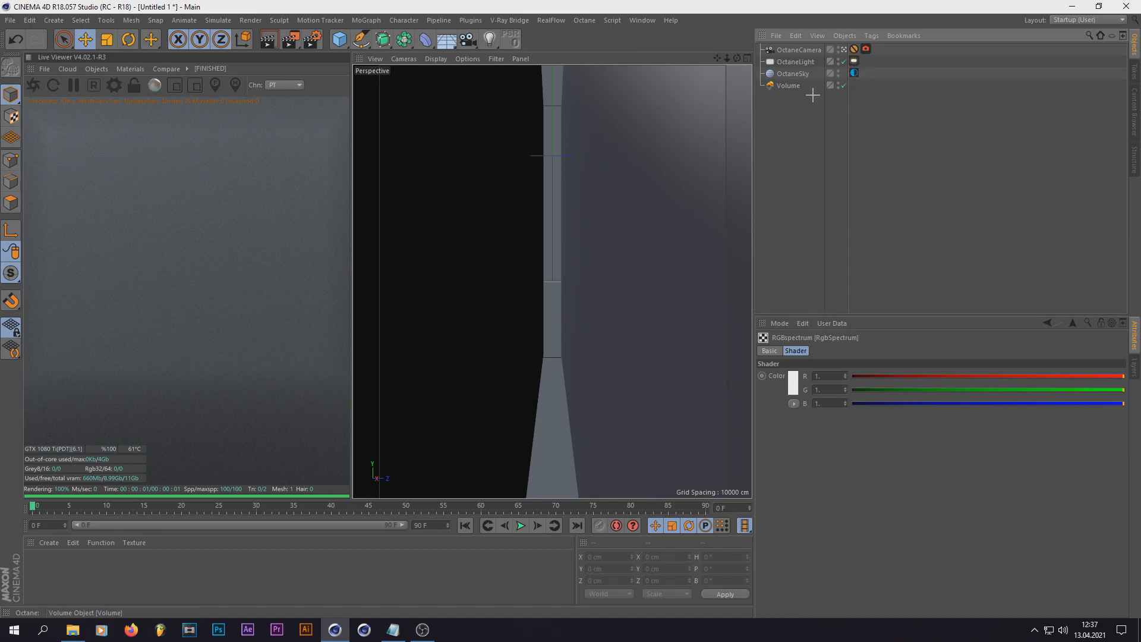
- Try a pure red absorption color with 100% saturation on the volume medium
left_click(790, 86)
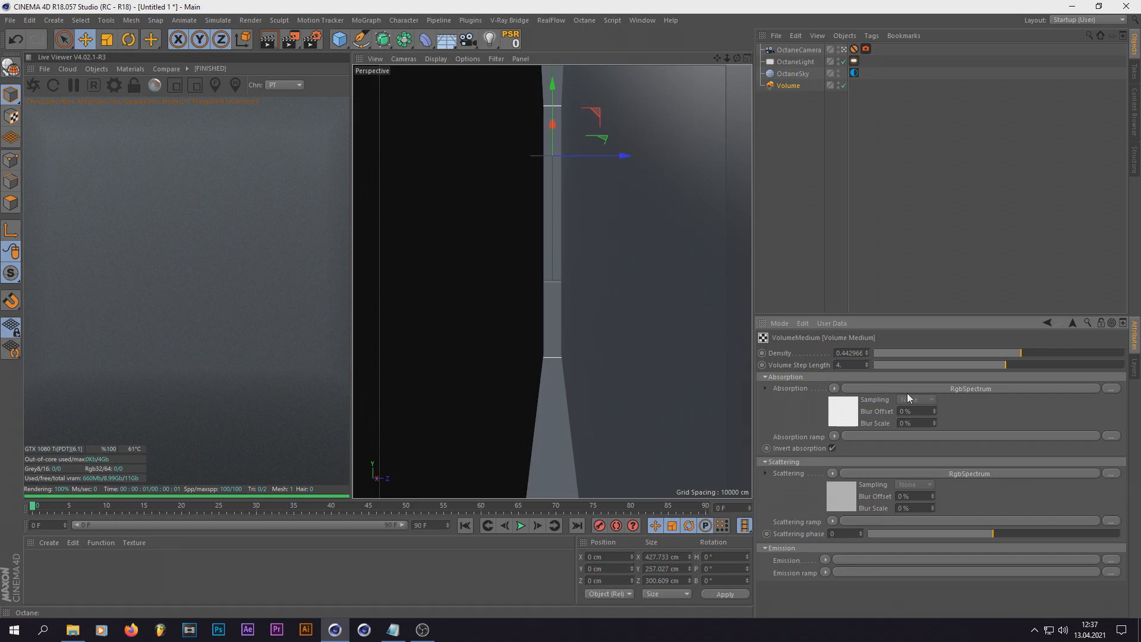
left_click(838, 414)
left_click(790, 383)
left_click(876, 391)
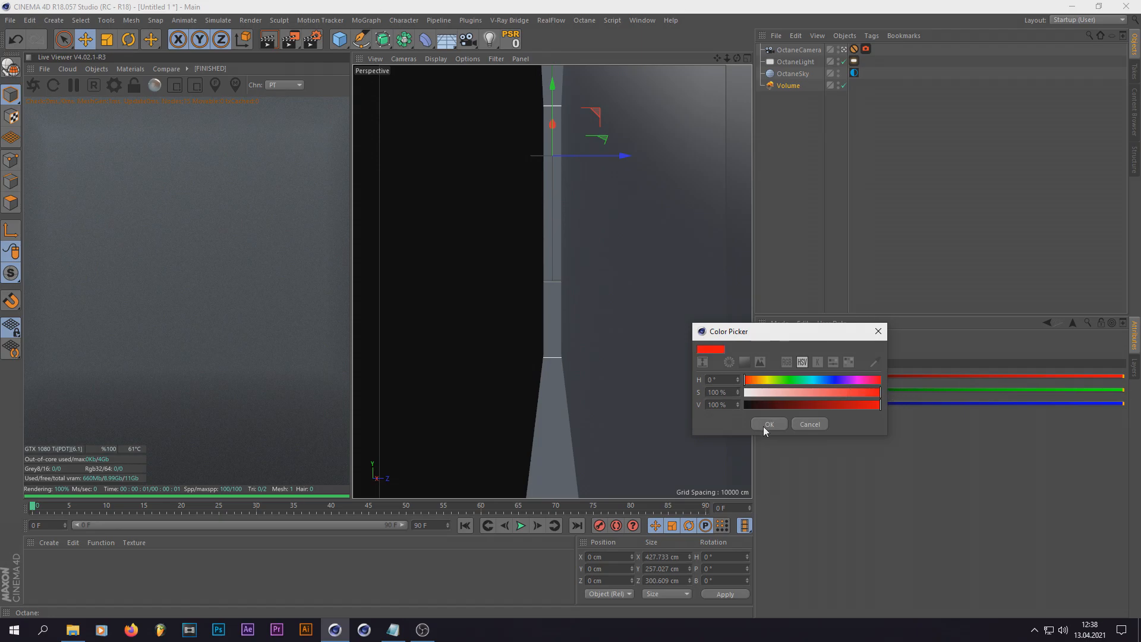
left_click(767, 424)
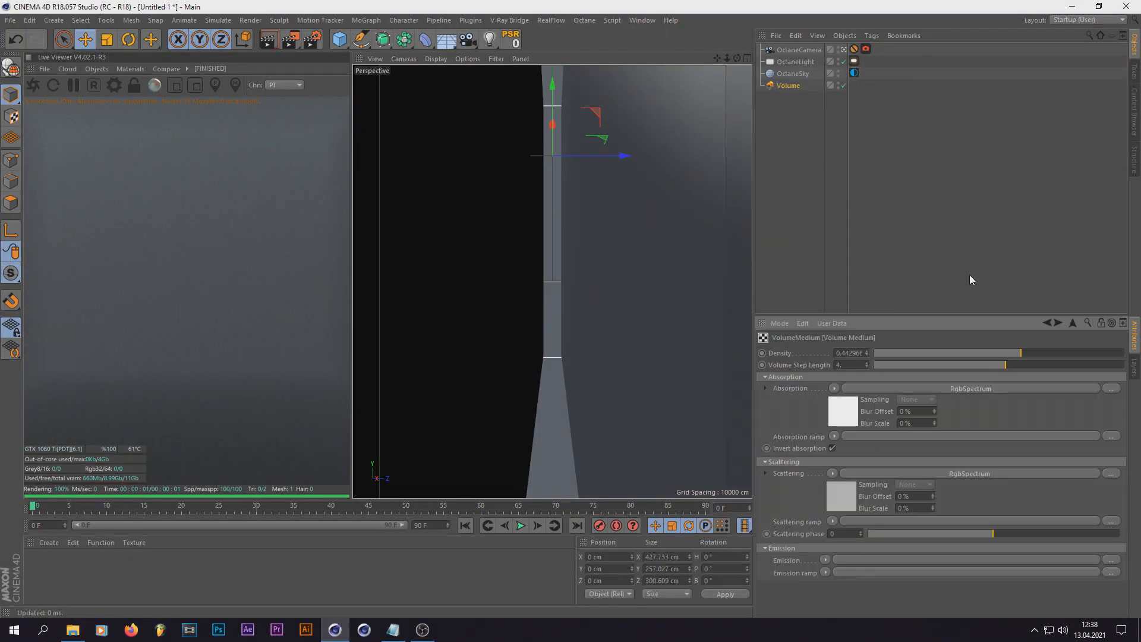
- Raise the Octane light's power to about 608
left_click(853, 61)
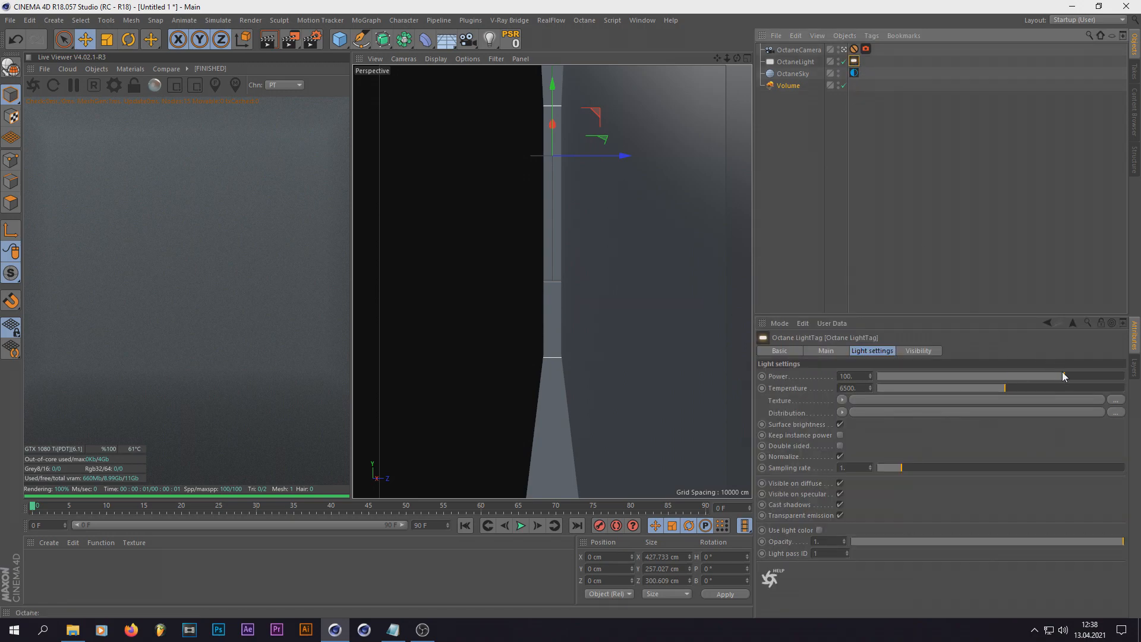
left_click_drag(1064, 374, 1082, 378)
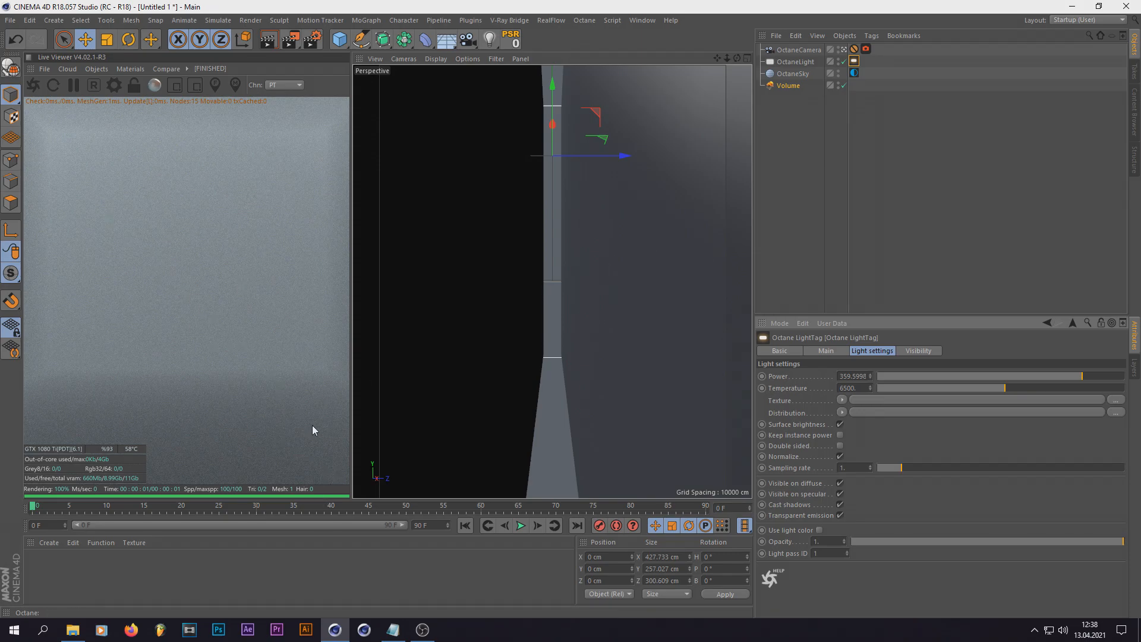
left_click(1089, 376)
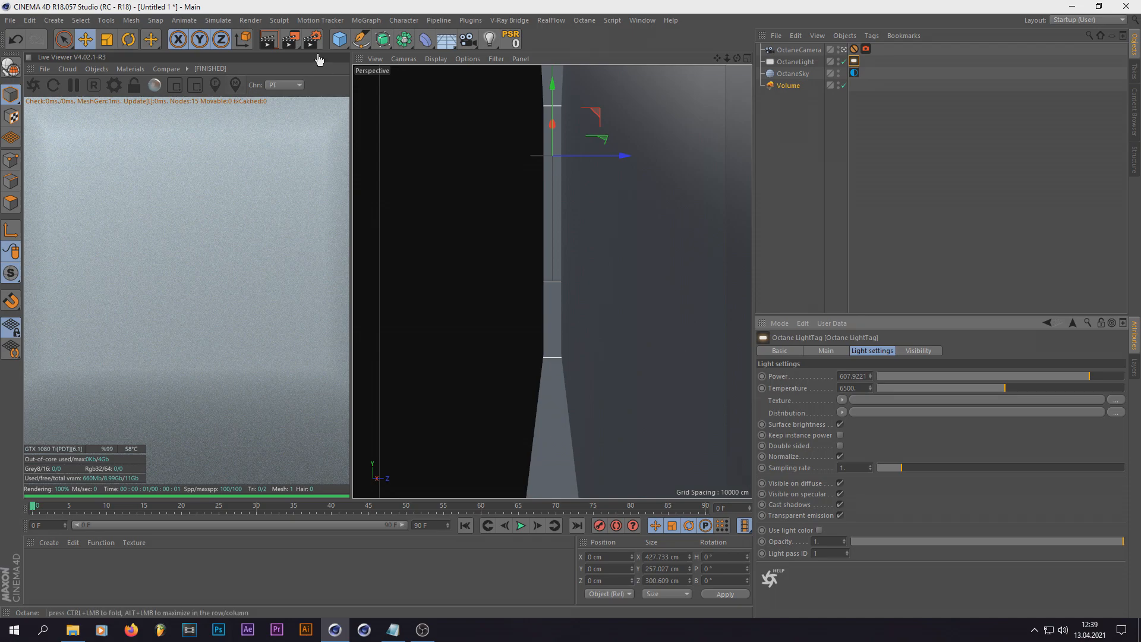
- Place a cube and two copies as tall pillars in the fog, and add a floor plane about 714 by 613 cm
left_click_drag(339, 39, 425, 62)
left_click(426, 62)
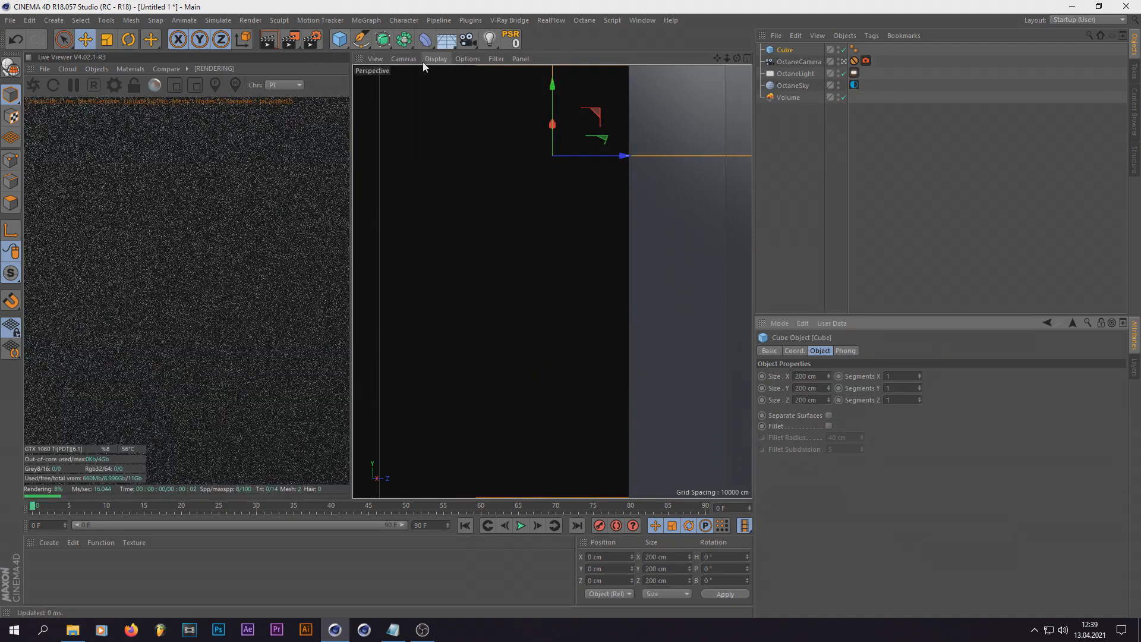
left_click(109, 40)
left_click_drag(359, 173, 339, 175)
left_click(85, 39)
left_click_drag(568, 138, 547, 210)
left_click_drag(622, 362, 528, 315)
left_click_drag(339, 39, 444, 79)
left_click_drag(554, 322, 726, 326)
- Create an Octane material and apply it to the plane and all three cubes
left_click(48, 542)
left_click(275, 446)
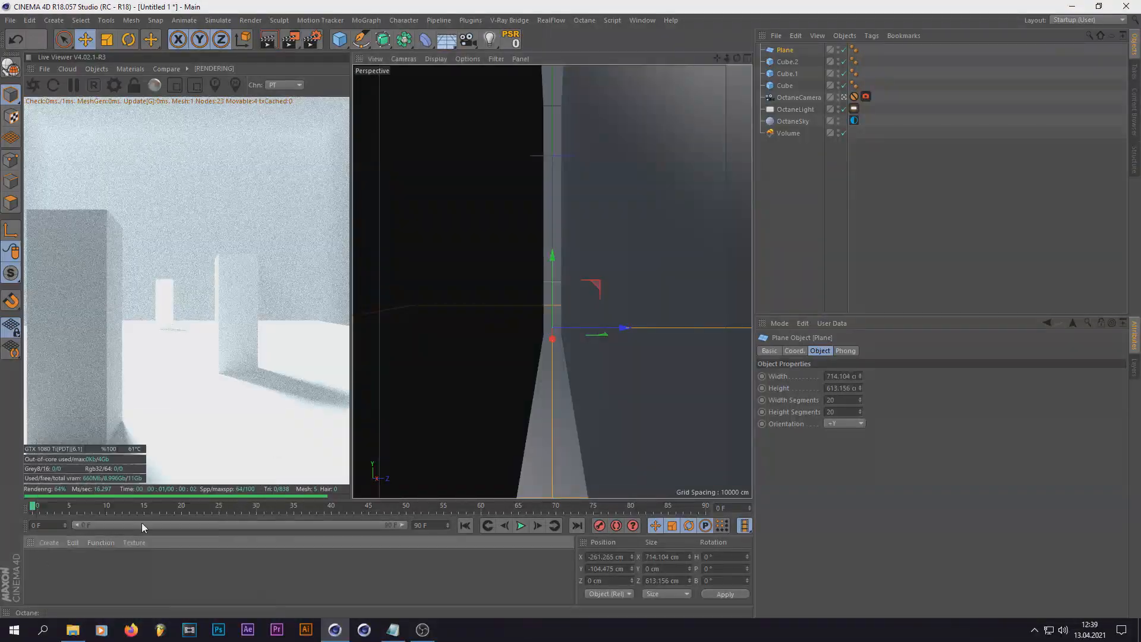
double_click(33, 559)
left_click(552, 79)
left_click(785, 85, "shift")
right_click(33, 558)
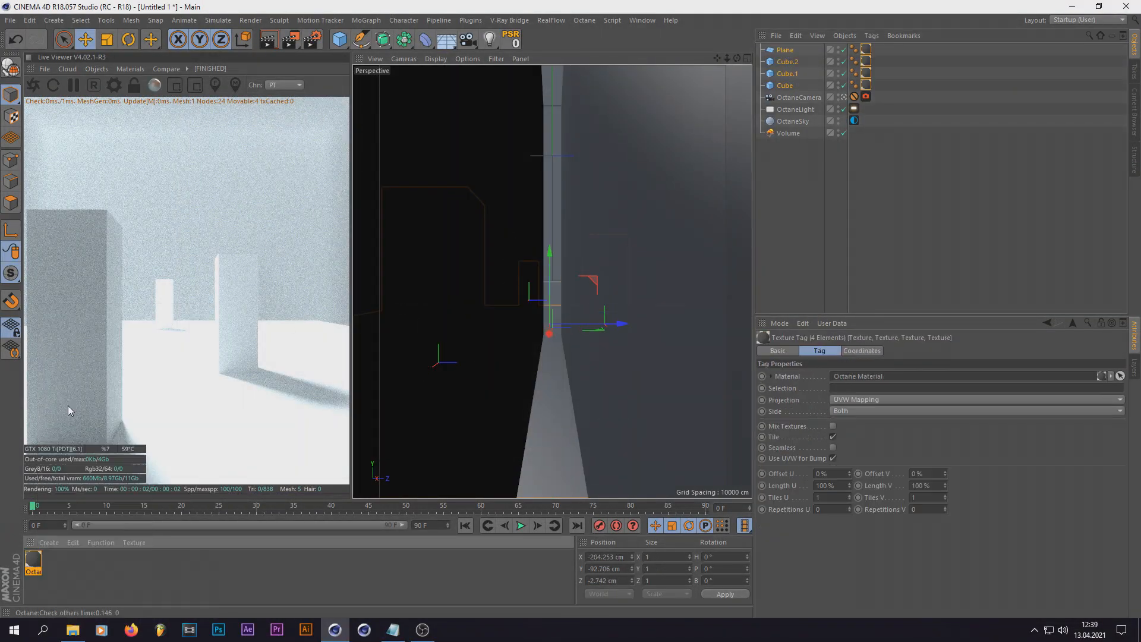
left_click(65, 401)
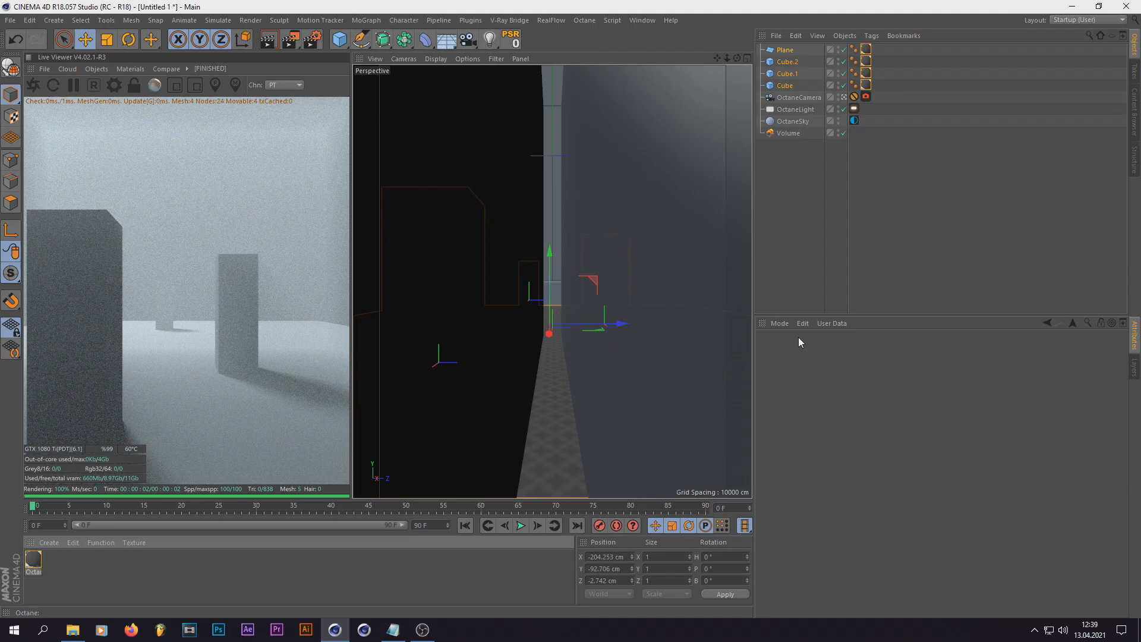
- Switch between the Octane camera and the free perspective view to examine the lit fog volume from inside and outside
left_click(843, 98)
left_click(843, 98)
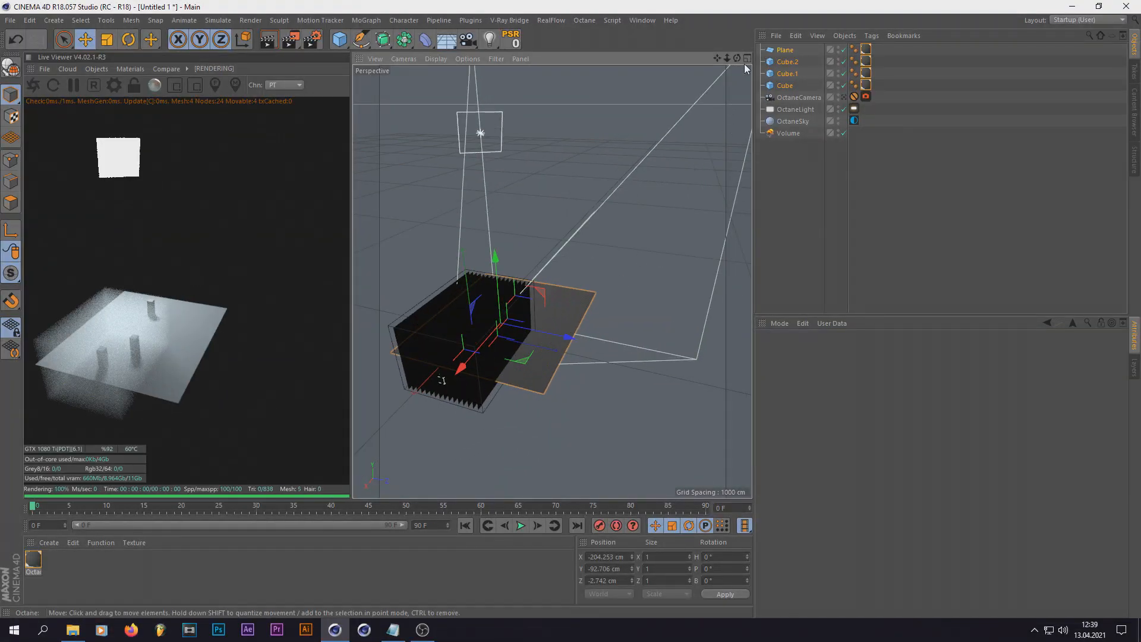
left_click_drag(552, 281, 722, 67, "alt")
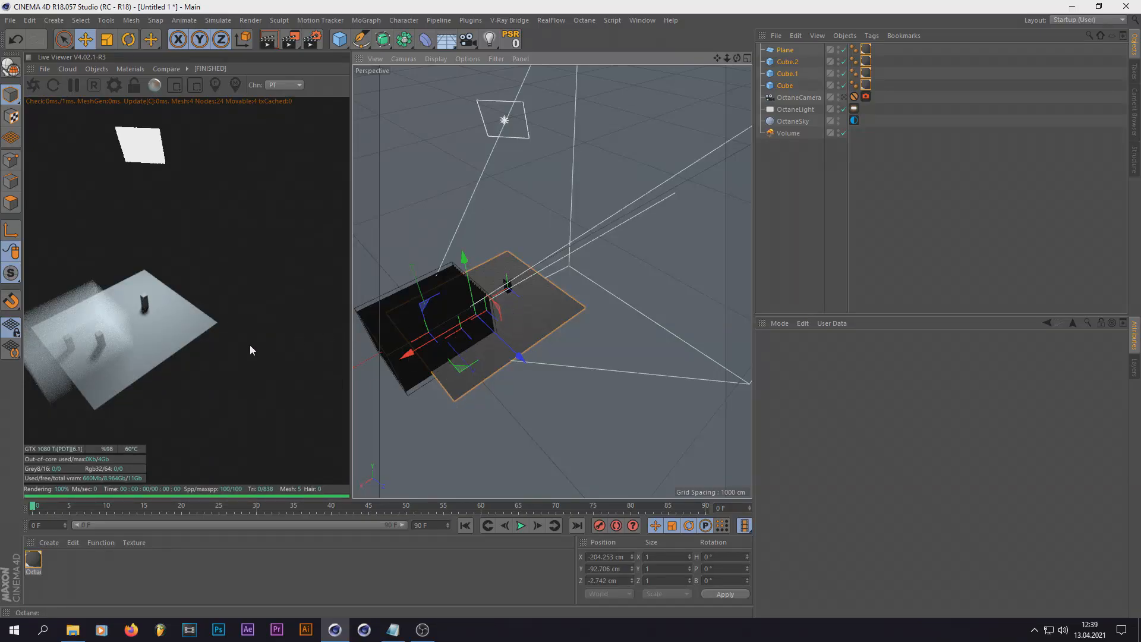
left_click(843, 98)
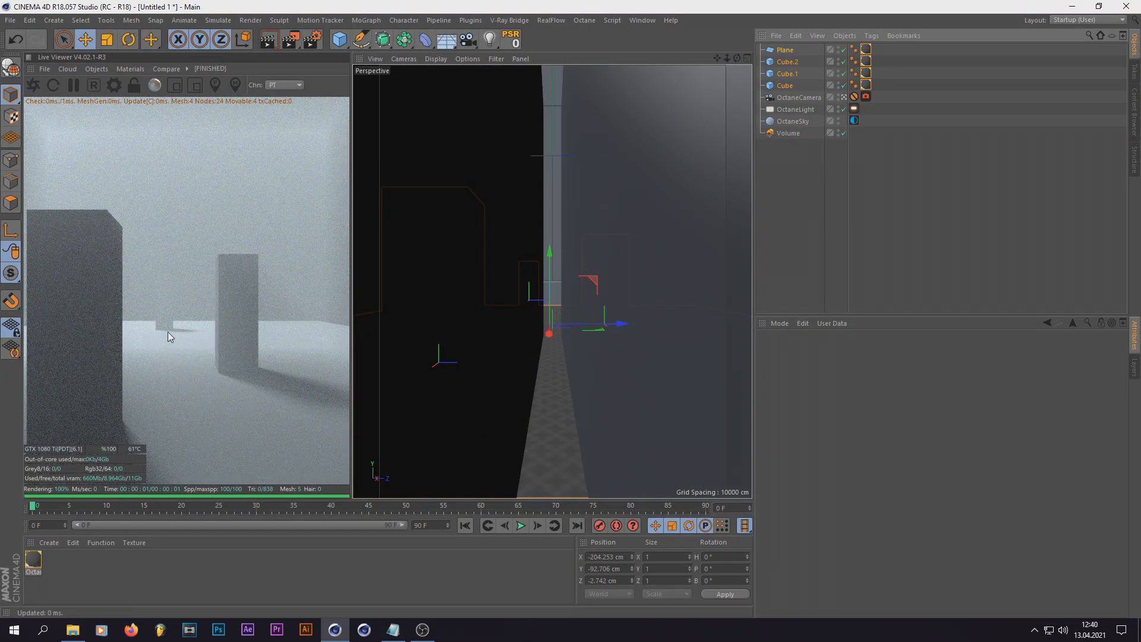
left_click(843, 97)
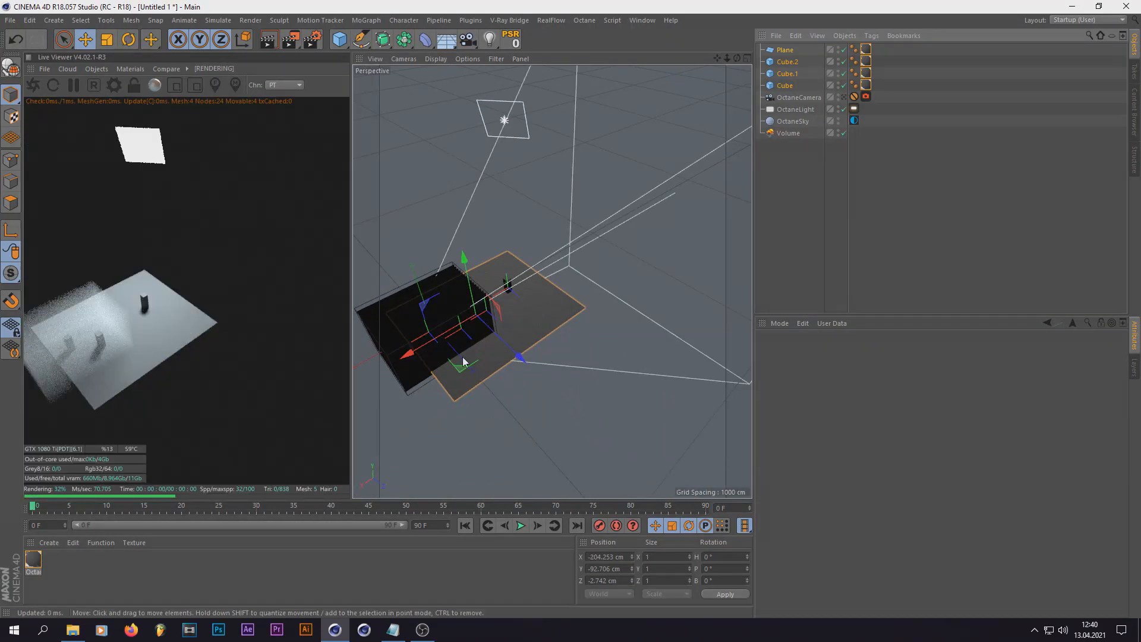
- Enlarge the fog volume to about 910 by 467 by 780 cm so it encloses the floor and pillars
left_click(788, 133)
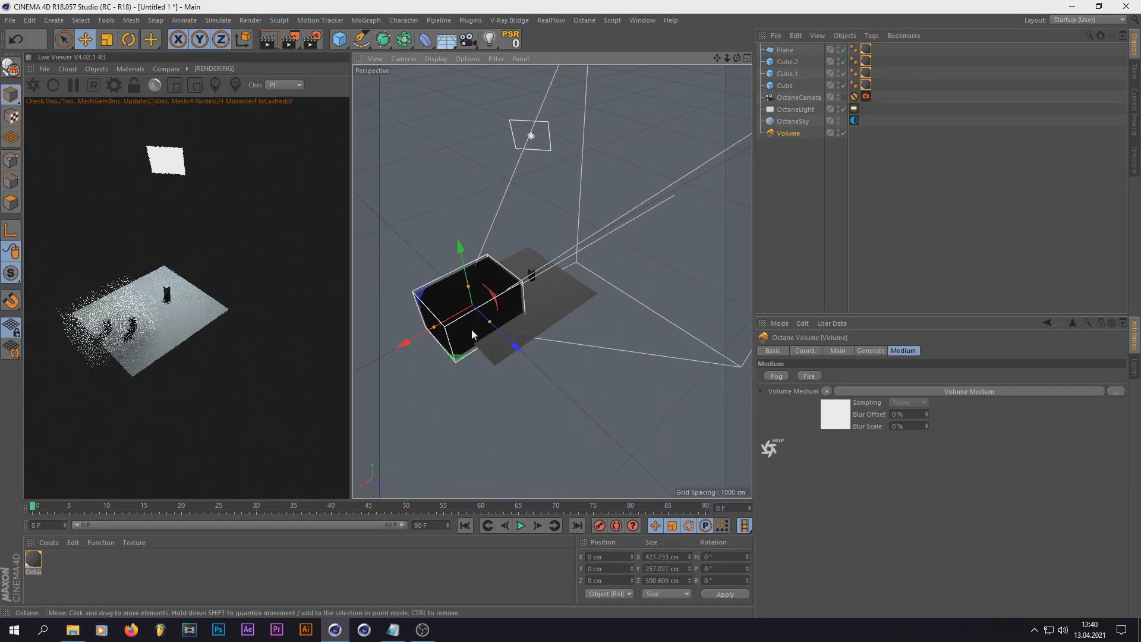
left_click_drag(434, 326, 383, 355)
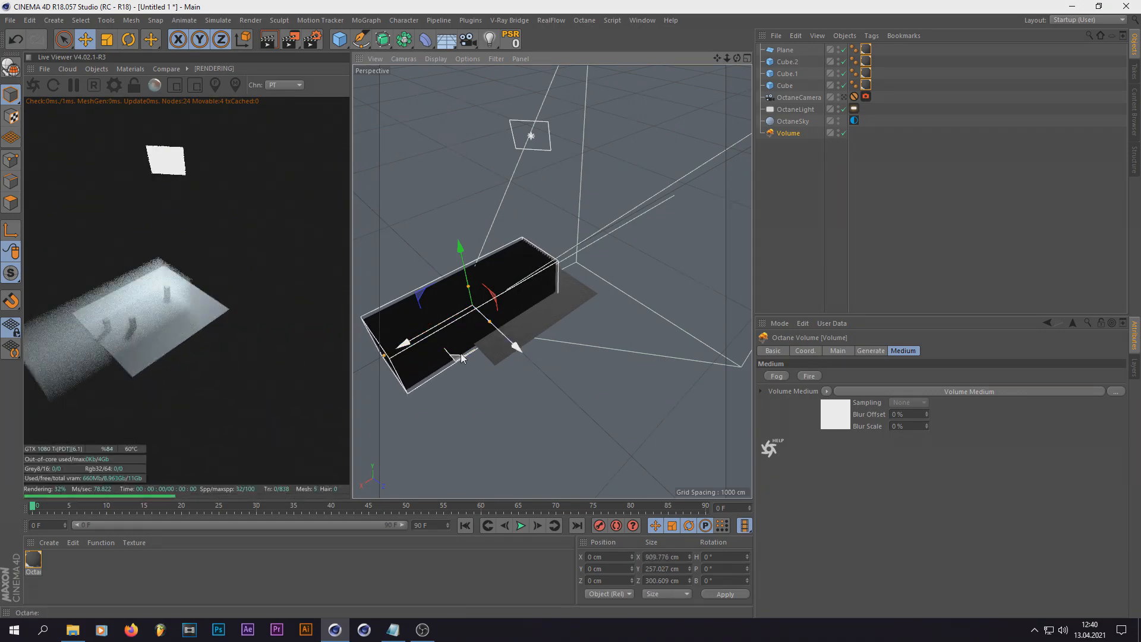
left_click_drag(460, 357, 482, 312)
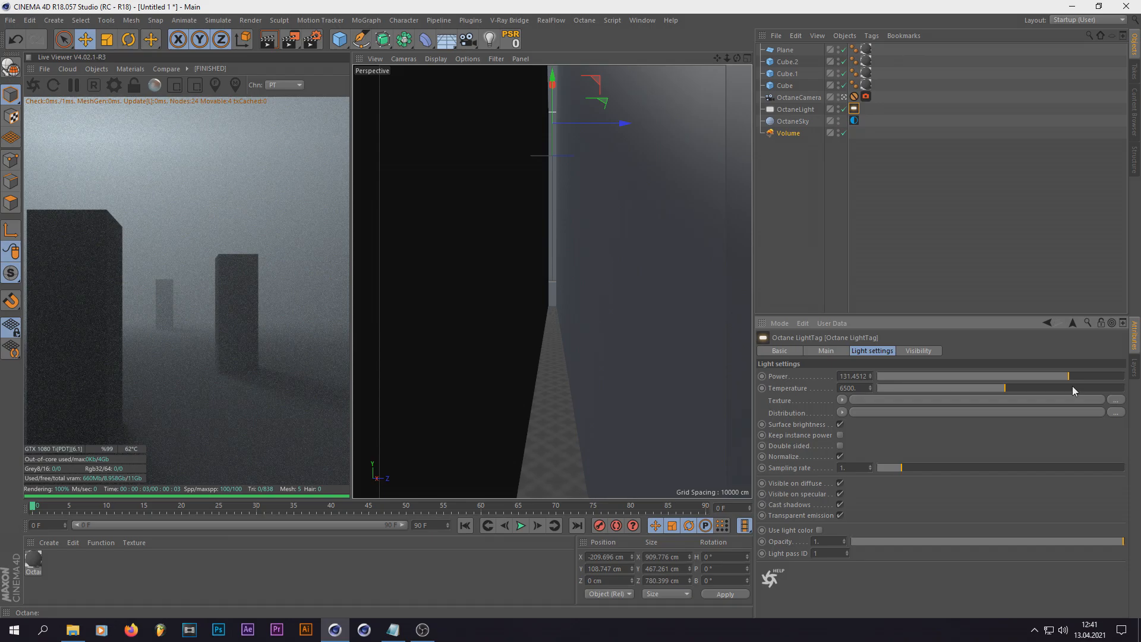
- Open the fog volume's medium and try different scattering phase values
left_click(803, 133)
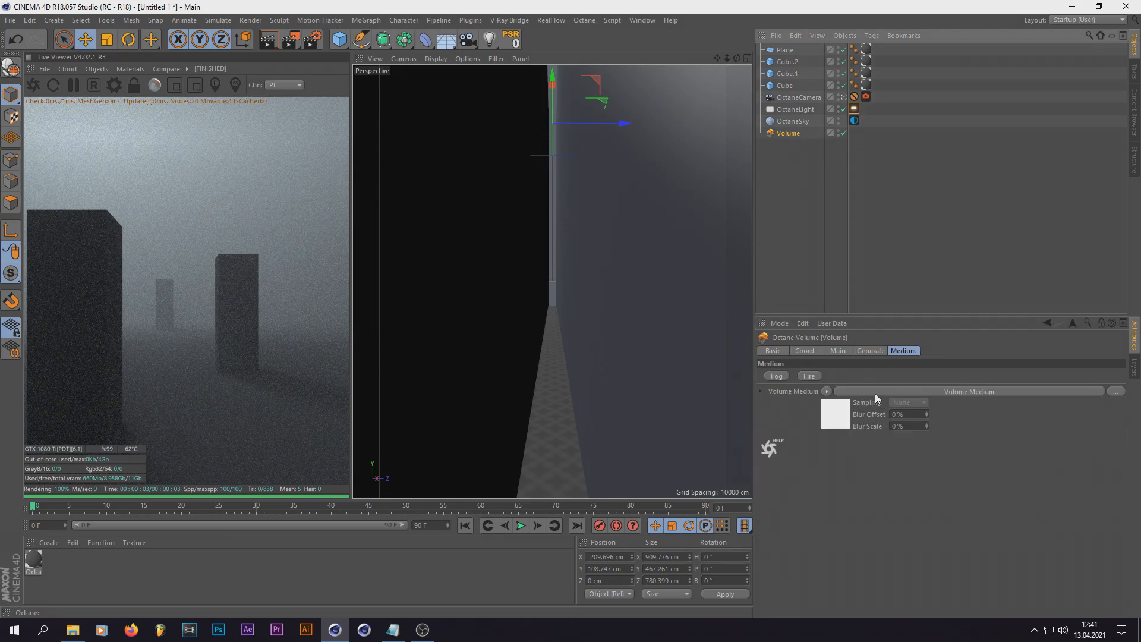
left_click(835, 418)
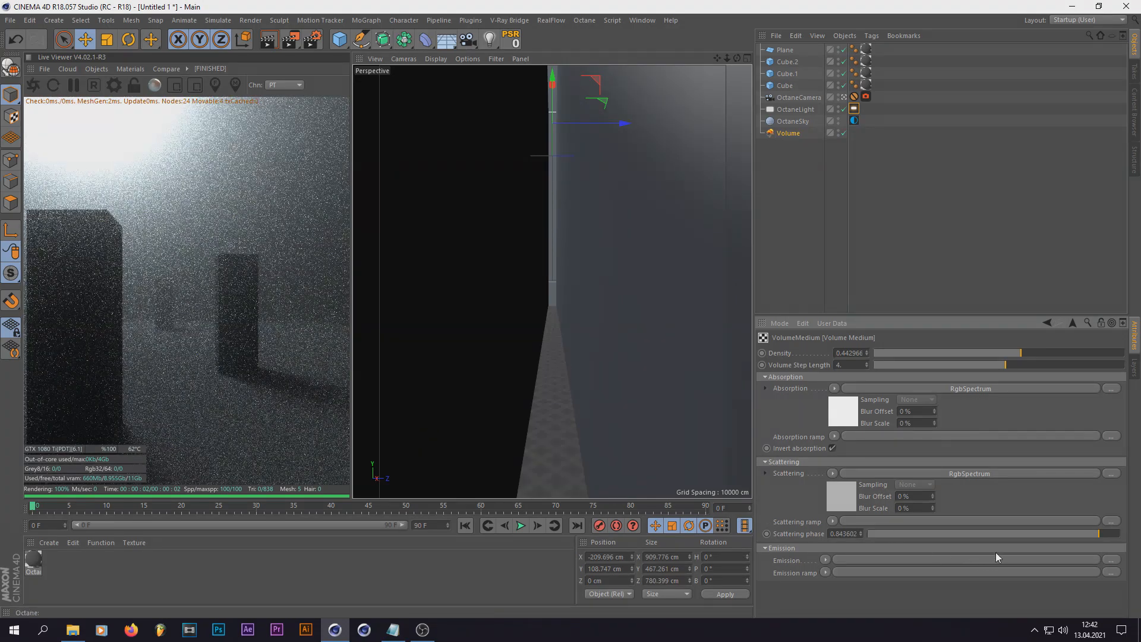
left_click(994, 533)
left_click(1078, 535)
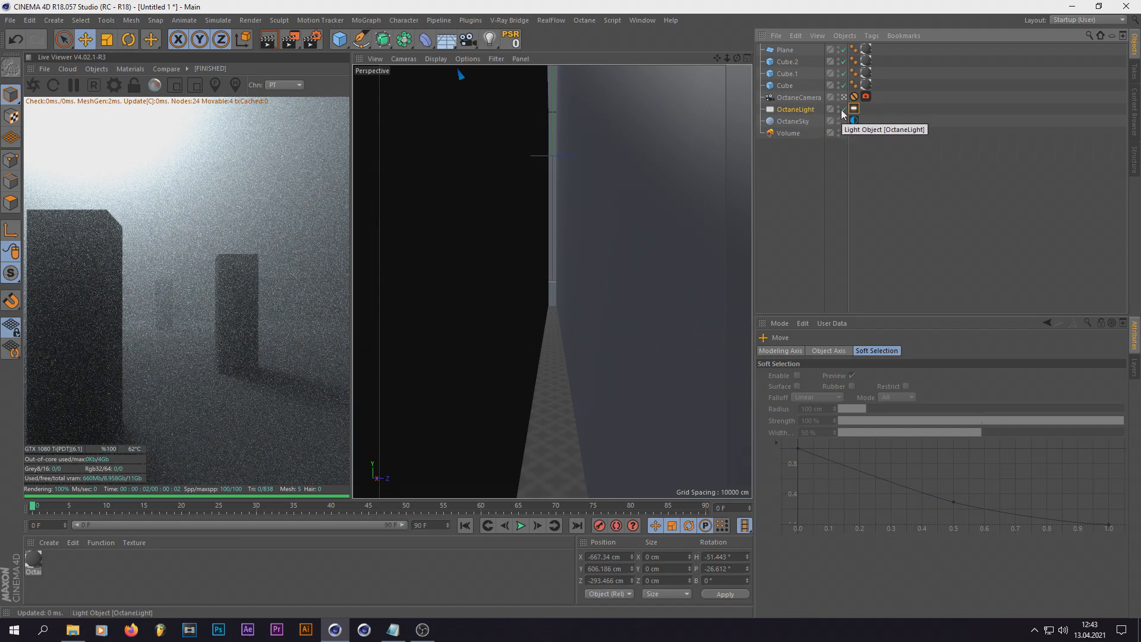
- Switch the Octane light off and back on to compare the fog lighting, and leave the Octane camera view
left_click(843, 110)
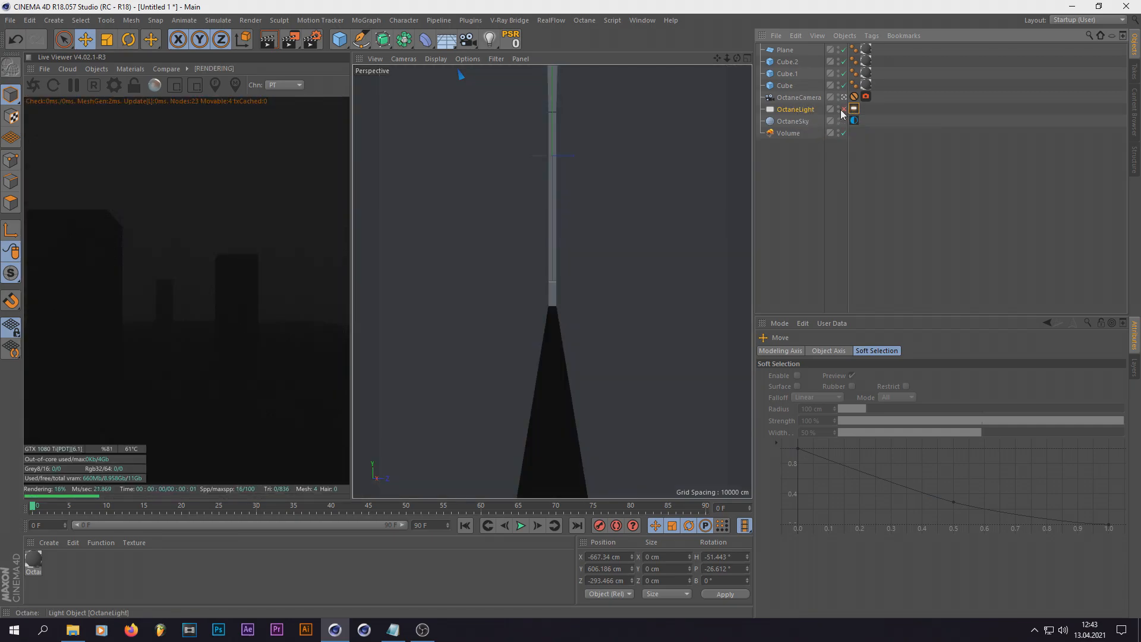
left_click(844, 109)
left_click(844, 97)
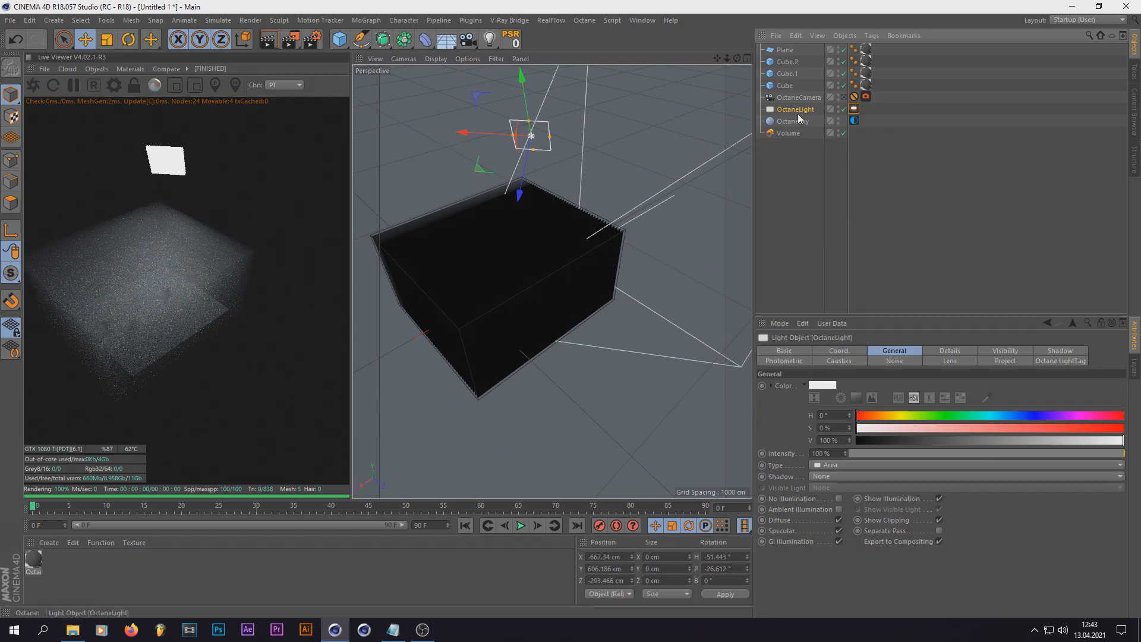
- Delete the Octane light and the Octane sky, and disable the fog volume
key("Delete")
left_click(797, 112)
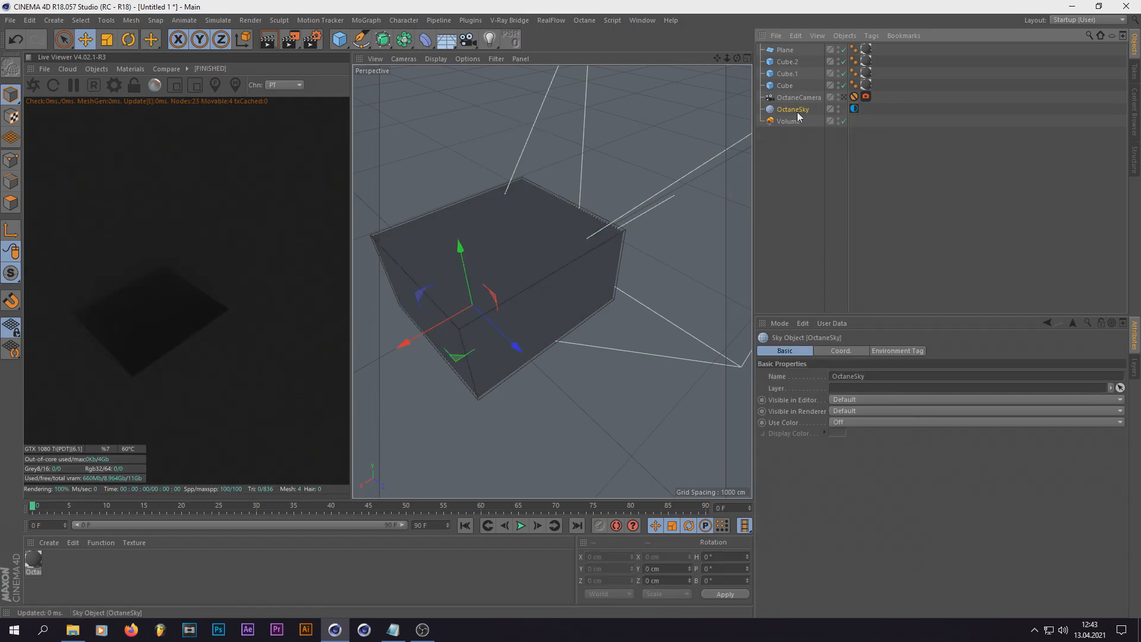
key("Delete")
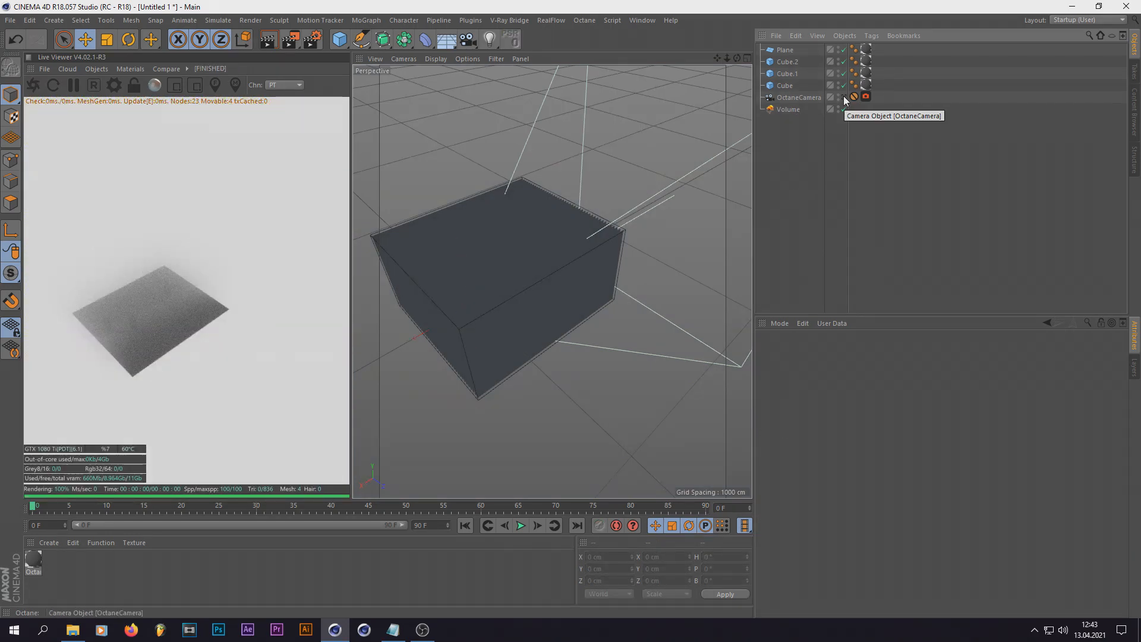
left_click(843, 109)
scroll(480, 329, "up", 5)
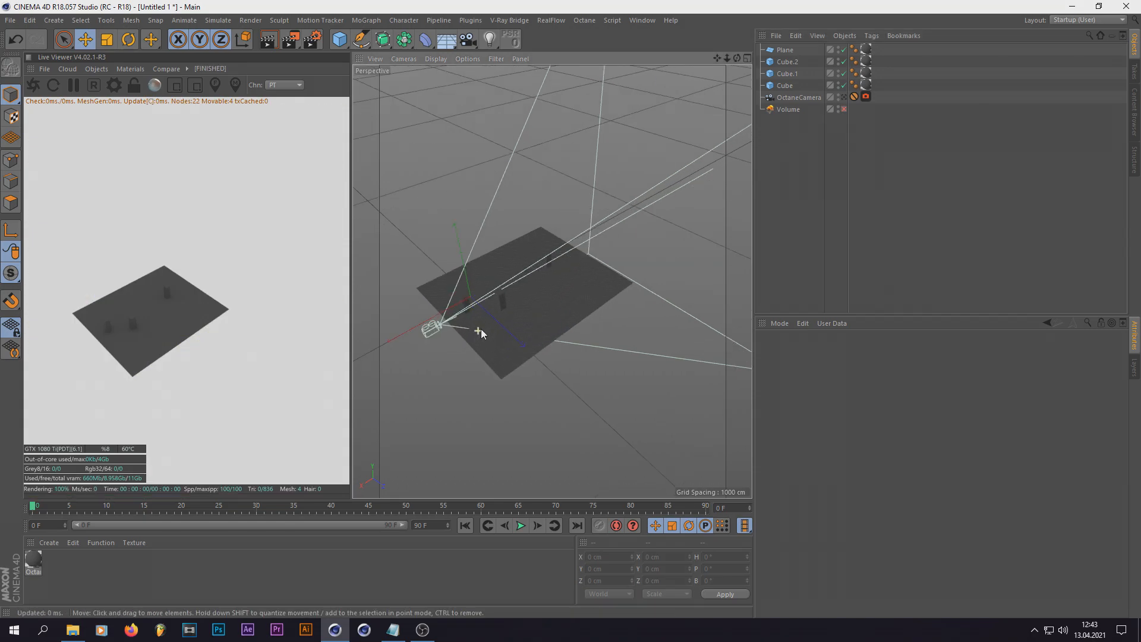
- Add a Forester Tree with tree size 0.43, duplicate it twice among the pillars, and view the scene through the Octane camera
left_click(460, 21)
mouse_move(491, 77)
left_click(701, 90)
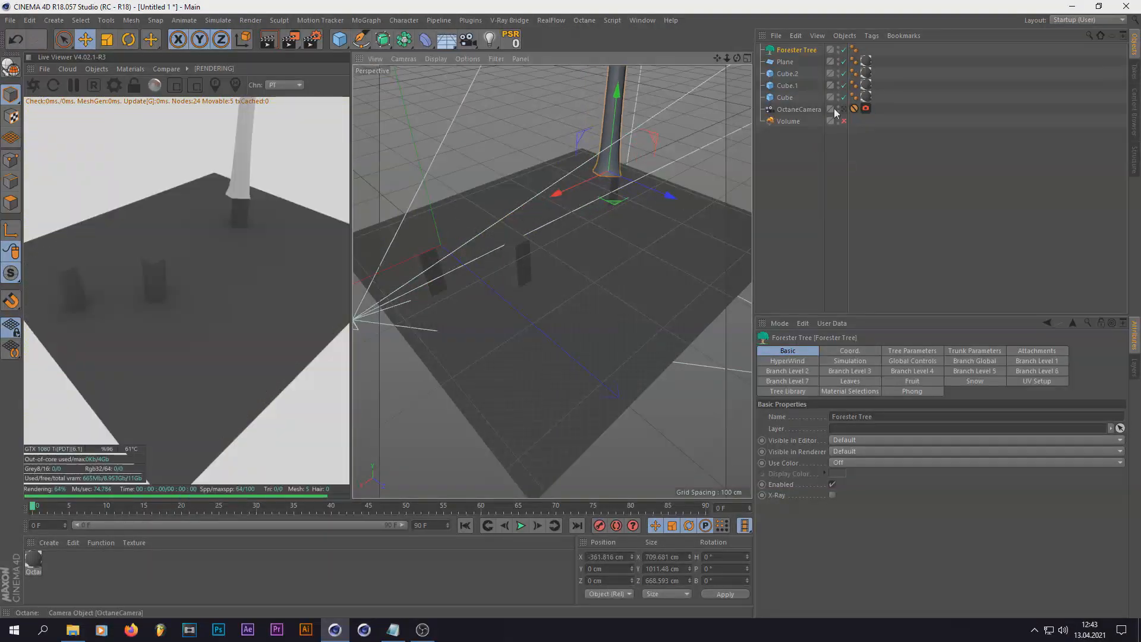
left_click(843, 110)
left_click(911, 350)
left_click_drag(988, 574, 916, 575)
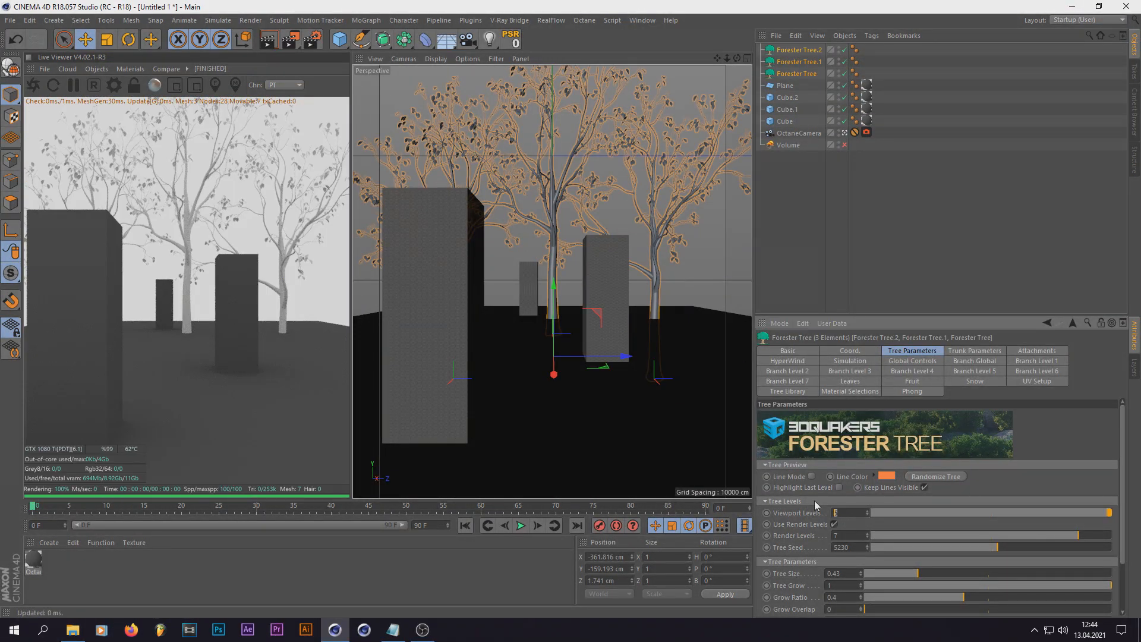
left_click(763, 301)
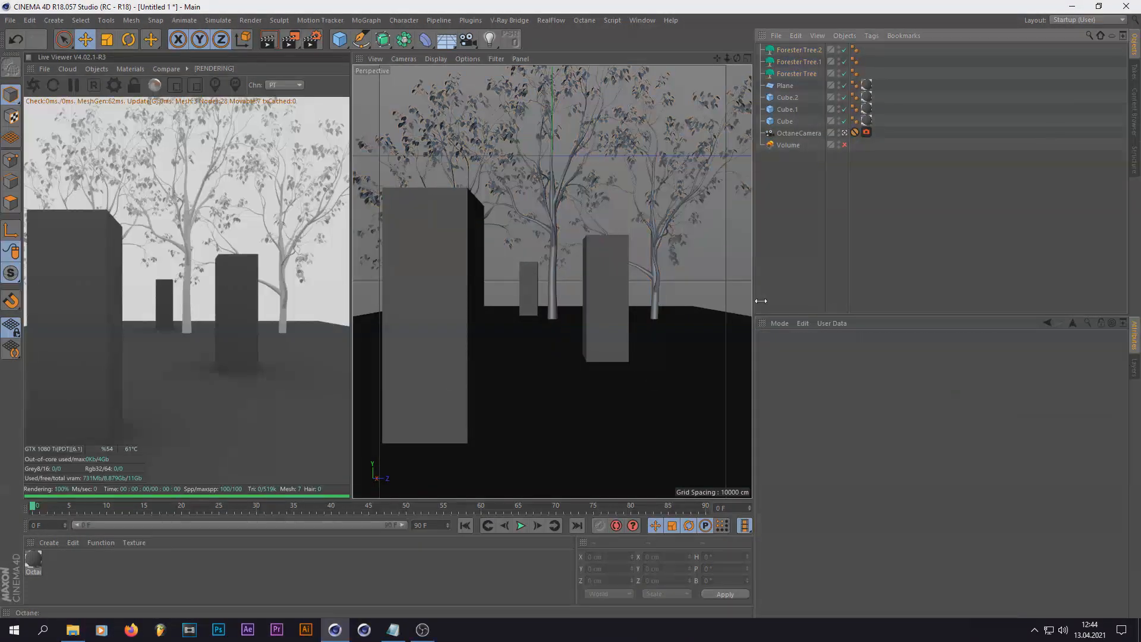
- Stretch the two rear pillars much taller, and widen the farthest one to about 67 cm and move it behind the front pillar
left_click(598, 252)
left_click_drag(604, 237, 610, 65)
left_click(434, 238)
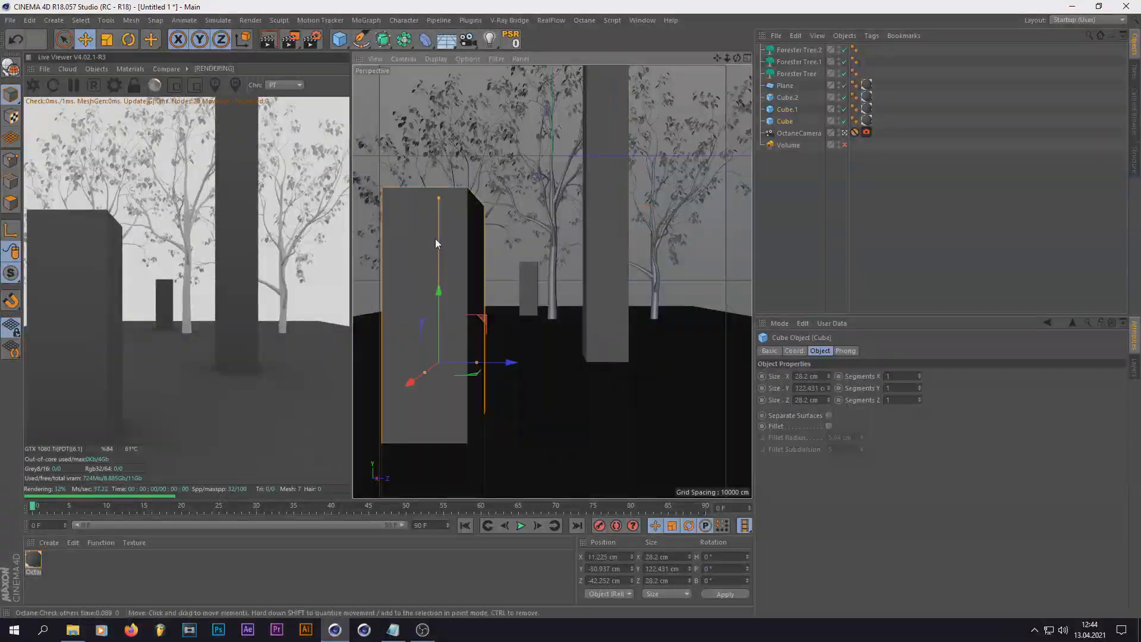
left_click(523, 292)
left_click_drag(528, 263, 551, 98)
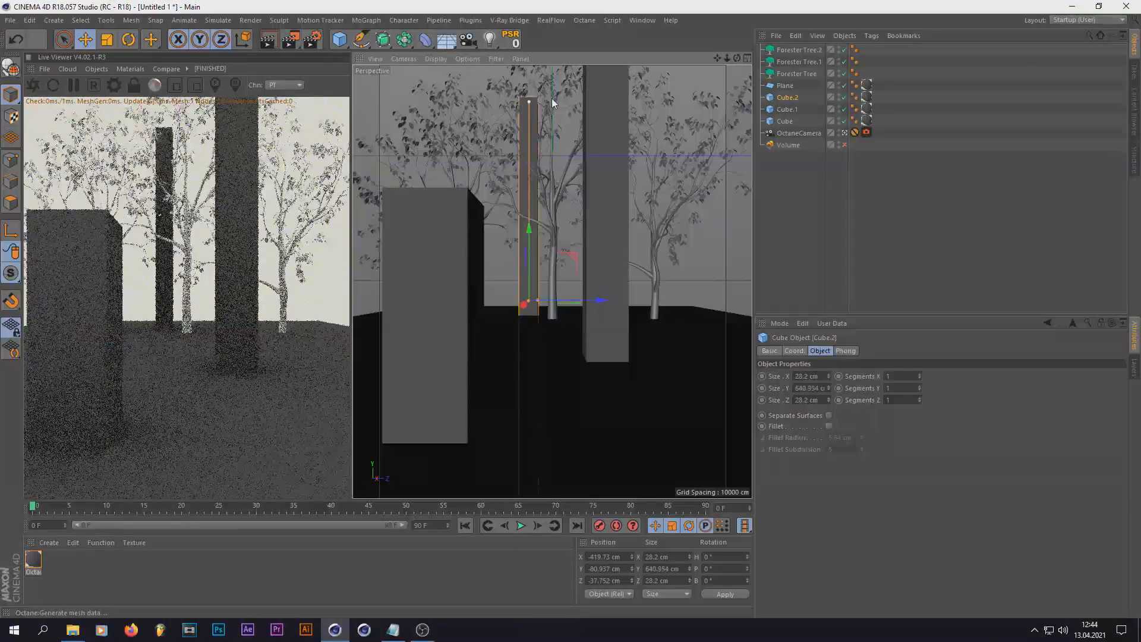
left_click_drag(549, 270, 494, 270)
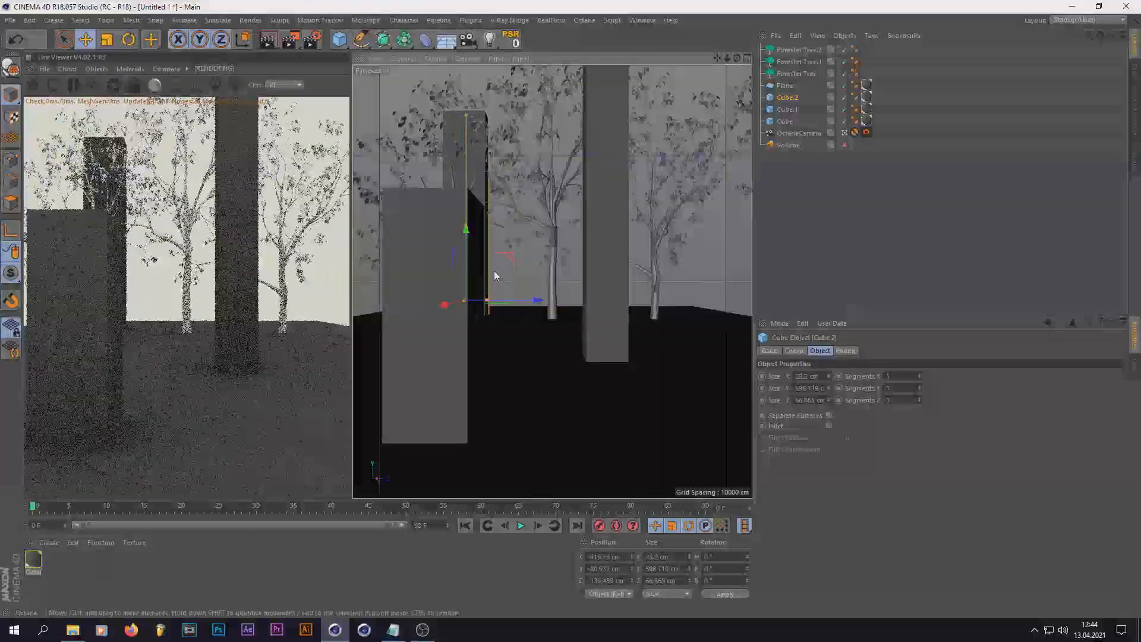
left_click(835, 214)
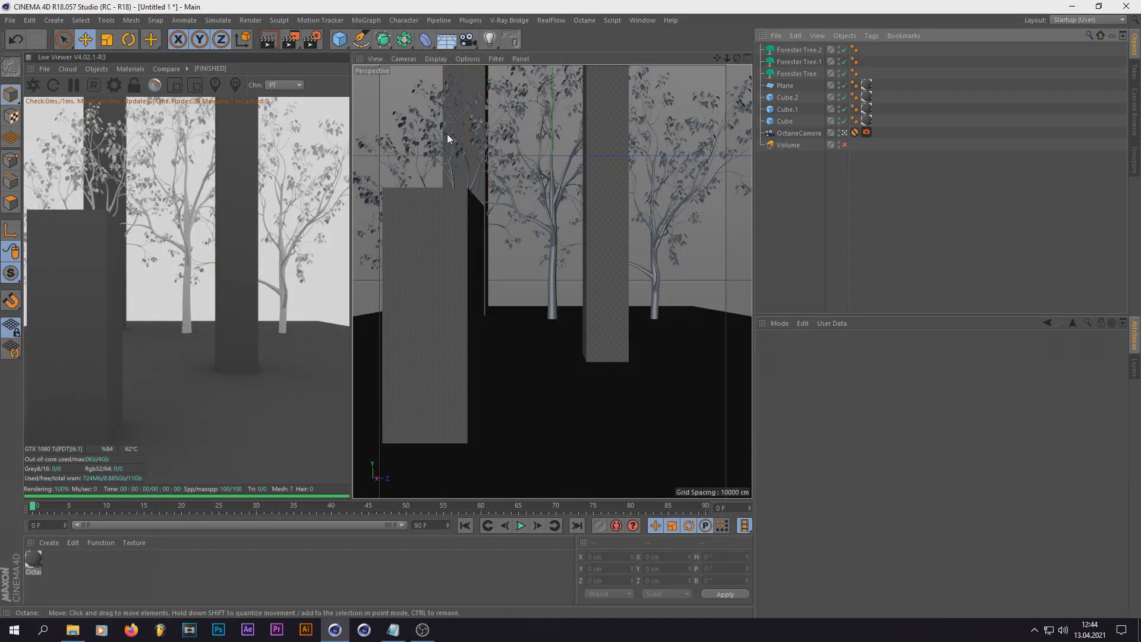
- Add an Octane Daylight to the scene and use the new daylight model for it
left_click(97, 69)
mouse_move(122, 133)
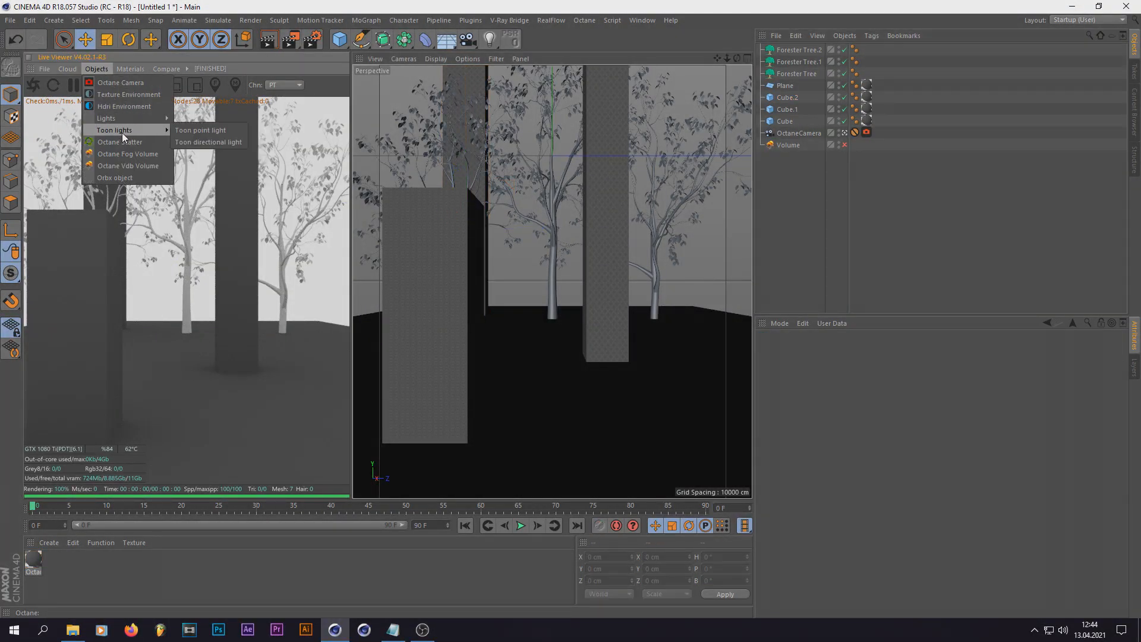
left_click(202, 118)
left_click(846, 375)
left_click(851, 440)
- Adjust the daylight's north offset to about -0.90 so the sun shines from behind the trees
left_click_drag(952, 404, 878, 413)
left_click(857, 50)
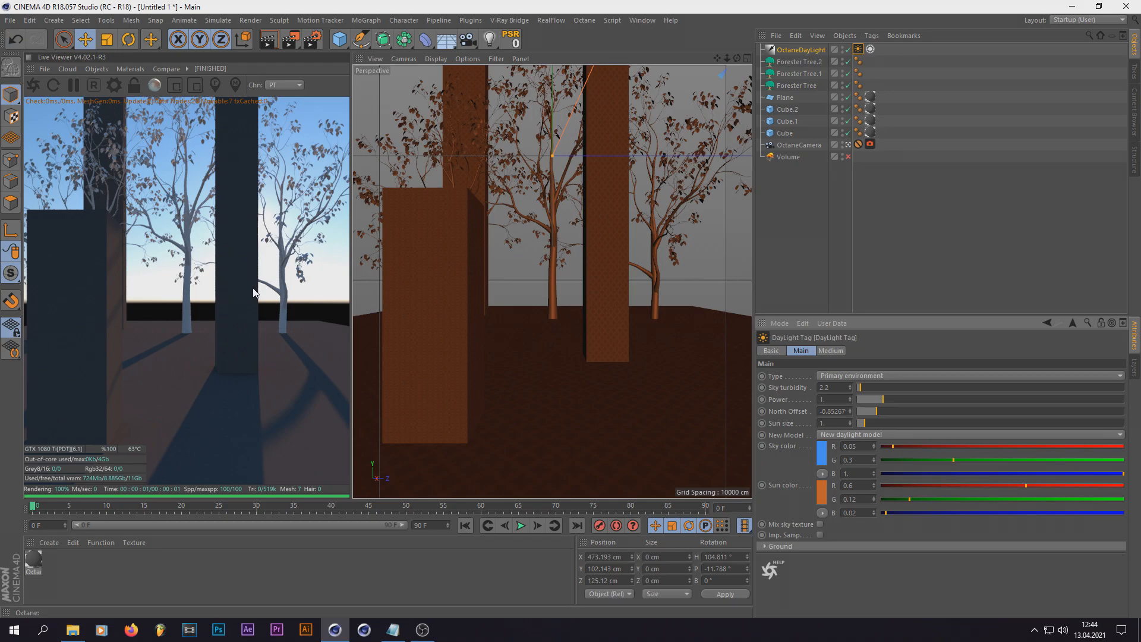
left_click_drag(877, 411, 886, 412)
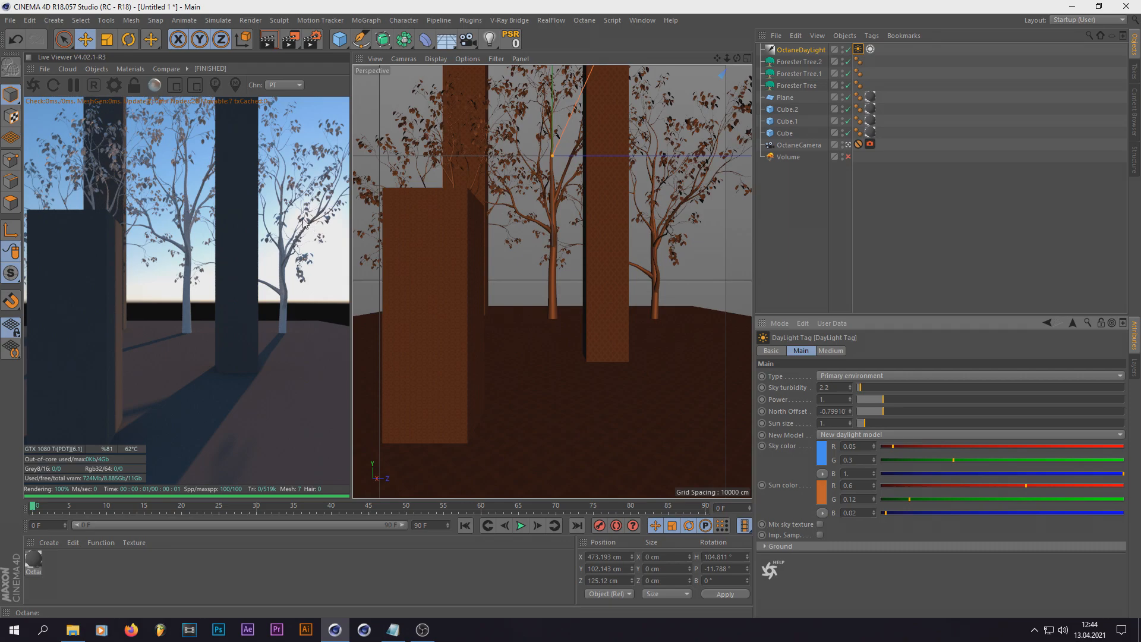
left_click_drag(882, 411, 869, 416)
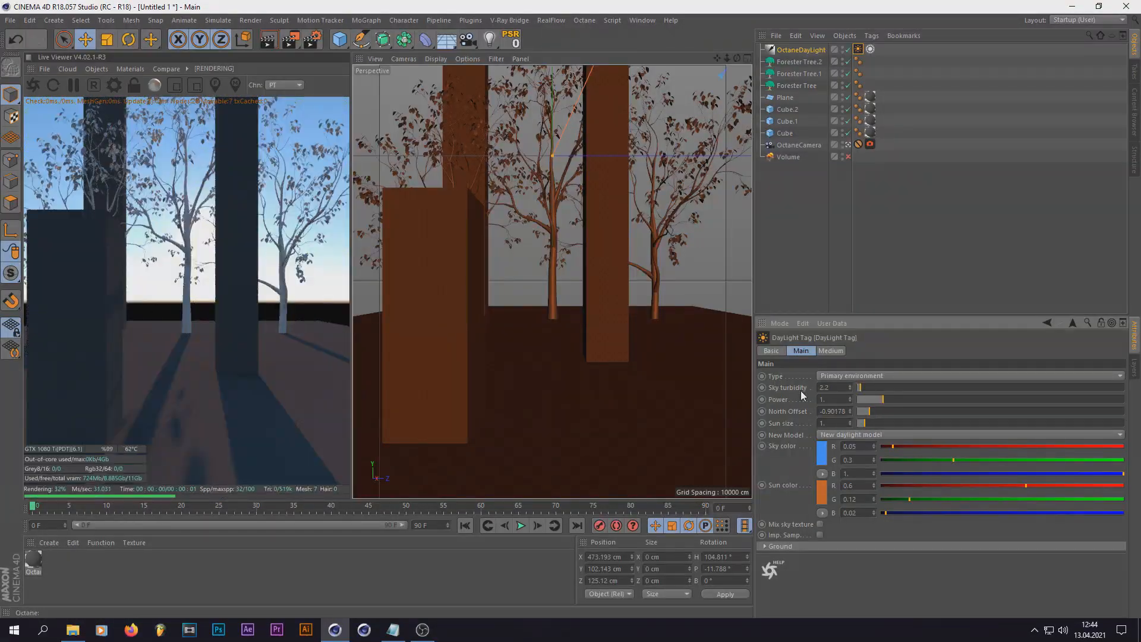
- Re-enable the fog volume, and turn on the Octane camera's post processing with bloom power about 8.74 and glare power 0.001
left_click(848, 156)
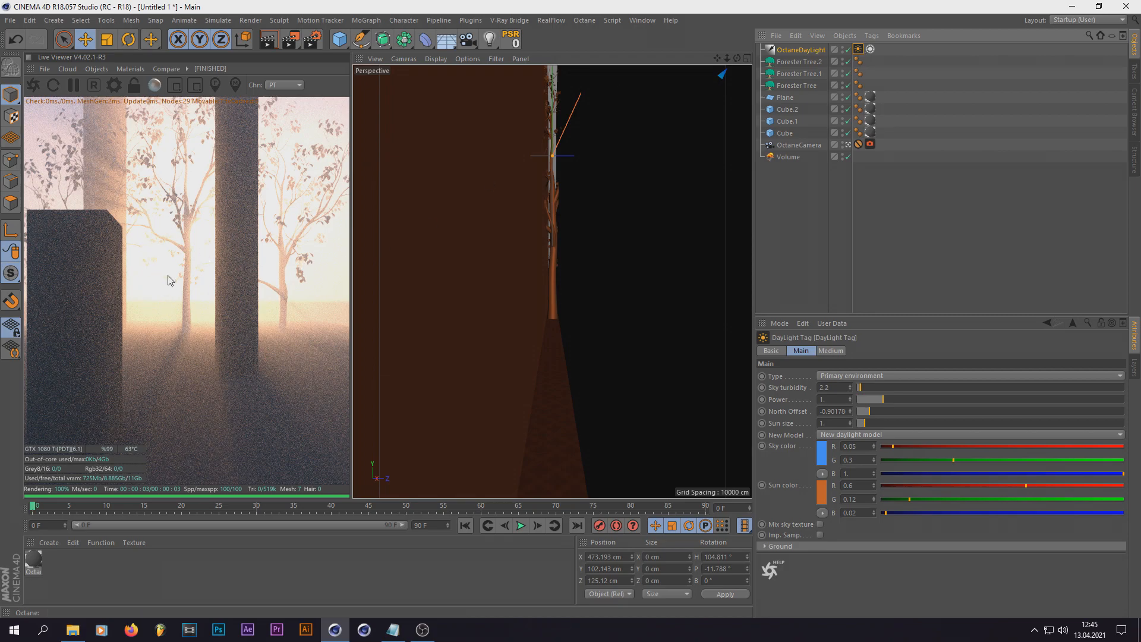
left_click(869, 144)
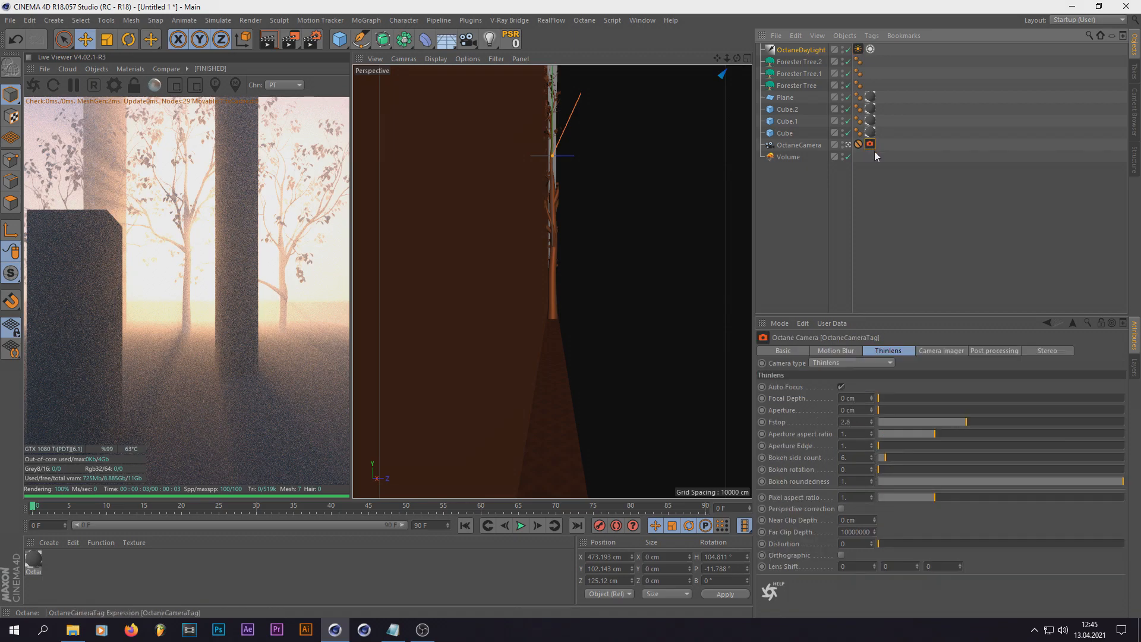
left_click(993, 352)
left_click(826, 387)
mouse_move(1033, 397)
left_mouse_down()
mouse_move(997, 397)
mouse_move(1037, 398)
left_mouse_up()
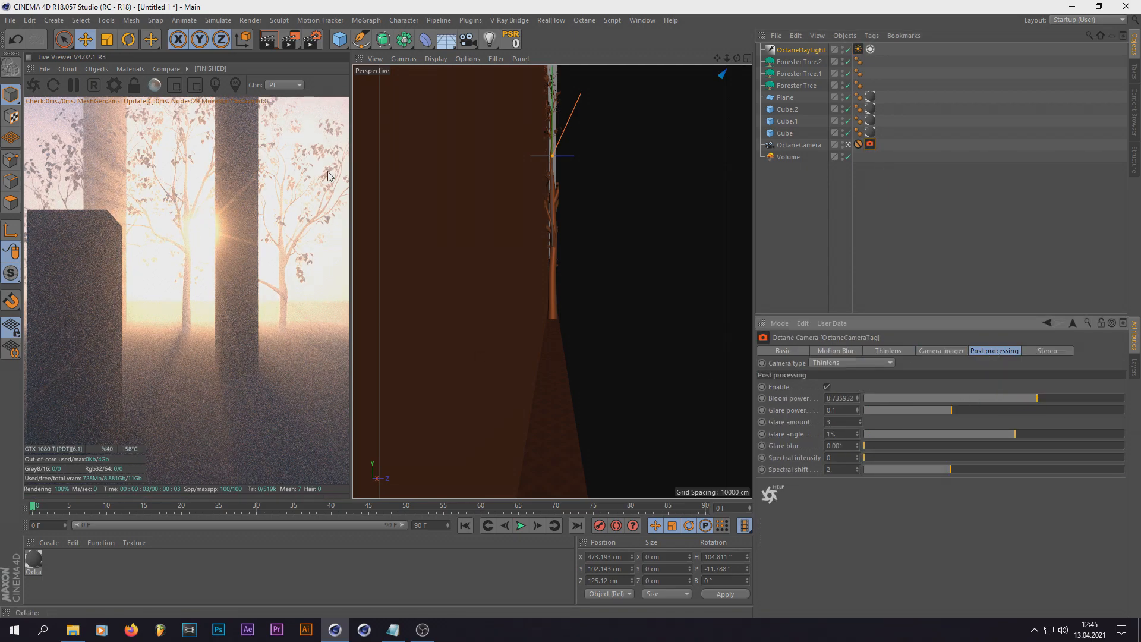
left_click(889, 411)
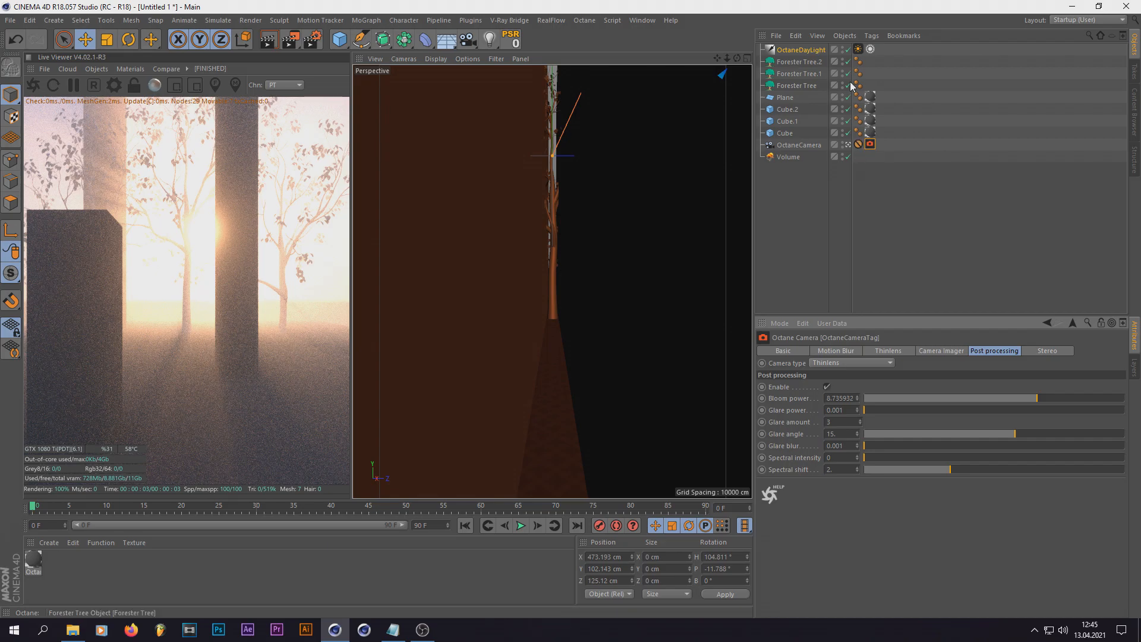
- Set the daylight's north offset to about -0.888 and its sun size to 0.1
left_click(858, 49)
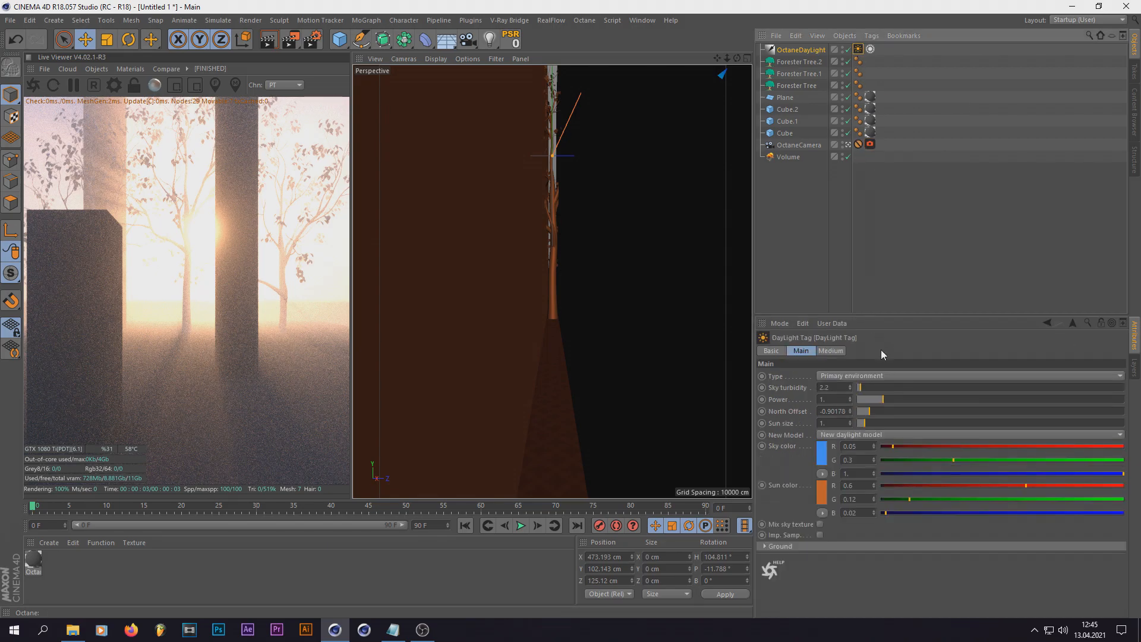
left_click(872, 411)
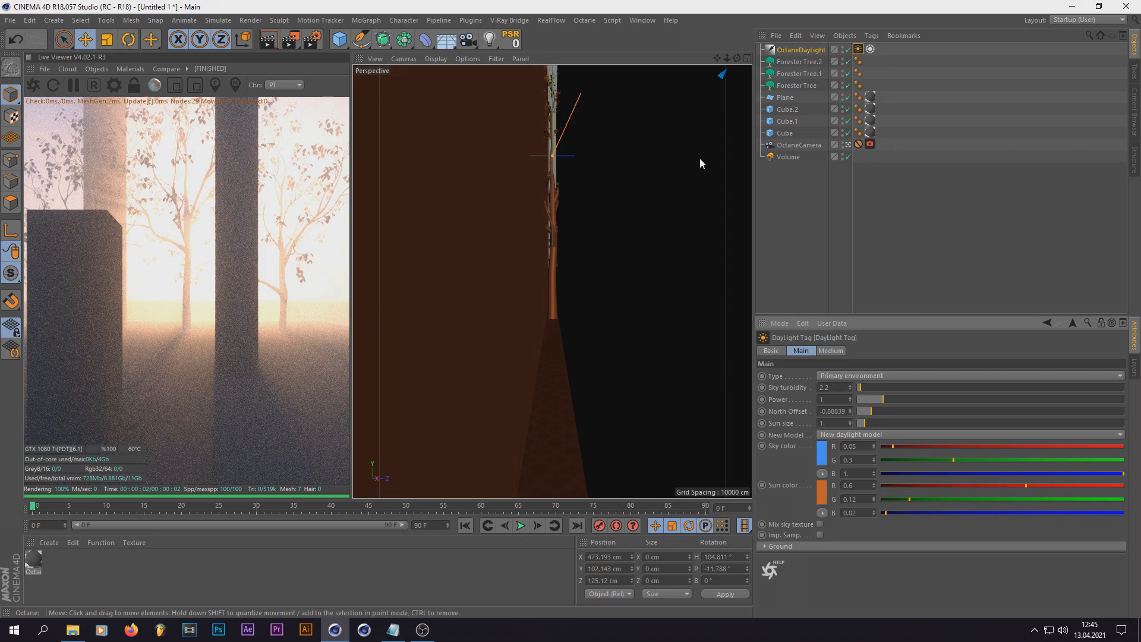
left_click(785, 159)
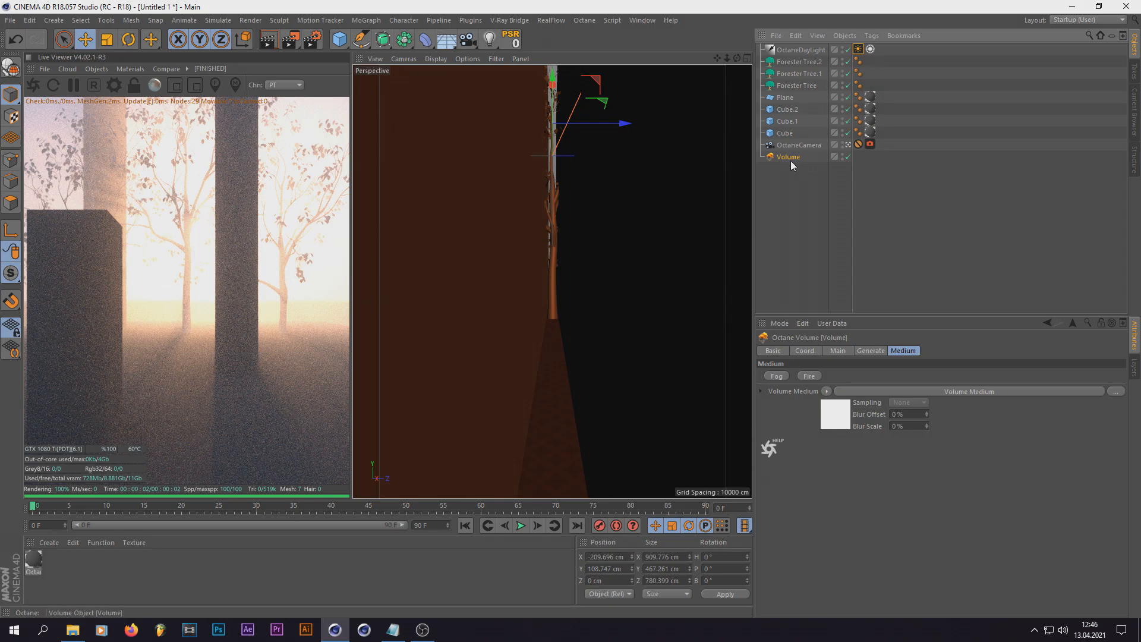
left_click(858, 50)
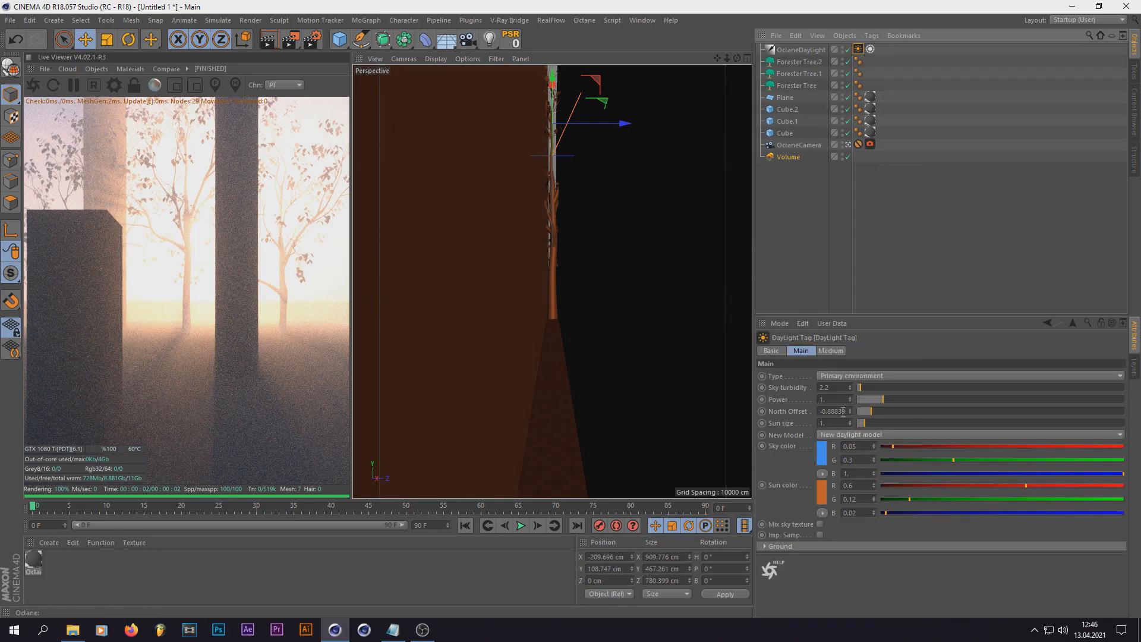
left_click_drag(865, 423, 857, 423)
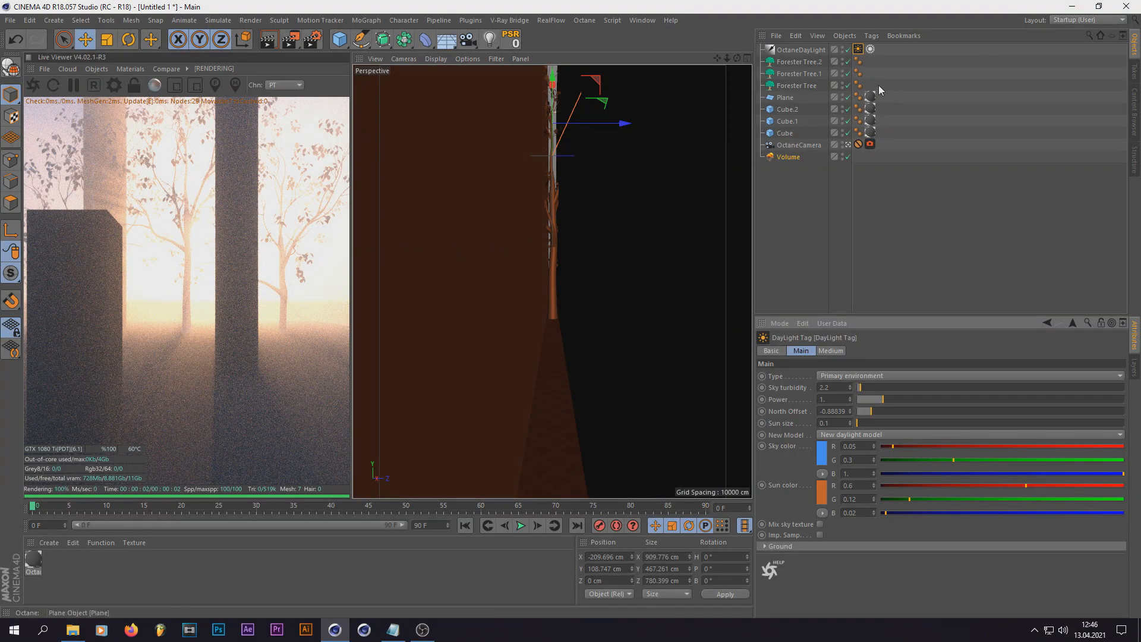
- Try a daylight power of 2 and set it back to 1
left_click(823, 399)
type("2")
key("Return")
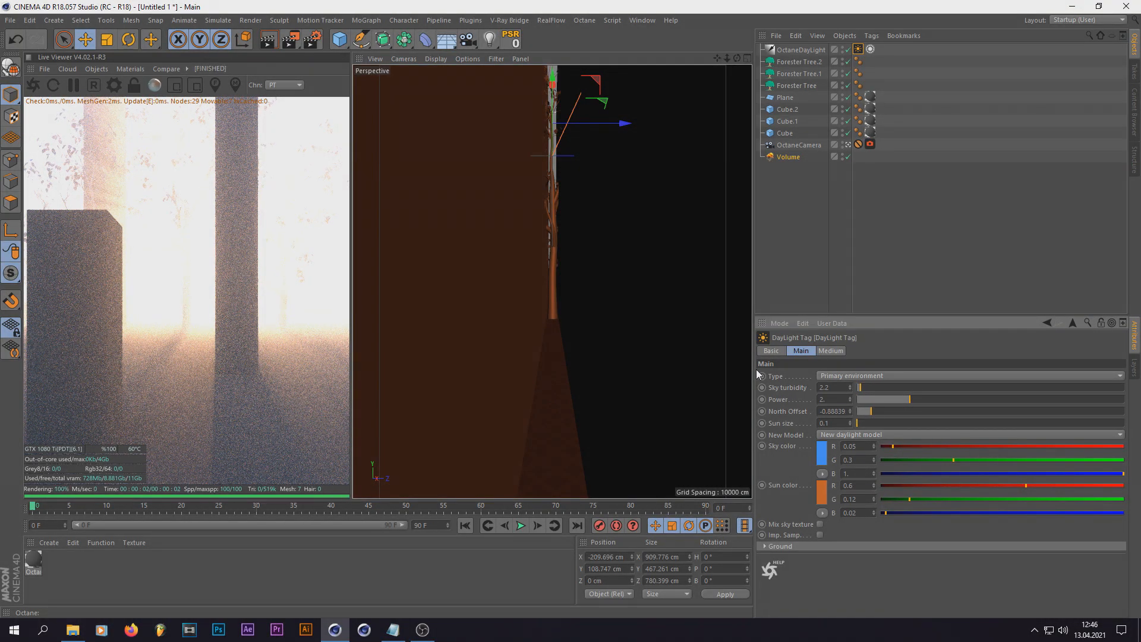
double_click(845, 403)
type("1")
key("Return")
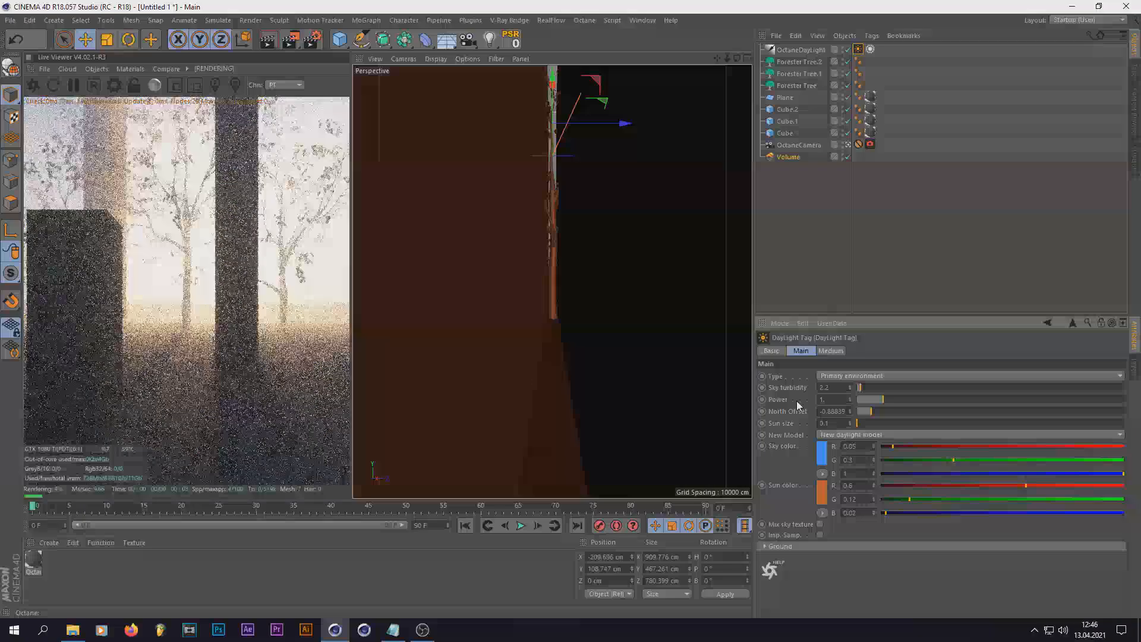
- Set the scattering phase of the fog volume's medium to 0
left_click(785, 158)
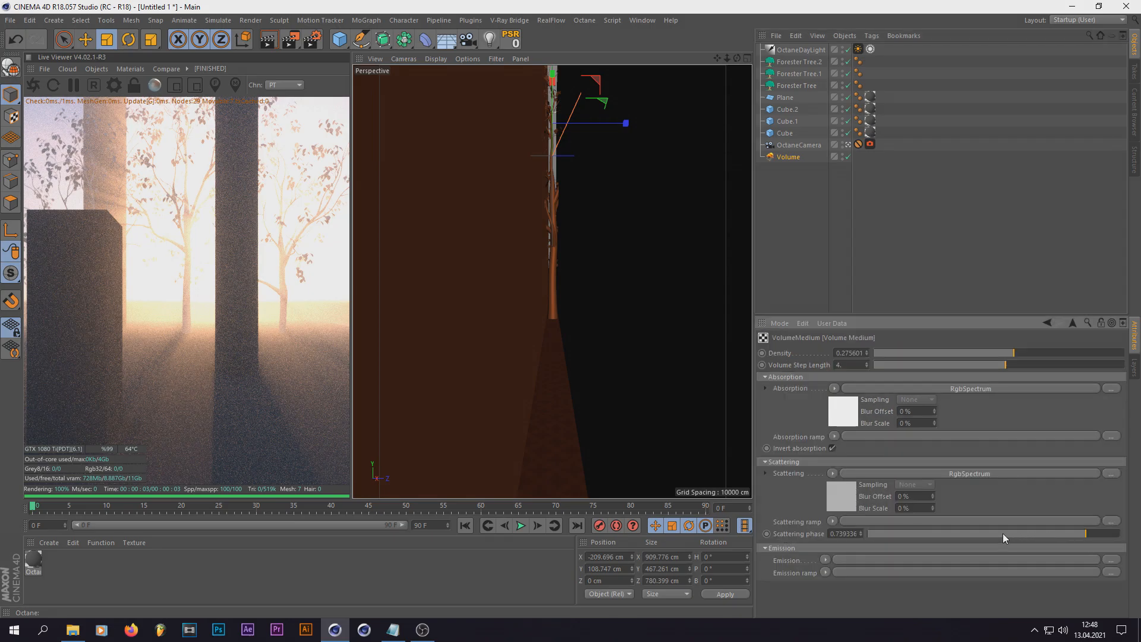
left_click_drag(831, 533, 934, 534)
type("0")
key("Return")
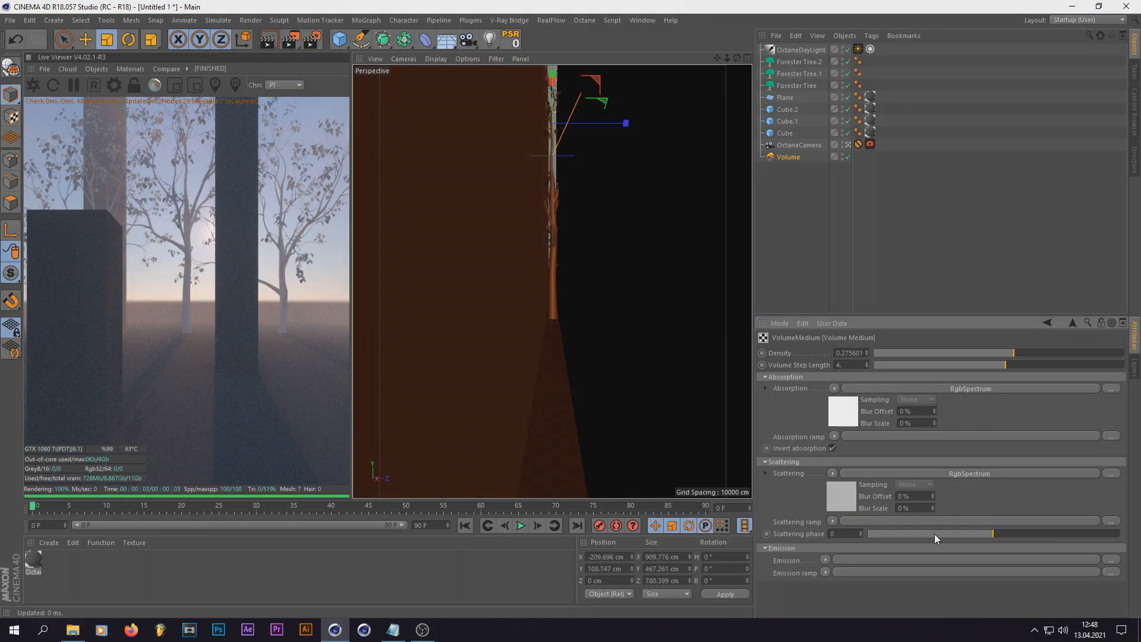
- Try daylight powers of 2 and 5, and undo back to a power of 1
left_click(857, 49)
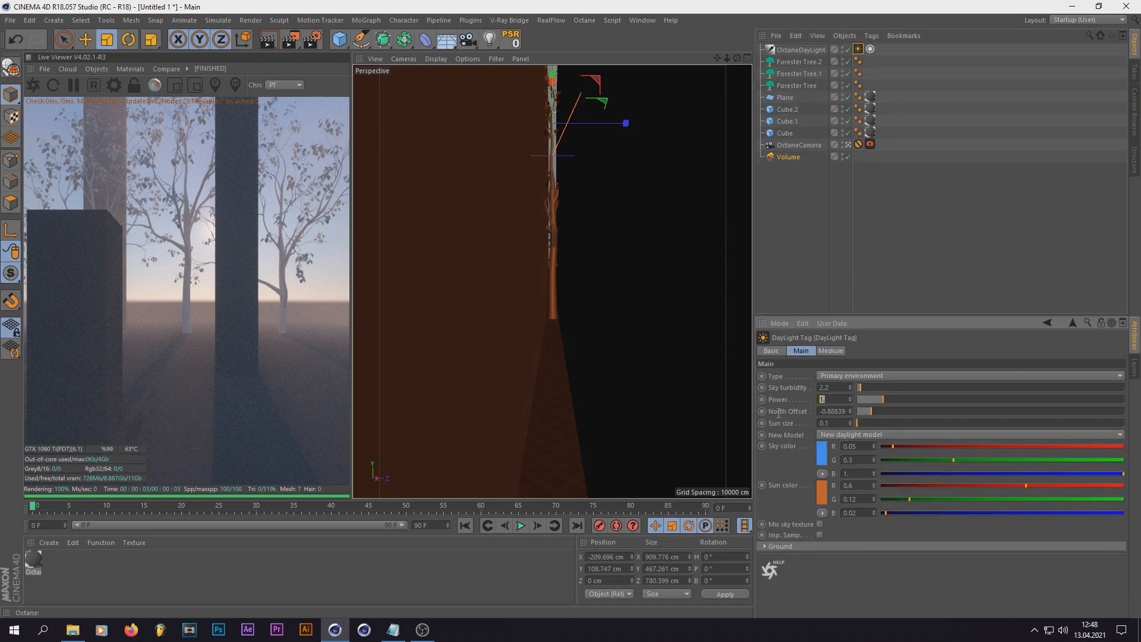
type("2")
key("Return")
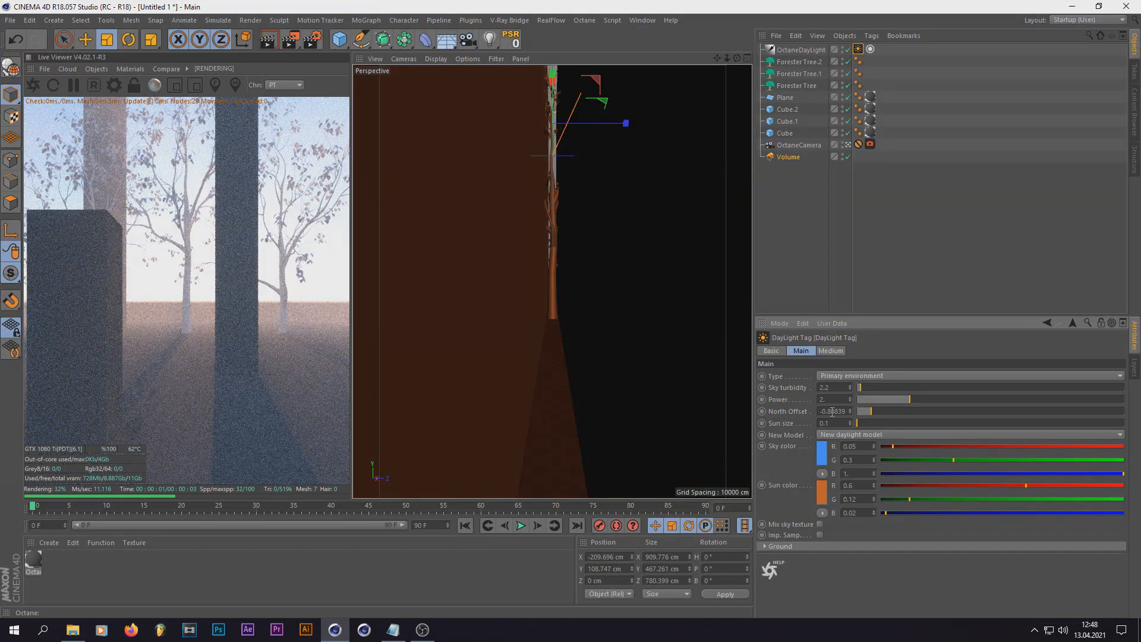
type("5")
key("Return")
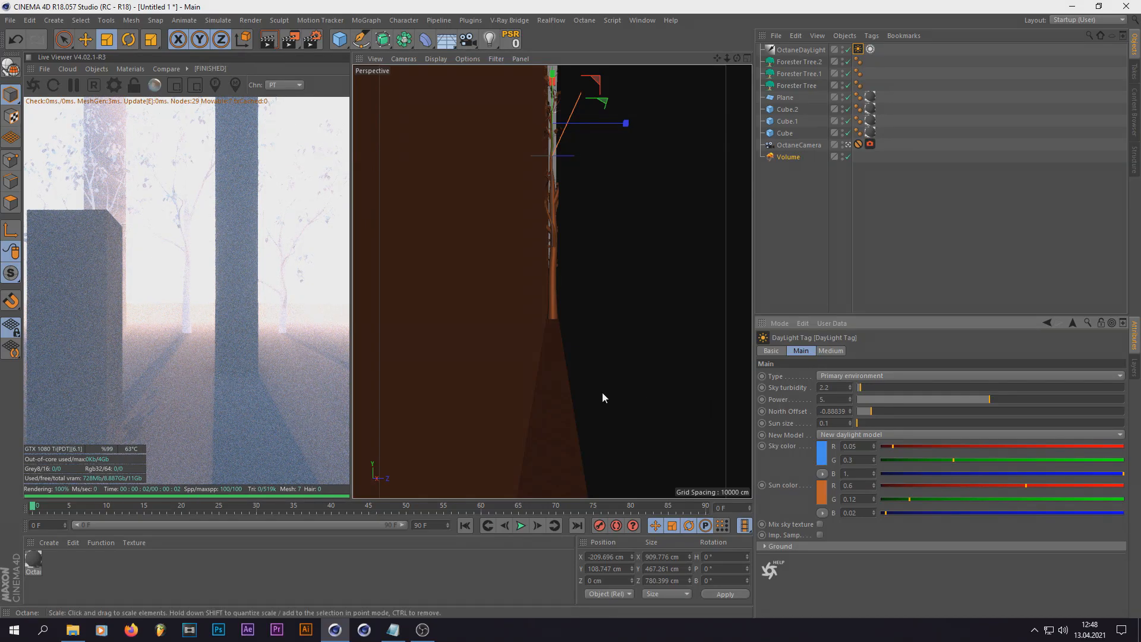
left_click(15, 39)
left_click(857, 50)
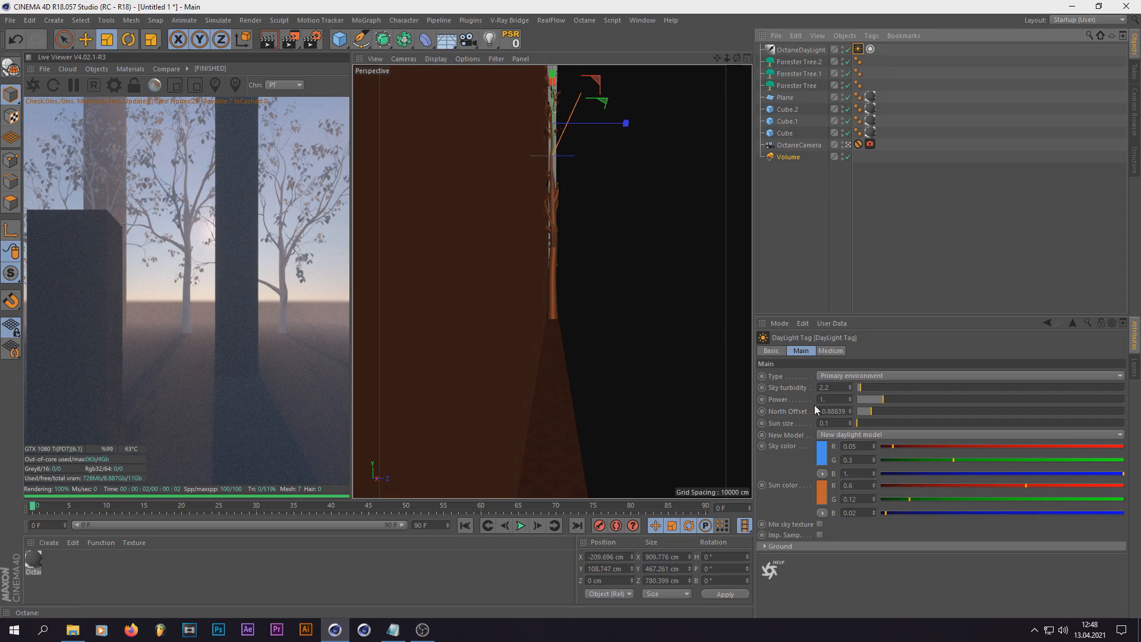
- Set the scattering phase of the fog volume's medium to about 0.77
left_click(794, 159)
left_click(842, 419)
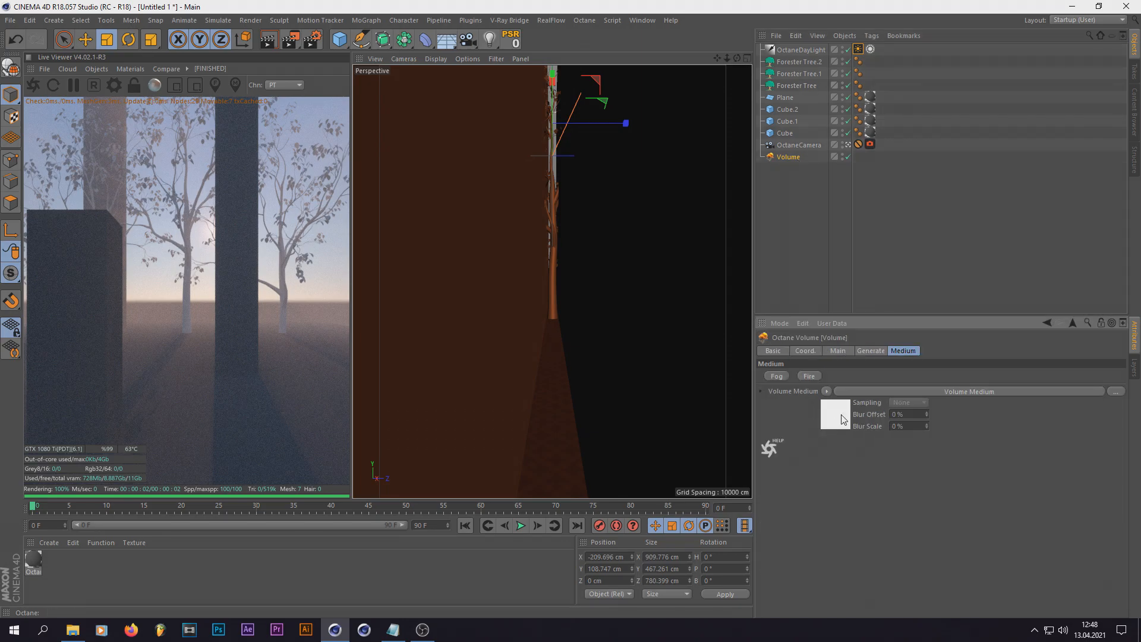
left_click_drag(998, 537, 1090, 536)
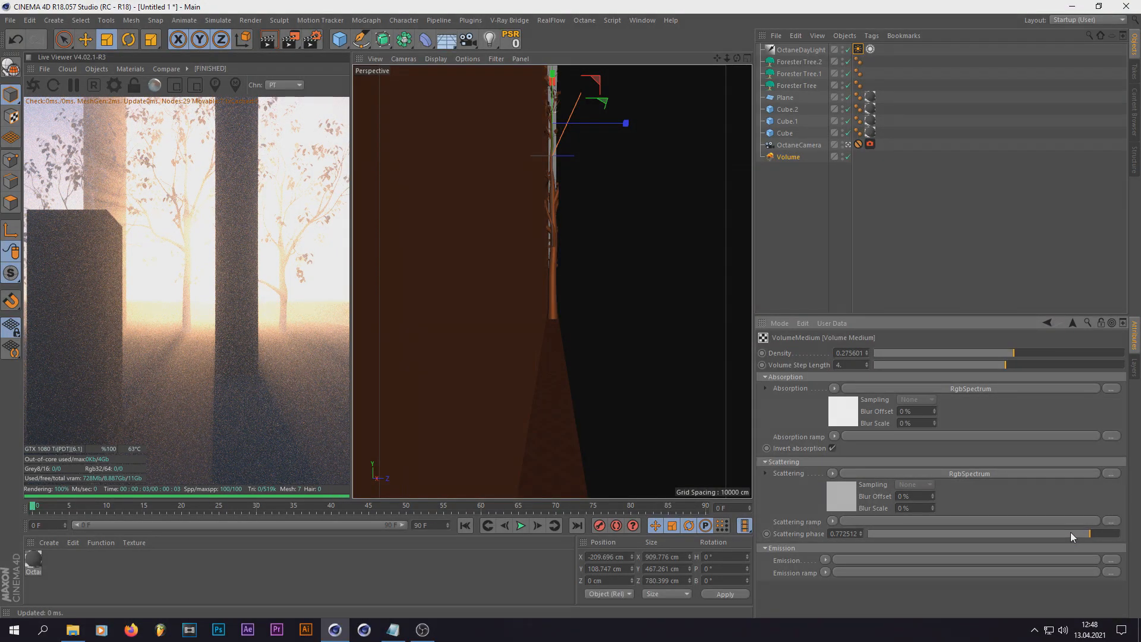
- With the fog volume switched off, duplicate Forester Tree.2 and spread the copies among the existing trees behind the pillars
left_click(797, 62)
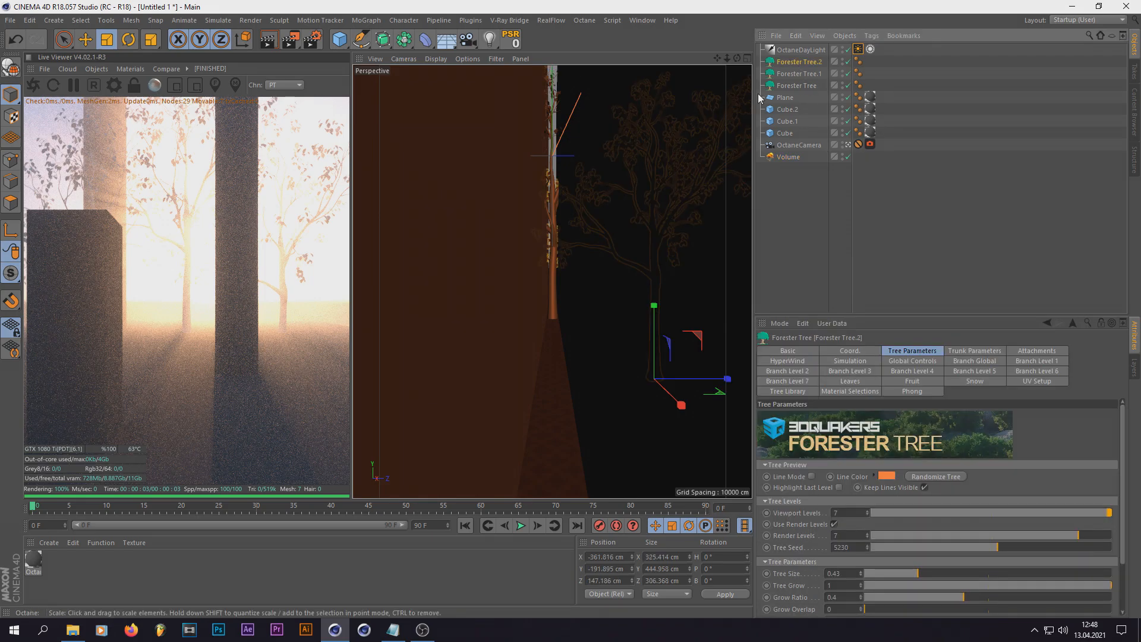
left_click(847, 155)
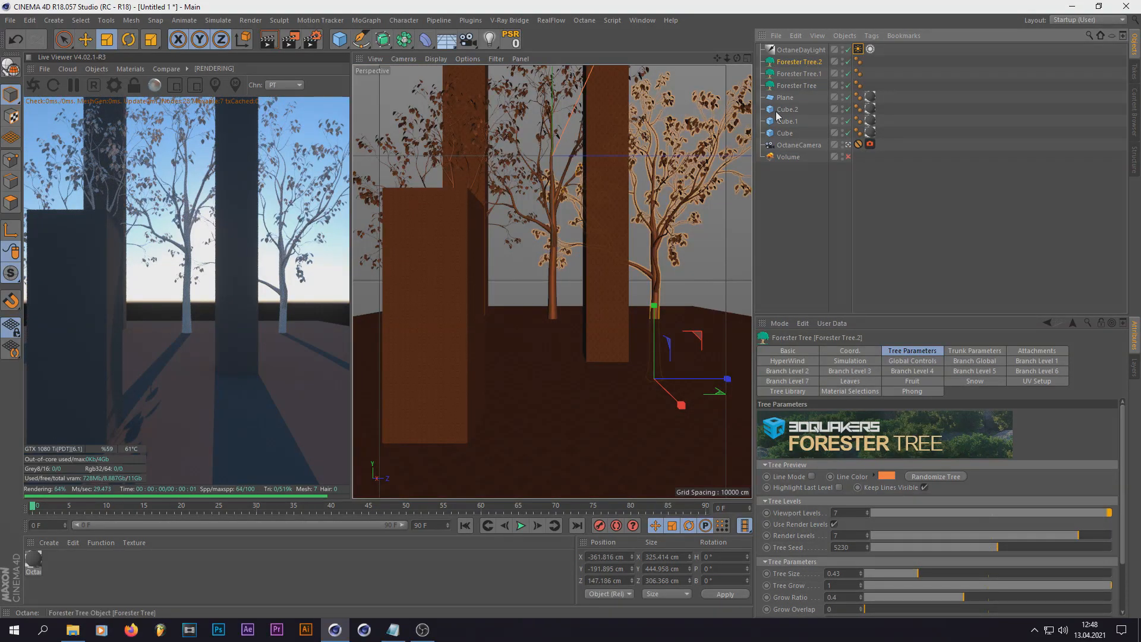
key("ctrl+c")
key("ctrl+v")
key("e")
left_click_drag(718, 378, 587, 381)
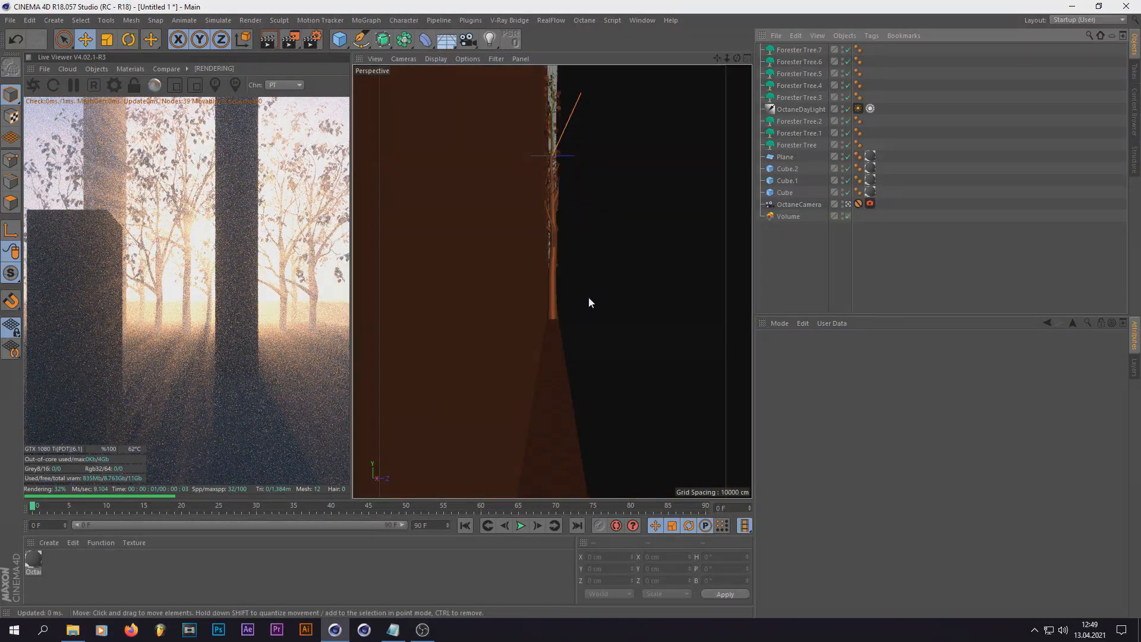
left_click(555, 250)
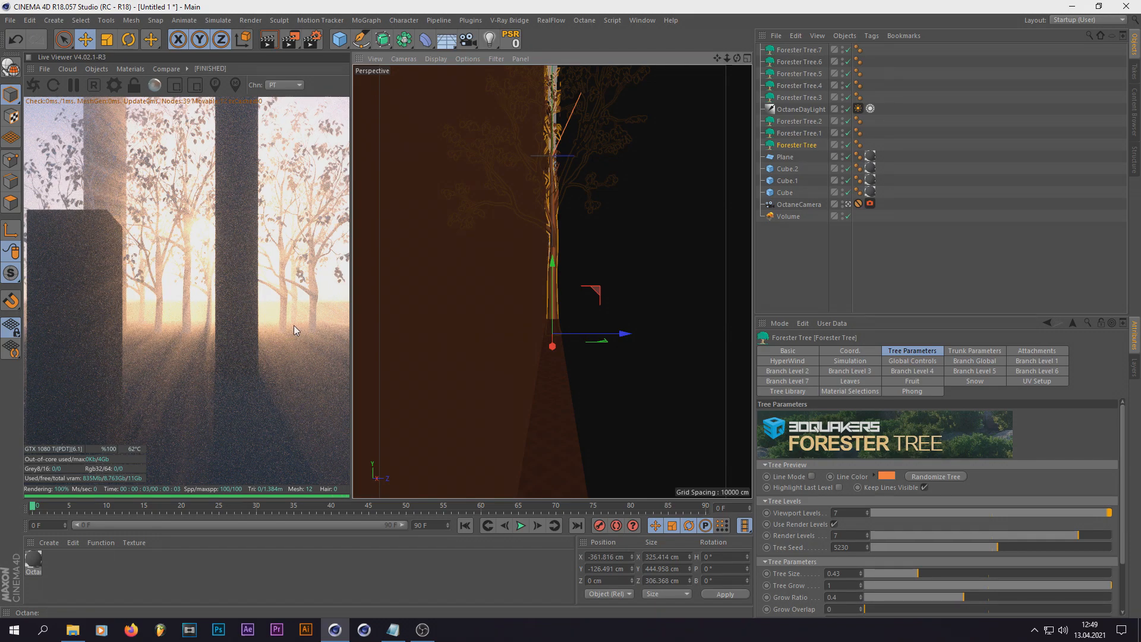
- Switch to File Explorer and open the ALL EVERYDAYS folder on the WD 1TB (F:) drive
left_click(72, 629)
left_click(113, 493)
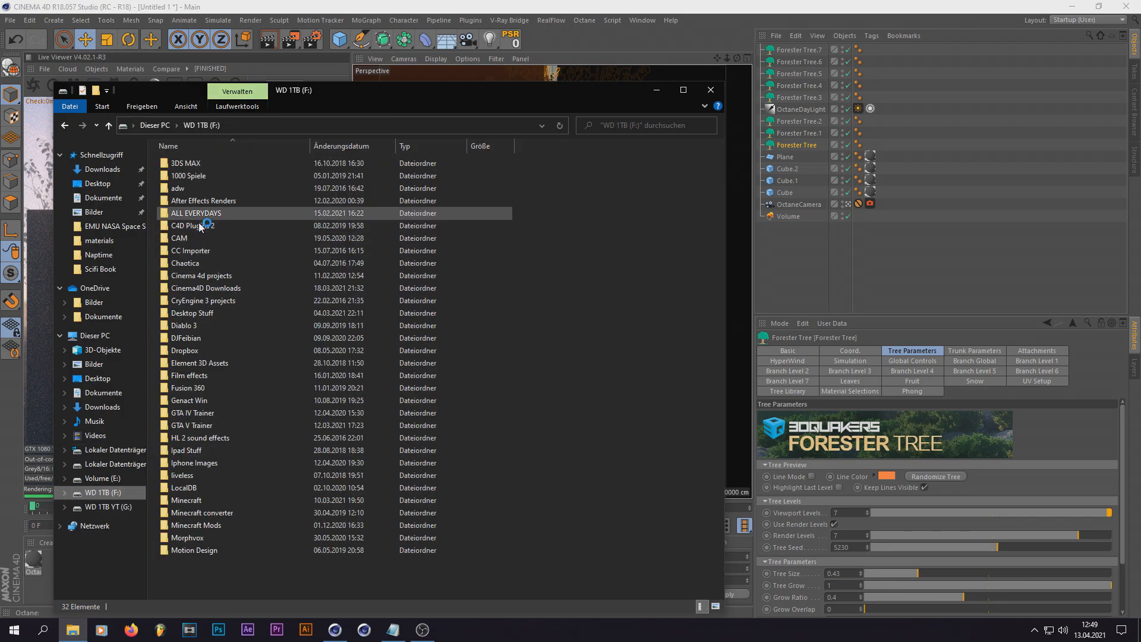
double_click(196, 212)
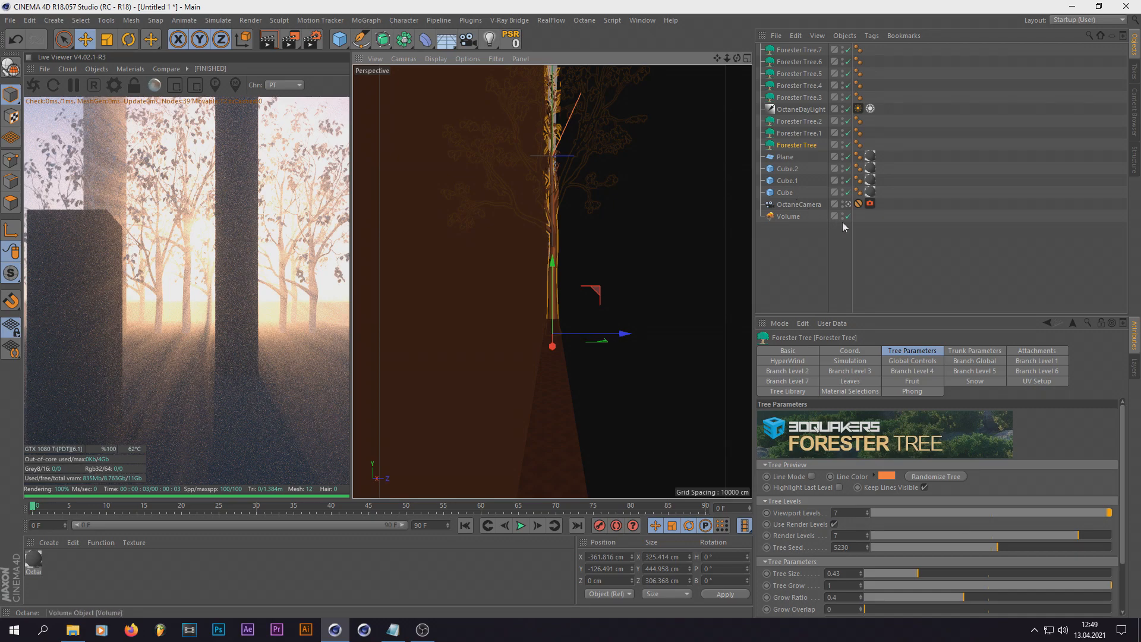
- Tint the absorption colour of the fog volume's medium light orange with hue 17°, saturation 30% and value 100%
left_click(788, 216)
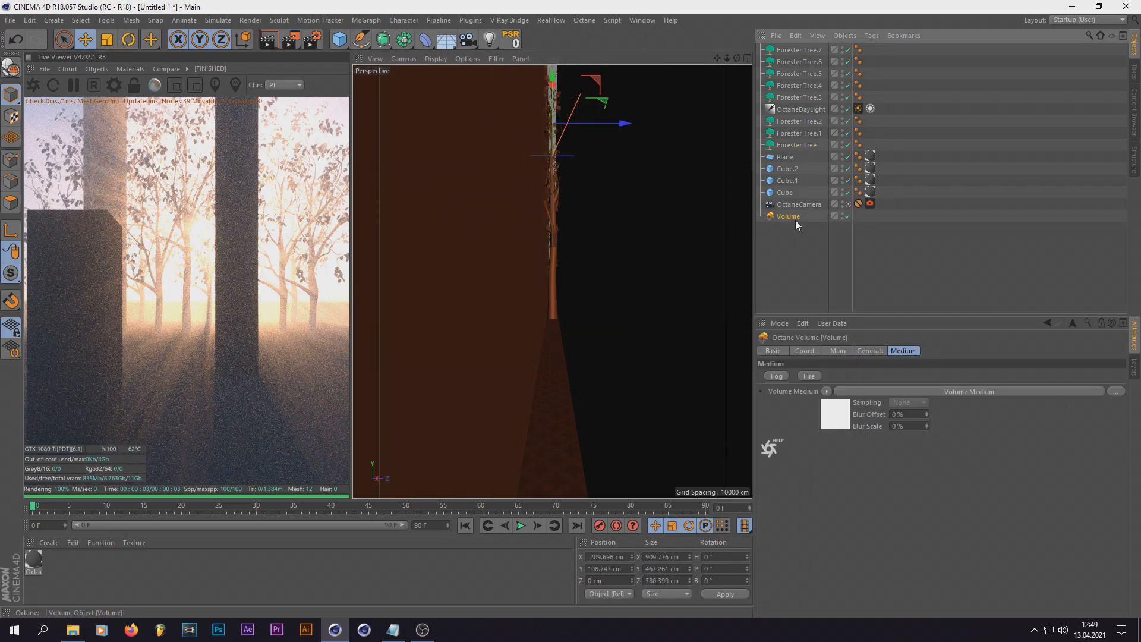
left_click(870, 350)
left_click(901, 351)
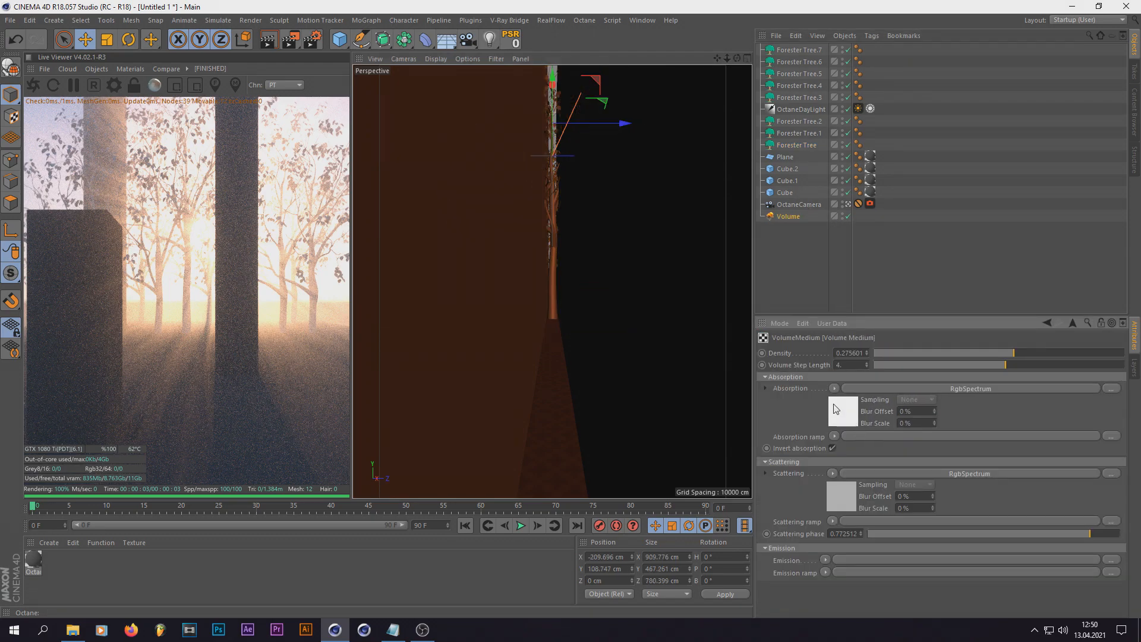
left_click(796, 382)
left_click(758, 381)
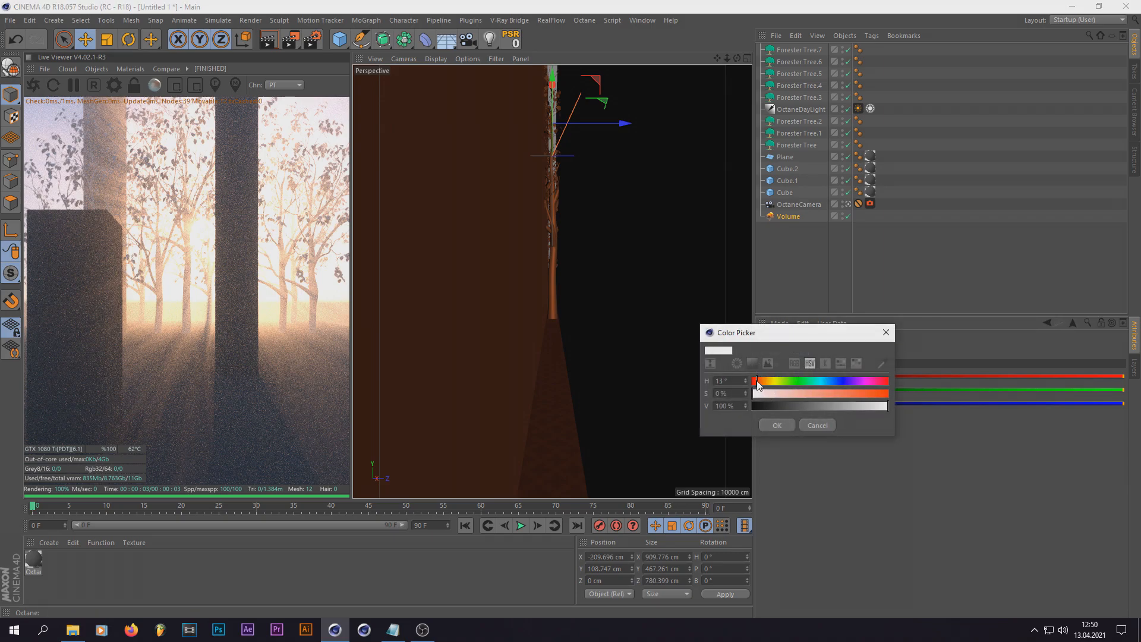
left_click_drag(759, 384, 764, 386)
left_click_drag(755, 394, 790, 396)
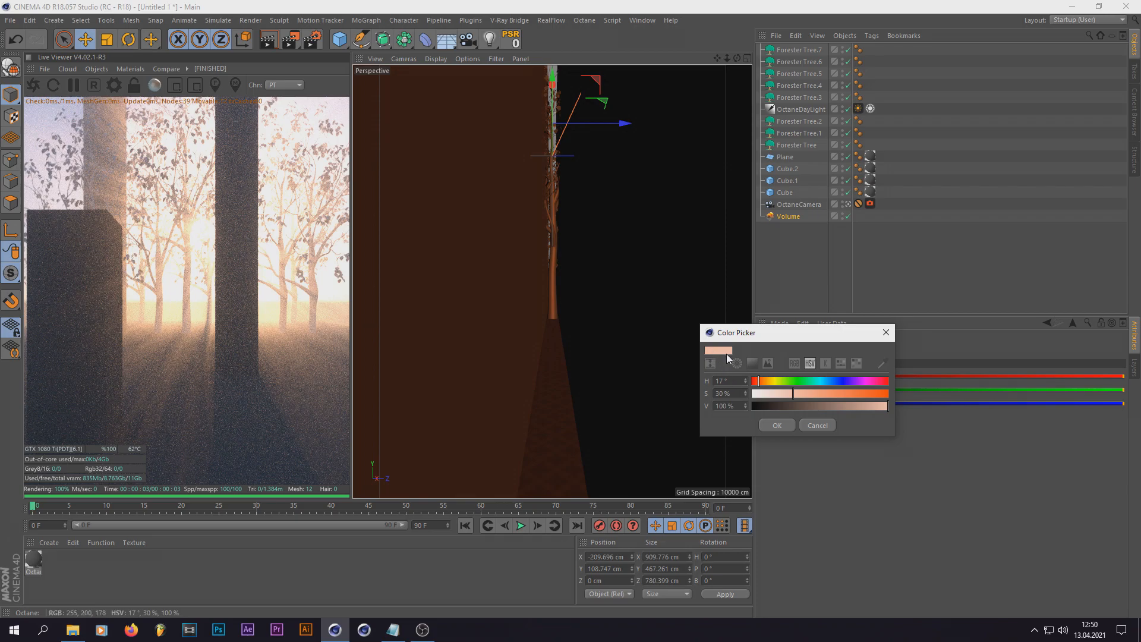
left_click(777, 425)
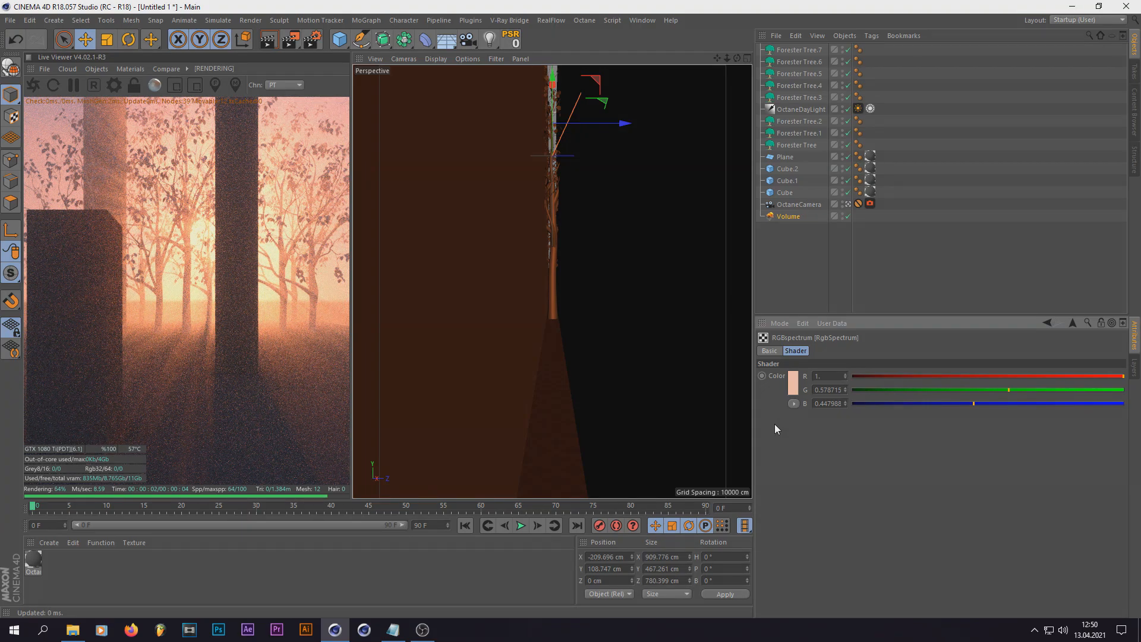
- Lower the absorption colour's saturation to 7%
left_click(792, 382)
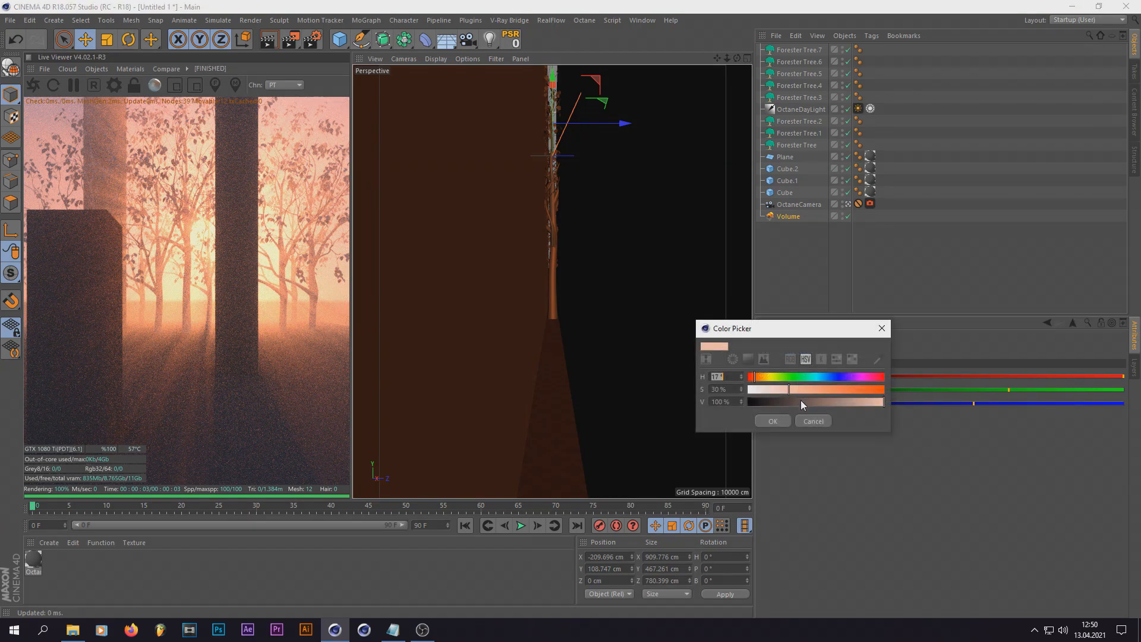
left_click_drag(790, 390, 757, 396)
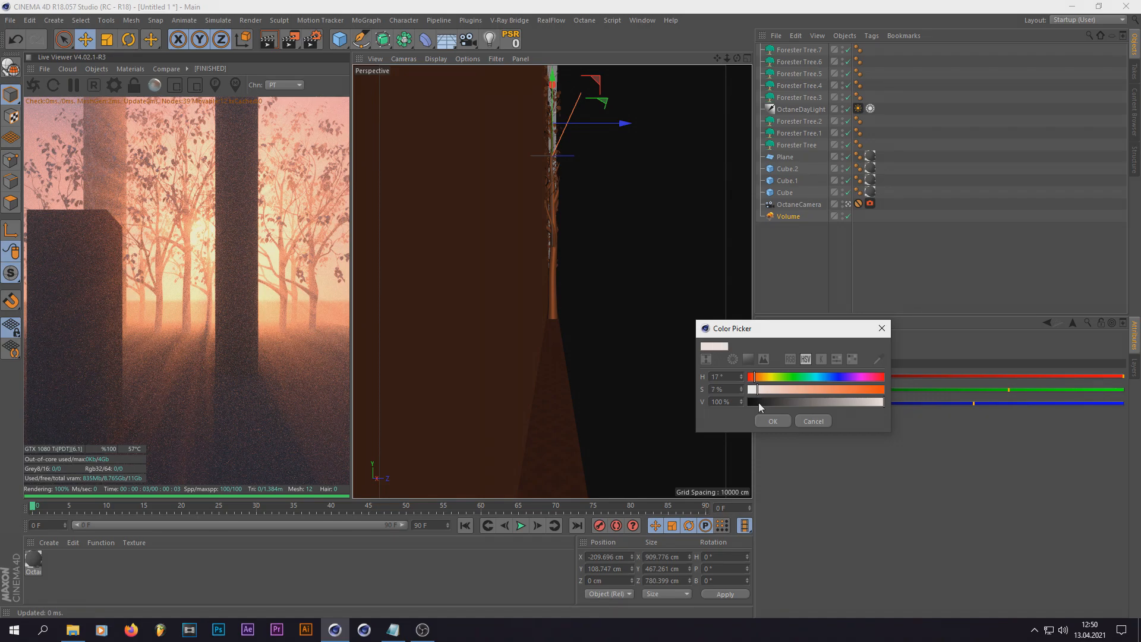
left_click(773, 421)
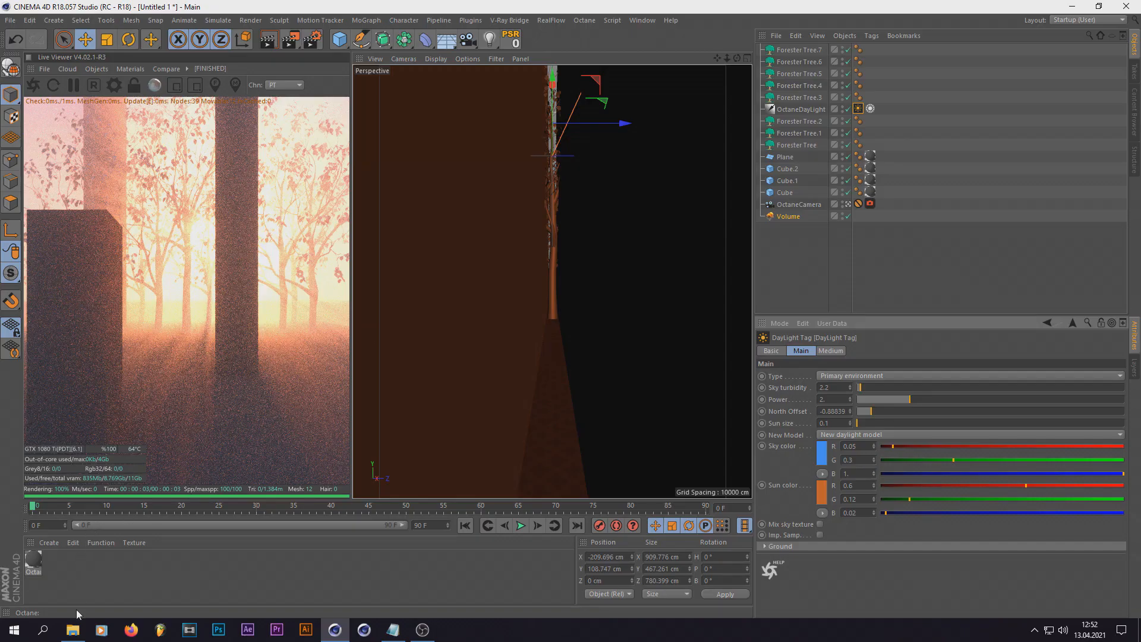
- Browse to the Everydays folder in Cinema4D Projects on the WD 1TB YT (G:) drive and view the image One Eighty DONE.png
left_click(75, 625)
left_click(108, 506)
double_click(216, 178)
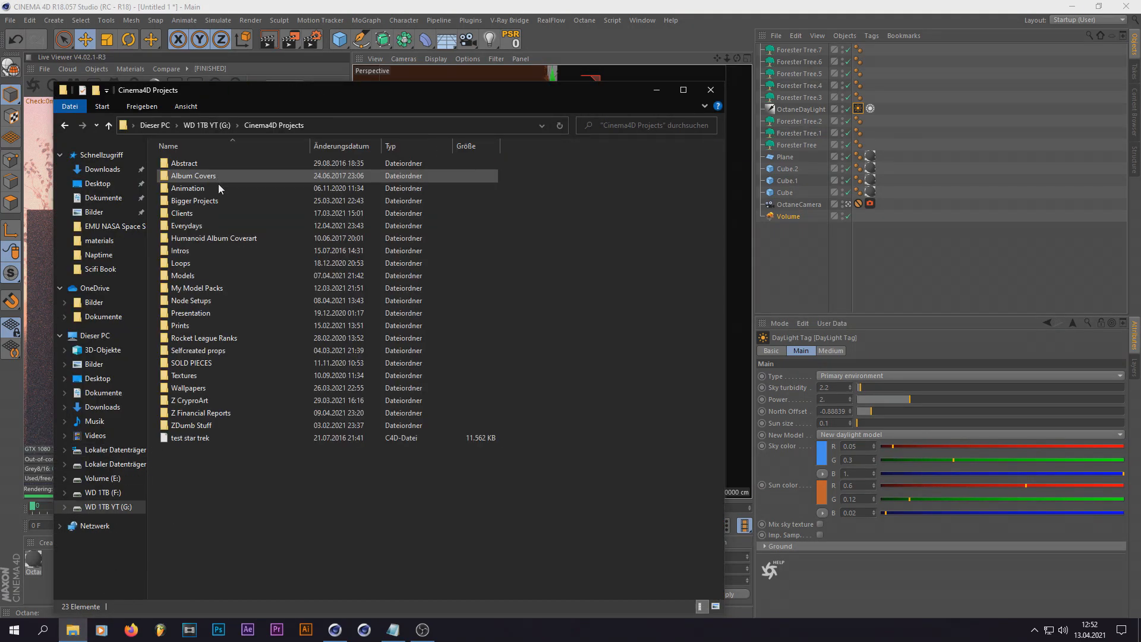
double_click(214, 226)
double_click(272, 178)
left_click(181, 189)
double_click(181, 189)
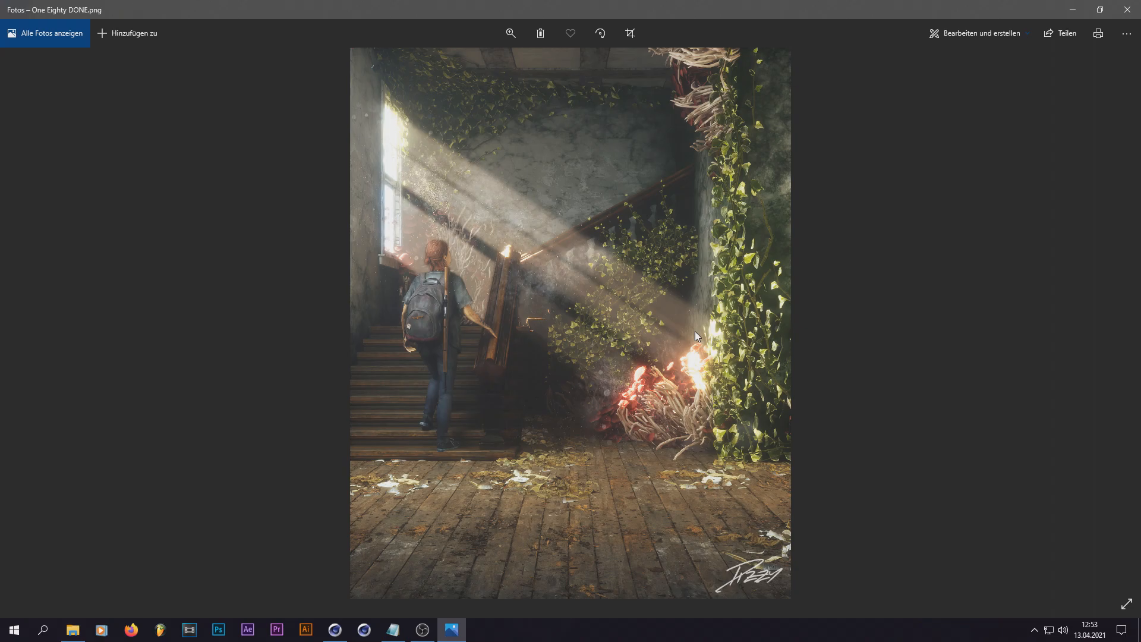
key("alt+F4")
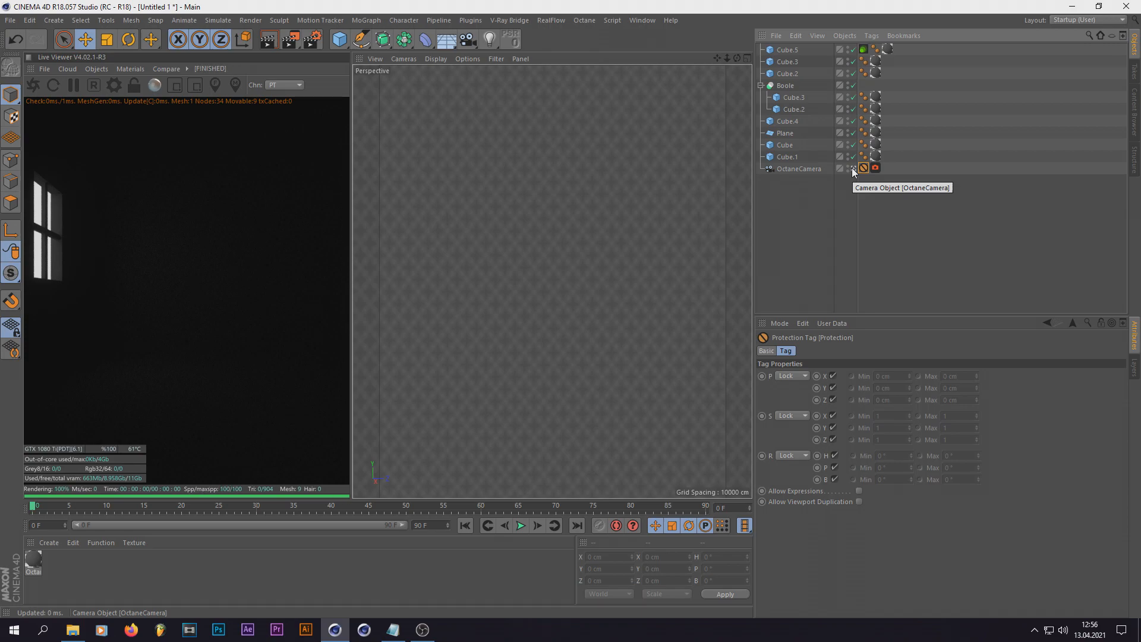
- Examine the window room from outside the Octane camera, including the visibility settings in Cube.5's Octane object tag
left_click(852, 168)
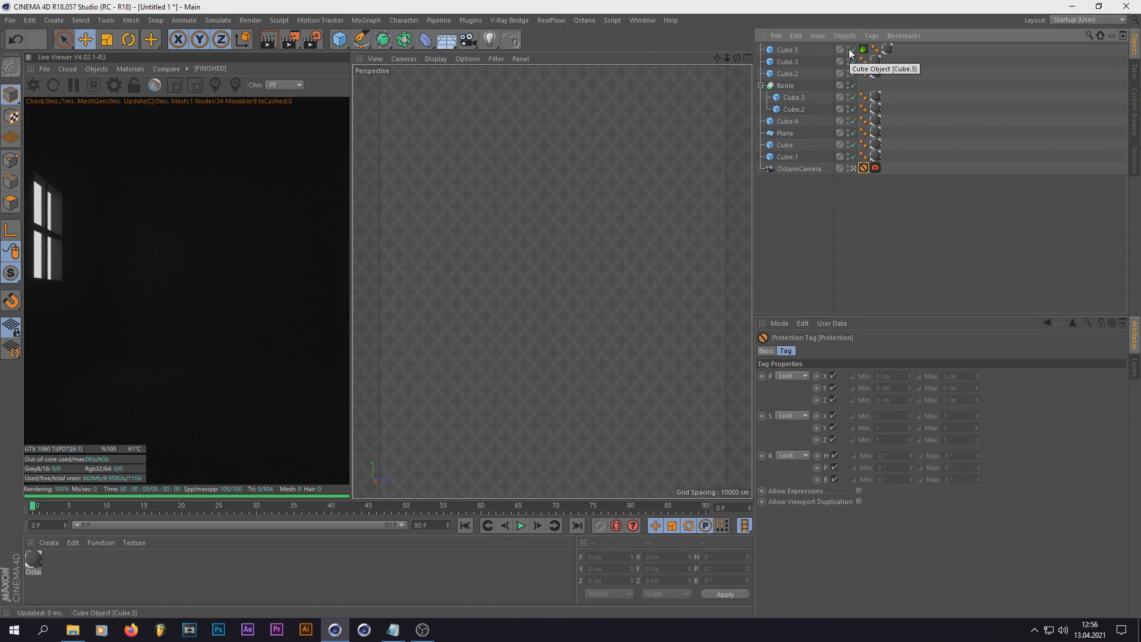
left_click(796, 260)
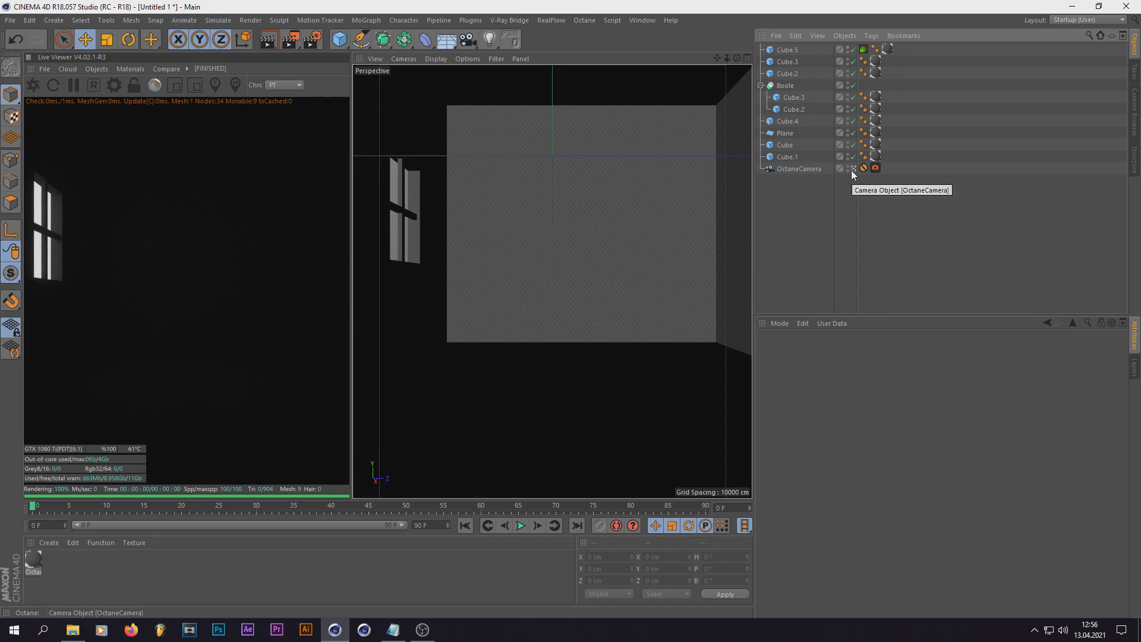
left_click(851, 170)
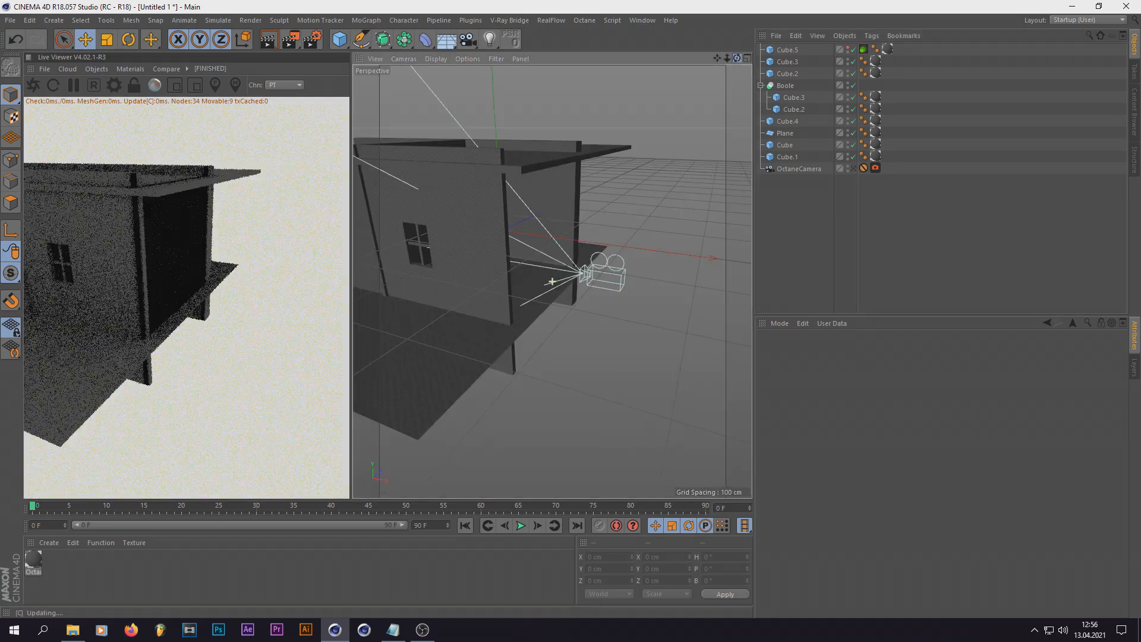
left_click(848, 48)
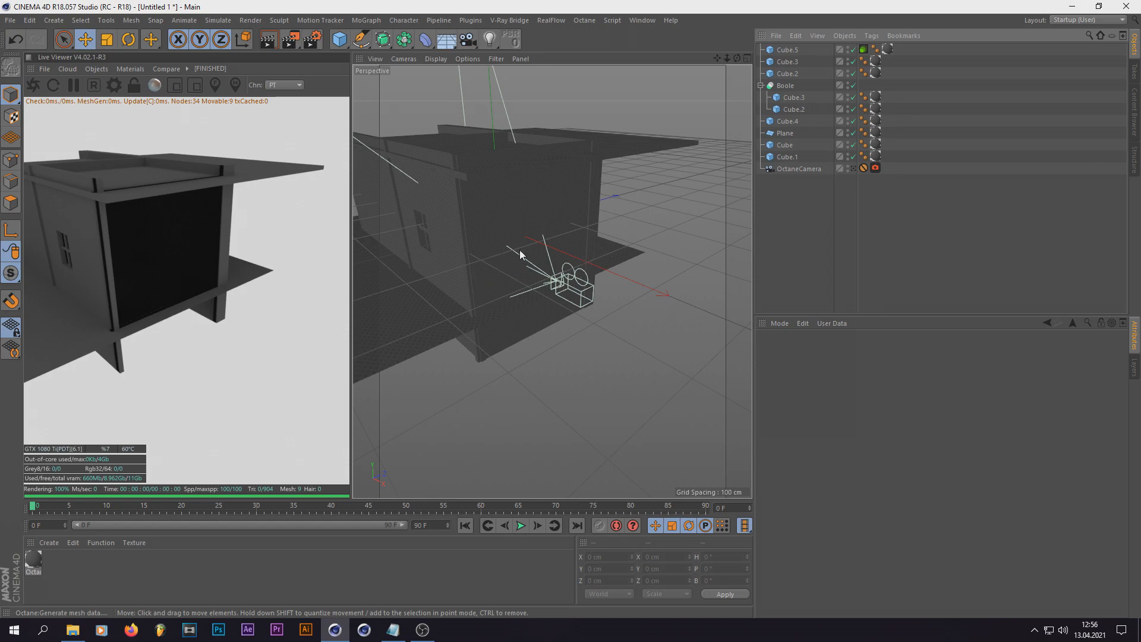
left_click(862, 49)
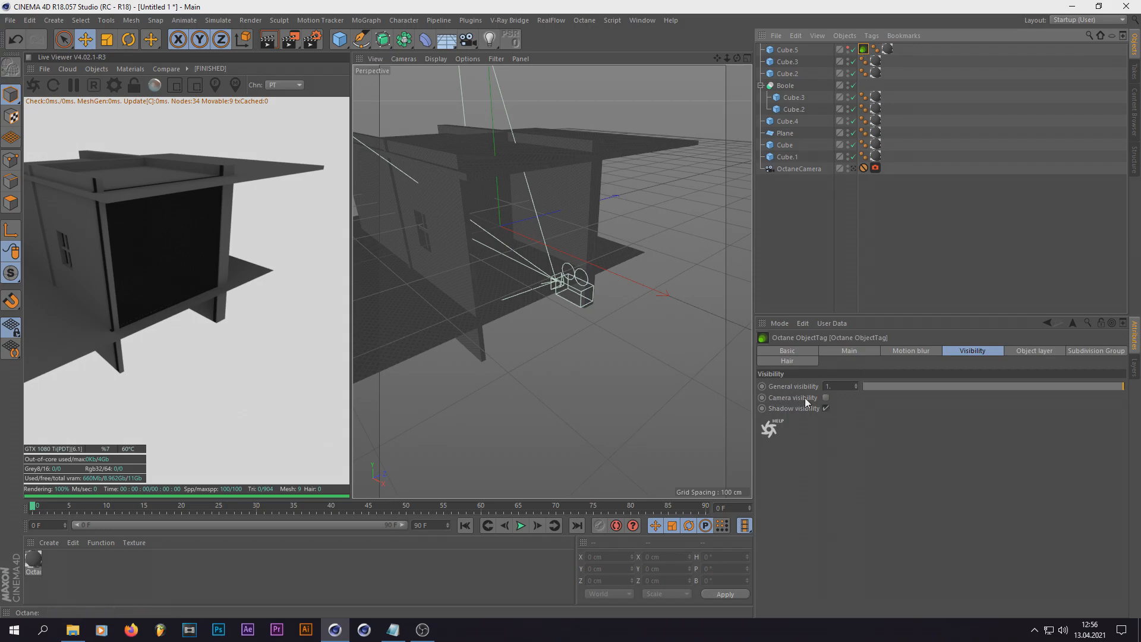
scroll(520, 259, "up", 5)
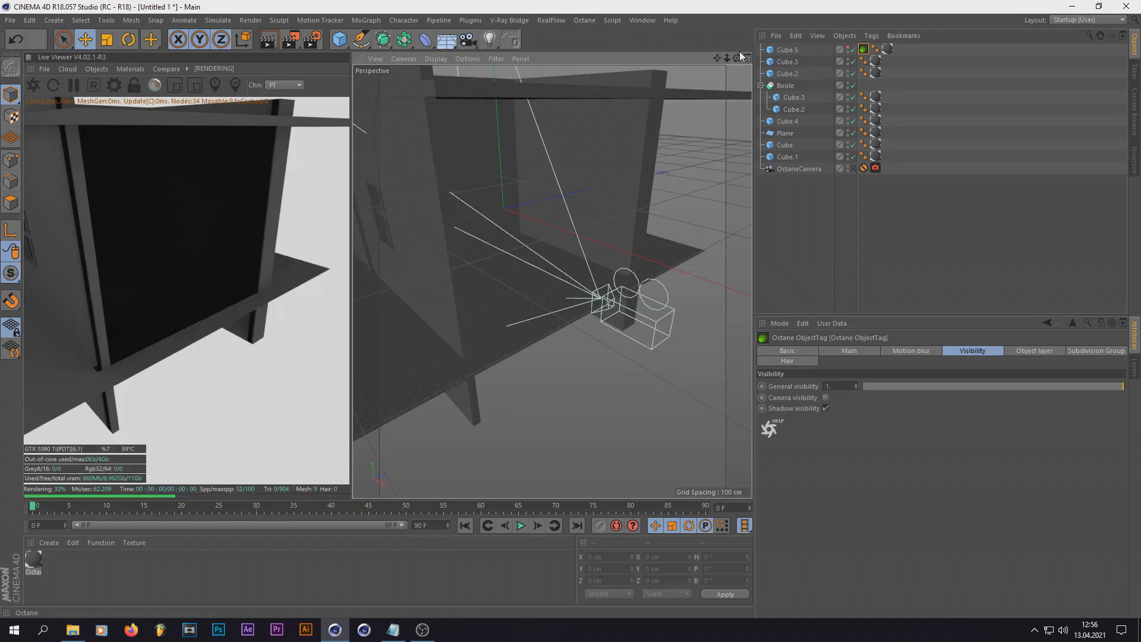
left_click_drag(600, 333, 384, 169, "alt")
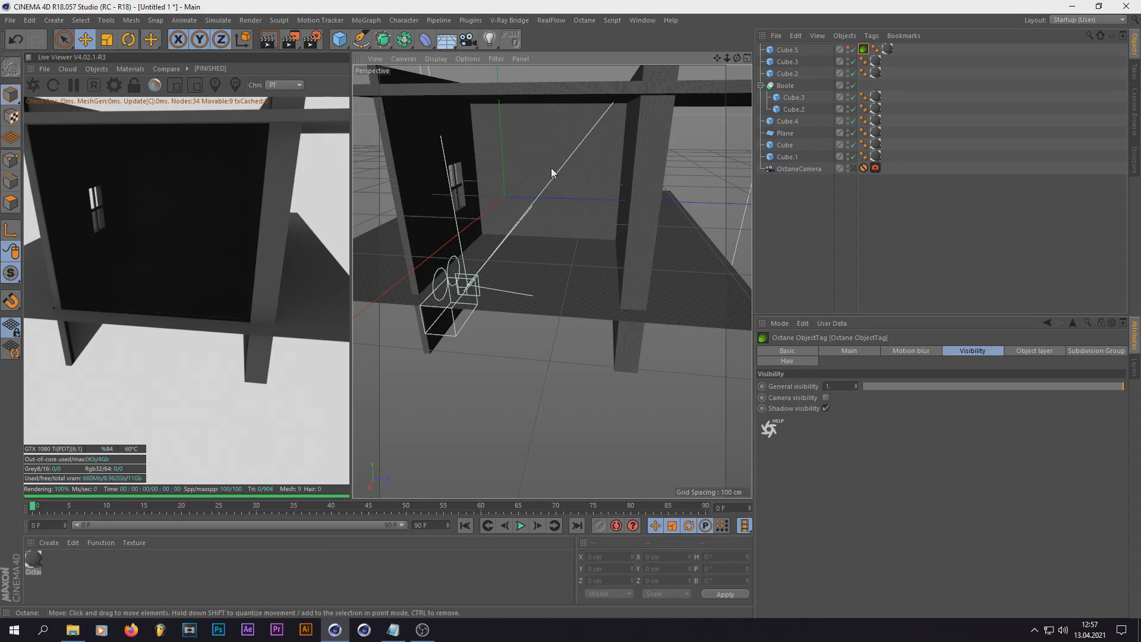
left_click(779, 228)
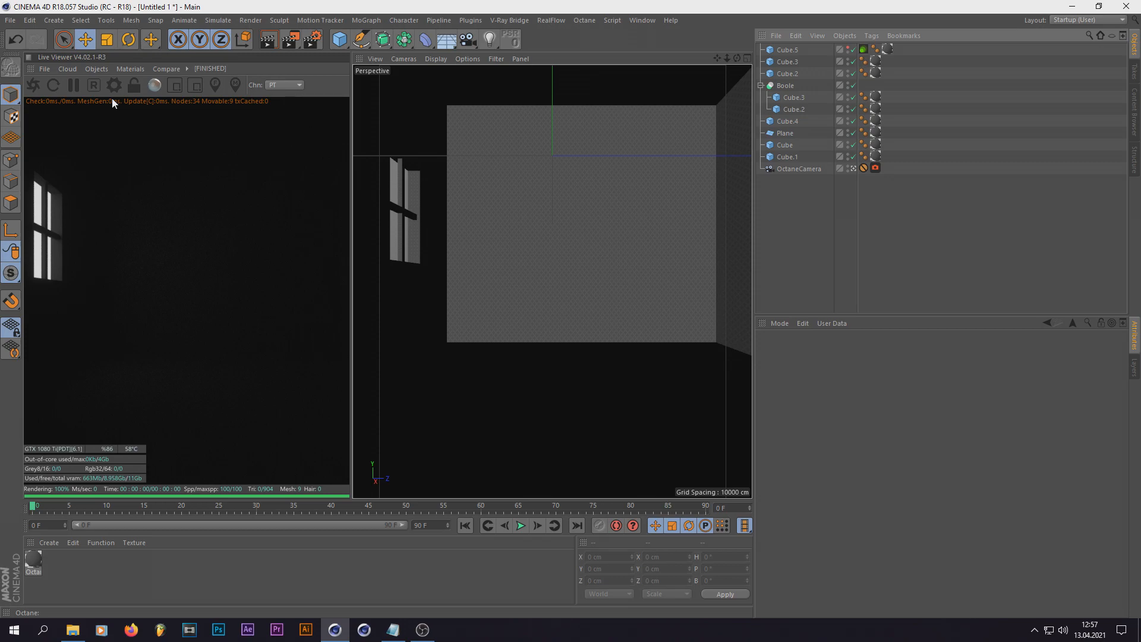
- Add an Octane fog volume enclosing the room at about 407 × 210 × 379 cm, and open its volume medium settings
left_click(98, 70)
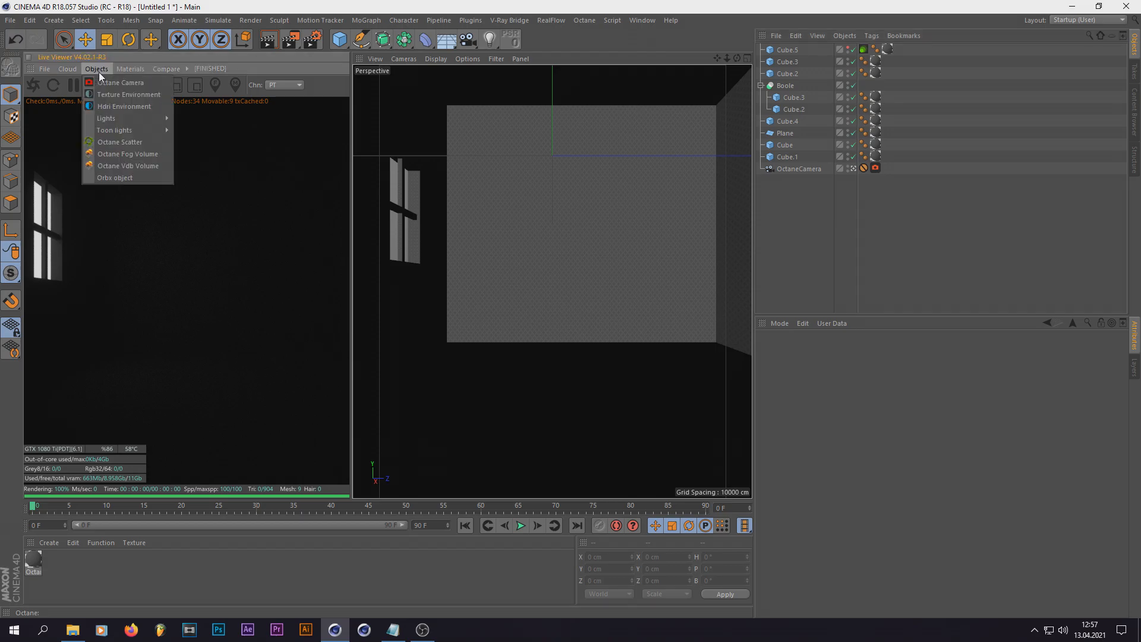
left_click(117, 154)
key("h")
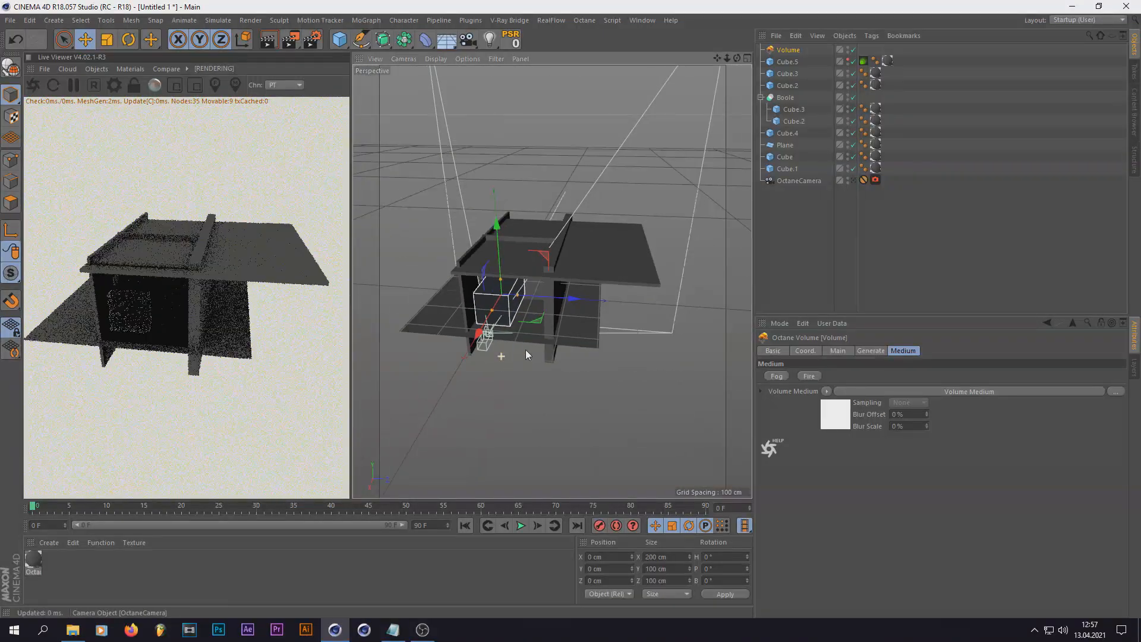
left_click_drag(517, 296, 500, 262)
left_click_drag(604, 290, 529, 255, "alt")
left_click_drag(533, 305, 711, 161)
scroll(711, 161, "down", 3)
scroll(537, 249, "up", 3)
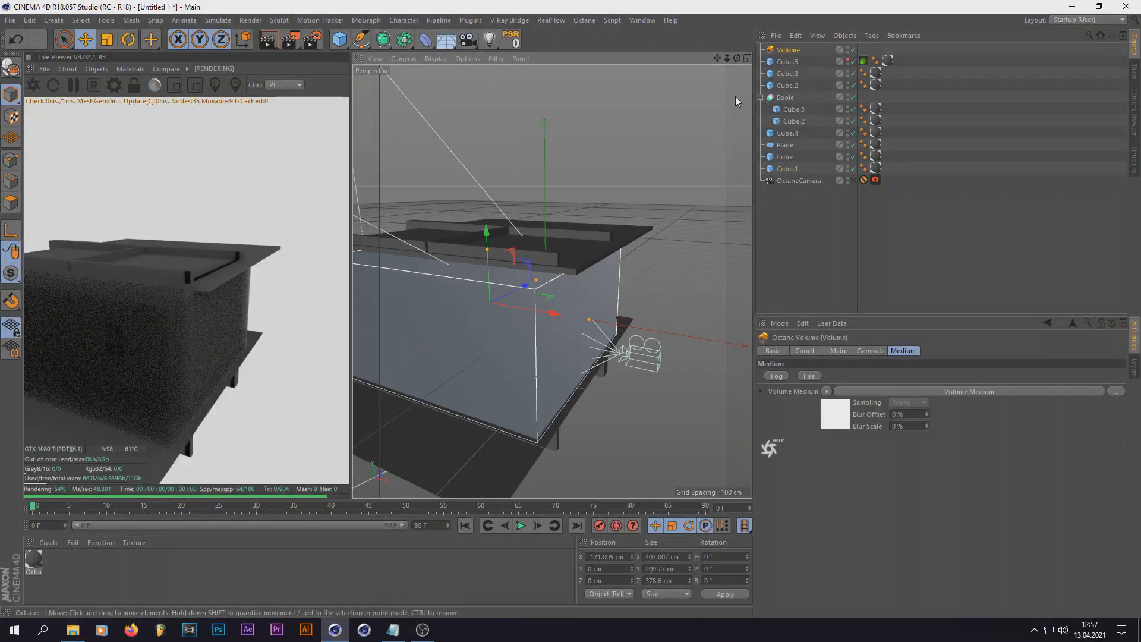
left_click(833, 419)
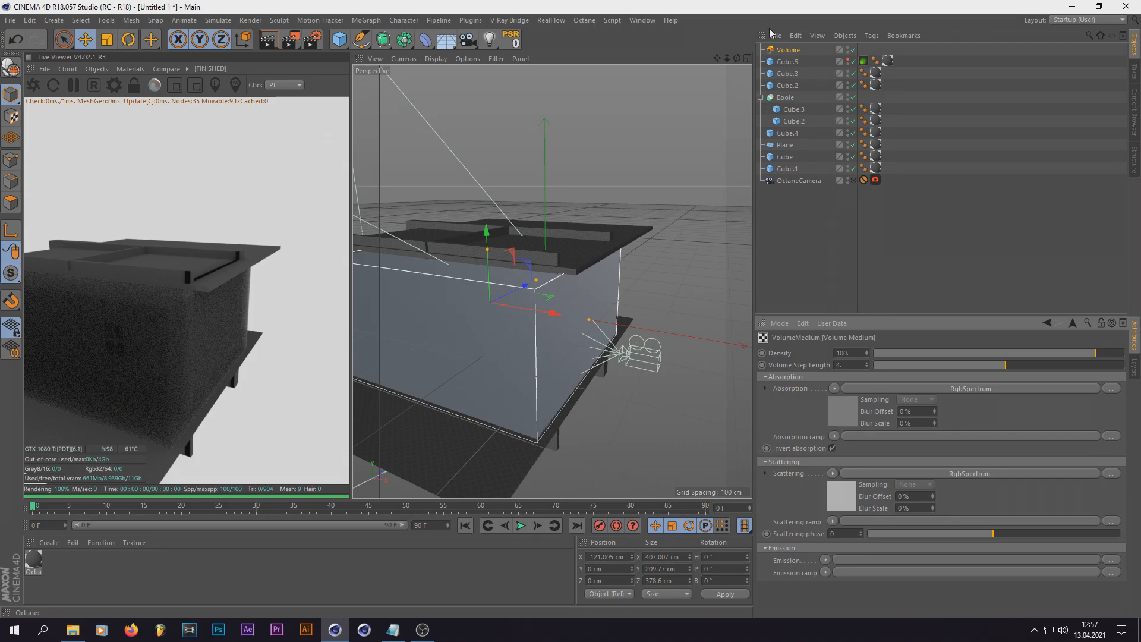
- Resize the fog volume to about 407 × 271 × 453 cm, shift it about 9 cm along X, and return to the Octane camera view
left_click(777, 50)
left_click(870, 351)
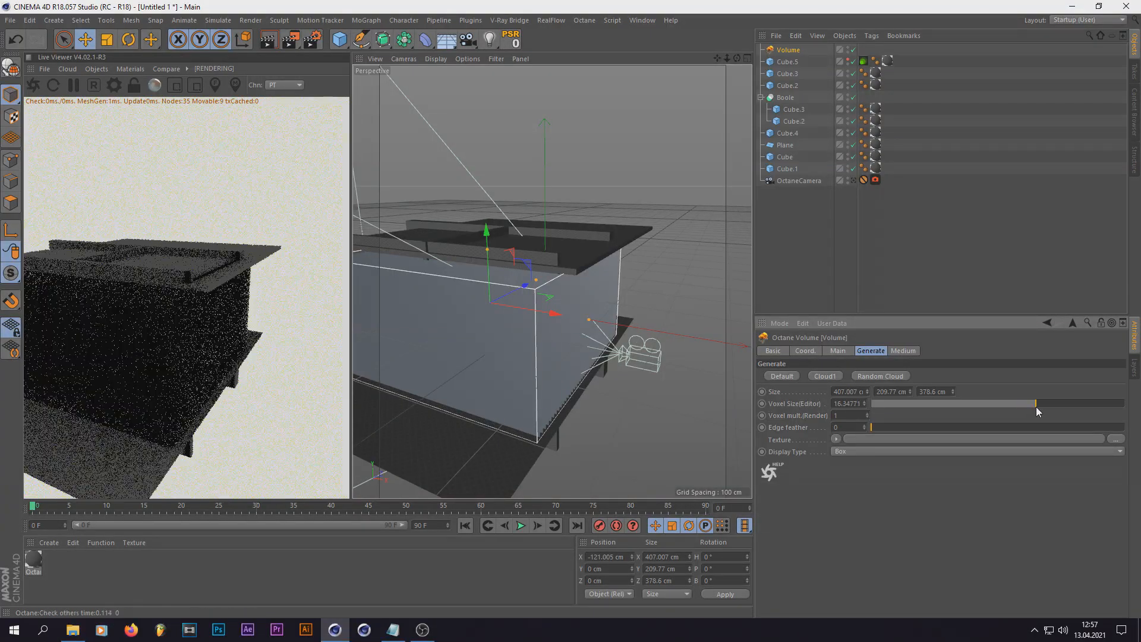
left_click_drag(546, 284, 531, 313)
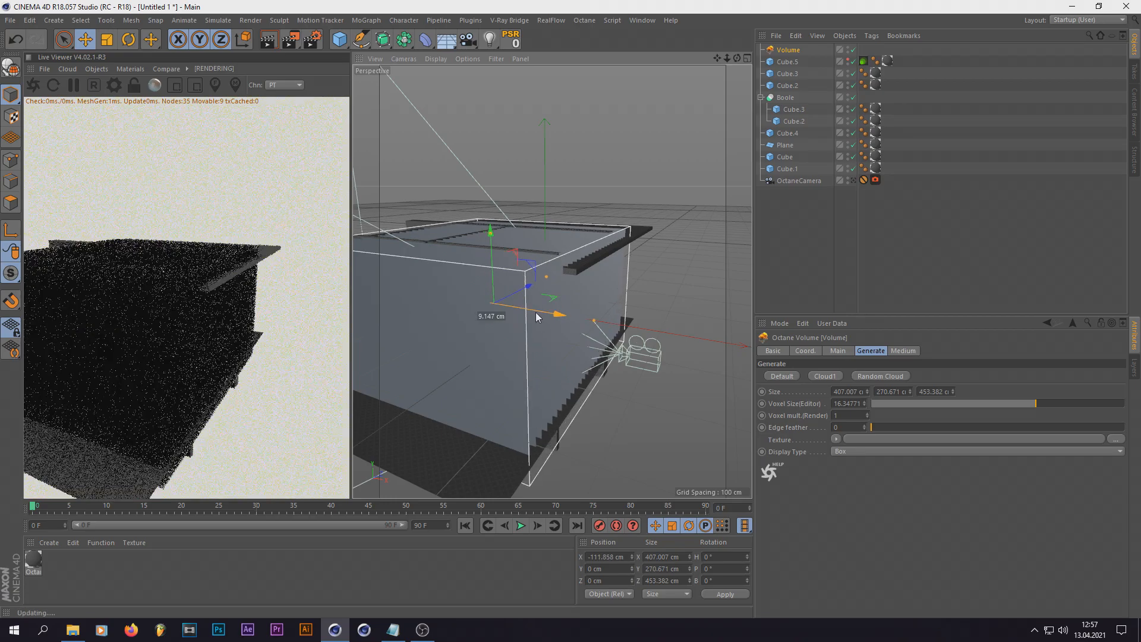
left_click(853, 180)
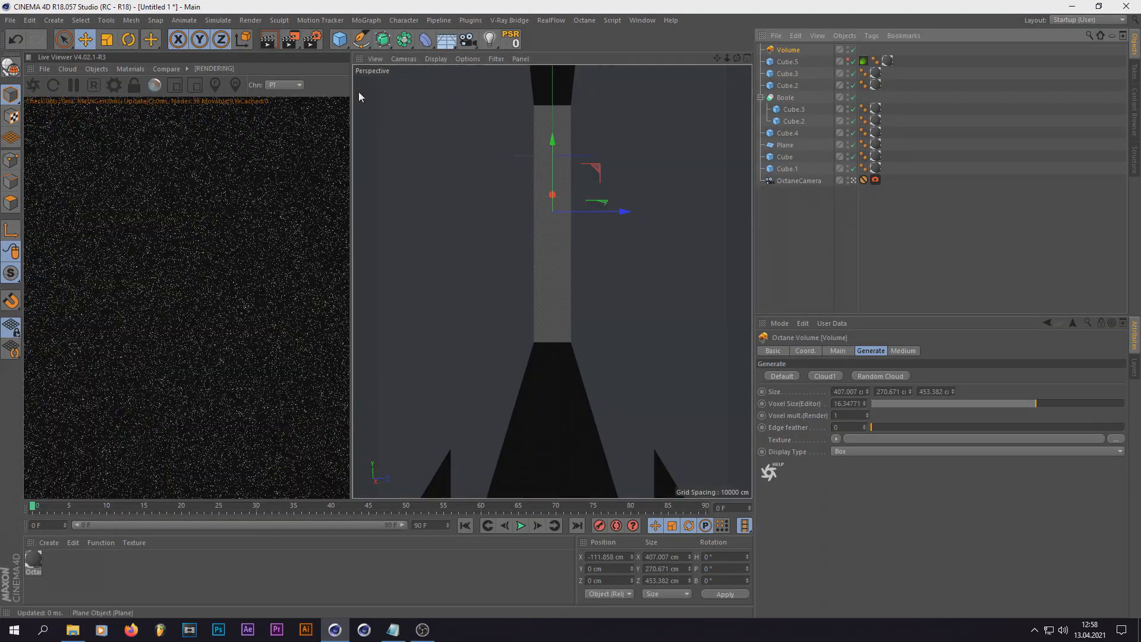
- Add an Octane Daylight to the room scene and disable the fog volume
left_click(96, 68)
mouse_move(125, 118)
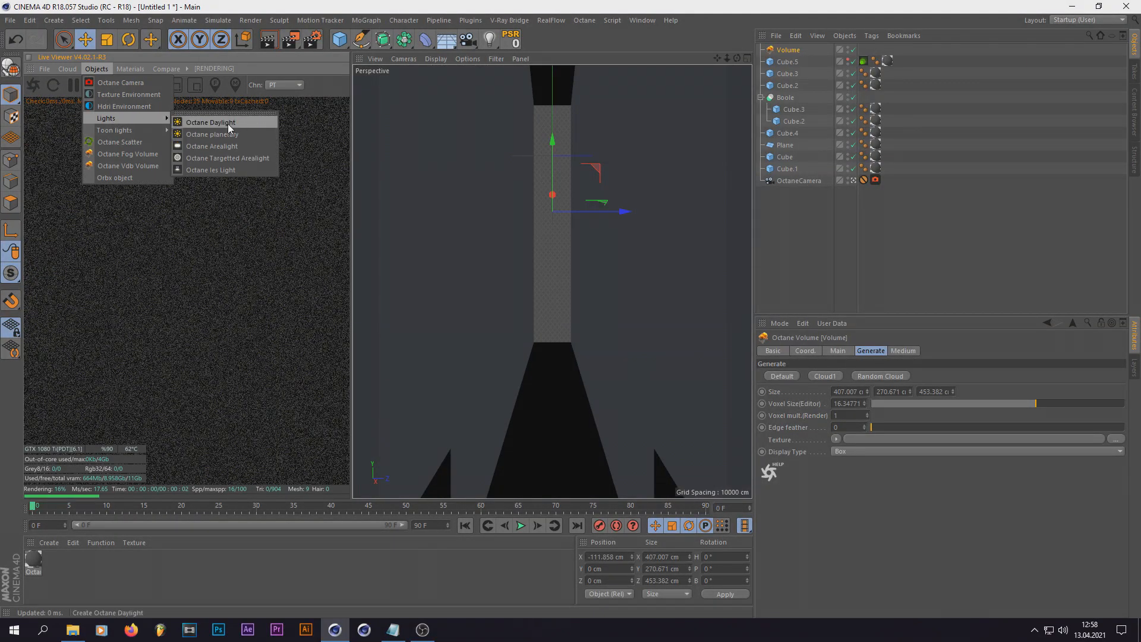
left_click(224, 124)
left_click(853, 61)
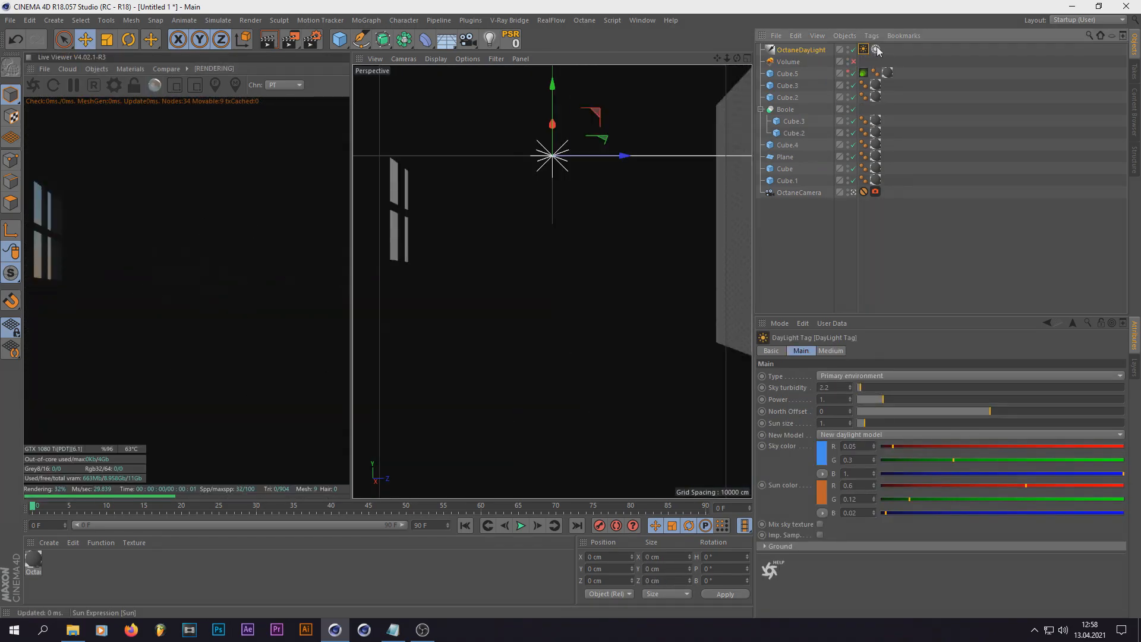
- Move the daylight's sun time back to the morning and set its north offset to about 0.42
left_click(875, 50)
left_click(786, 351)
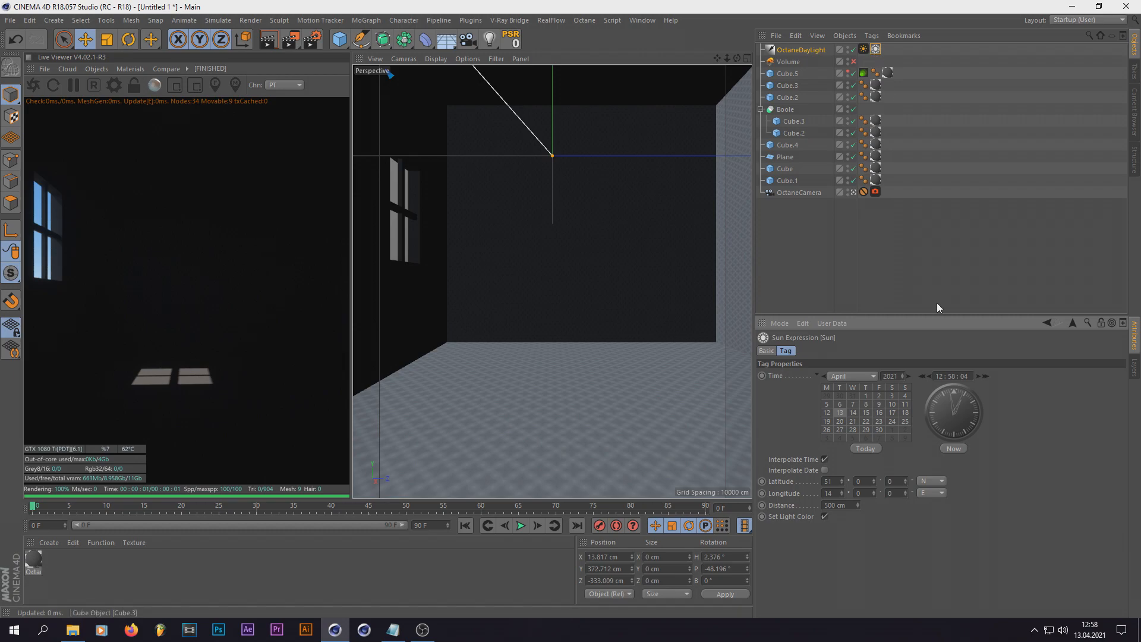
left_click_drag(953, 397, 928, 377)
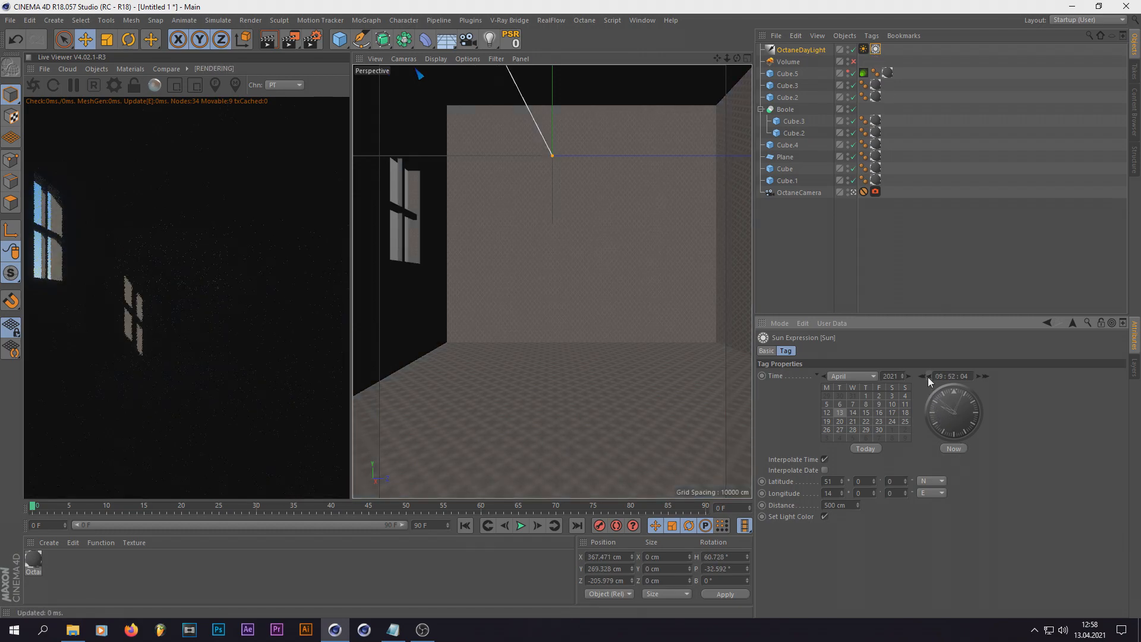
left_click(863, 50)
left_click_drag(972, 412, 1045, 415)
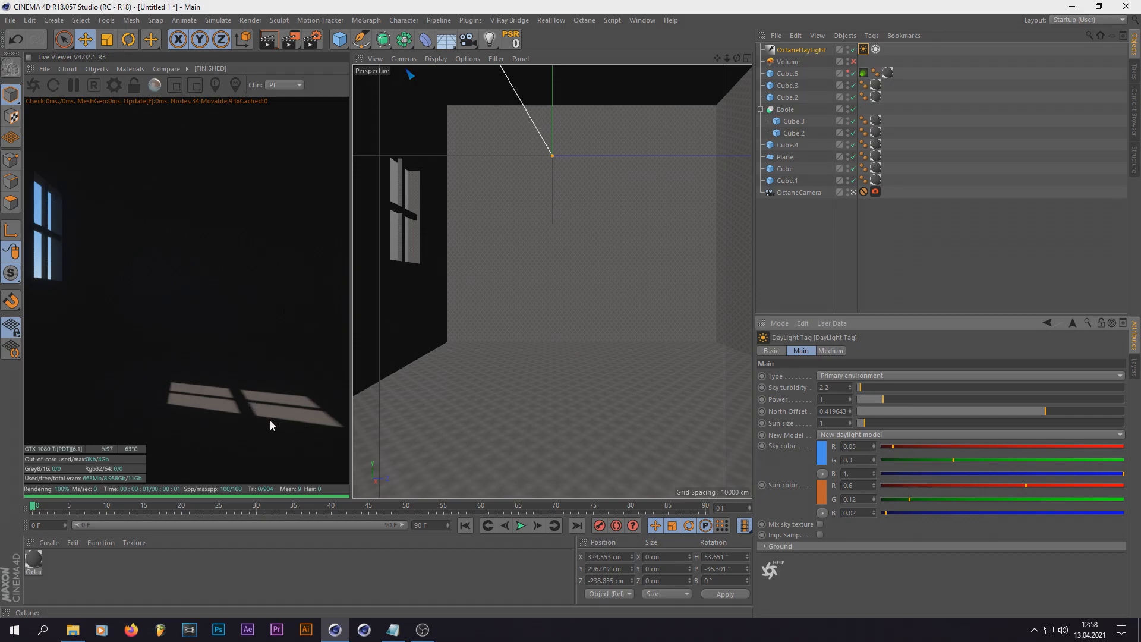
left_click(795, 239)
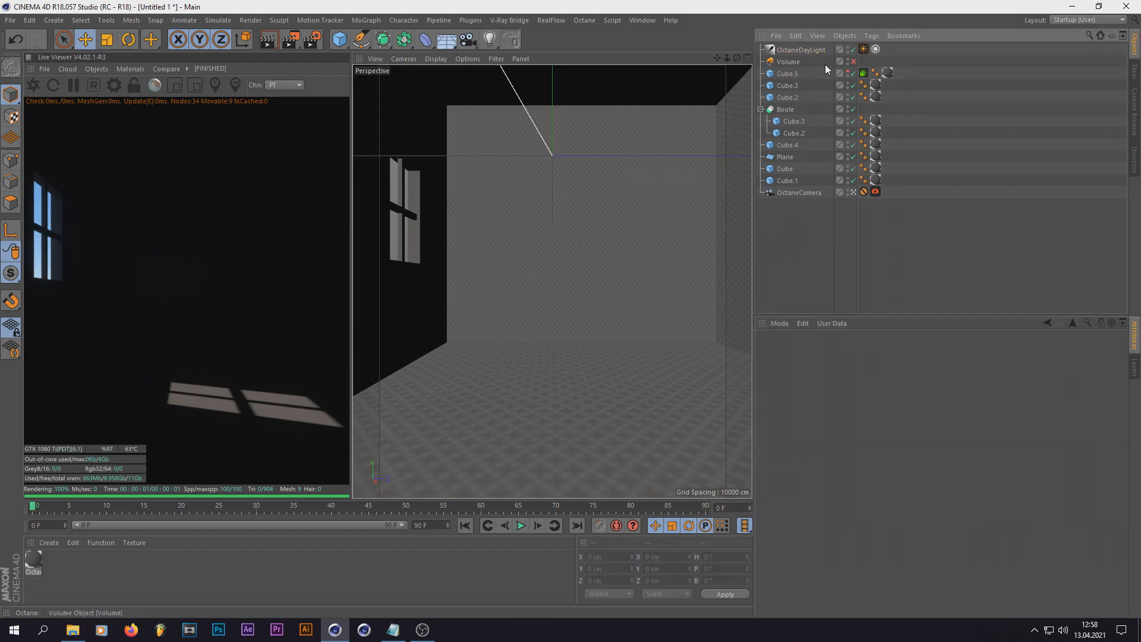
- Set the daylight's power to 5
left_click(864, 49)
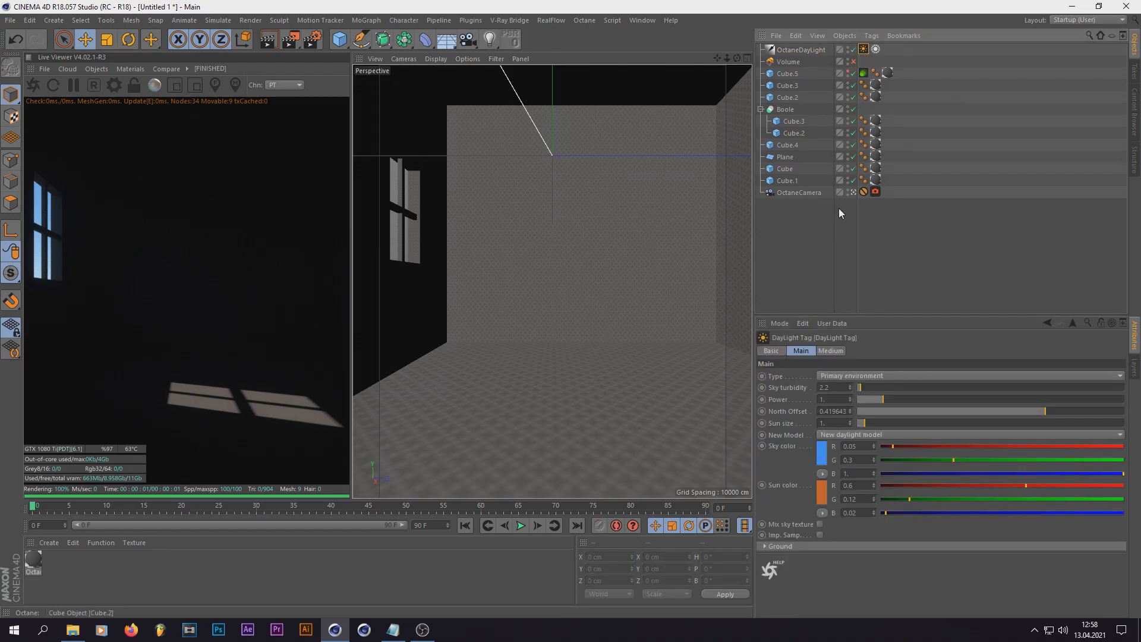
left_click(842, 404)
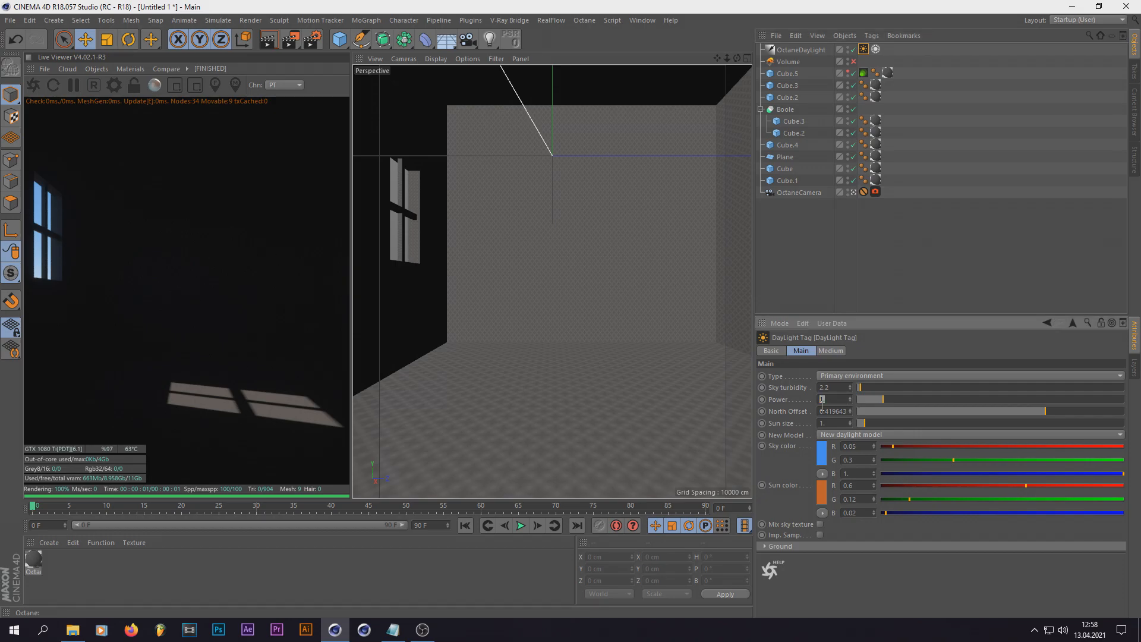
type("5")
key("Return")
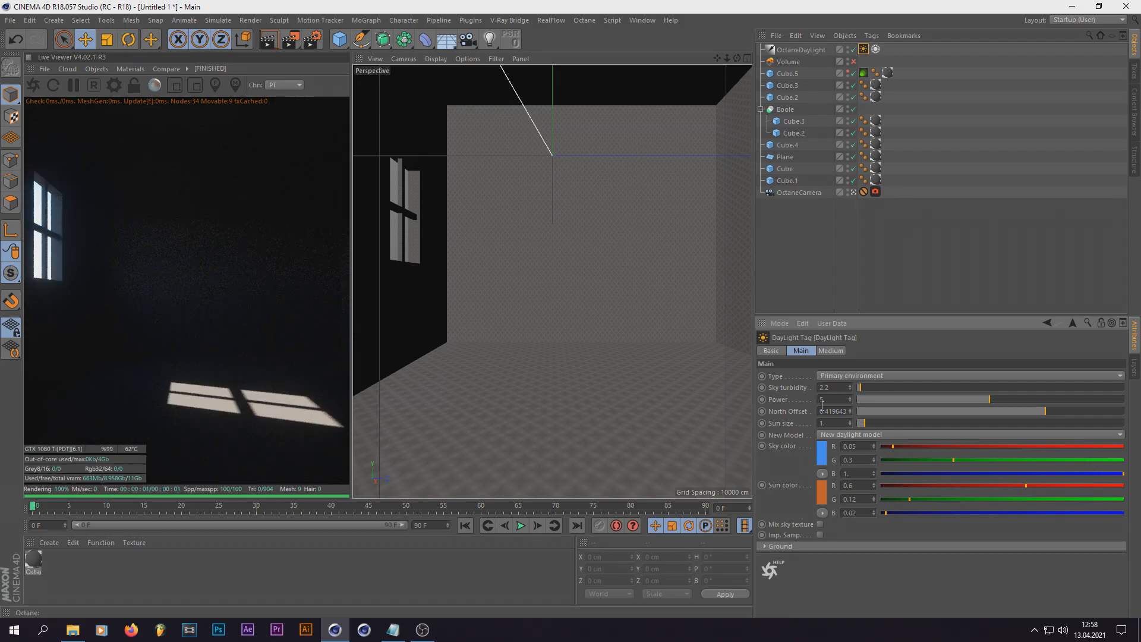
- Lower the daylight's power to 1 for comparison and restore it to 5
left_click_drag(821, 404, 751, 396)
type("1")
key("Return")
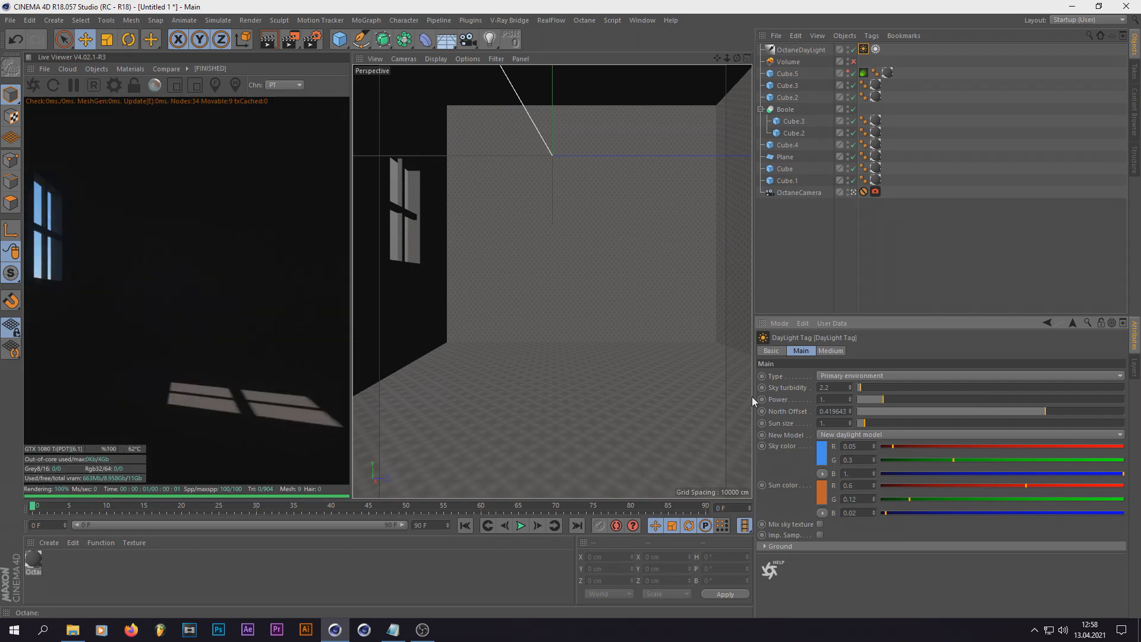
left_click_drag(827, 401, 779, 405)
type("5")
key("Return")
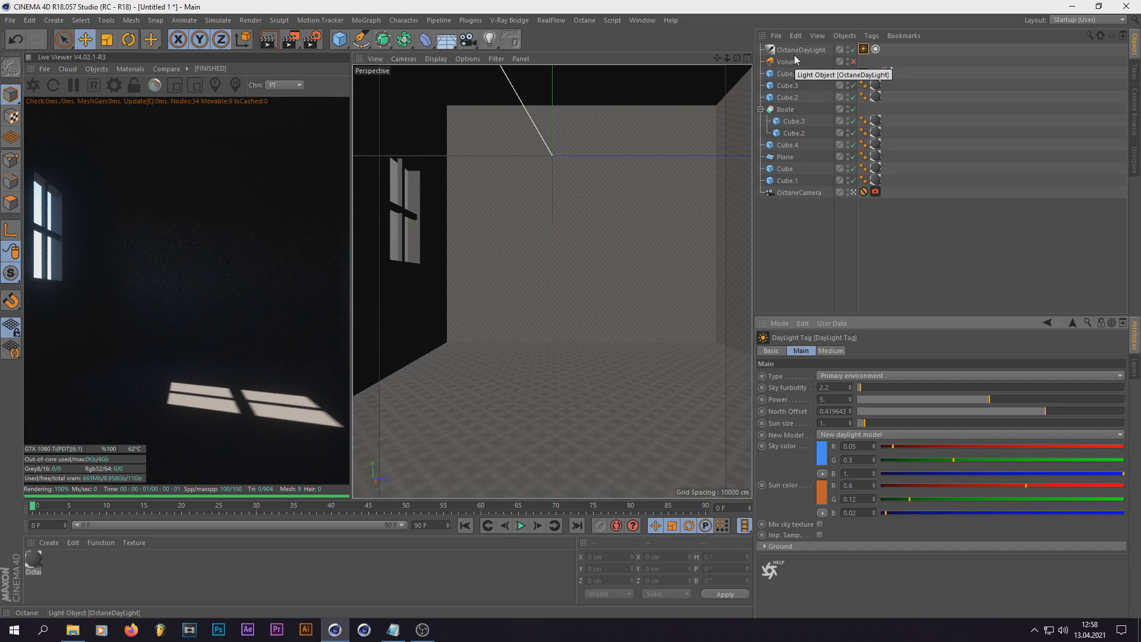
- Re-enable the fog volume and set its absorption colour to white with R, G and B at 1
left_click(853, 62)
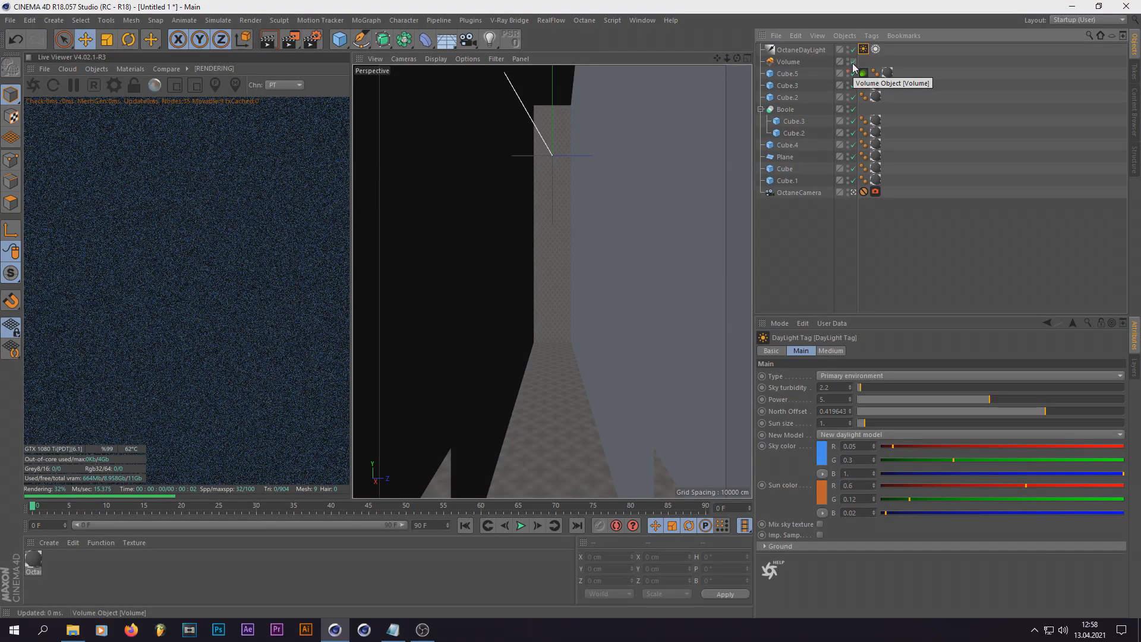
left_click(783, 64)
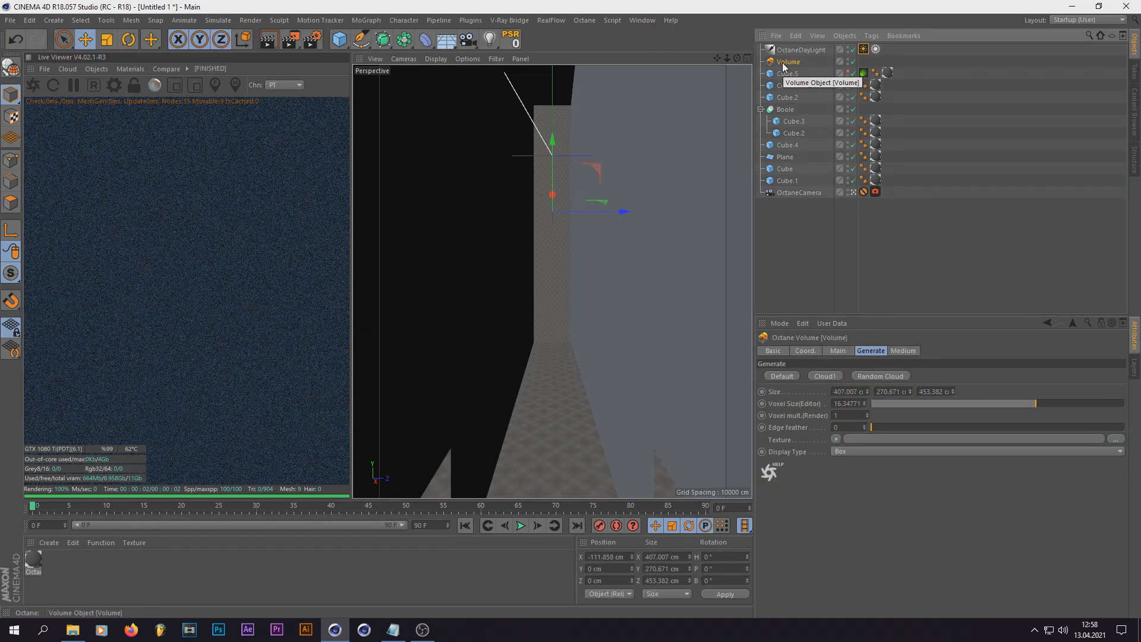
left_click(901, 350)
left_click(836, 414)
left_click(839, 413)
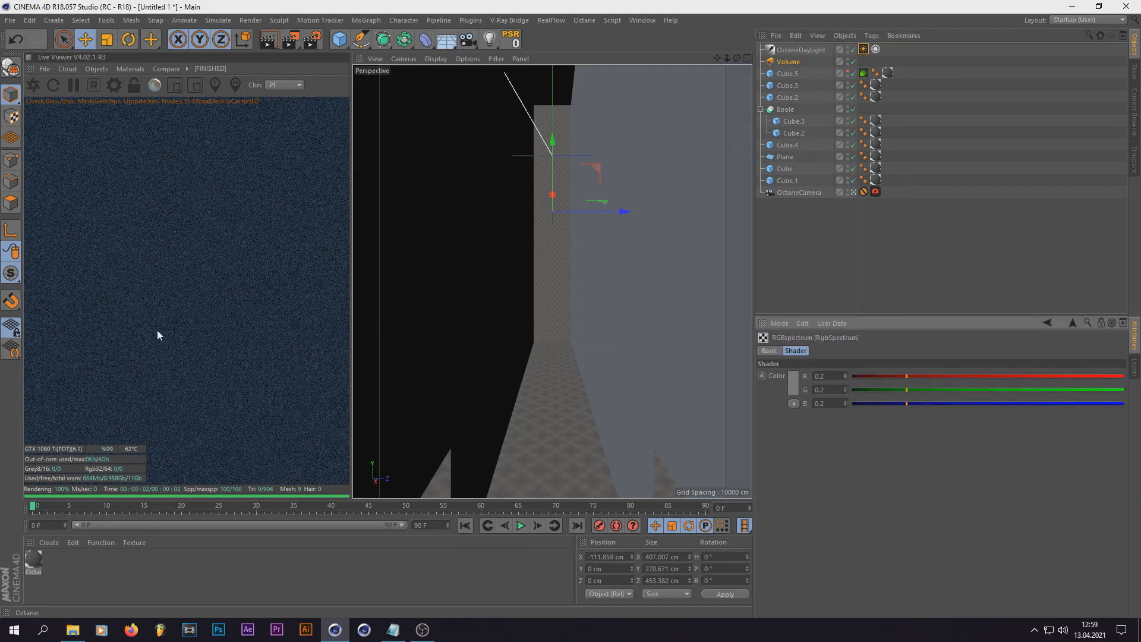
left_click(791, 382)
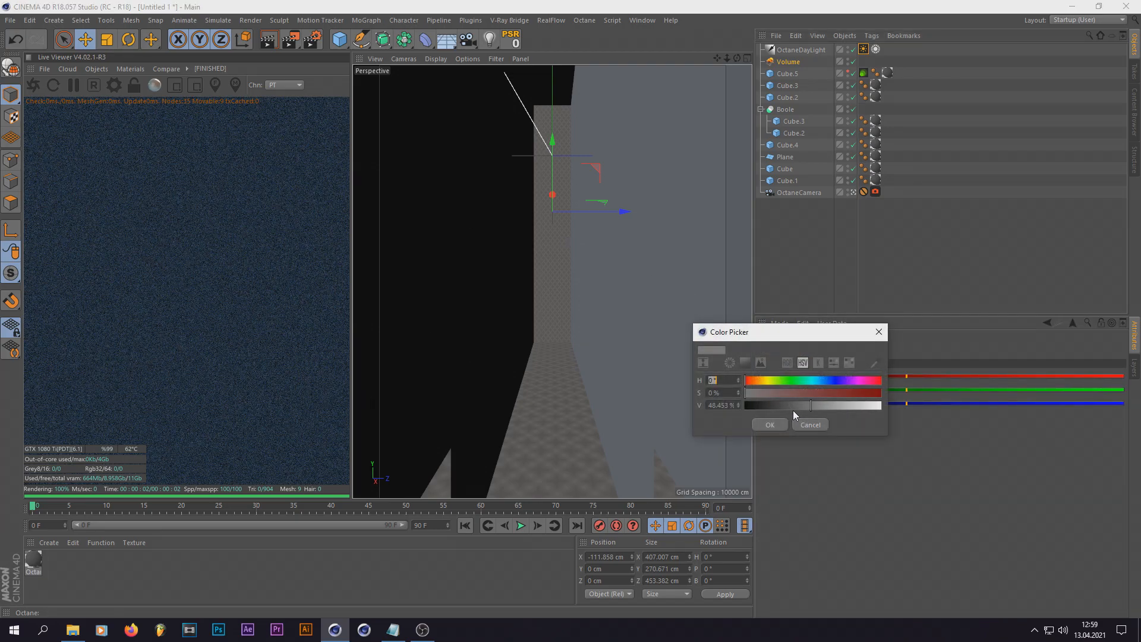
left_click(783, 422)
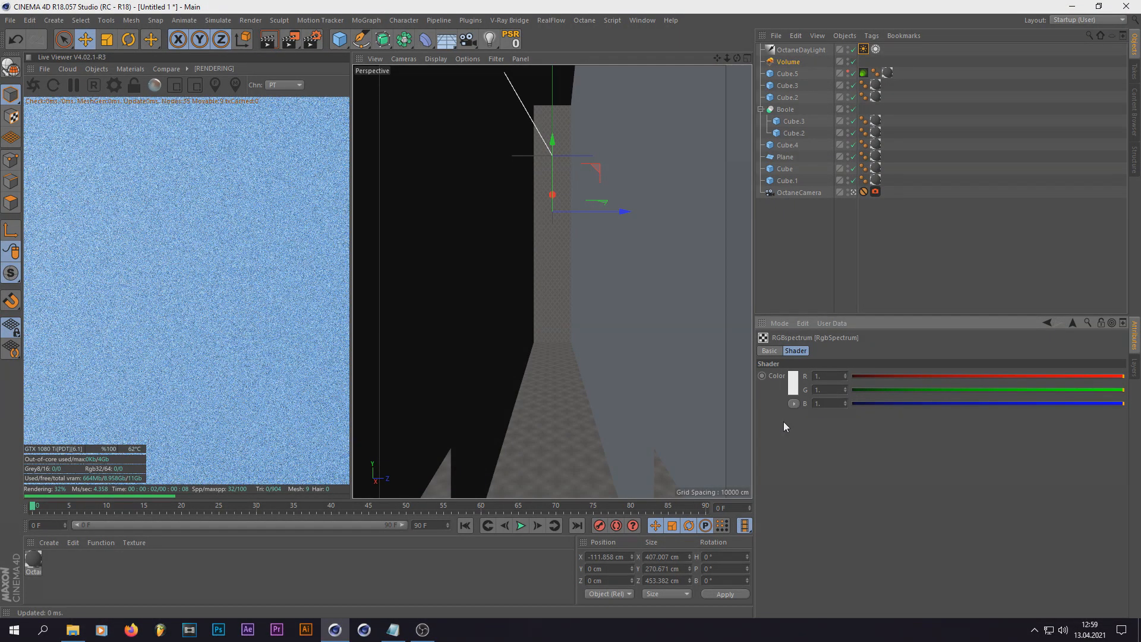
- Shift the fog volume along X to about -140.7 cm from outside the room and return to the Octane camera view
left_click(852, 192)
scroll(522, 320, "down", 4)
scroll(522, 320, "up", 1)
scroll(536, 326, "up", 1)
left_click_drag(549, 313, 530, 312)
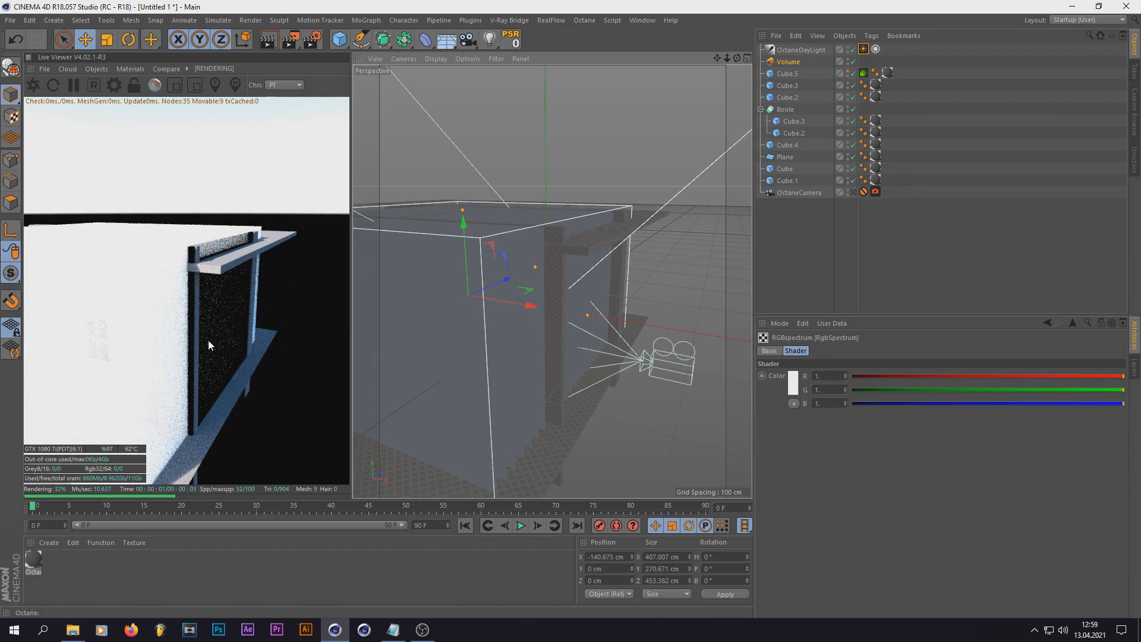
left_click(852, 191)
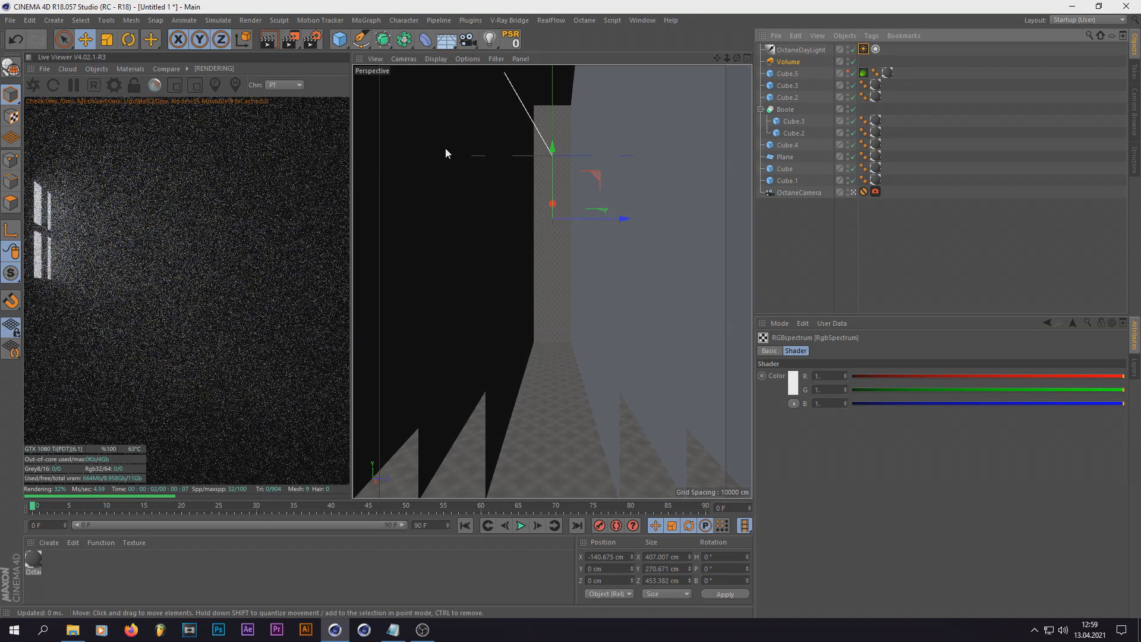
- Lower the fog volume's medium density to about 0.28
left_click(793, 62)
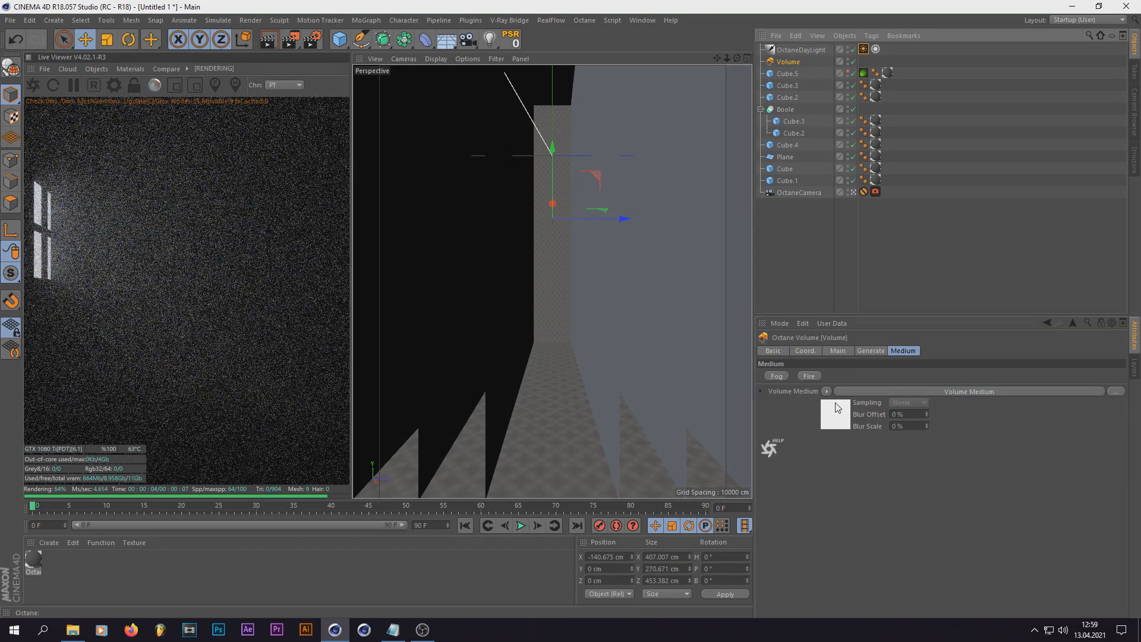
left_click(837, 408)
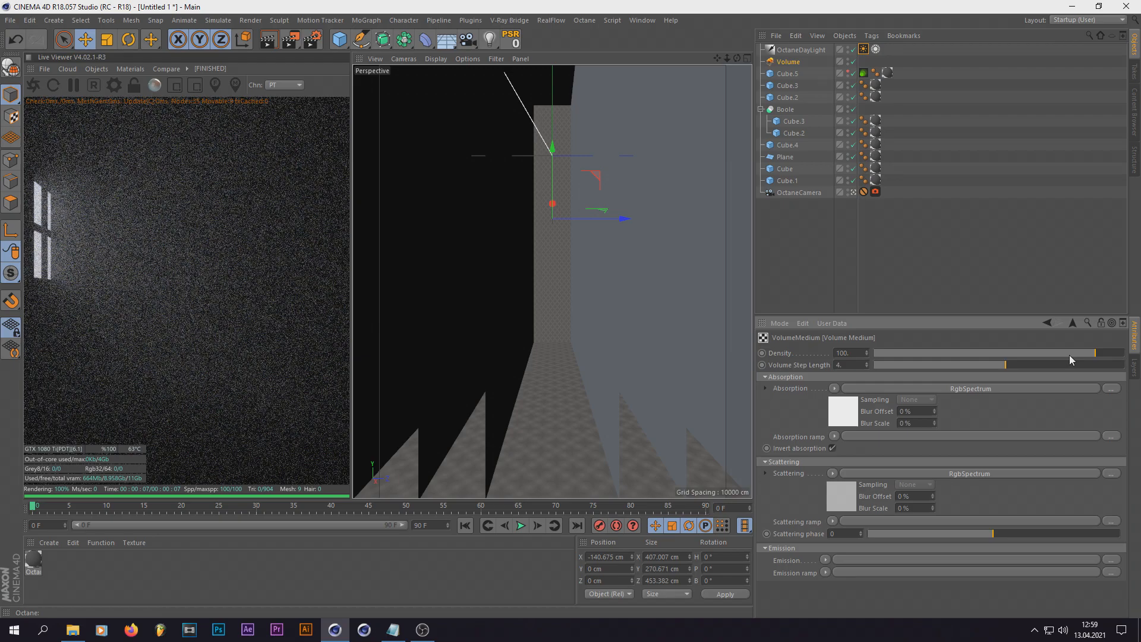
left_click_drag(1079, 354, 1013, 361)
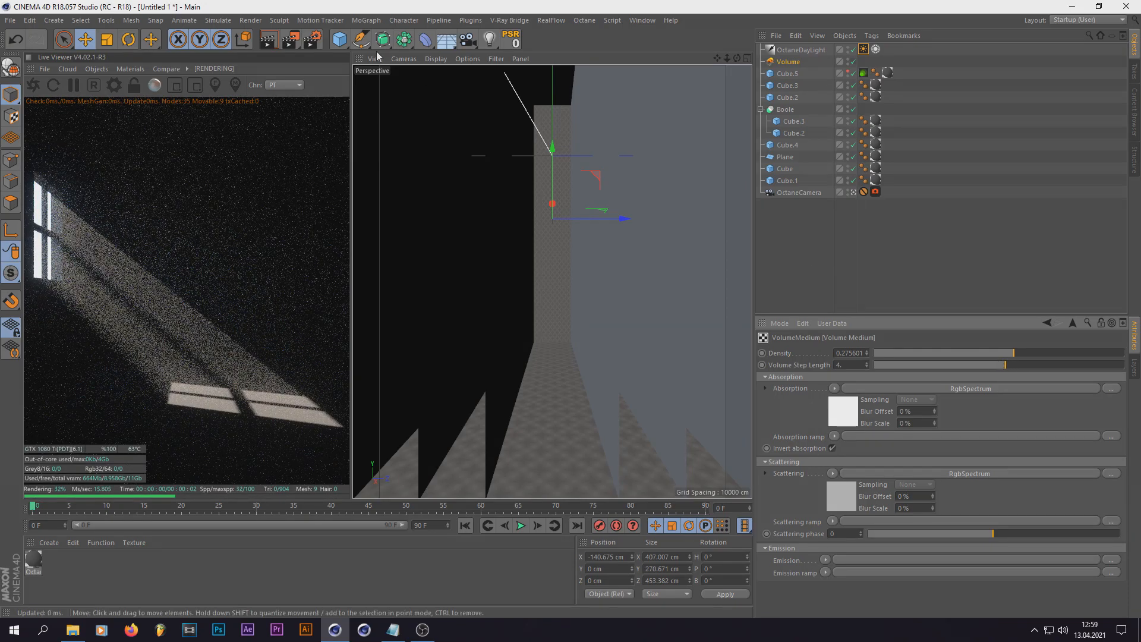
- Duplicate the dark Octane material, make one copy's diffuse colour white, and apply the white material to the wall Cube.4
left_click(540, 232)
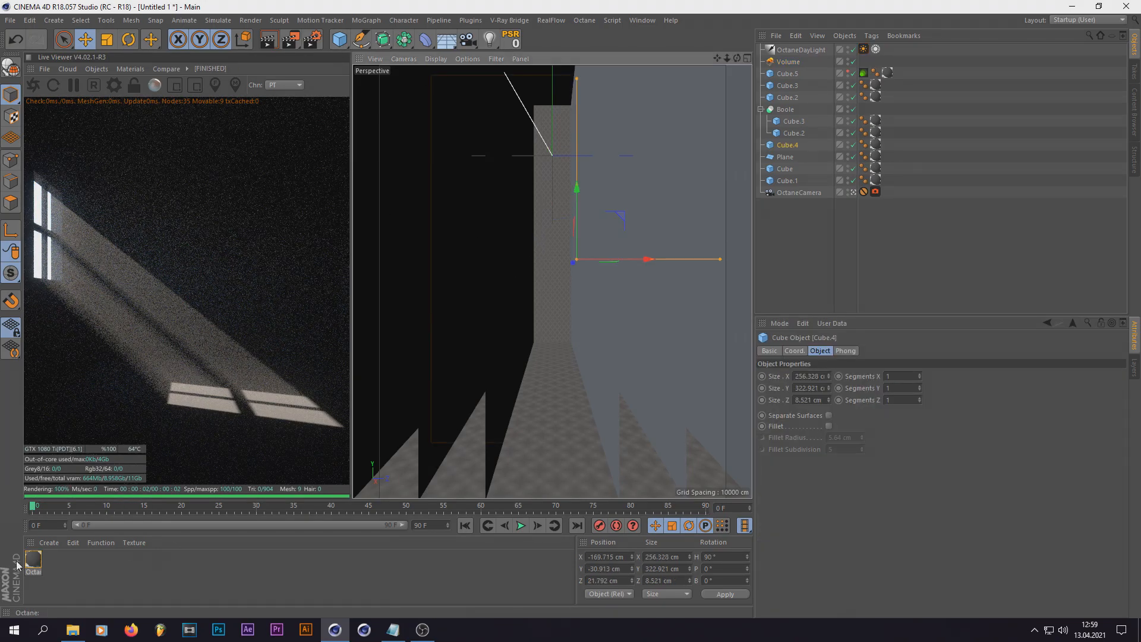
left_click(37, 566)
left_click_drag(37, 566, 53, 561, "ctrl")
double_click(53, 561)
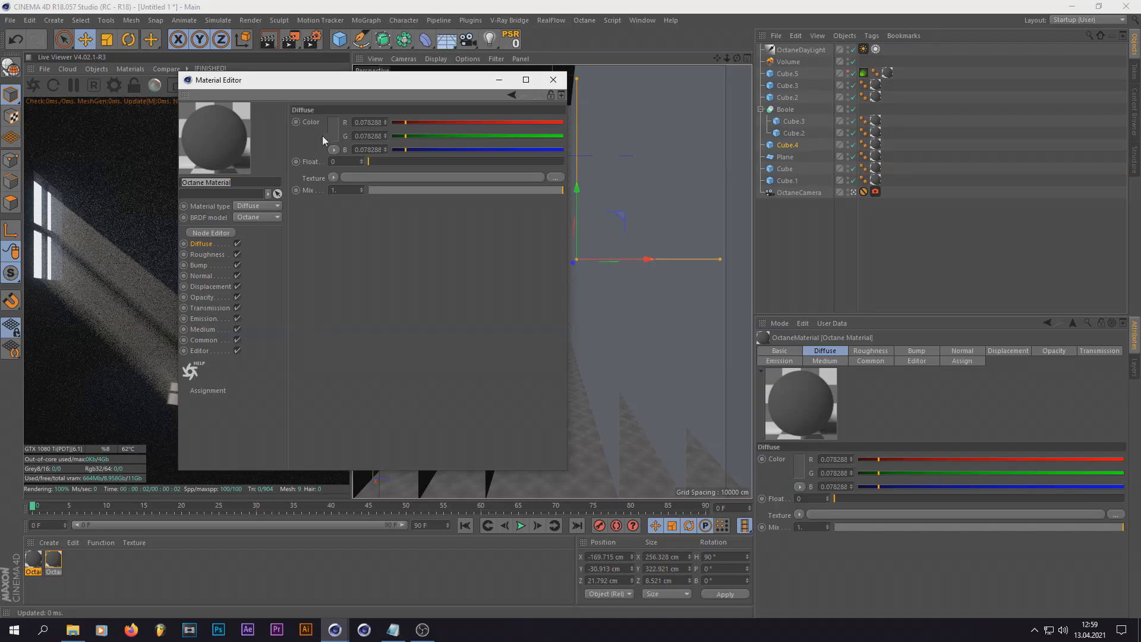
left_click(330, 136)
left_click(417, 152)
left_click(307, 172)
left_click(552, 80)
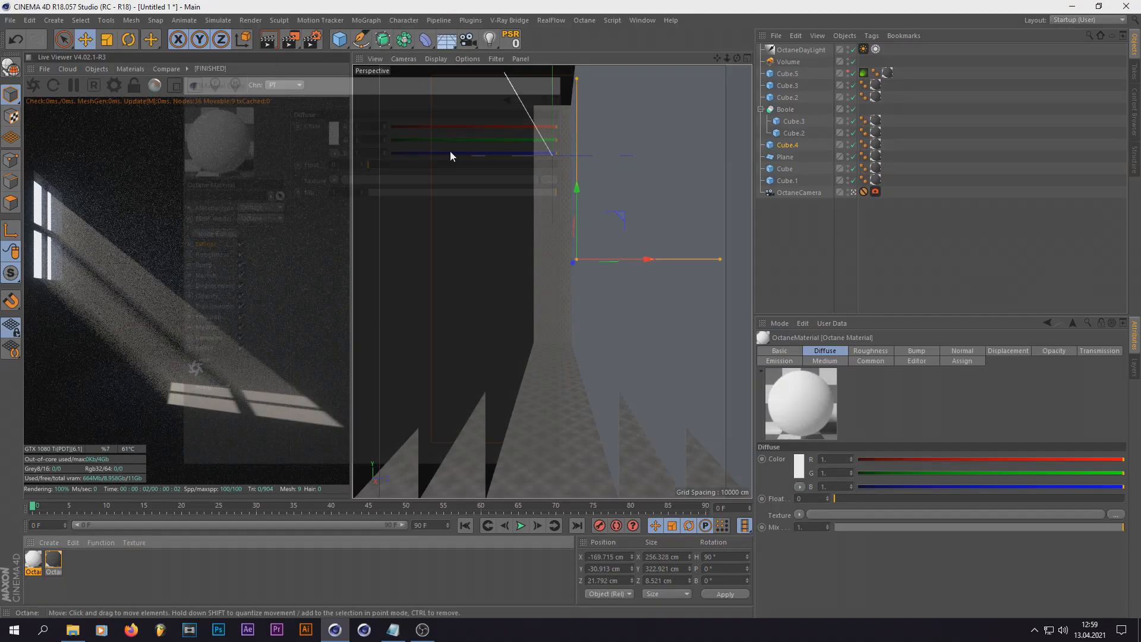
left_click_drag(761, 115, 878, 146)
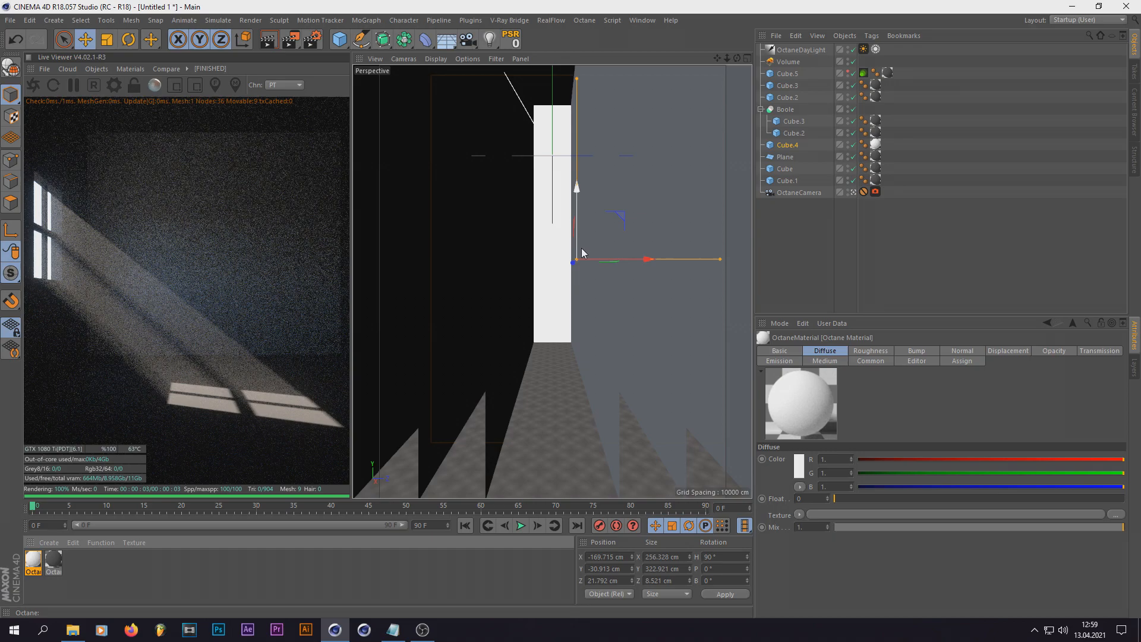
- Set the fog medium's density to about 0.116 and its scattering phase to about 0.55
left_click(788, 61)
left_click(968, 391)
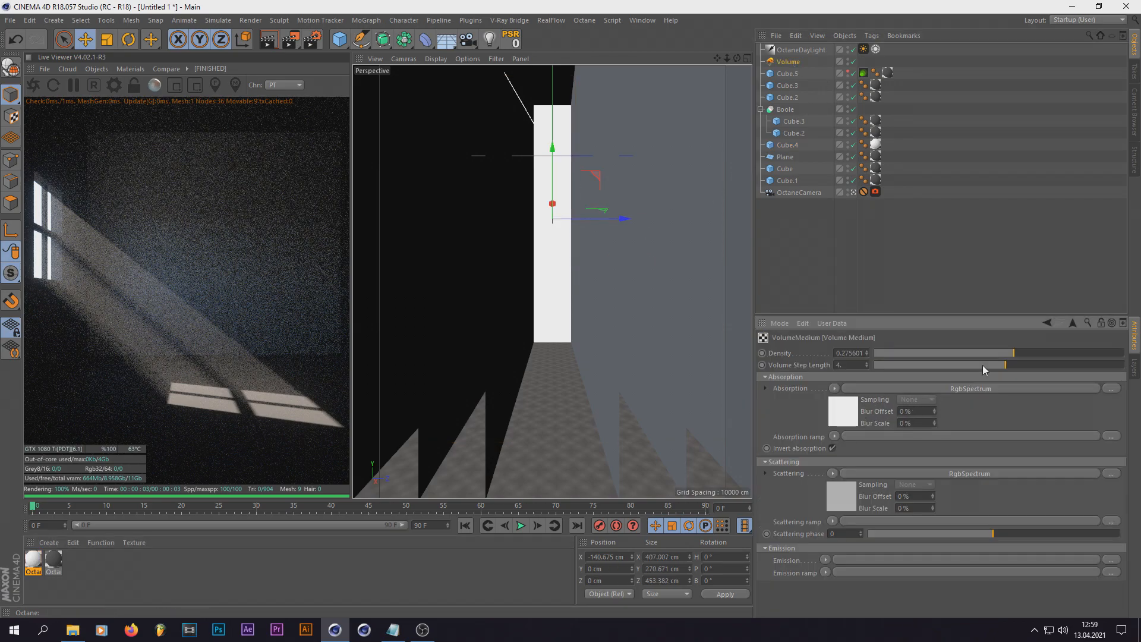
left_click_drag(1013, 355, 1003, 351)
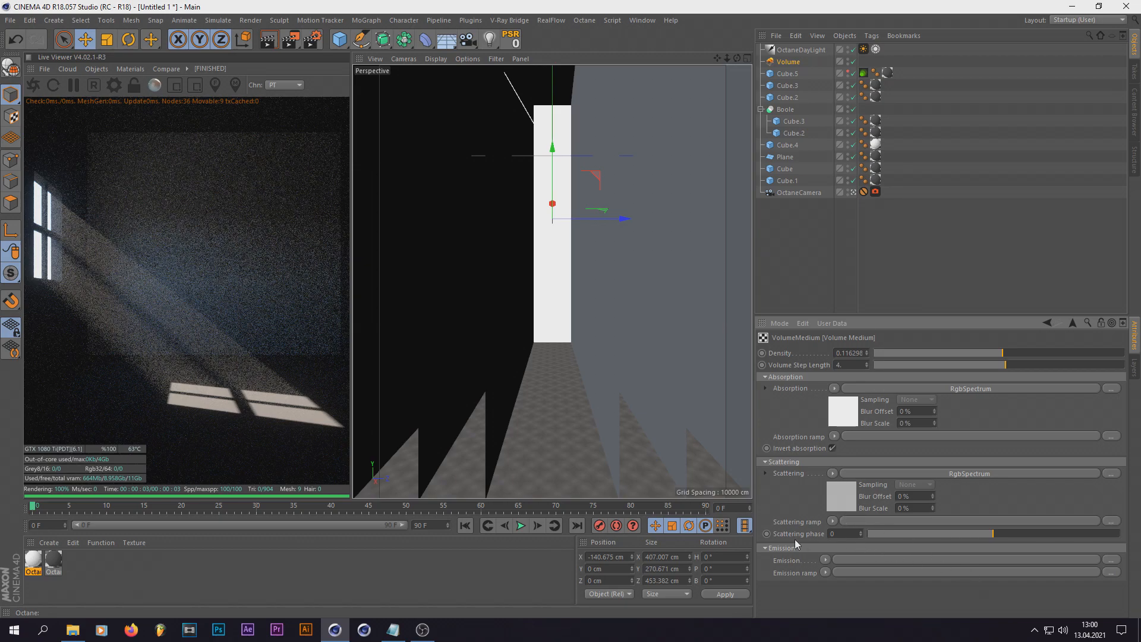
left_click_drag(1013, 532, 1035, 532)
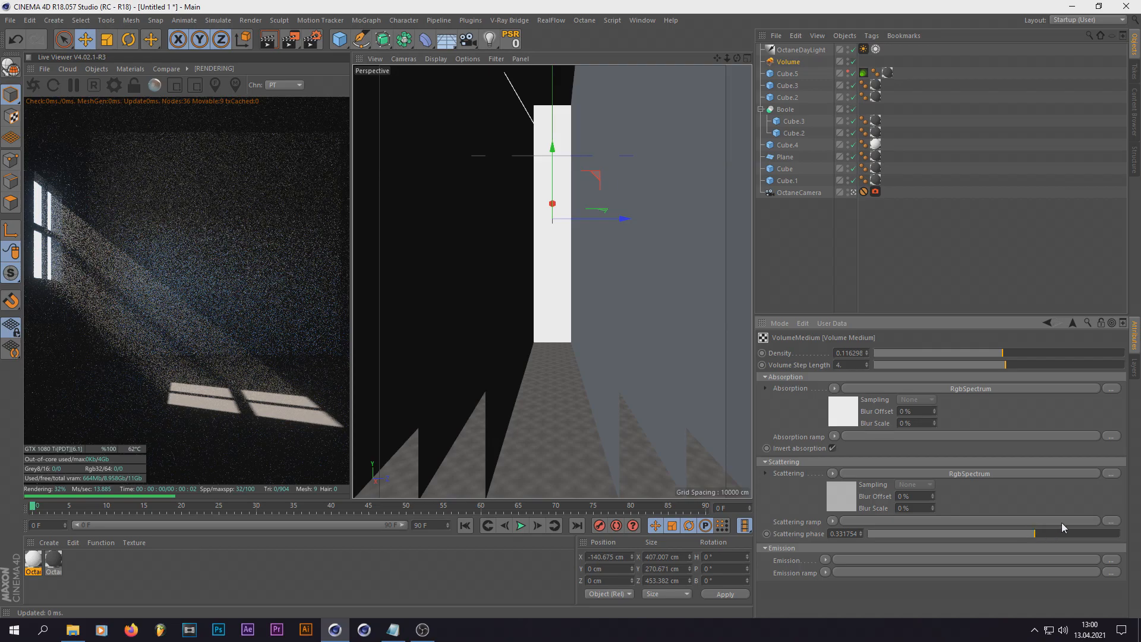
left_click(1063, 532)
- Examine the fog with render regions around the window and around the light patch on the floor
left_click(175, 86)
left_click_drag(98, 178, 24, 310)
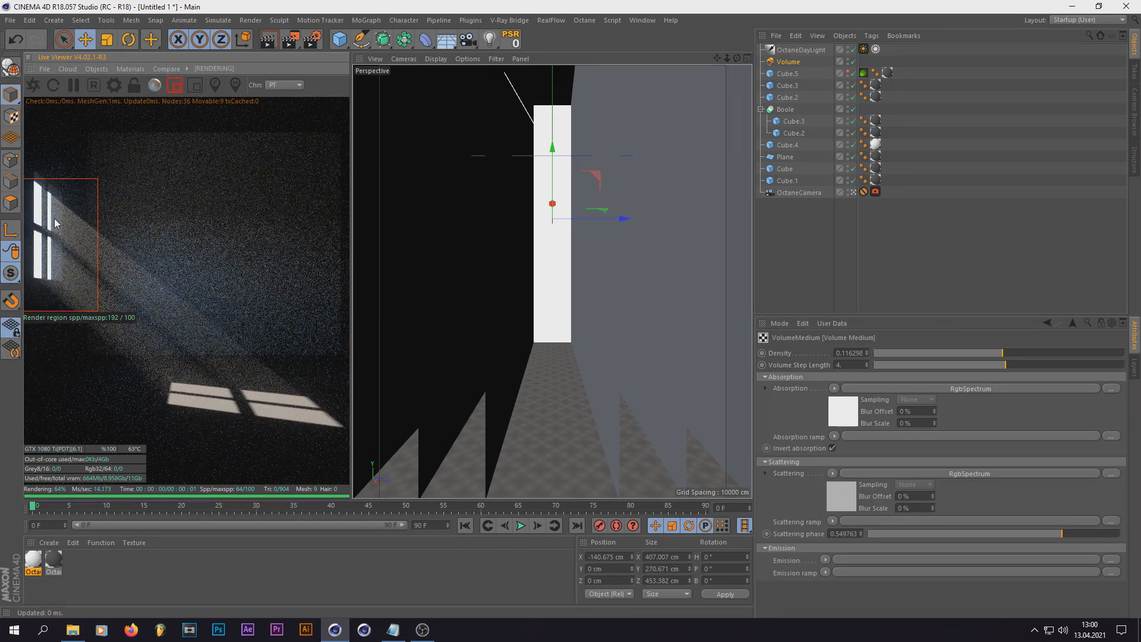
left_click_drag(208, 322, 313, 403)
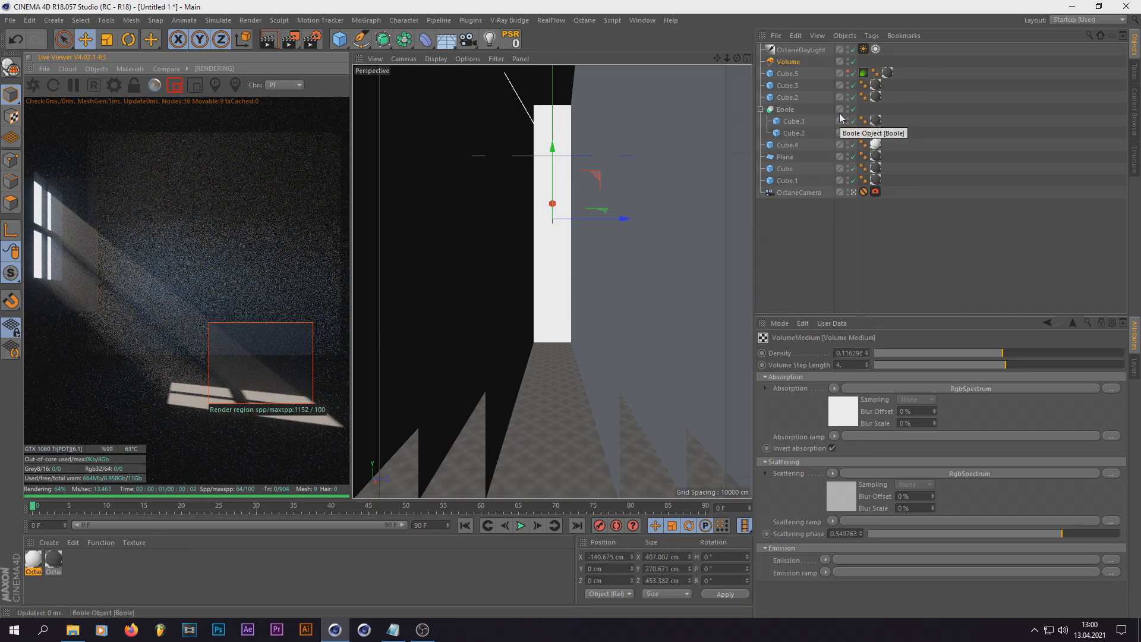
- Place the render region over the light beam and set the daylight's sun size to 0
left_click(863, 49)
left_click_drag(280, 349, 102, 437)
left_click_drag(201, 407, 66, 243)
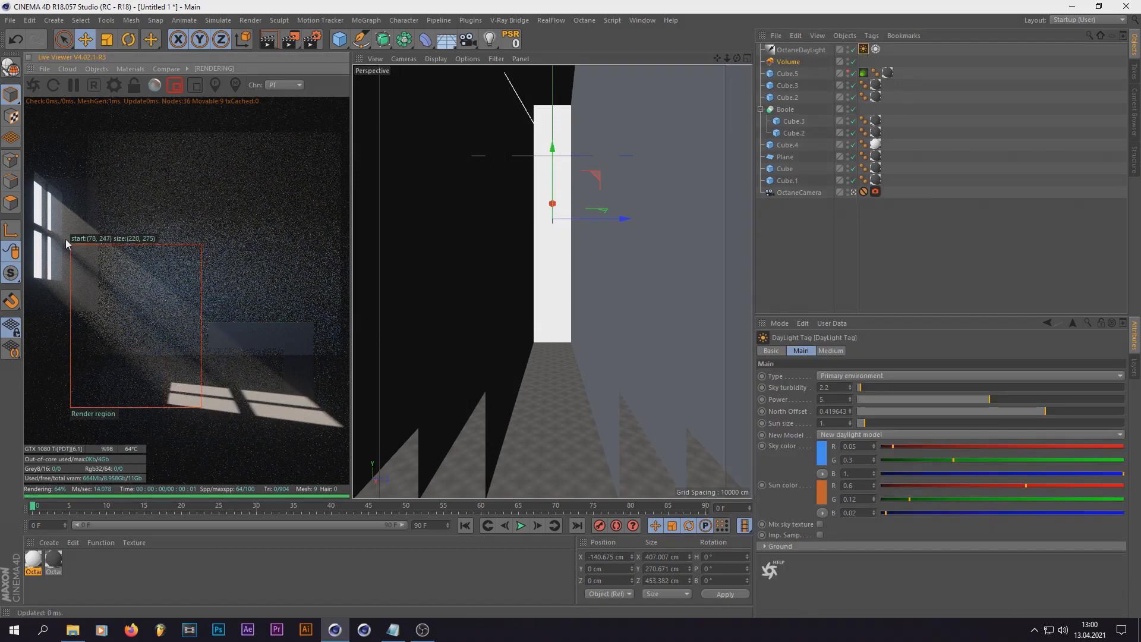
left_click(832, 422)
type("0")
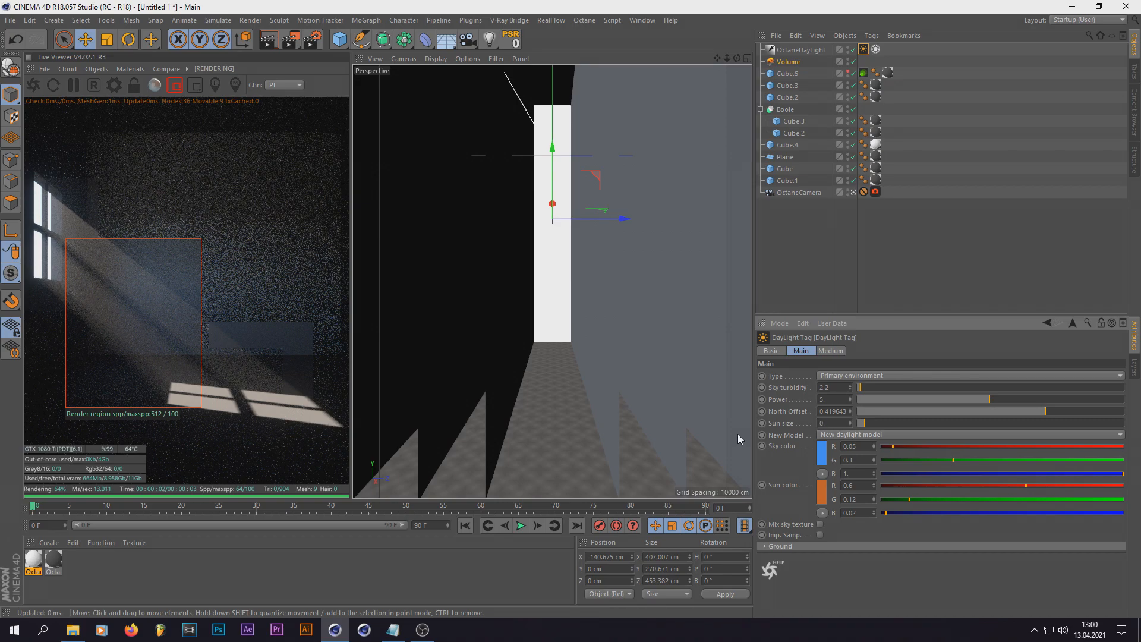
- Try daylight sun sizes of 0.1 and 5, checking the shadow sharpness with a render region beside the window
type(".1")
key("Return")
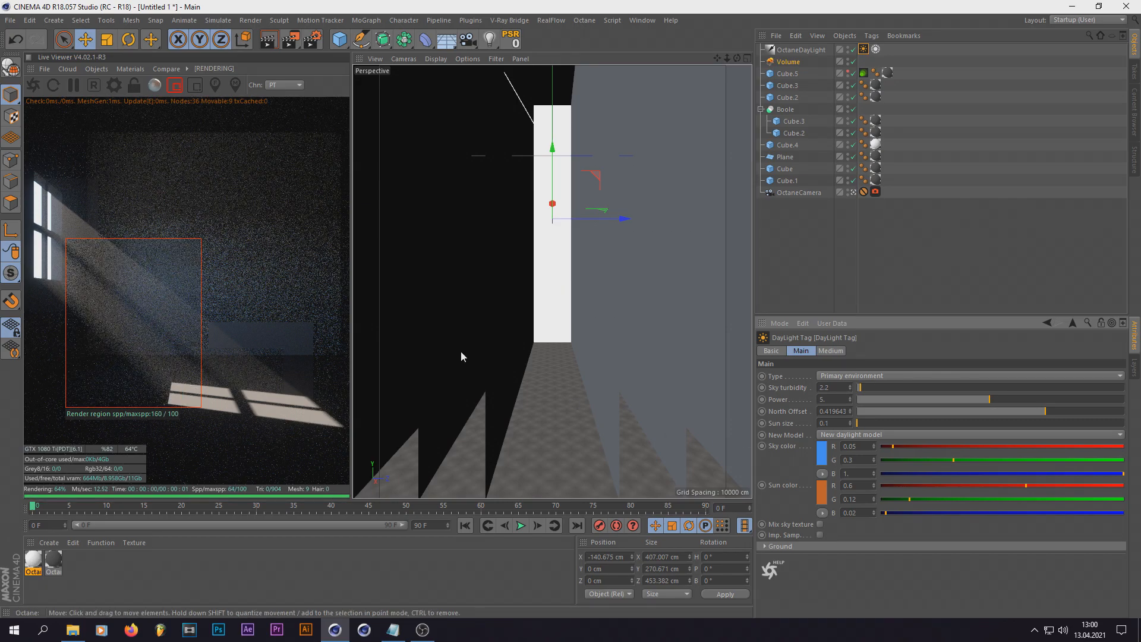
left_click_drag(75, 182, 43, 235)
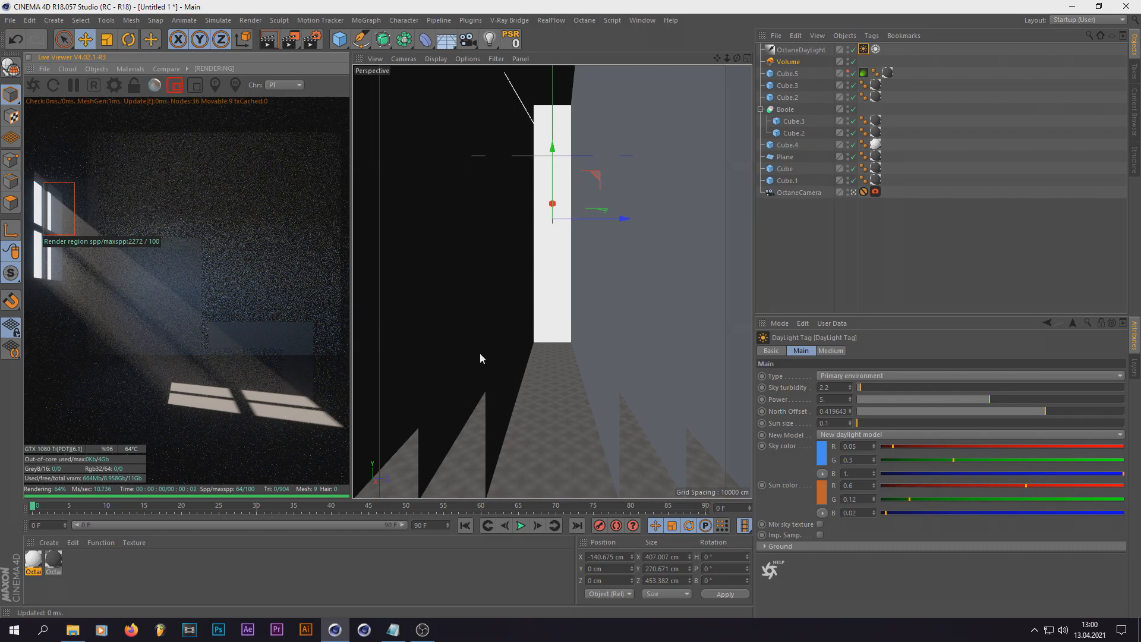
double_click(838, 423)
type("5")
key("Return")
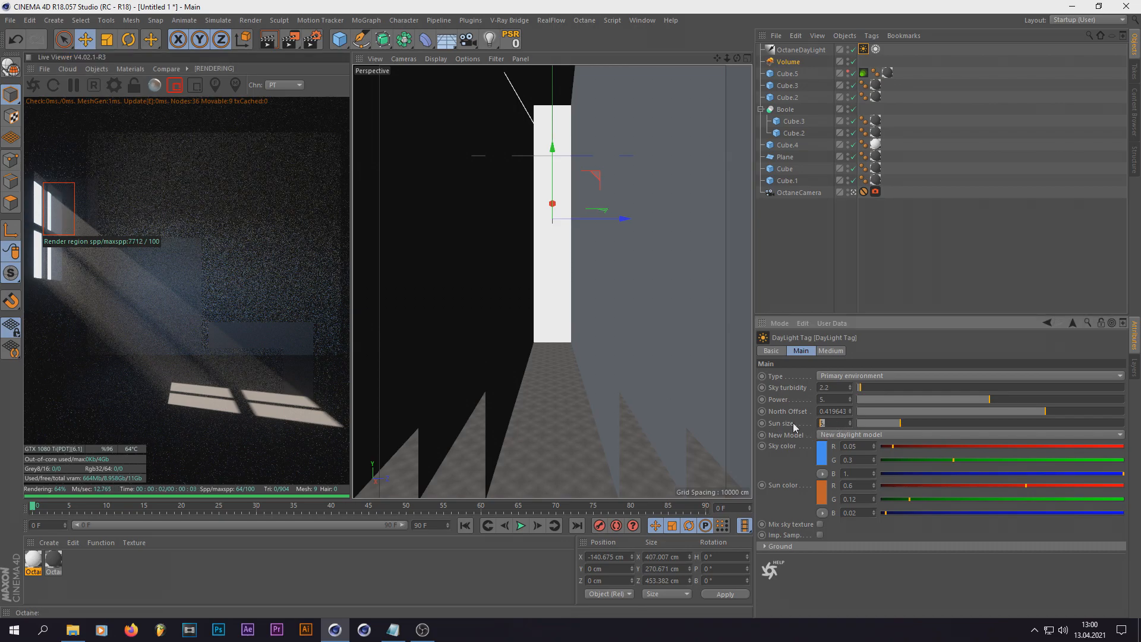
- Try a sun size of 25 and inspect the beam, window and floor light with render regions
key("Return")
left_click_drag(234, 201, 70, 408)
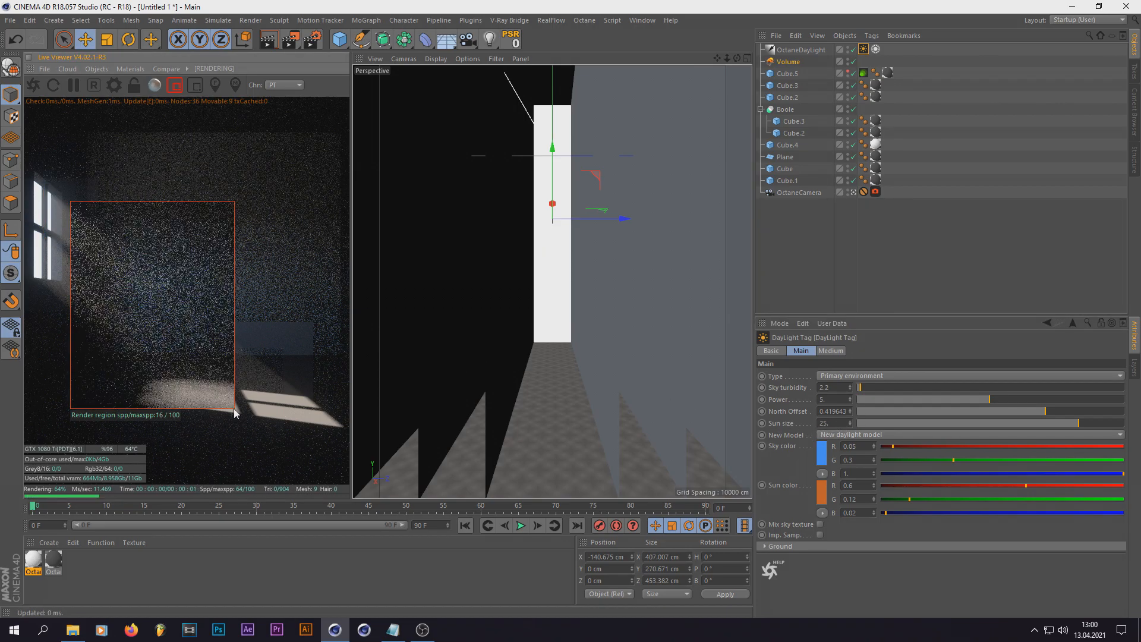
left_click_drag(146, 366, 25, 191)
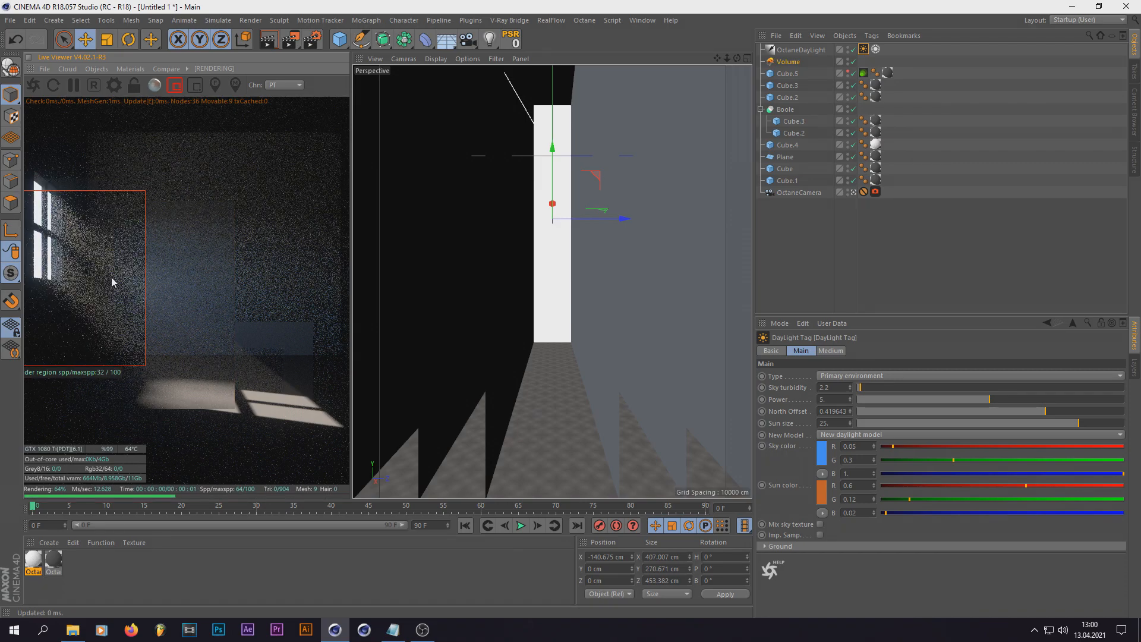
left_click_drag(298, 367, 92, 444)
left_click_drag(138, 346, 357, 462)
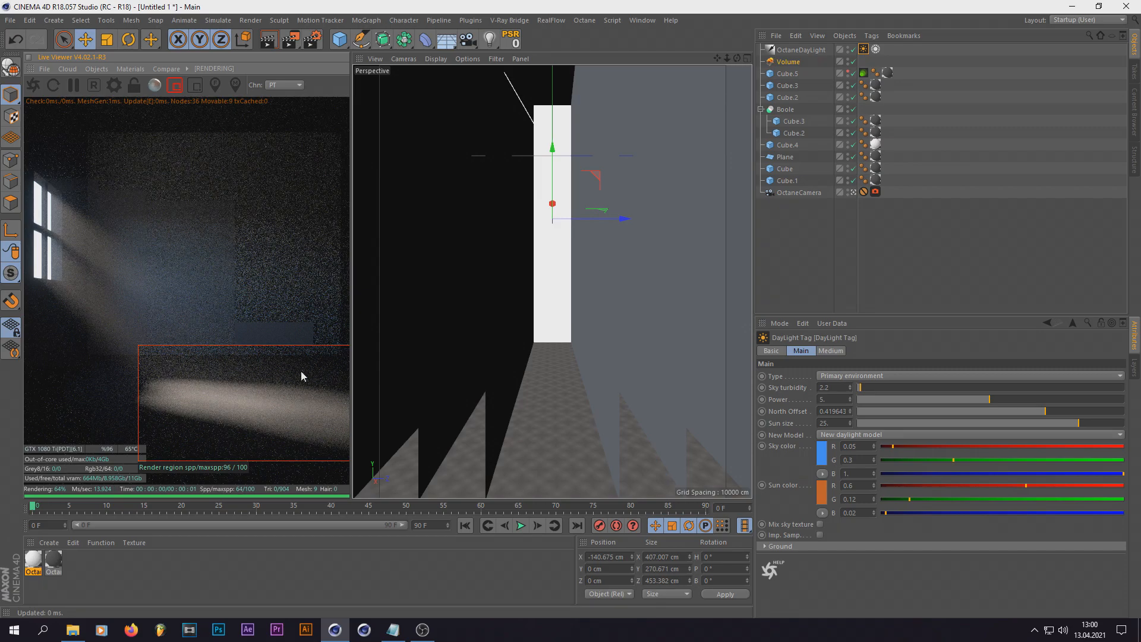
- Set the daylight's sun size to 1 and place the render region over the window and light beam
left_click(837, 423)
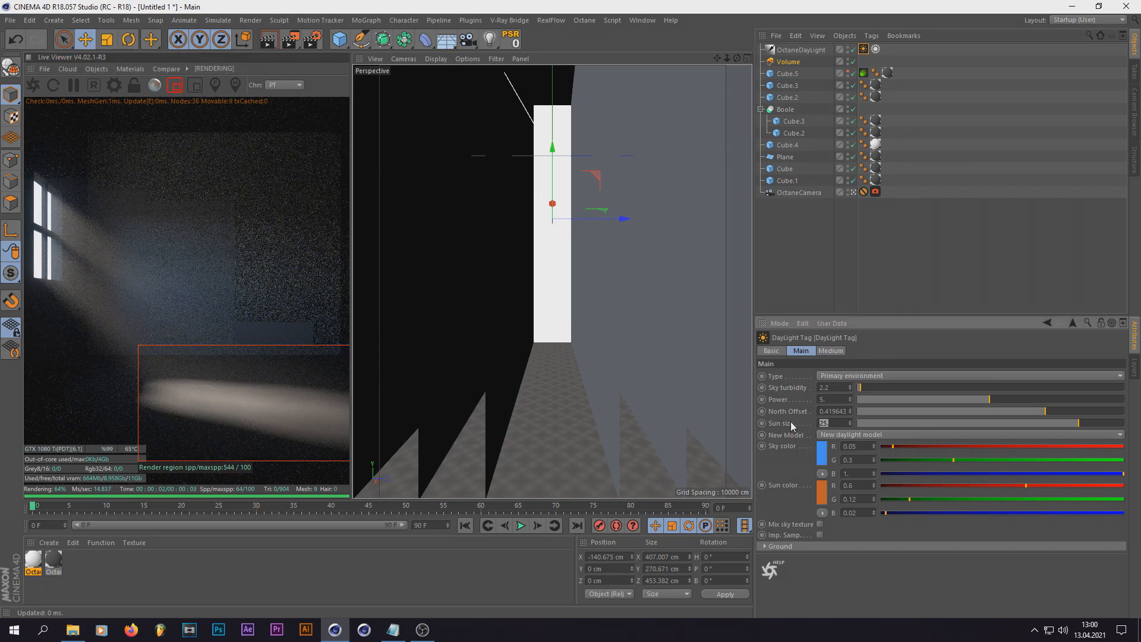
key("Return")
left_click(839, 424)
type("1")
key("Return")
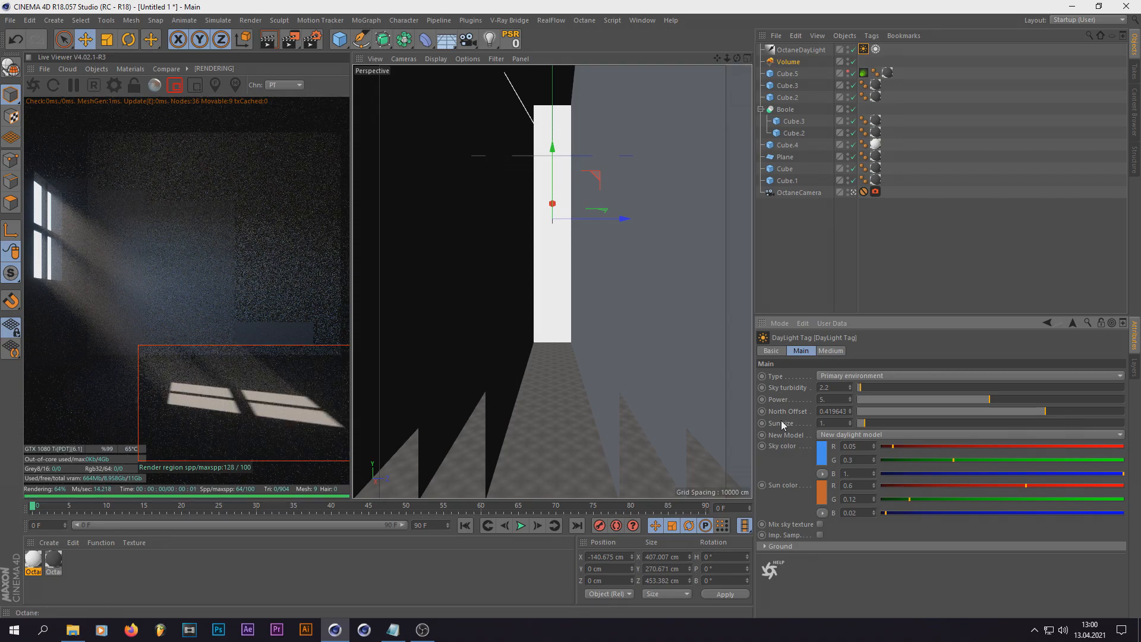
left_click_drag(132, 204, 230, 419)
left_click_drag(0, 211, 0, 195)
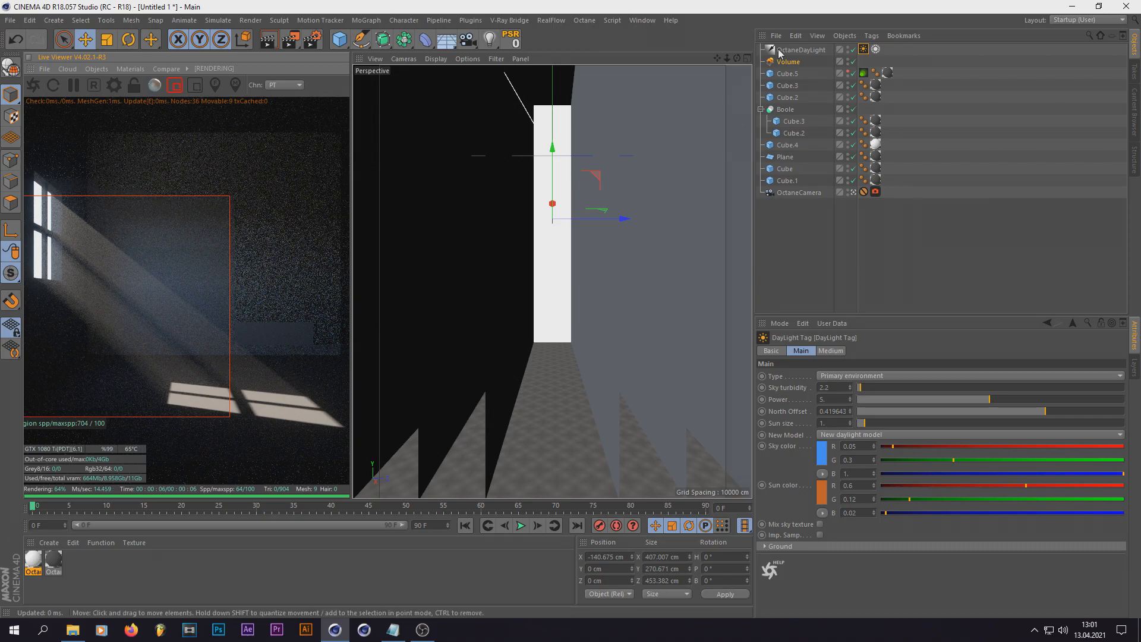
- Set the Octane camera's post-processing bloom power to about 109 and place the render region across the room
left_click(876, 193)
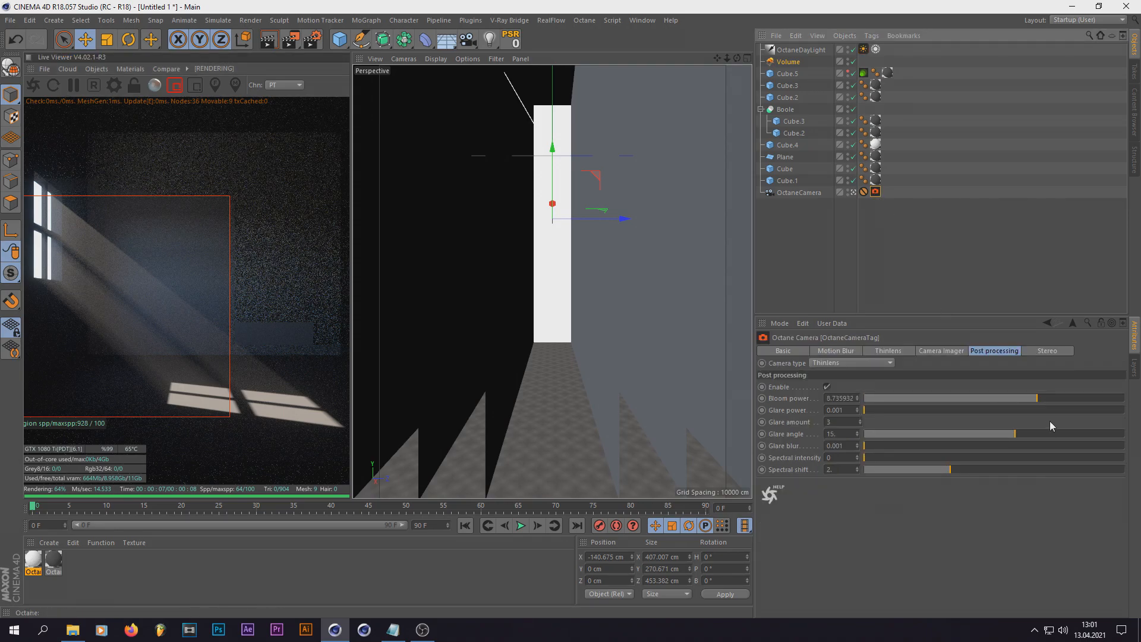
left_click_drag(1021, 404, 1085, 403)
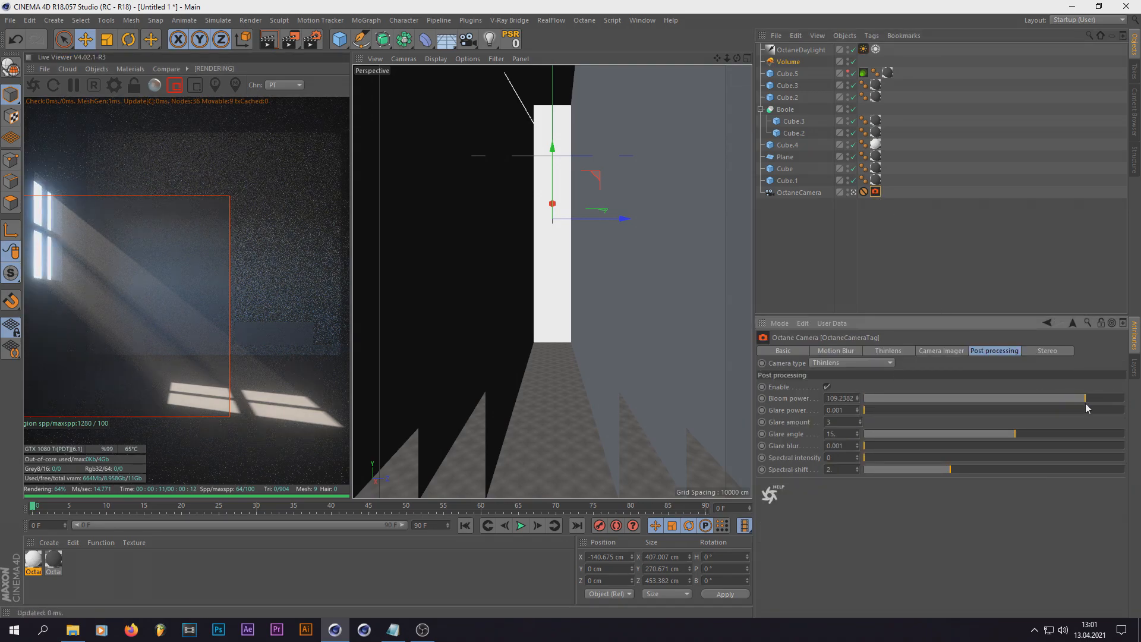
left_click_drag(176, 158, 419, 392)
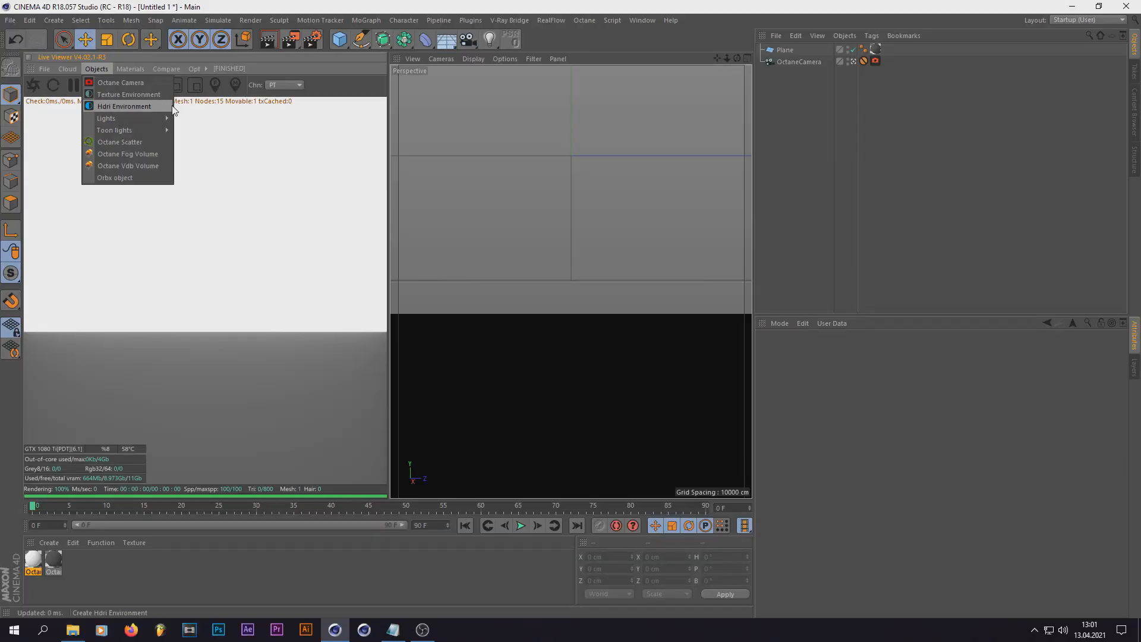
- Add an Octane daylight to the plane scene and add fog as its medium
mouse_move(159, 118)
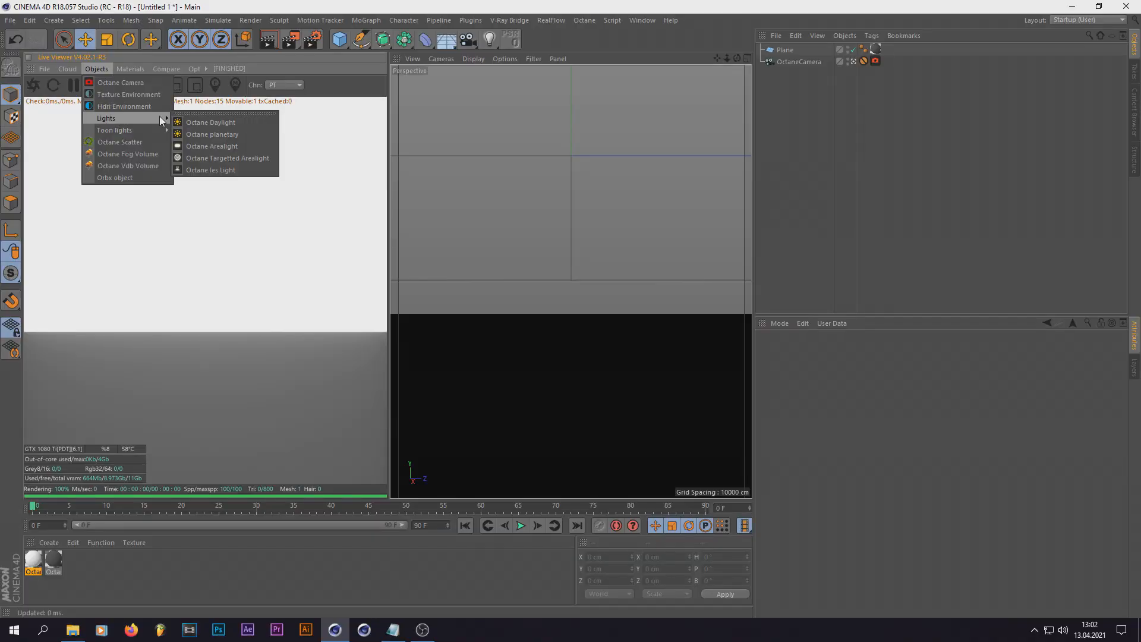
left_click(193, 118)
left_click(830, 350)
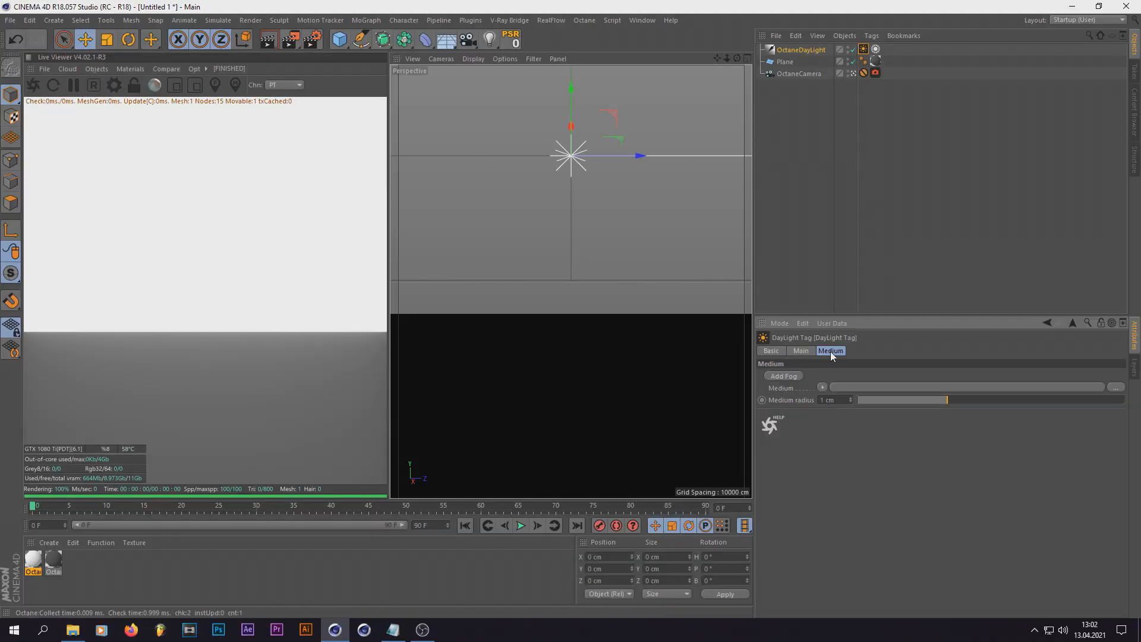
left_click(789, 379)
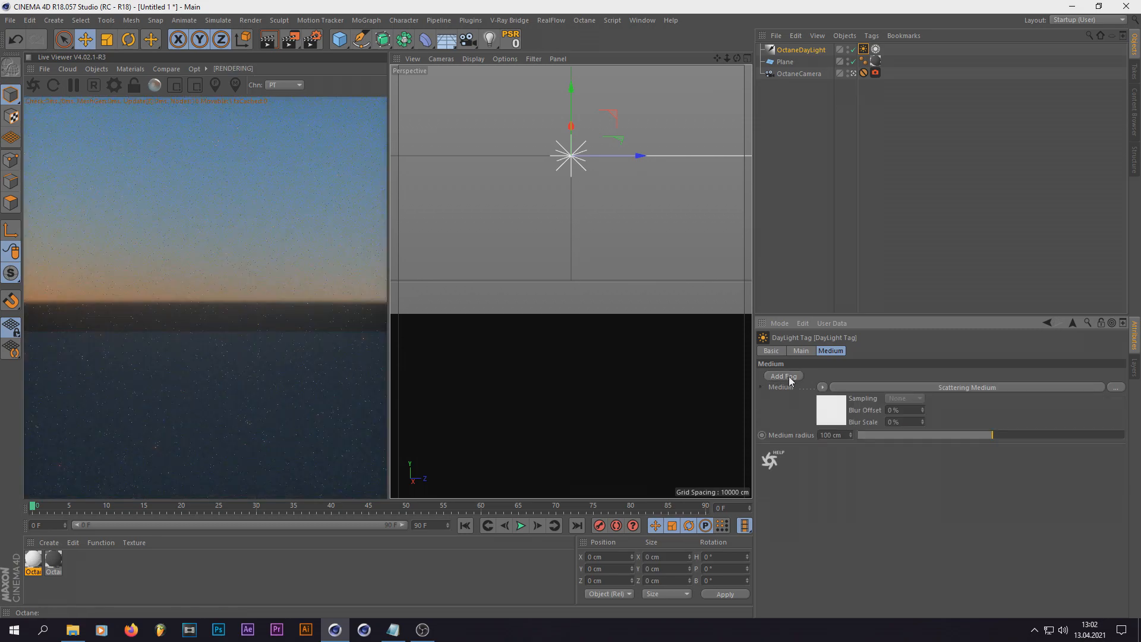
- Set the absorption colour of the daylight's scattering medium to white
left_click(841, 412)
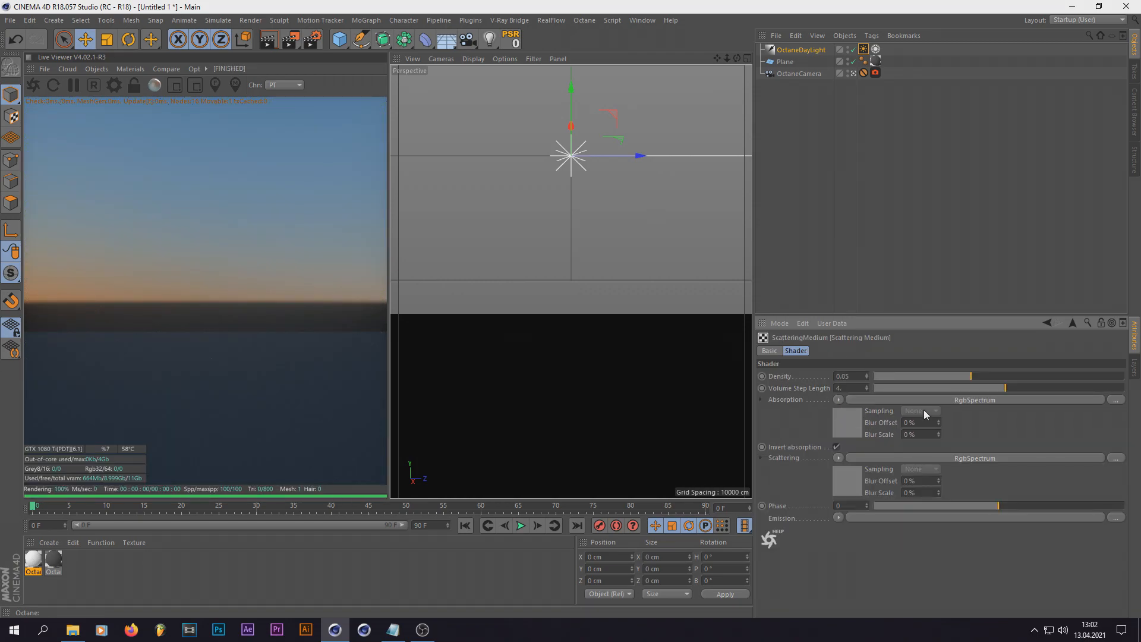
left_click(847, 416)
left_click(796, 399)
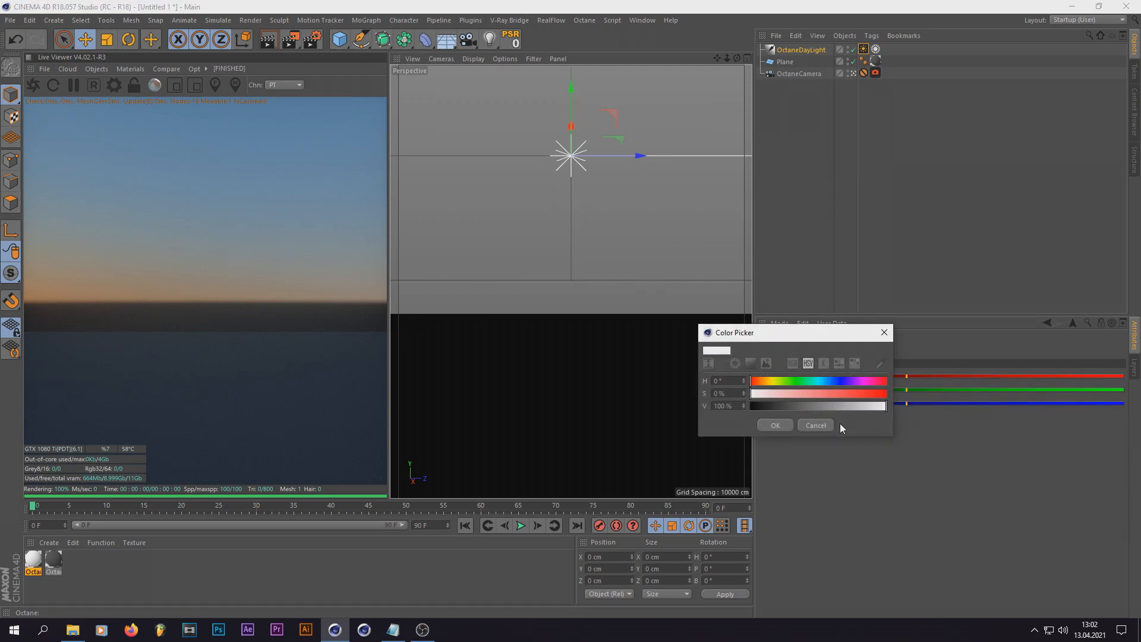
key("Return")
left_click(1047, 323)
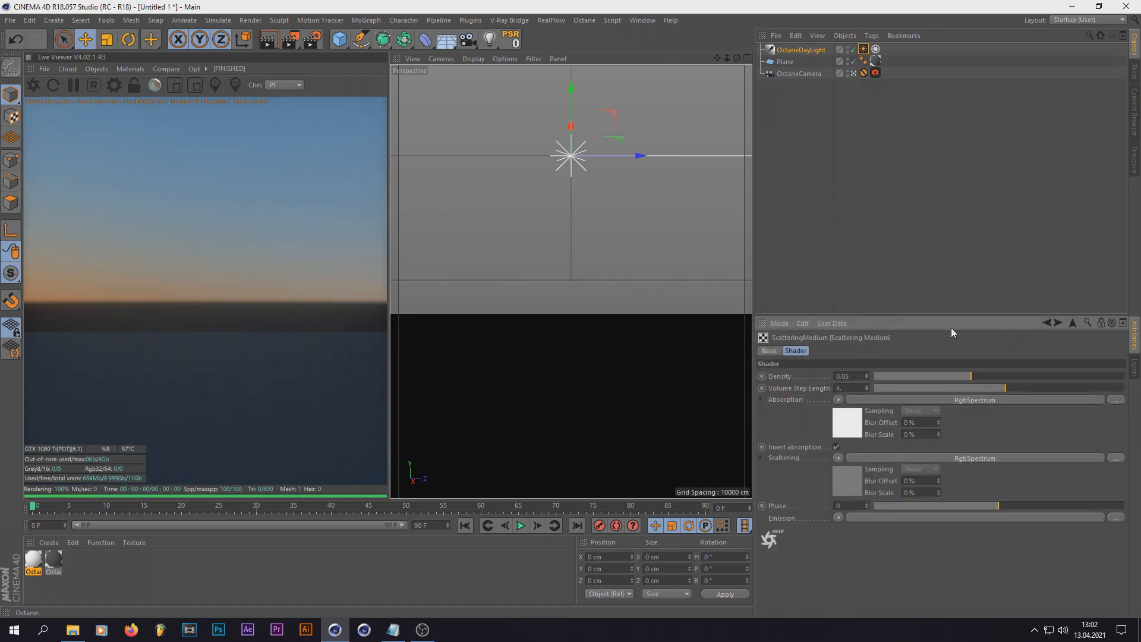
- Raise the fog medium's density, then add a cube and lower it to just above the ground plane's horizon
left_click_drag(971, 376, 1039, 379)
left_click_drag(336, 35, 447, 55)
left_click_drag(575, 130, 582, 258)
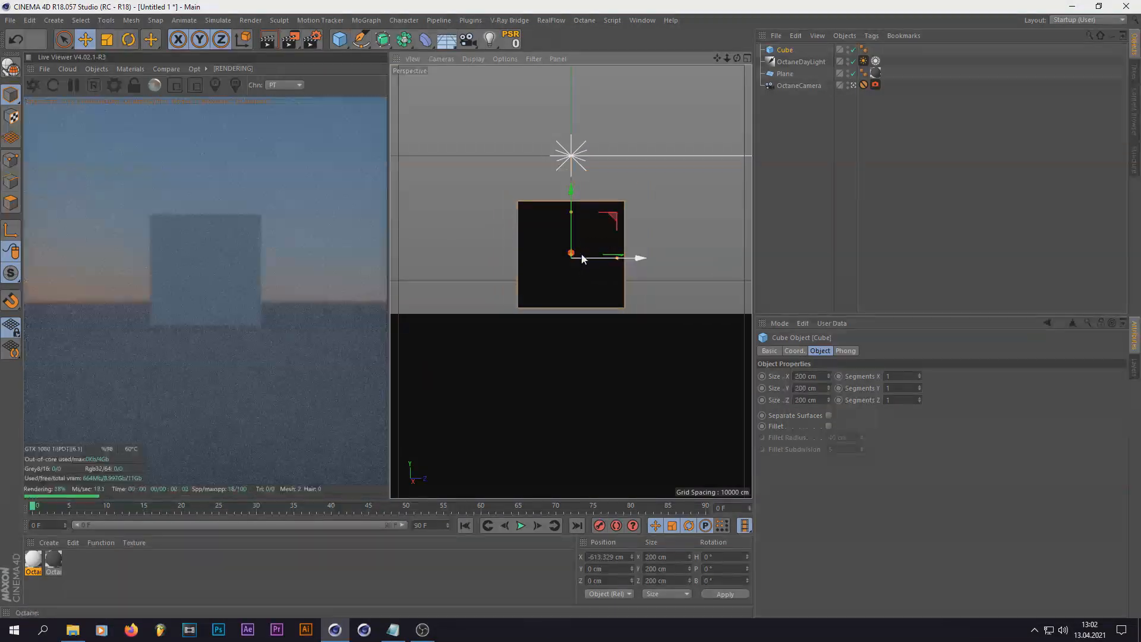
- Select the Octane daylight and open the settings of its daylight tag
left_click(793, 256)
left_click(788, 63)
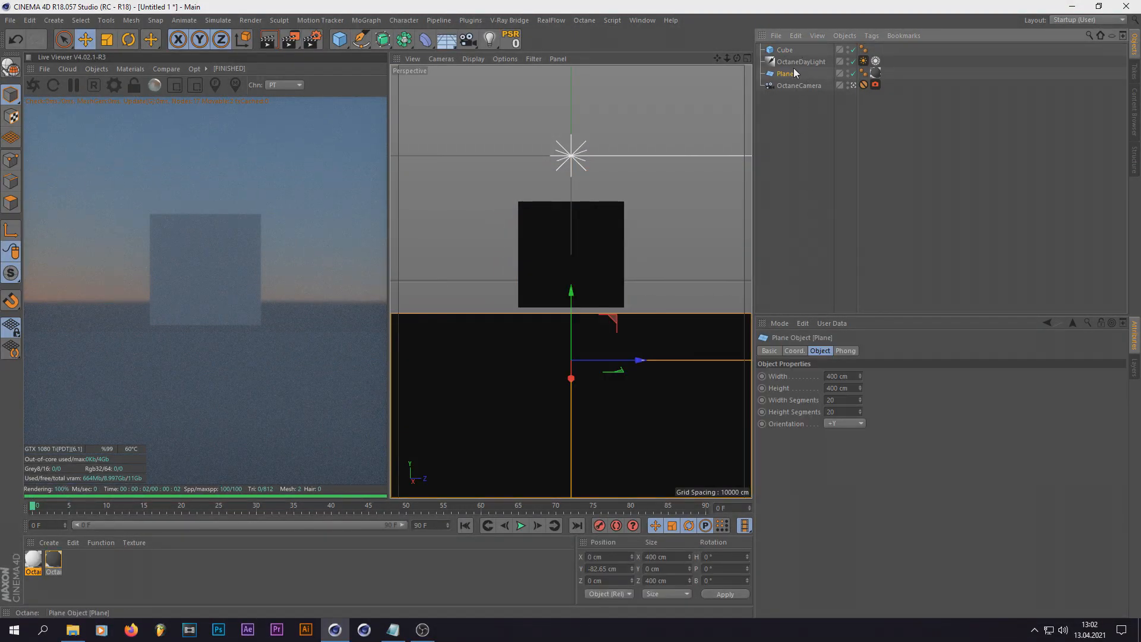
double_click(804, 63)
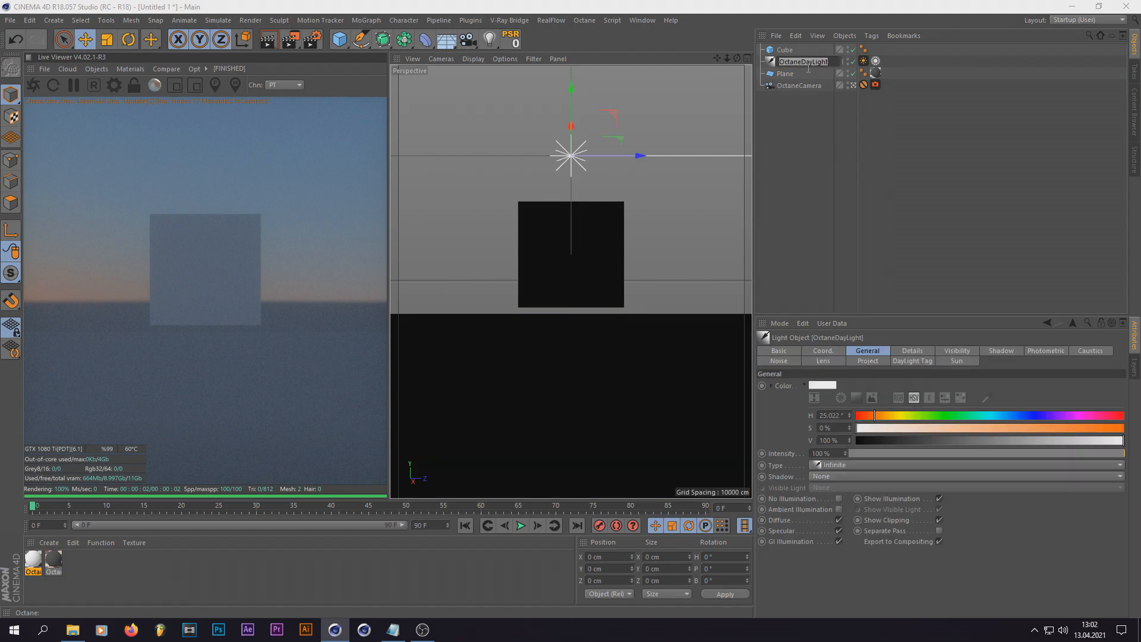
key("Return")
left_click(863, 61)
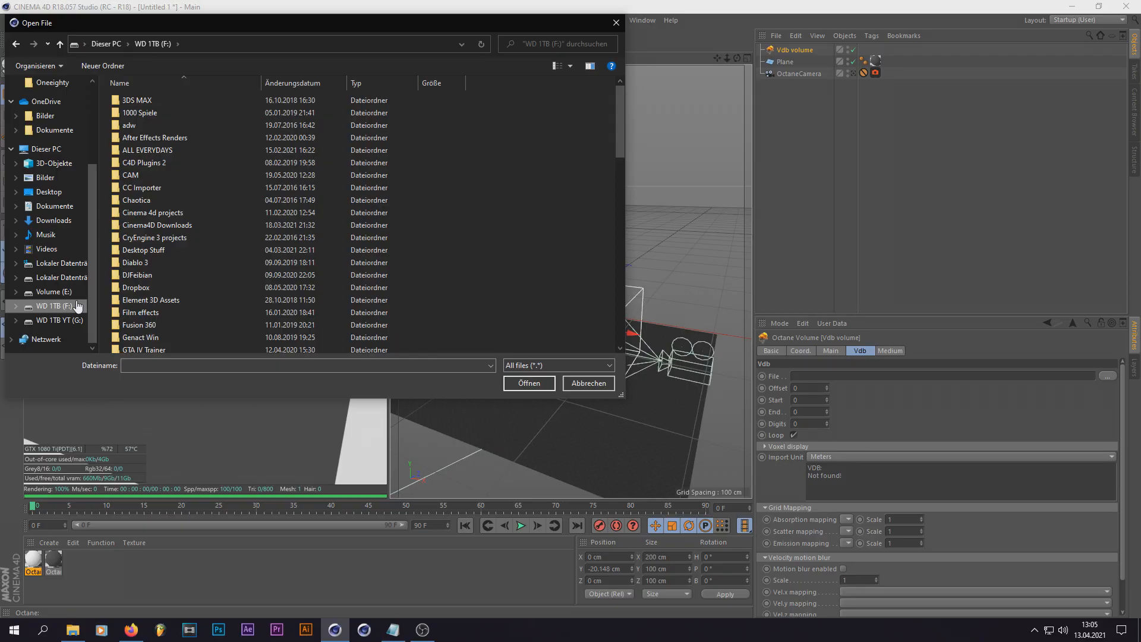
- Load Cloud_18.vdb from the Patrick4D Cloud essentials Vol1 Clouds folder into the VDB volume
double_click(185, 225)
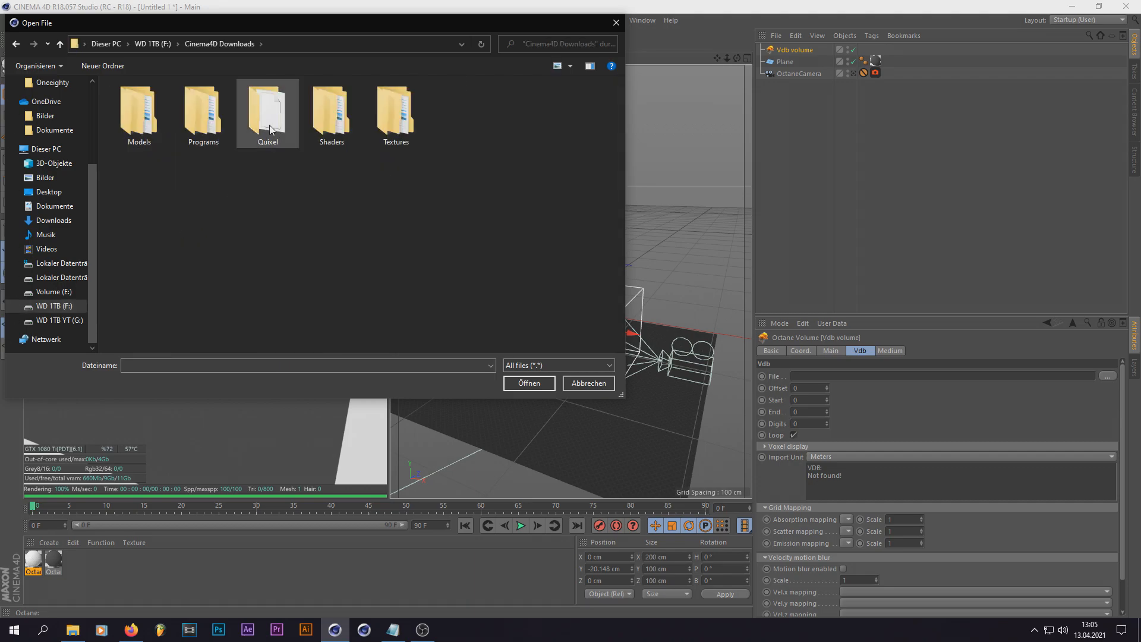
double_click(136, 119)
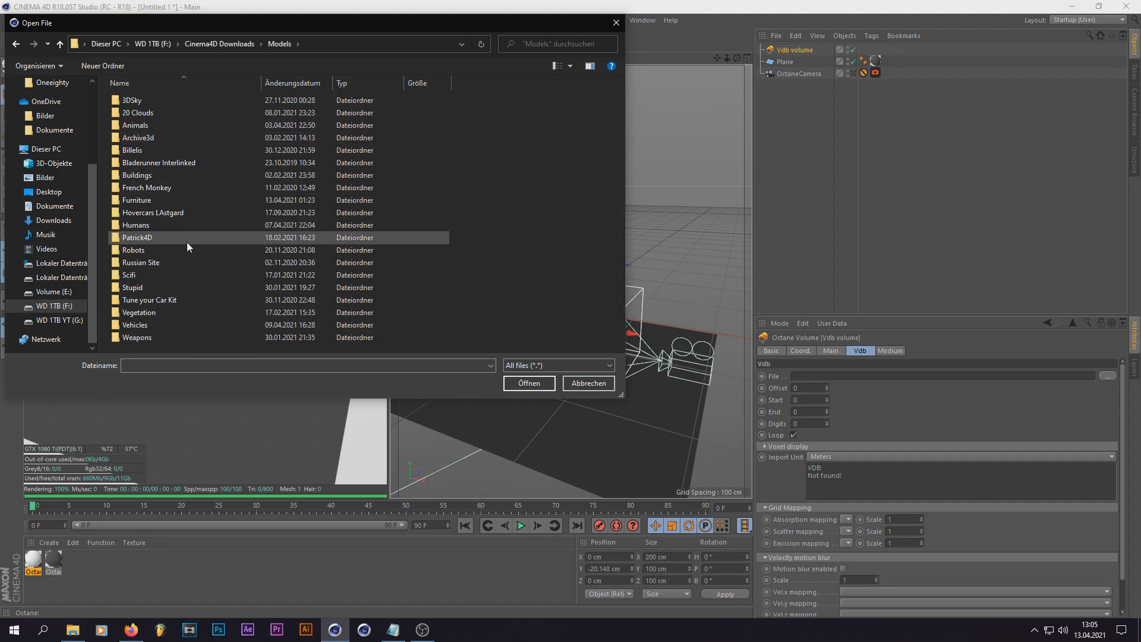
double_click(137, 237)
double_click(134, 100)
double_click(124, 145)
double_click(145, 103)
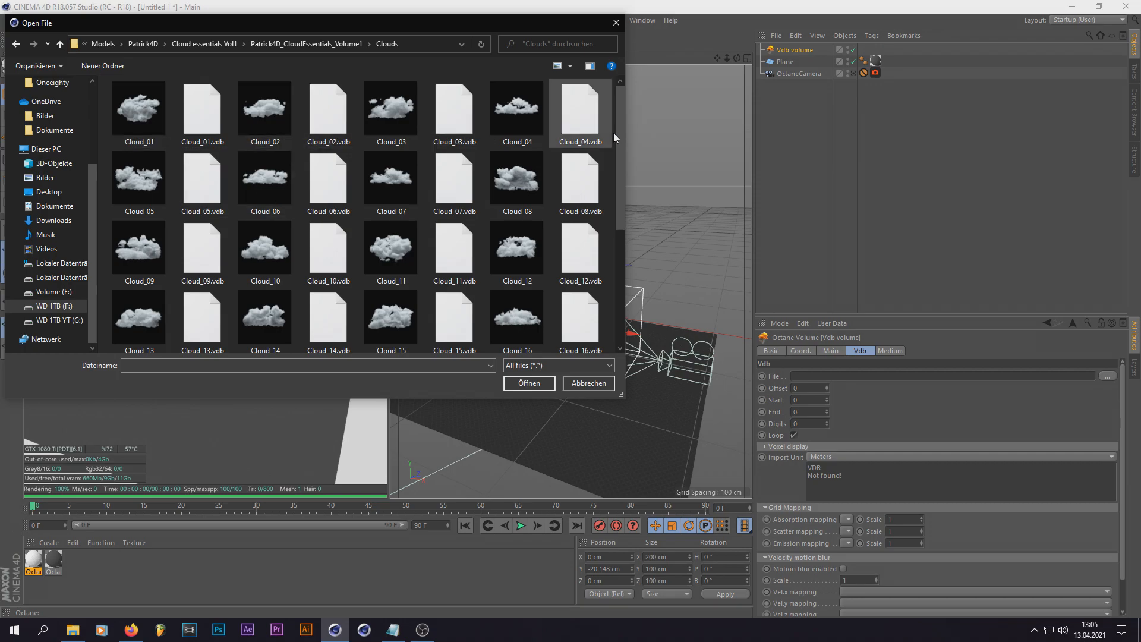
left_click_drag(618, 118, 615, 214)
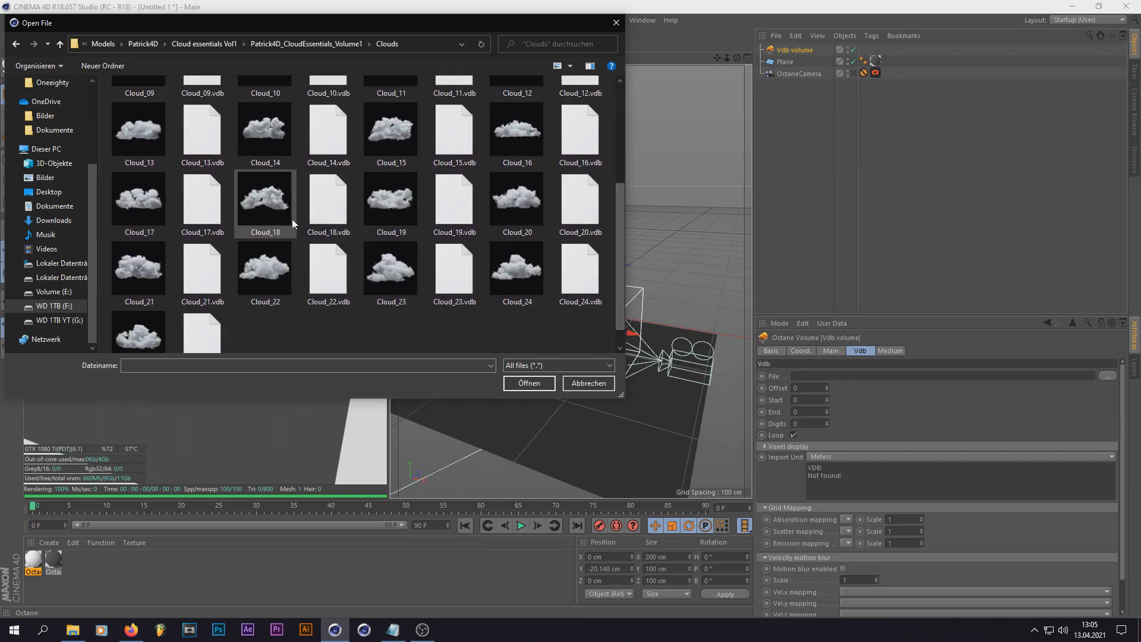
double_click(330, 213)
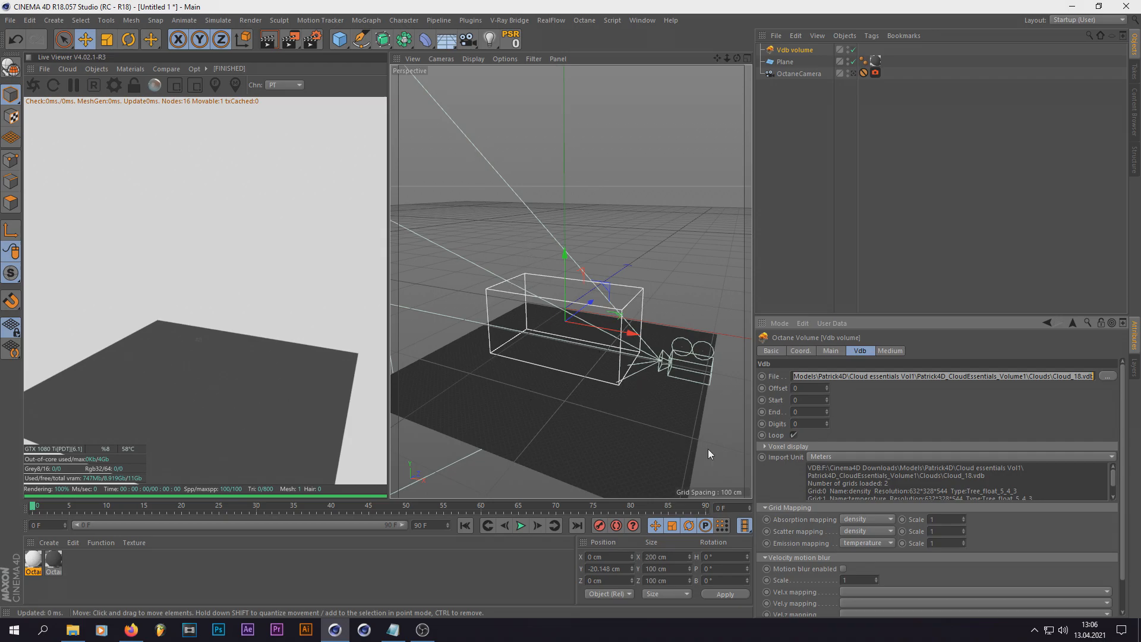
- Try Hectometers as the VDB volume's import unit, then set it to Decameters
left_click(825, 457)
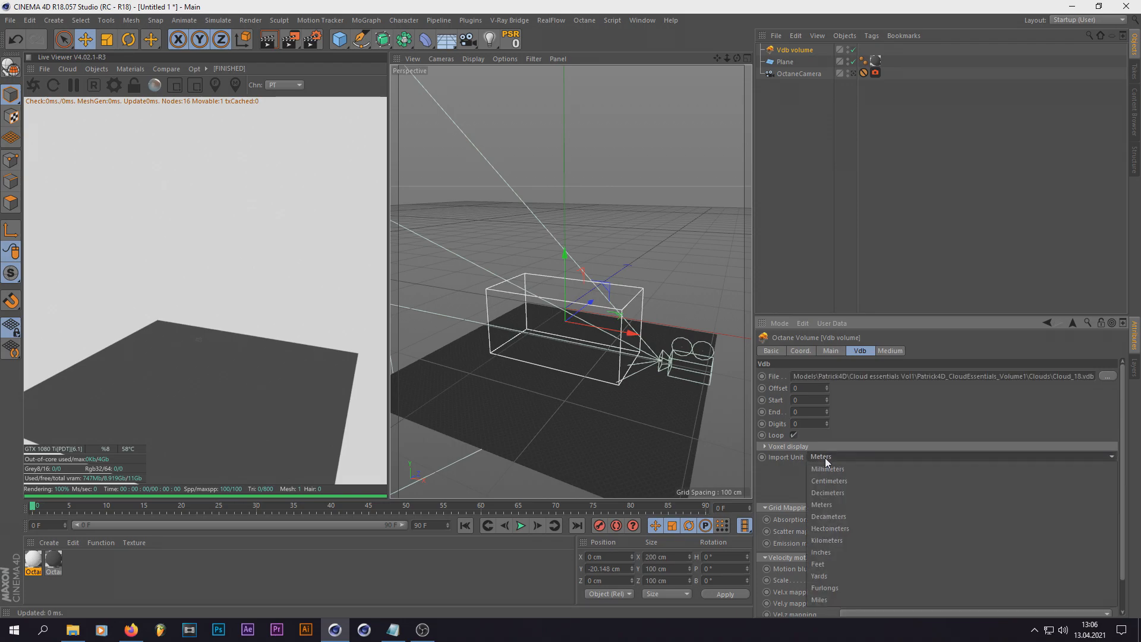
left_click(830, 530)
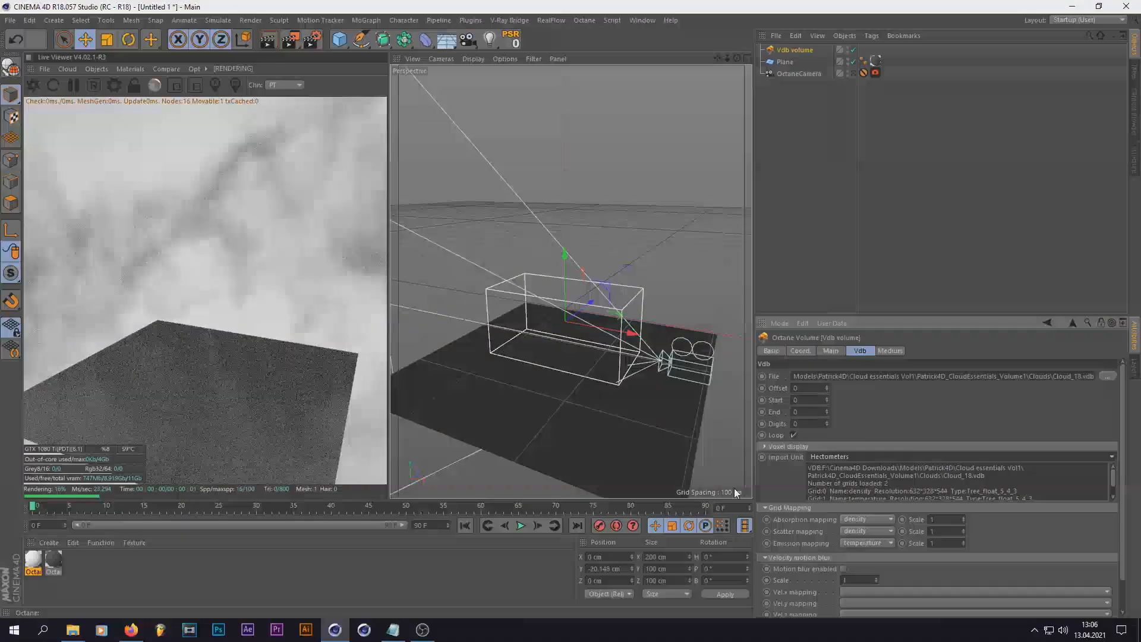
left_click(825, 458)
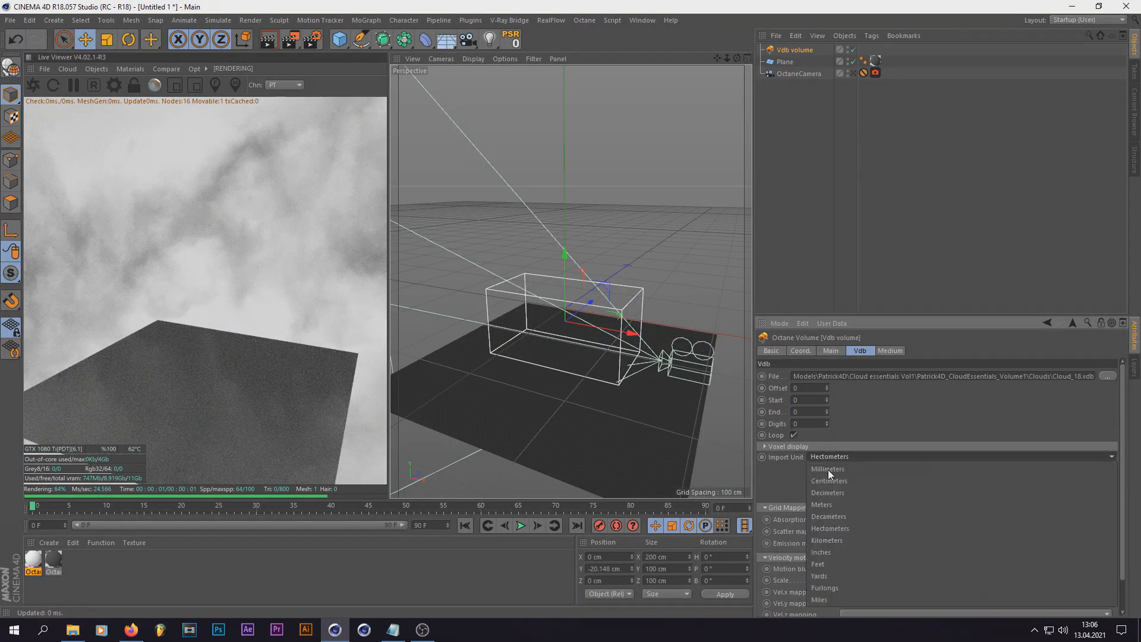
left_click(832, 519)
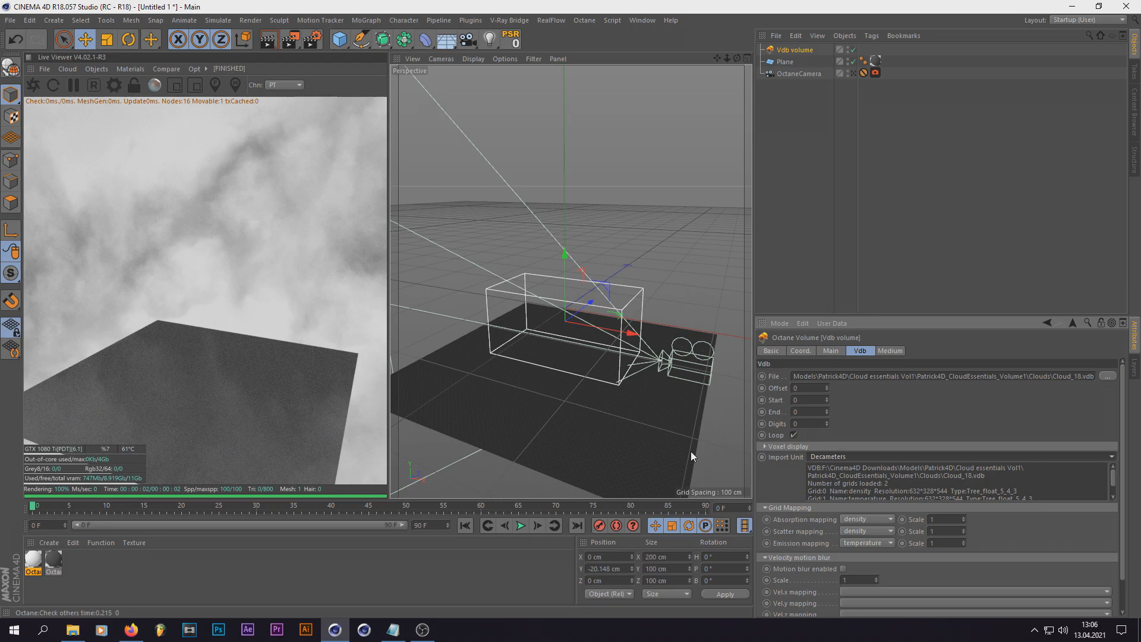
- Raise the VDB cloud volume to a Y position of about -12.9 cm and view it from above
left_click_drag(687, 450, 572, 330, "alt")
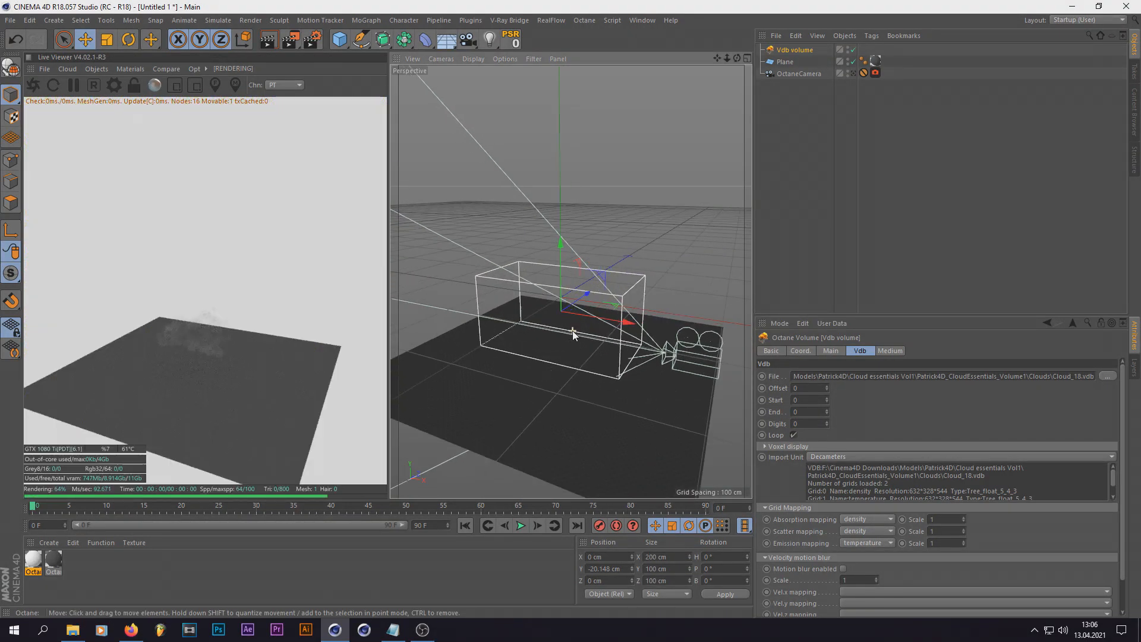
scroll(572, 330, "up", 2)
mouse_move(561, 247)
left_mouse_down()
mouse_move(561, 265)
mouse_move(558, 235)
left_mouse_up()
left_click_drag(737, 58, 653, 61)
left_click_drag(570, 281, 616, 140, "alt")
- Add an Octane daylight to the cloud scene and disable its Sun expression tag
left_click(98, 69)
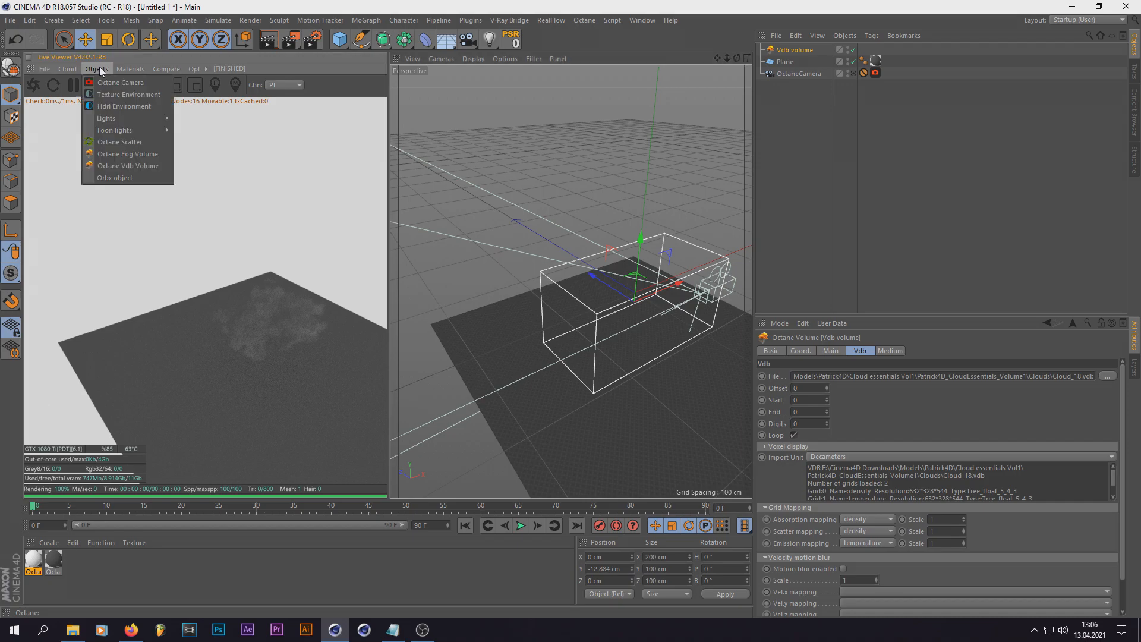
mouse_move(155, 121)
left_click(205, 123)
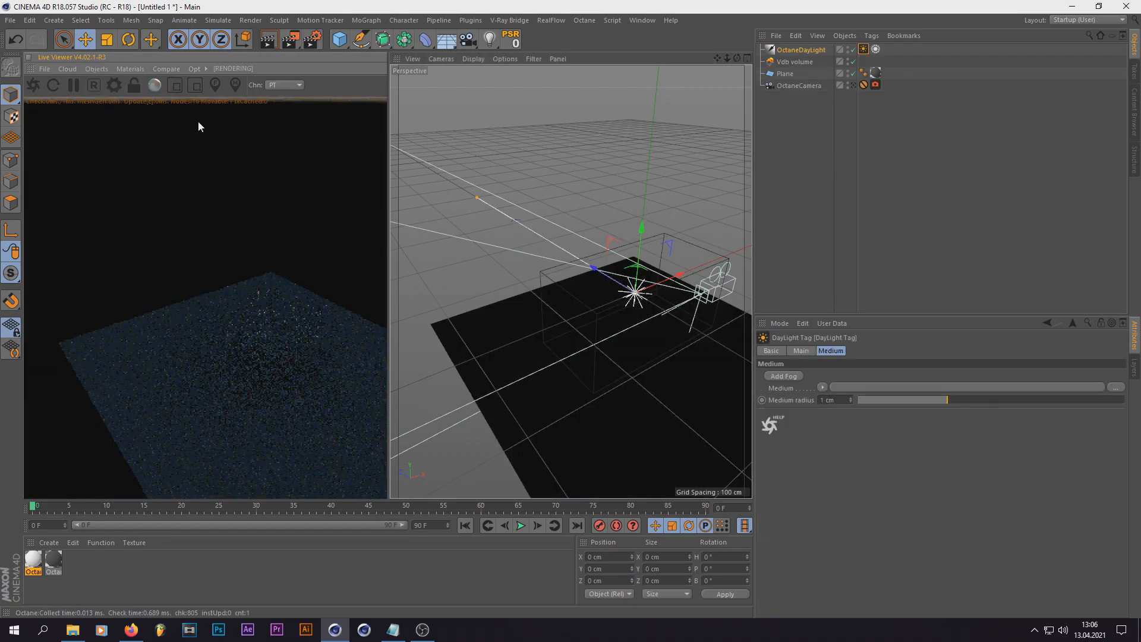
left_click(775, 354)
left_click(773, 353)
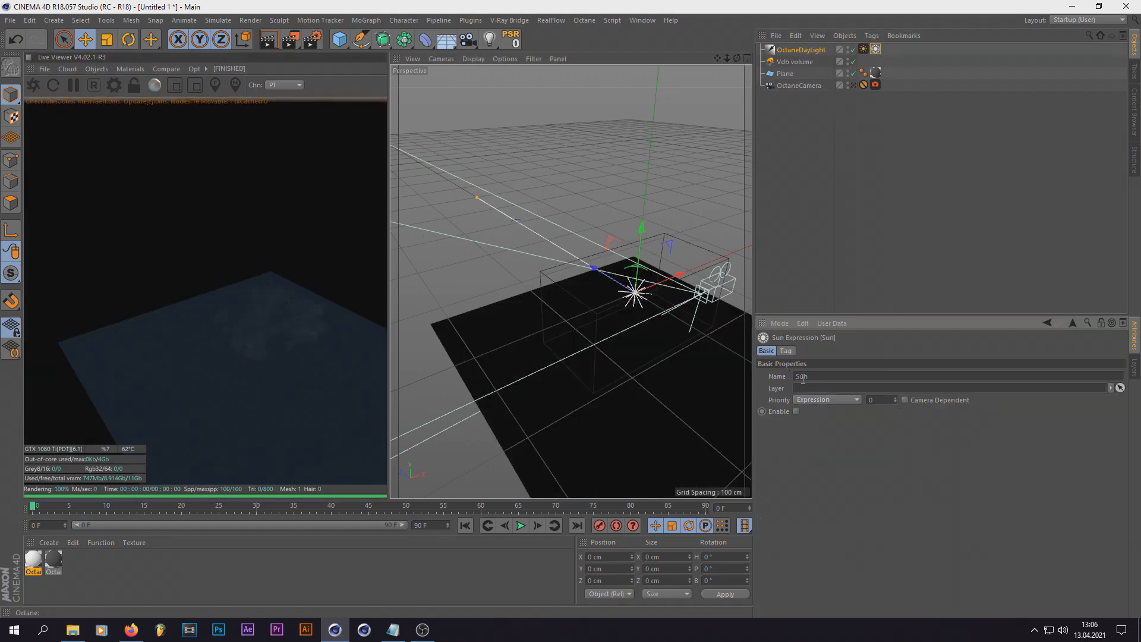
- Re-enable the daylight's Sun expression tag, show its time and location settings, and view the sunlit cloud up close
left_click(797, 411)
left_click(785, 351)
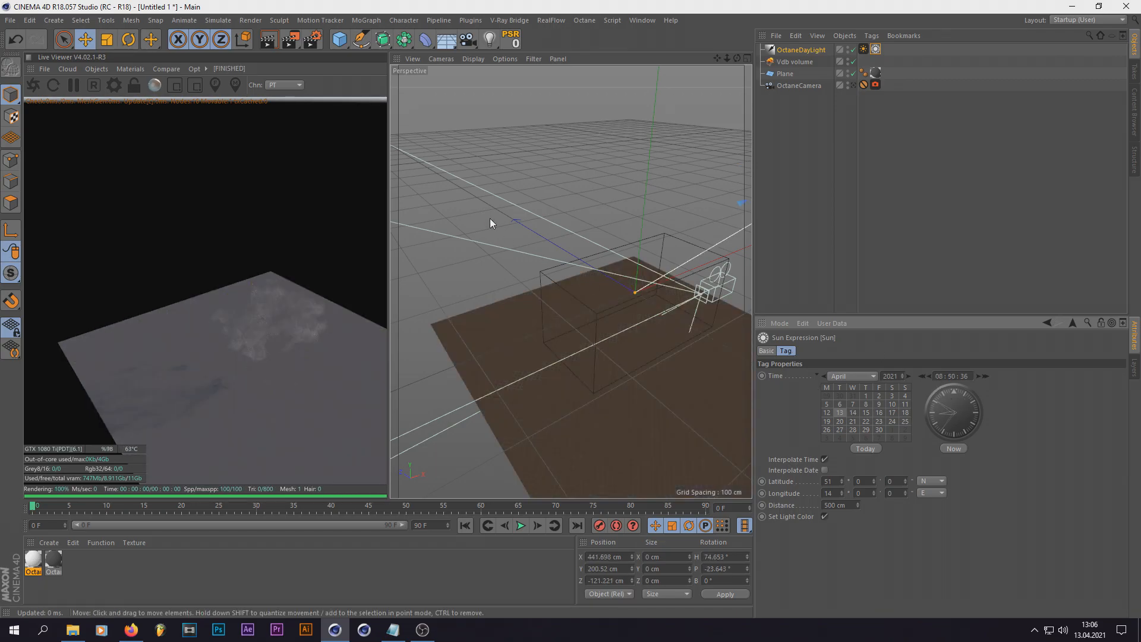
scroll(590, 265, "up", 5)
left_click_drag(590, 266, 611, 105, "alt")
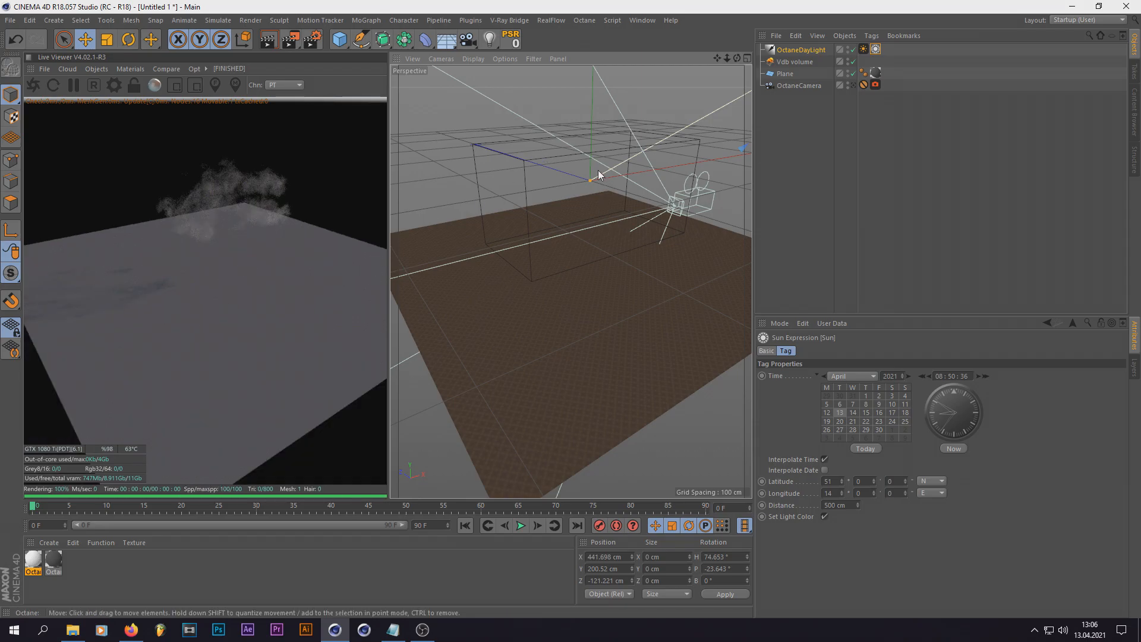
scroll(596, 169, "up", 2)
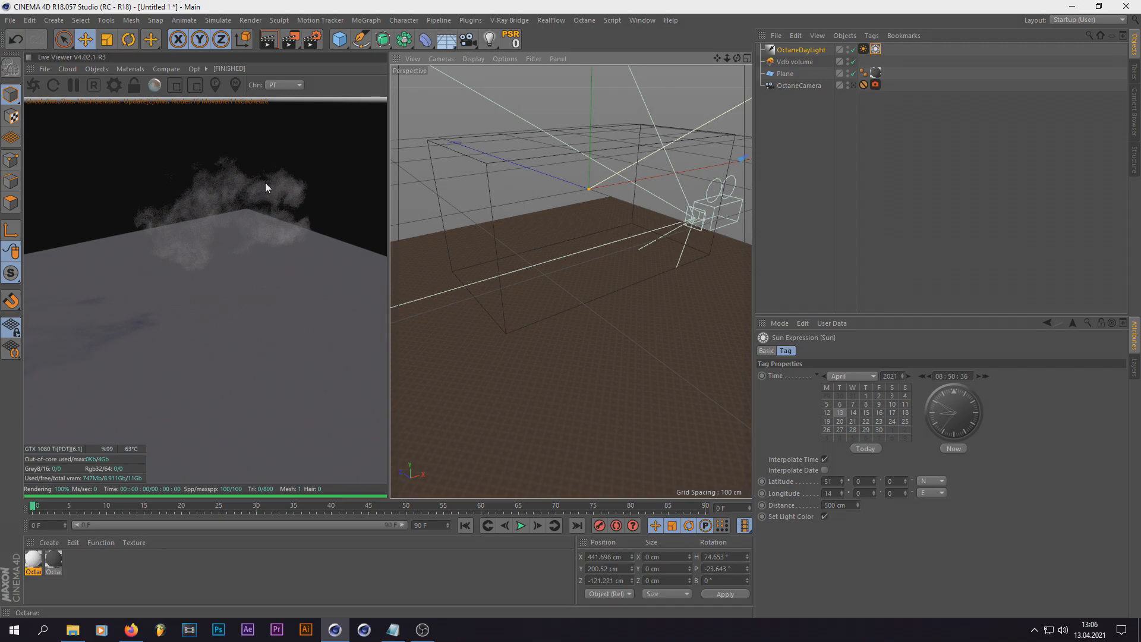
- Reduce the Volume Step Length in the VDB cloud's volume medium to about 0.247 for finer cloud detail
left_click(826, 63)
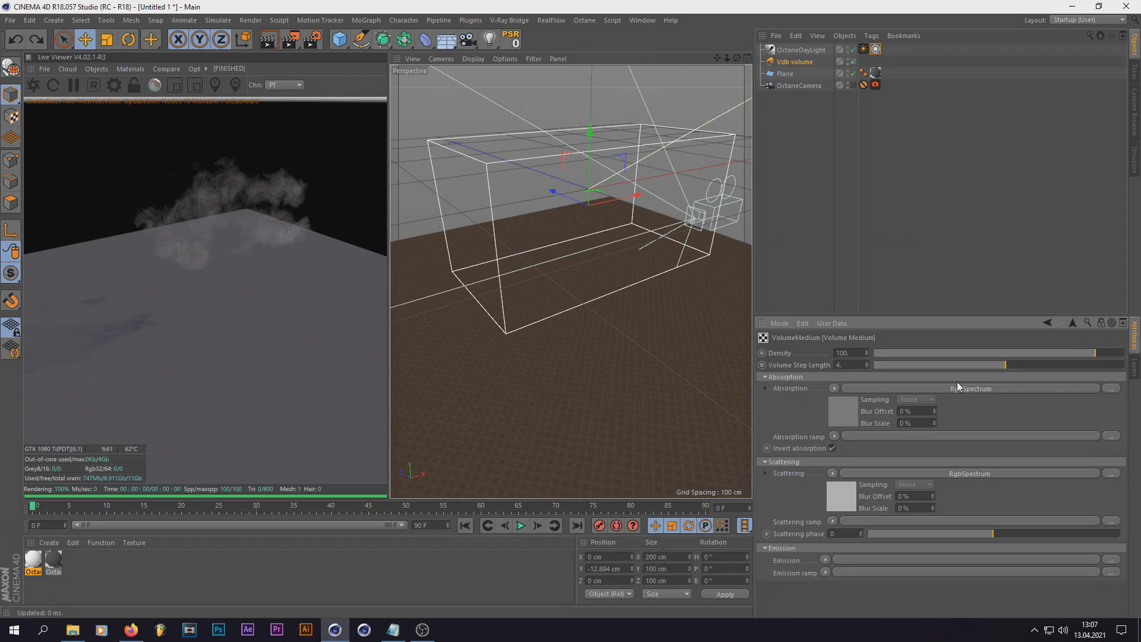
scroll(506, 190, "up", 8)
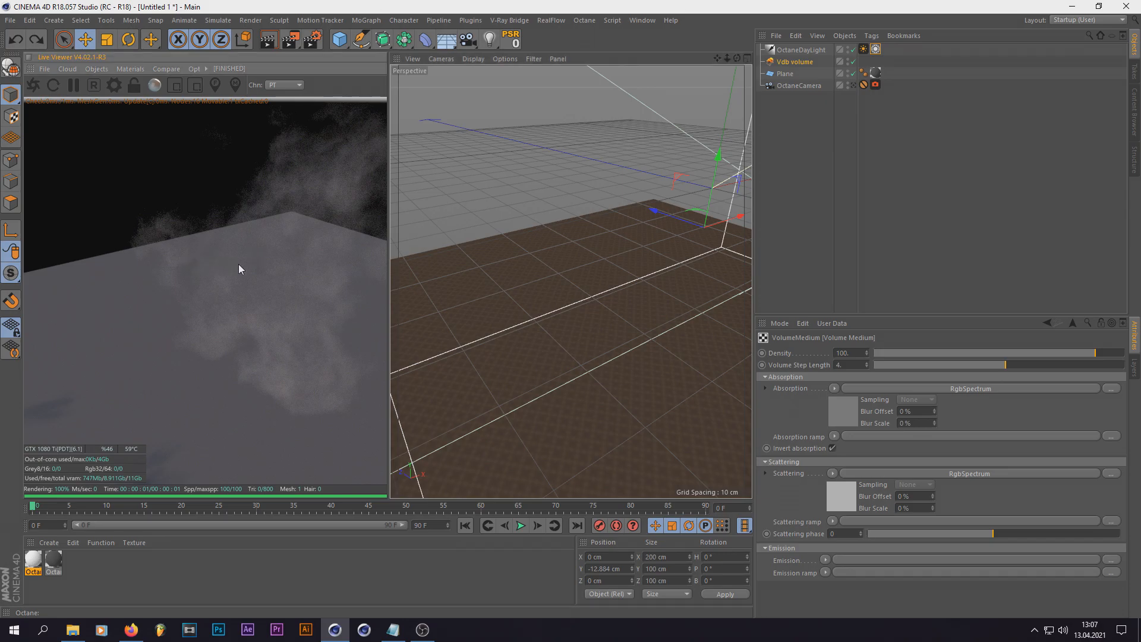
scroll(466, 331, "down", 5)
scroll(591, 276, "up", 5)
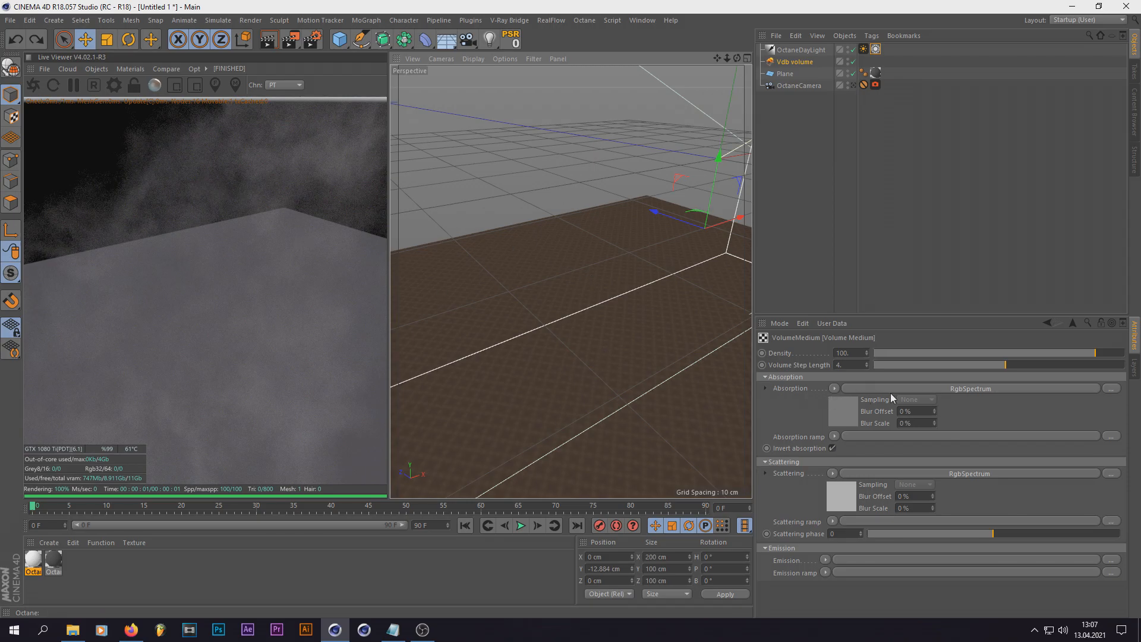
left_click_drag(1002, 370, 924, 365)
scroll(575, 297, "down", 3)
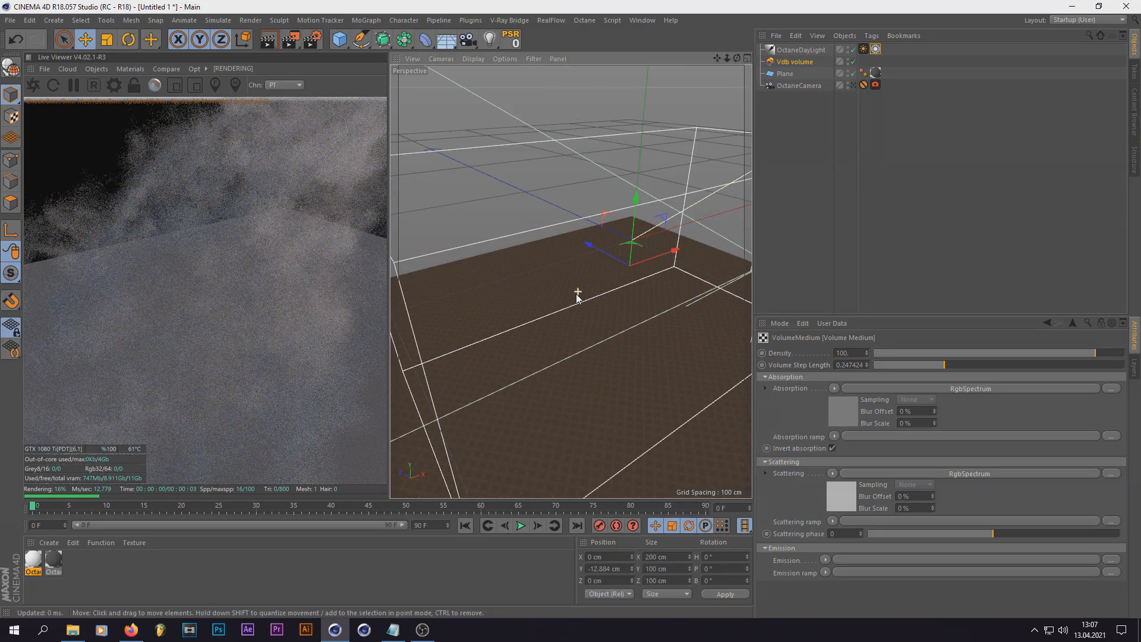
scroll(607, 270, "down", 3)
scroll(608, 270, "up", 3)
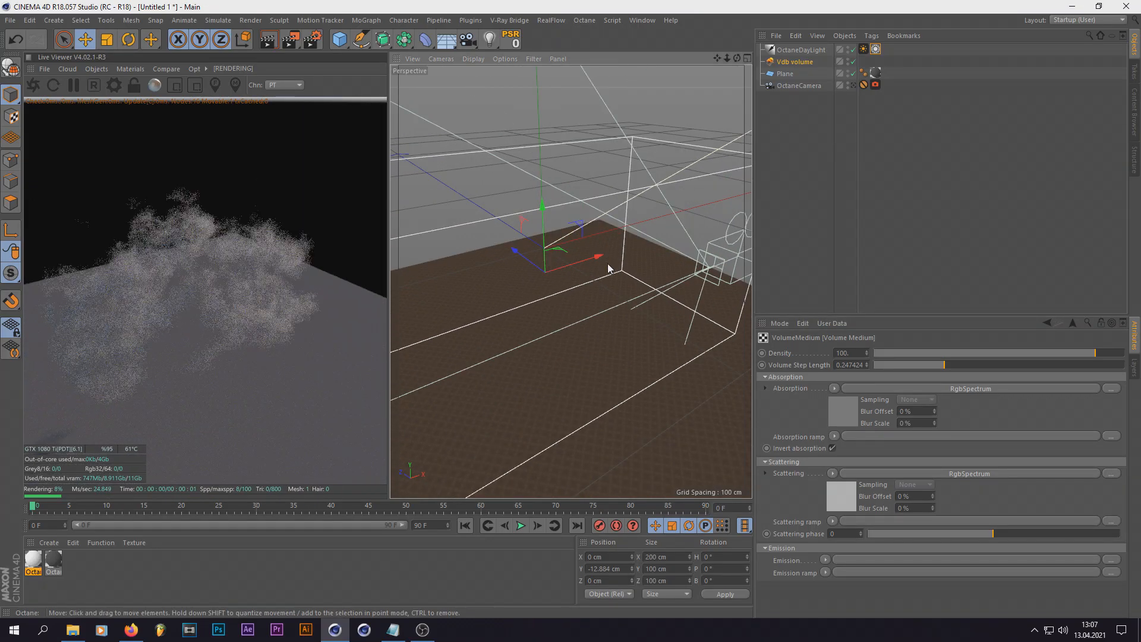
- Set the cloud medium's absorption RGB spectrum color to white, with R, G and B at 1
left_click(839, 412)
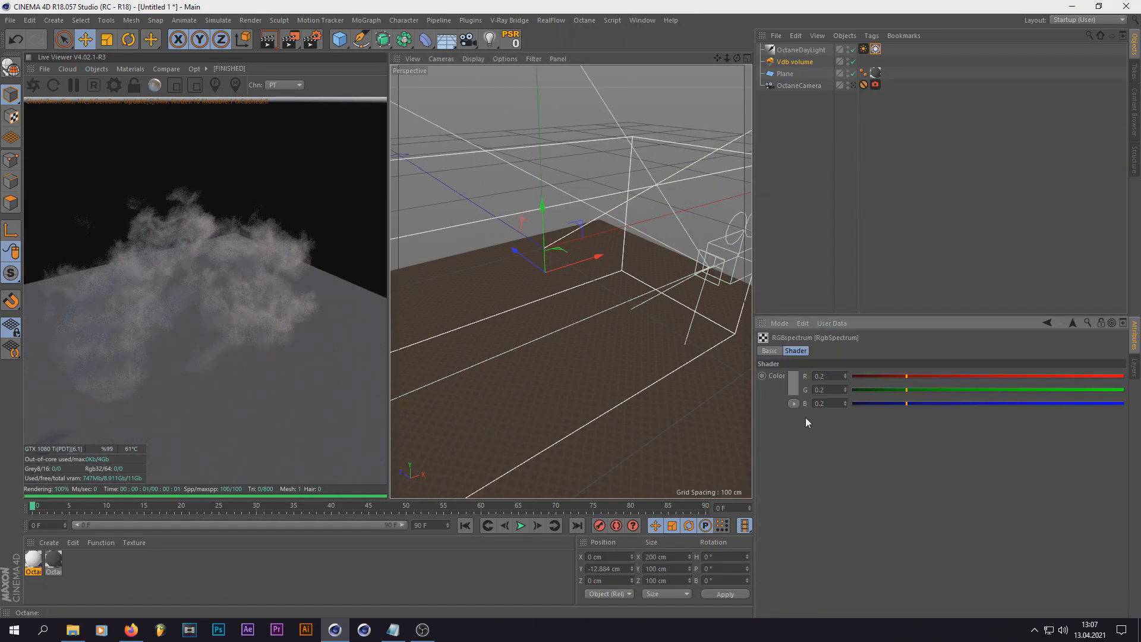
left_click(797, 384)
left_click_drag(789, 407, 884, 407)
left_click(784, 427)
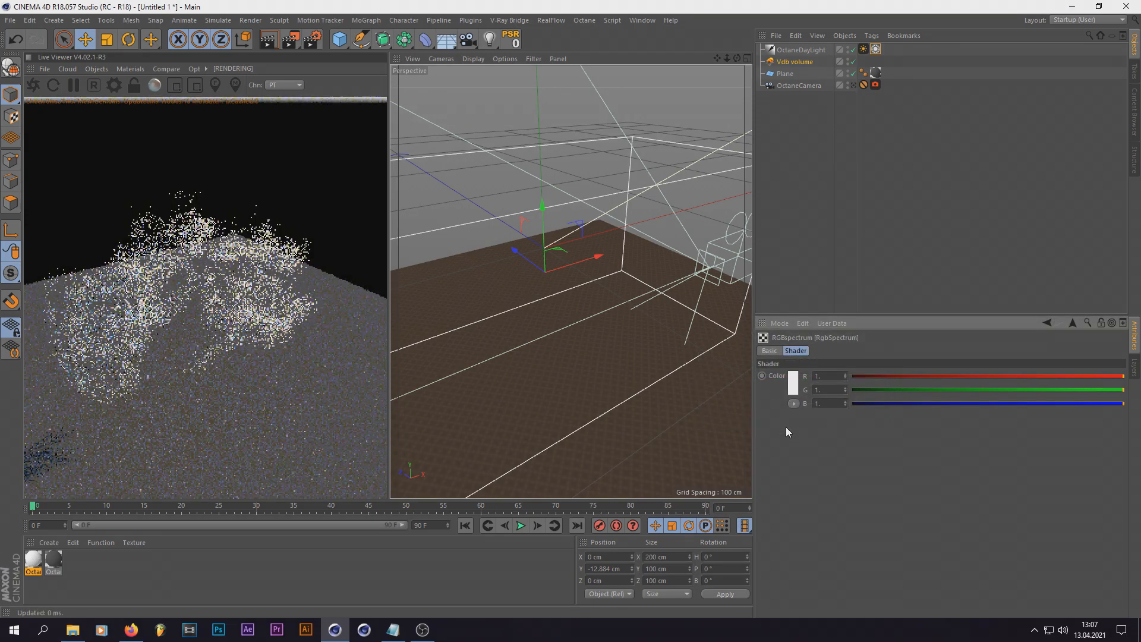
- Raise the density of the VDB cloud's volume medium to about 2583
left_click(782, 67)
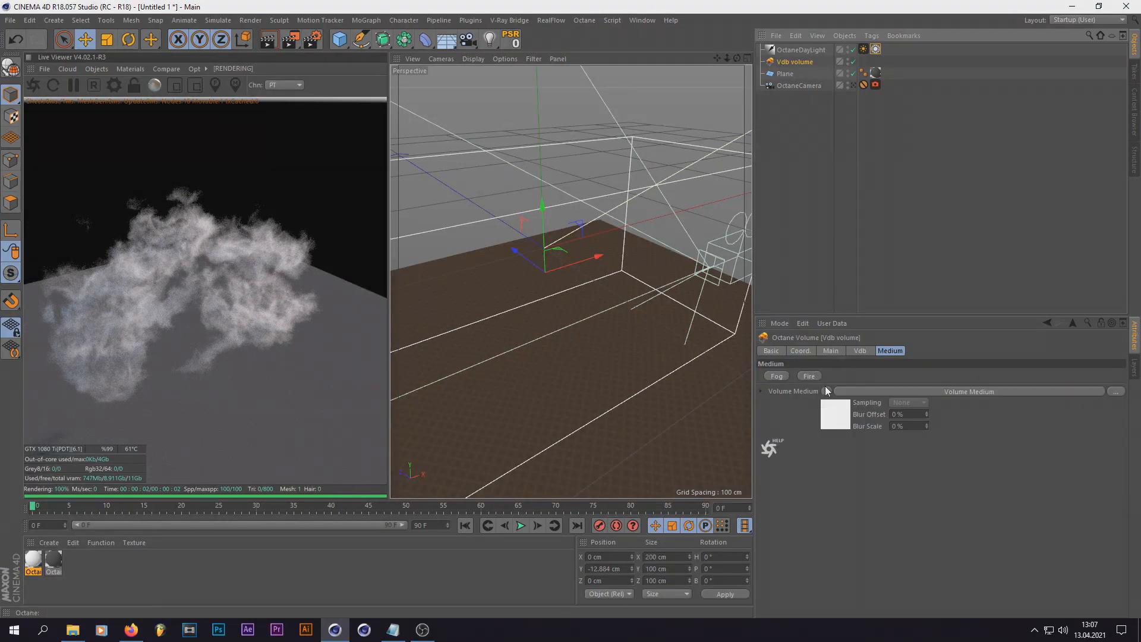
left_click(858, 399)
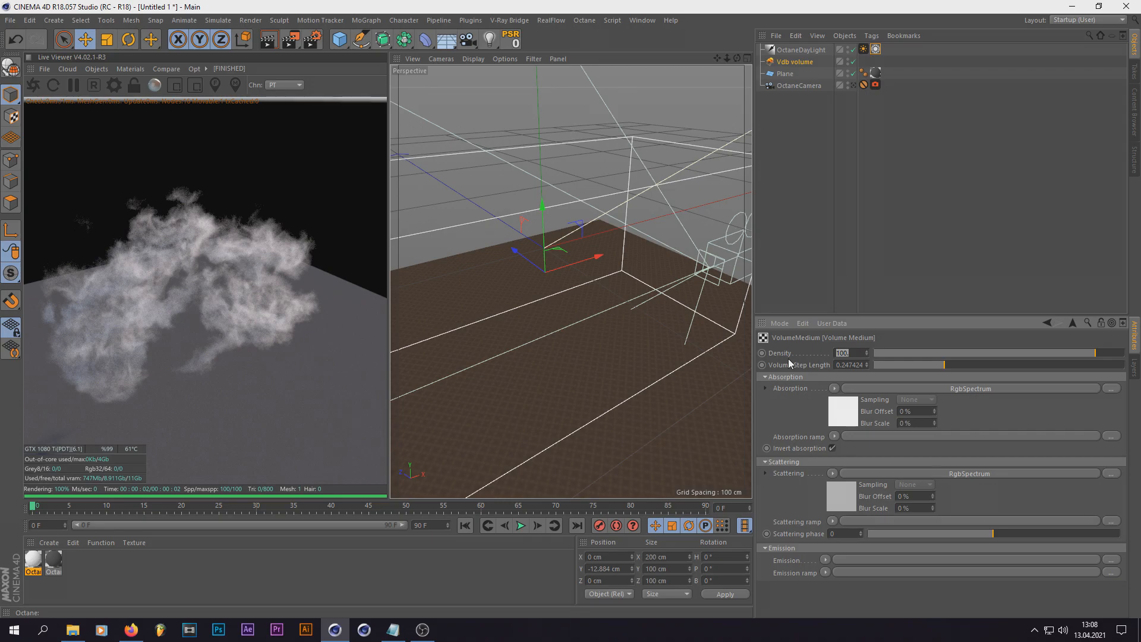
key("Return")
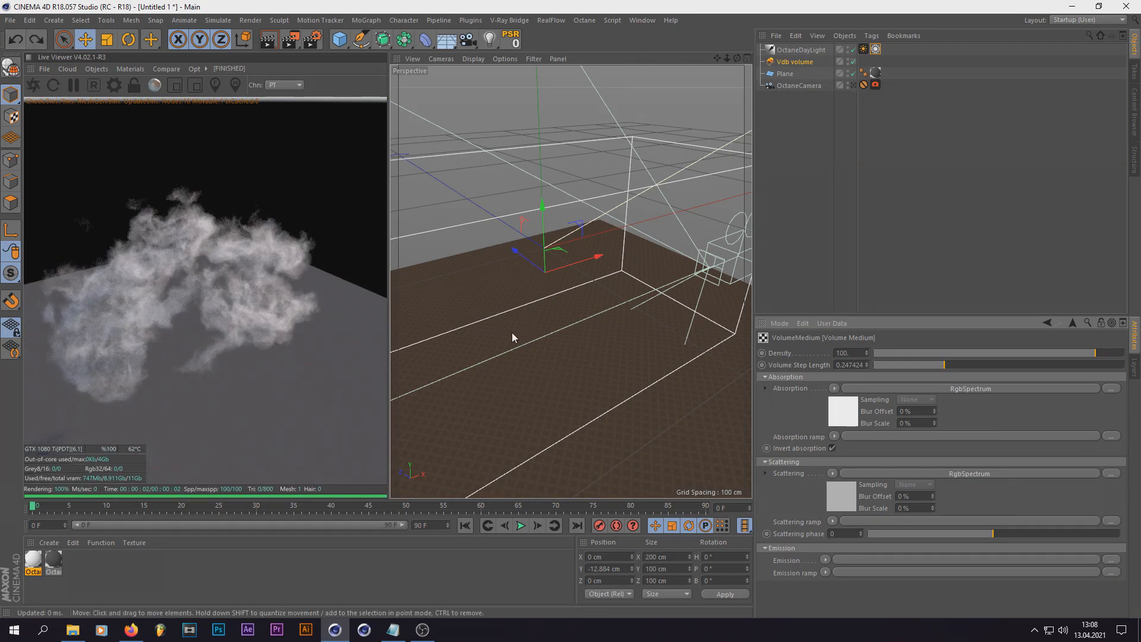
left_click_drag(1104, 353, 1125, 352)
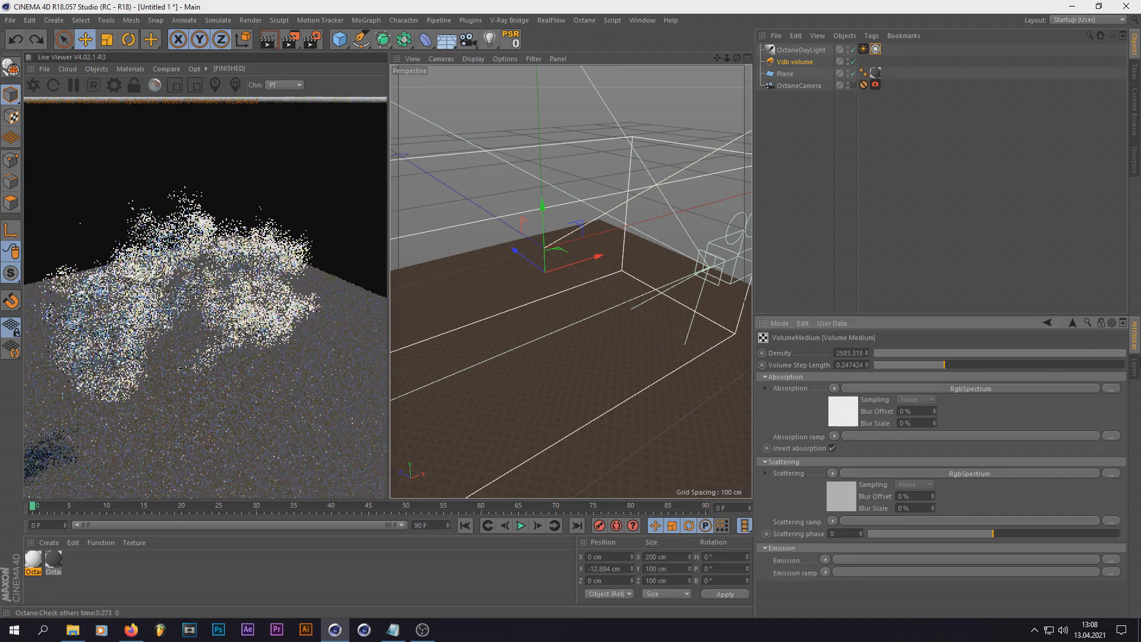
left_click_drag(737, 57, 621, 202)
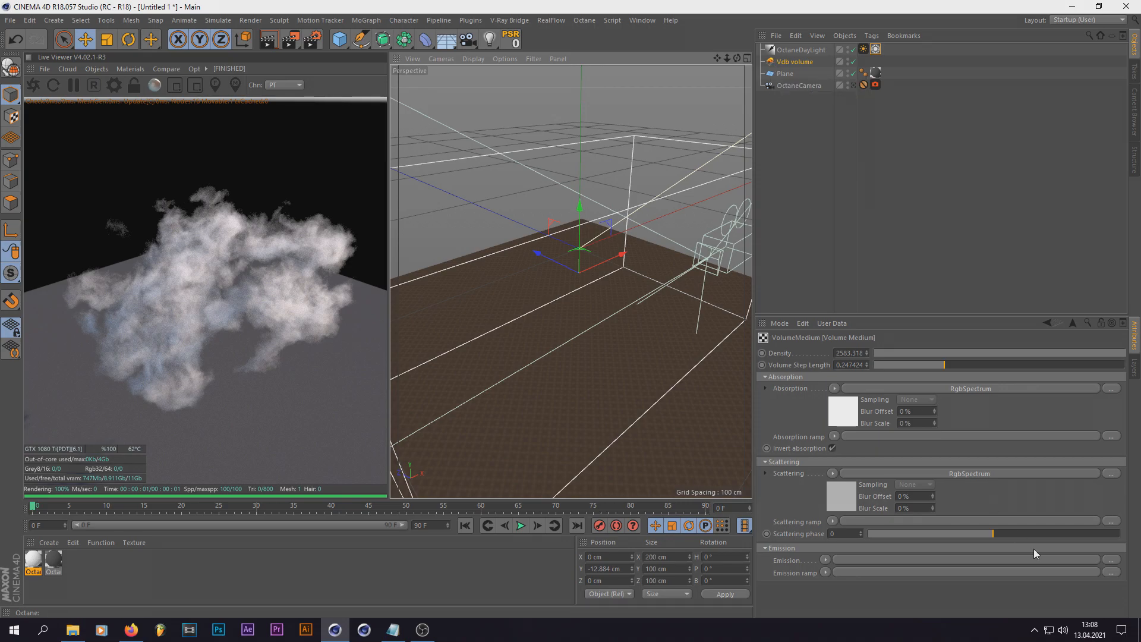
- Set the cloud medium's scattering phase to about 0.82 and view the cloud from a lower angle
left_click_drag(999, 534, 1053, 536)
left_click_drag(1078, 536, 1097, 534)
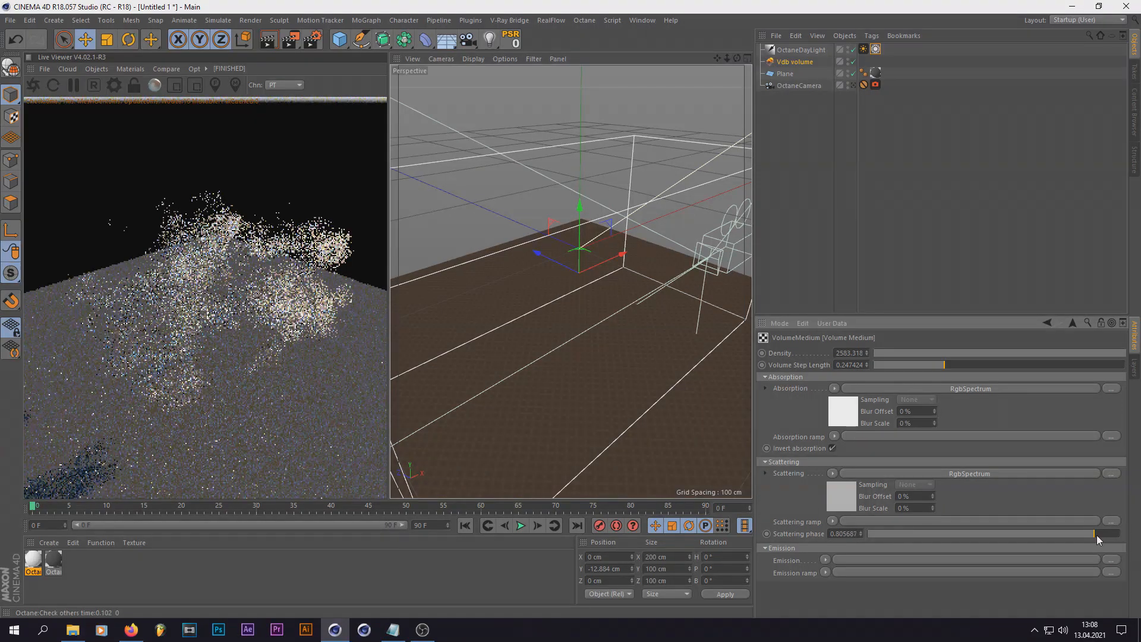
left_click_drag(737, 59, 734, 61)
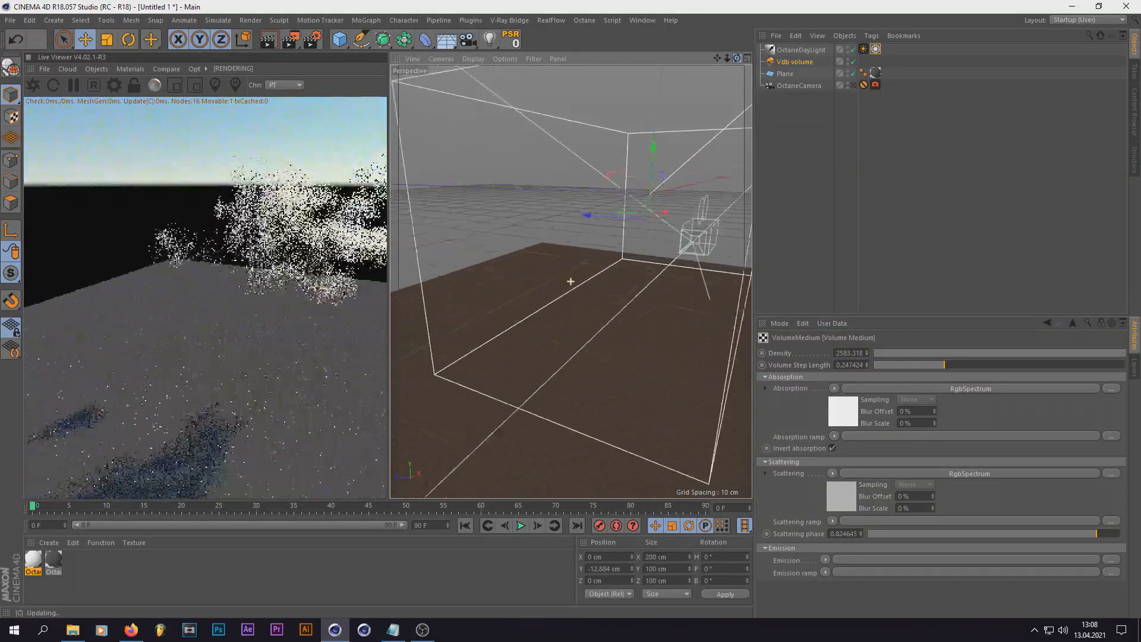
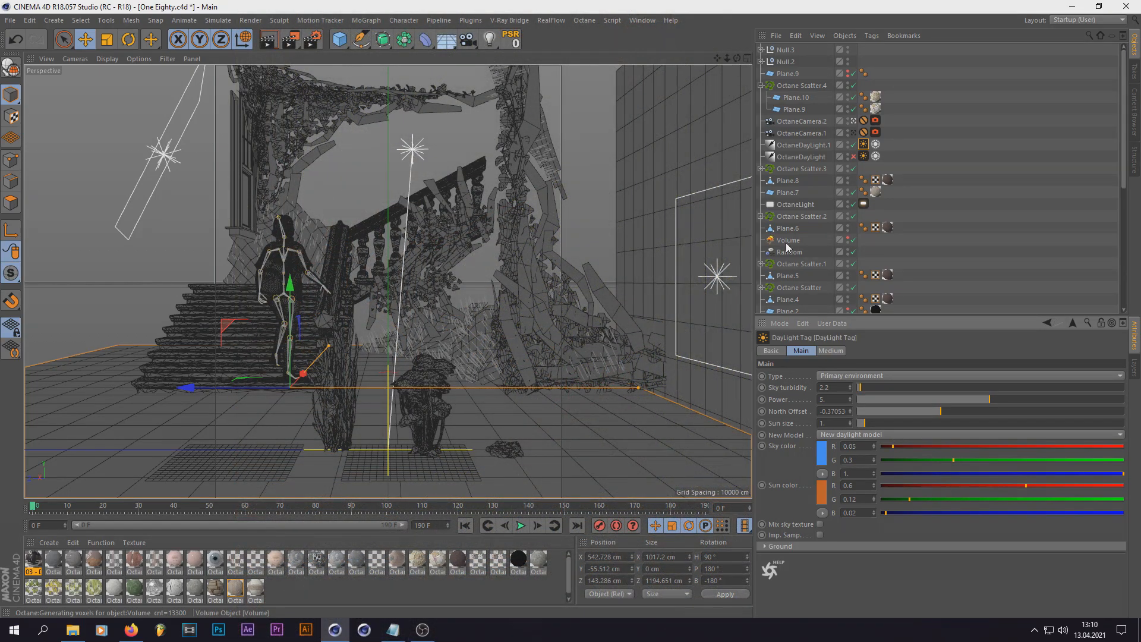
- Examine the Volume object's generated size, medium density, scattering and absorption color in the One Eighty scene
left_click(787, 243)
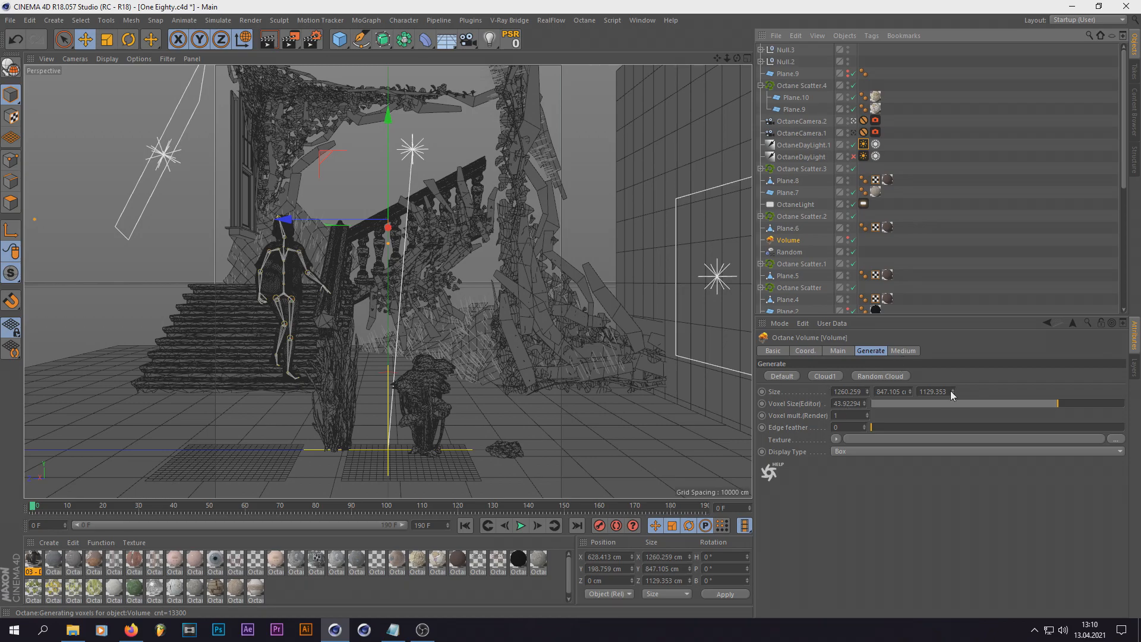
left_click(900, 350)
left_click(835, 419)
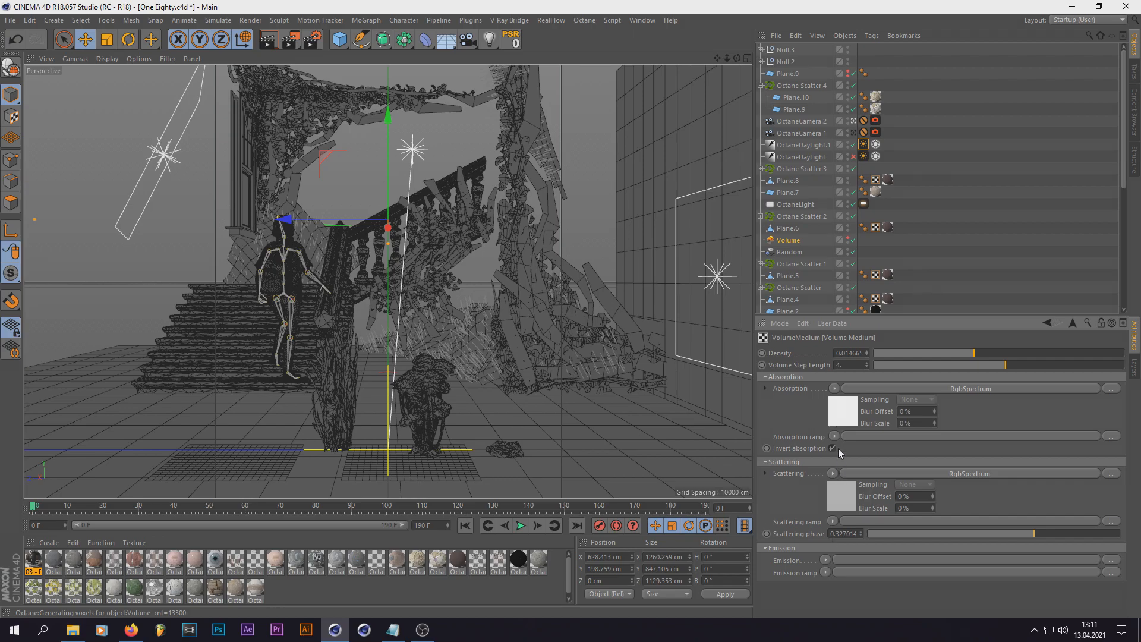
left_click(844, 422)
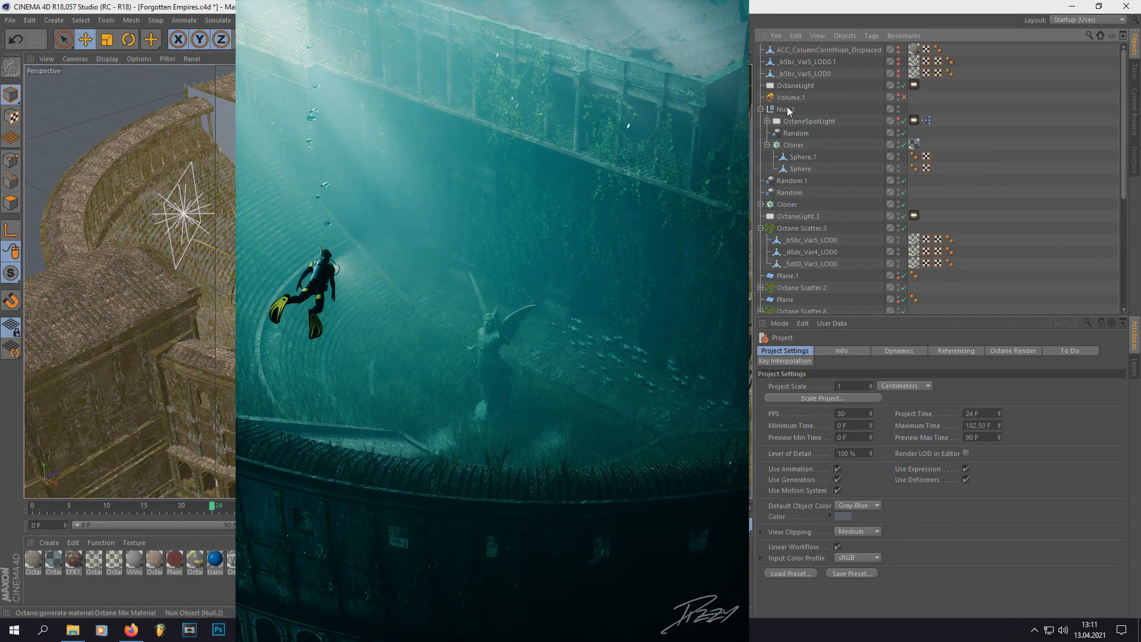
- Examine the medium density, scattering and absorption color of the lower Volume object in the Forgotten Empires scene
scroll(800, 127, "down", 5)
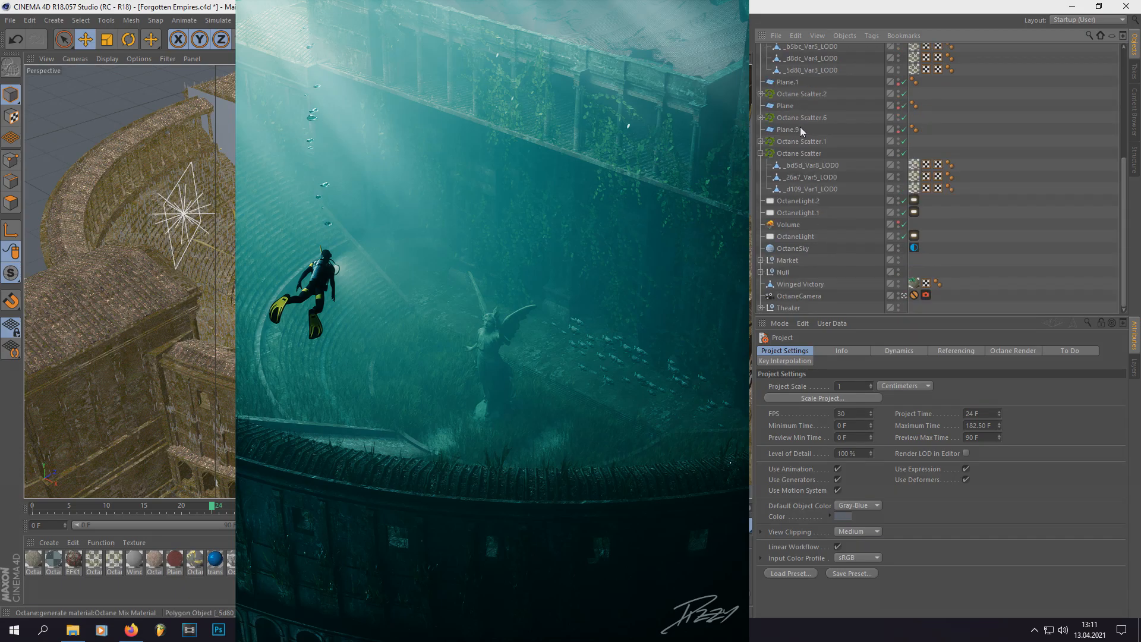
left_click(783, 224)
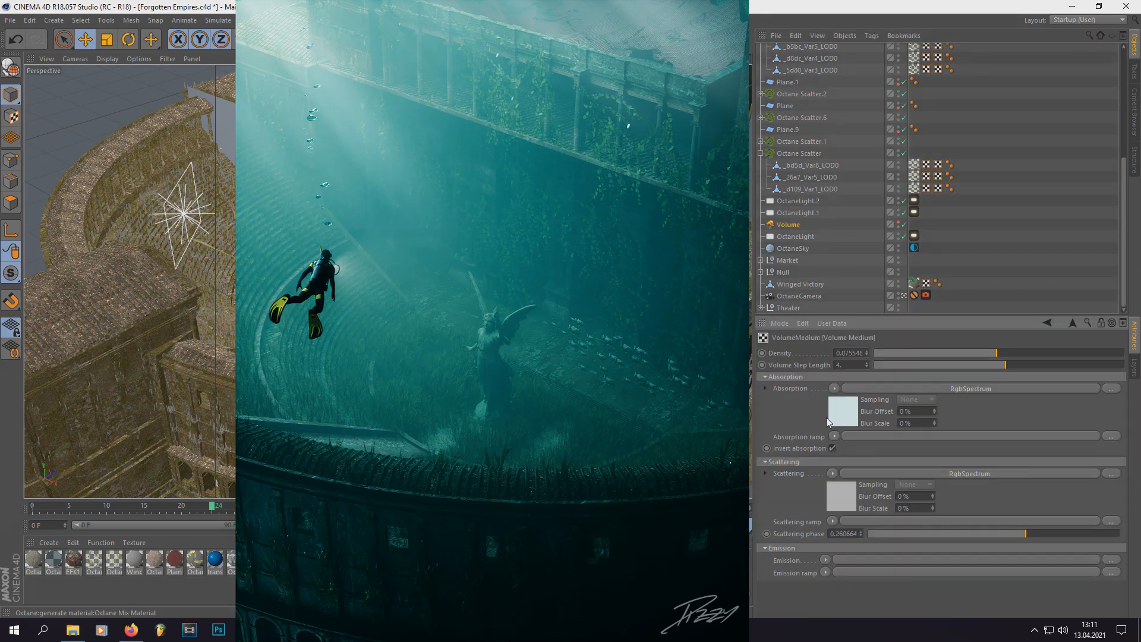
left_click(846, 420)
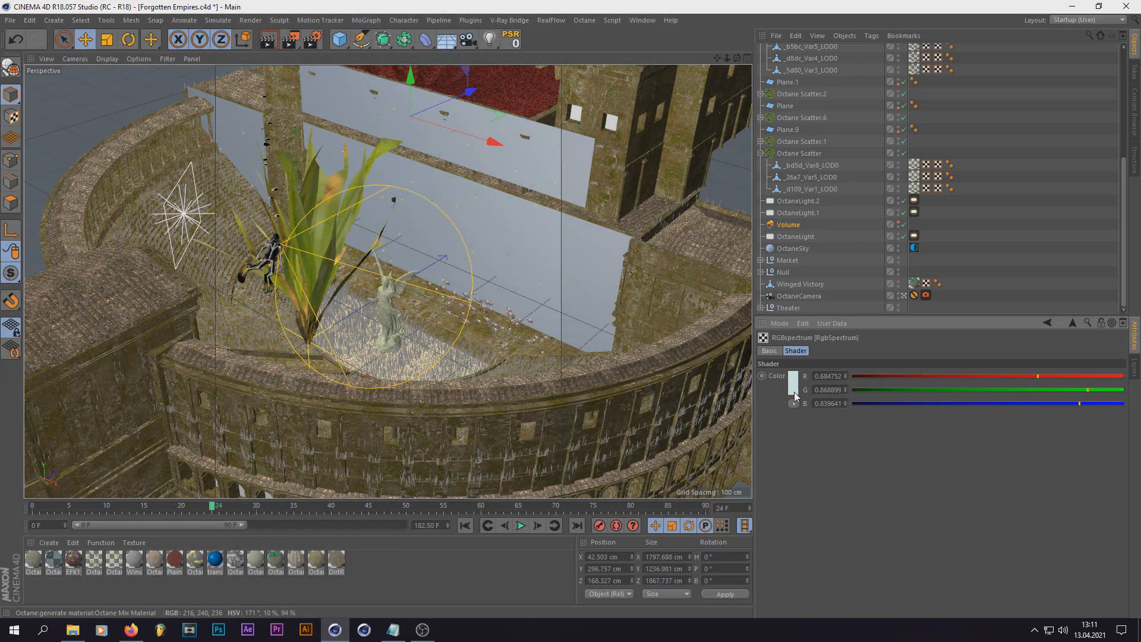
left_click(1047, 323)
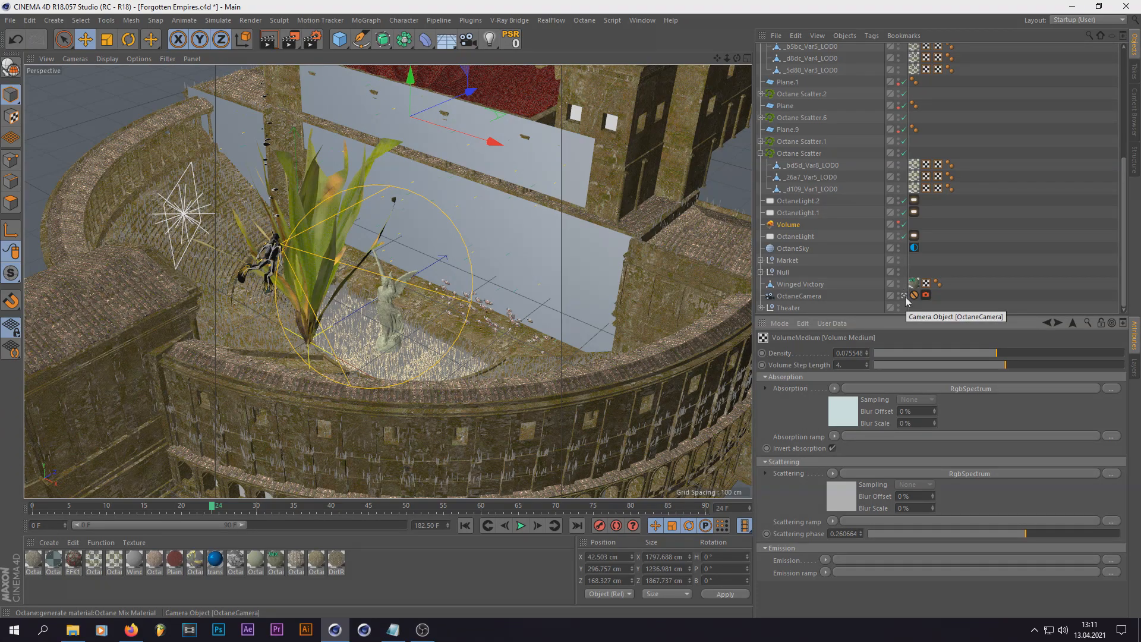
- Examine the OctaneSky environment texture, then inspect the theatre's light and camera layout from outside the render camera
left_click(914, 247)
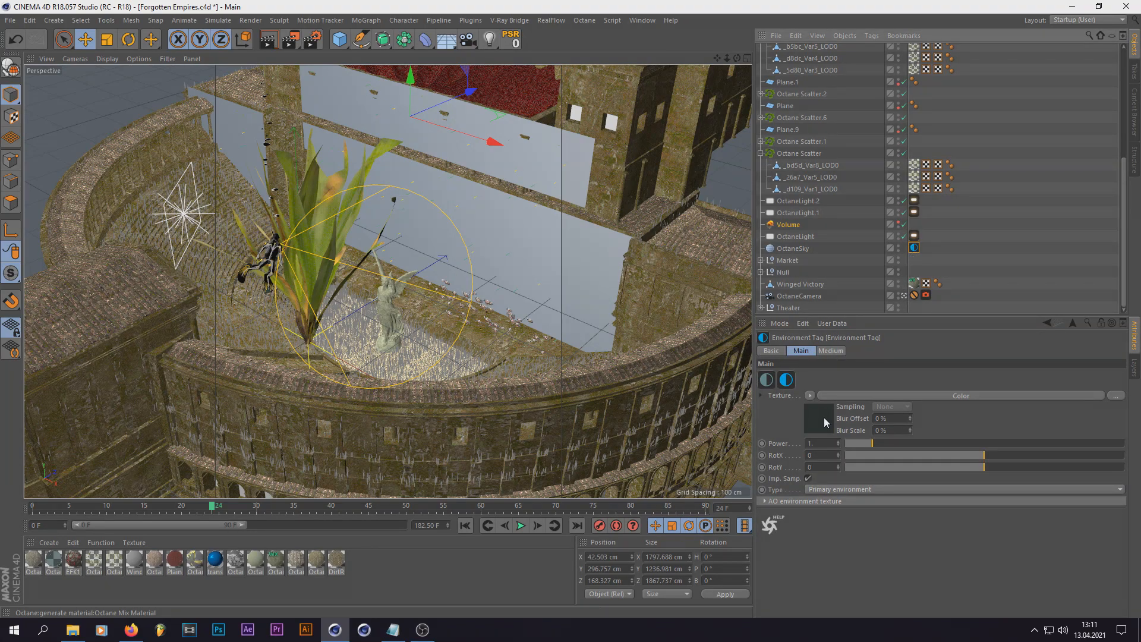
key("h")
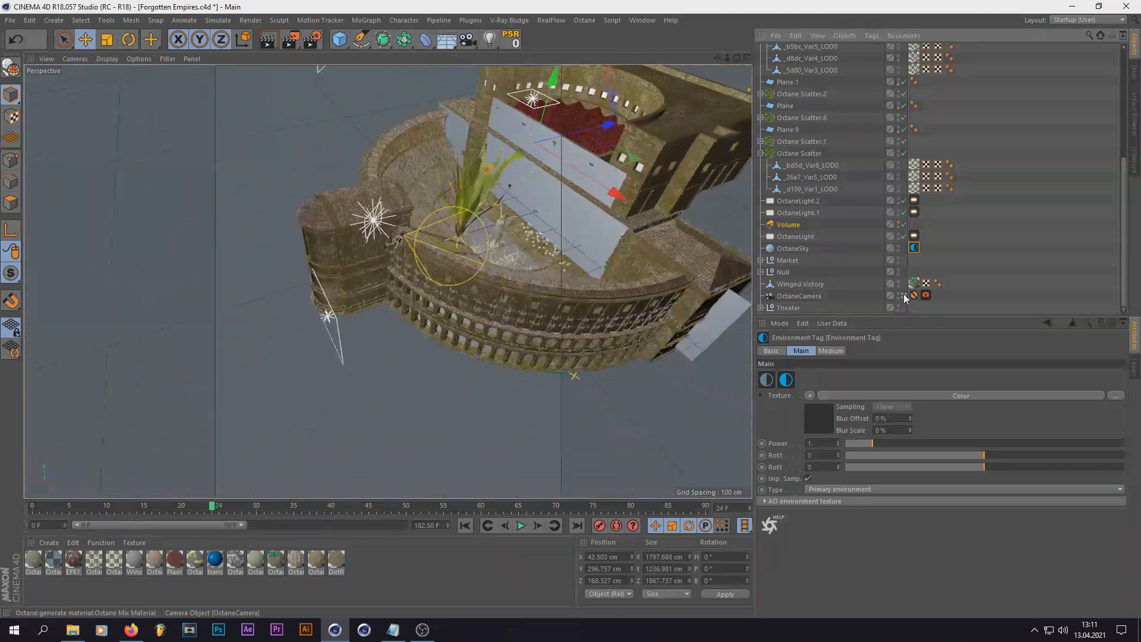
left_click_drag(737, 58, 697, 89)
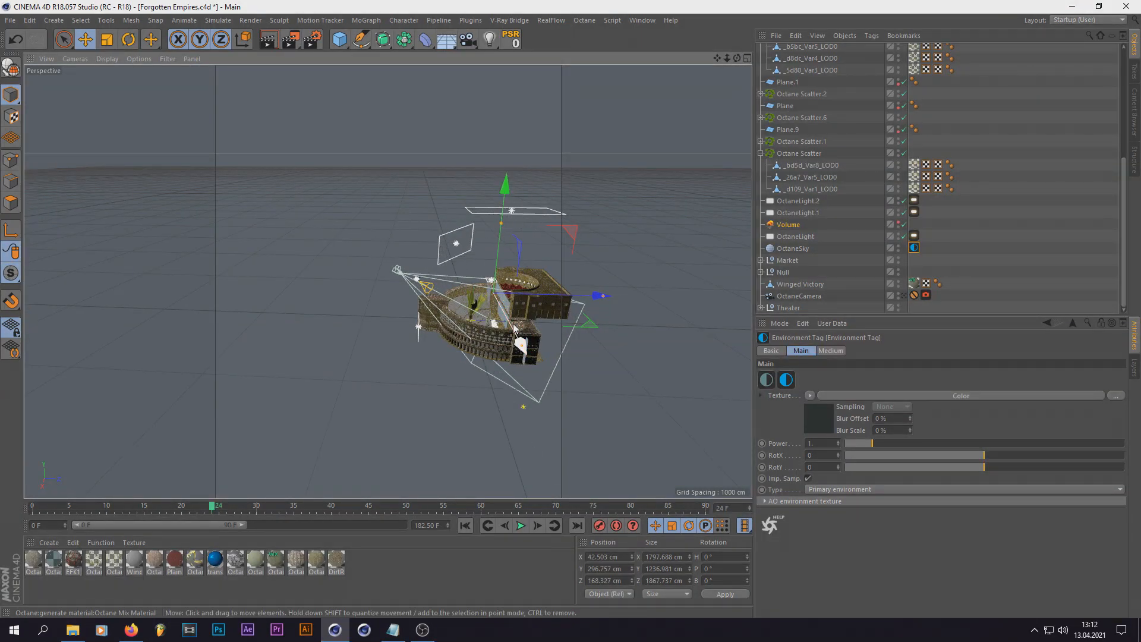
scroll(370, 340, "up", 5)
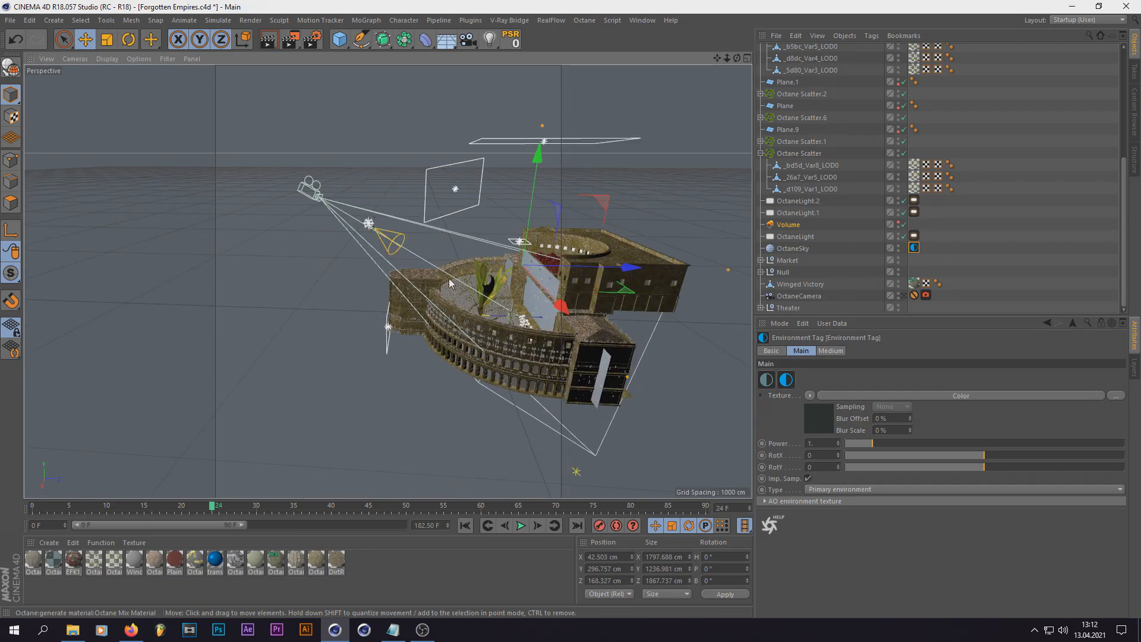
left_click_drag(450, 283, 416, 280, "alt")
right_click_drag(416, 280, 735, 65, "alt")
left_click_drag(735, 65, 330, 315)
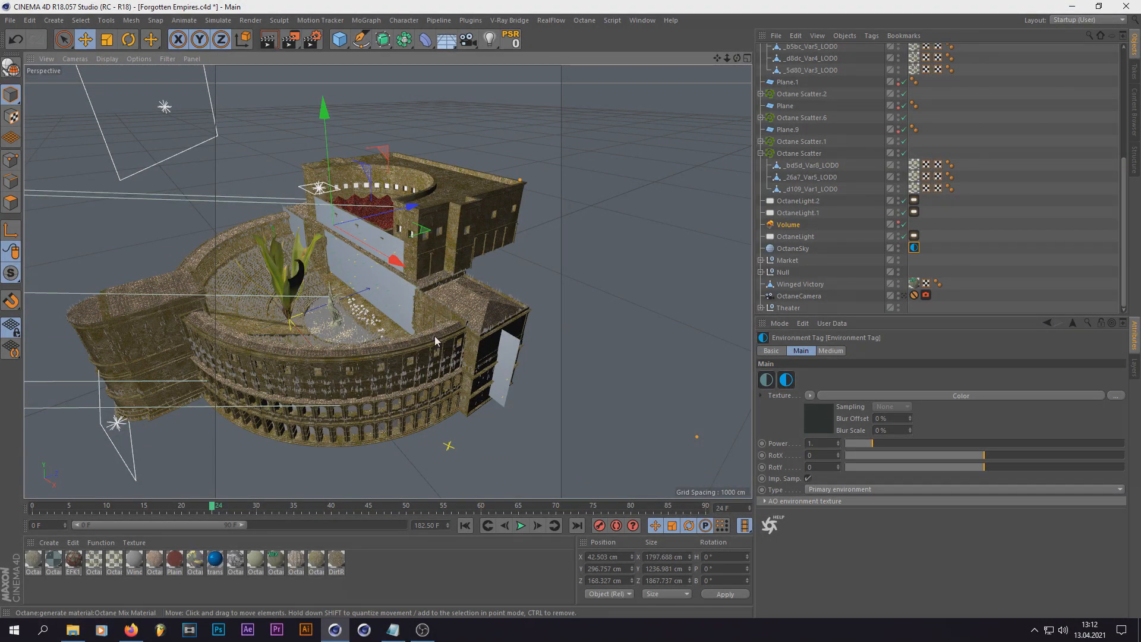
key("h")
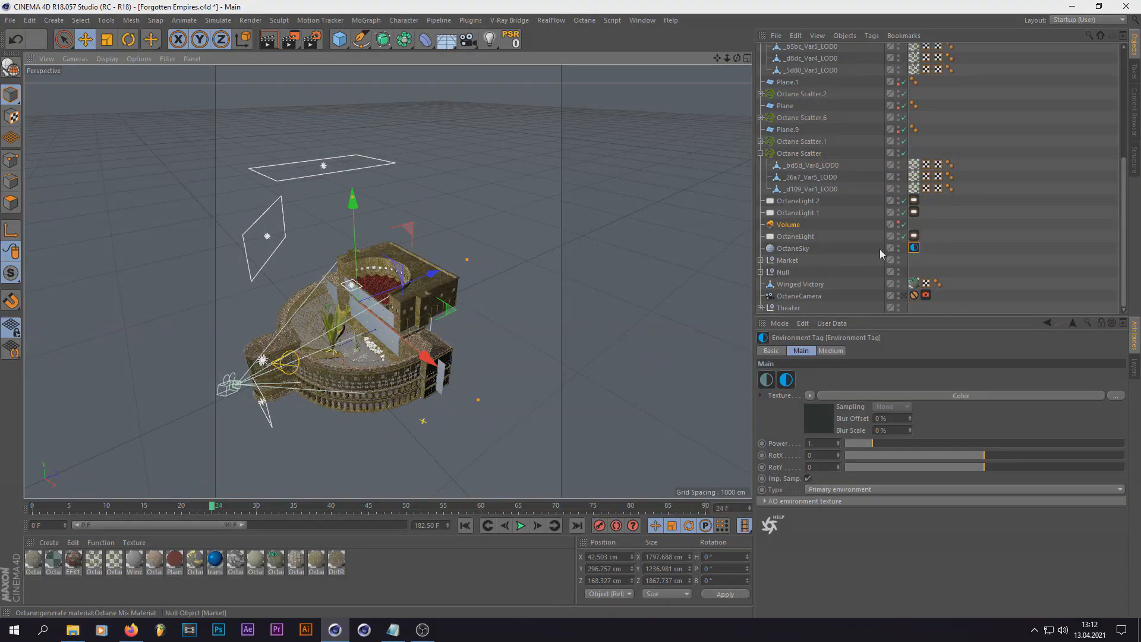
- Compare the power and temperature settings of the lower OctaneLight, OctaneLight.1, OctaneLight.2 and OctaneLight.3
left_click(916, 238)
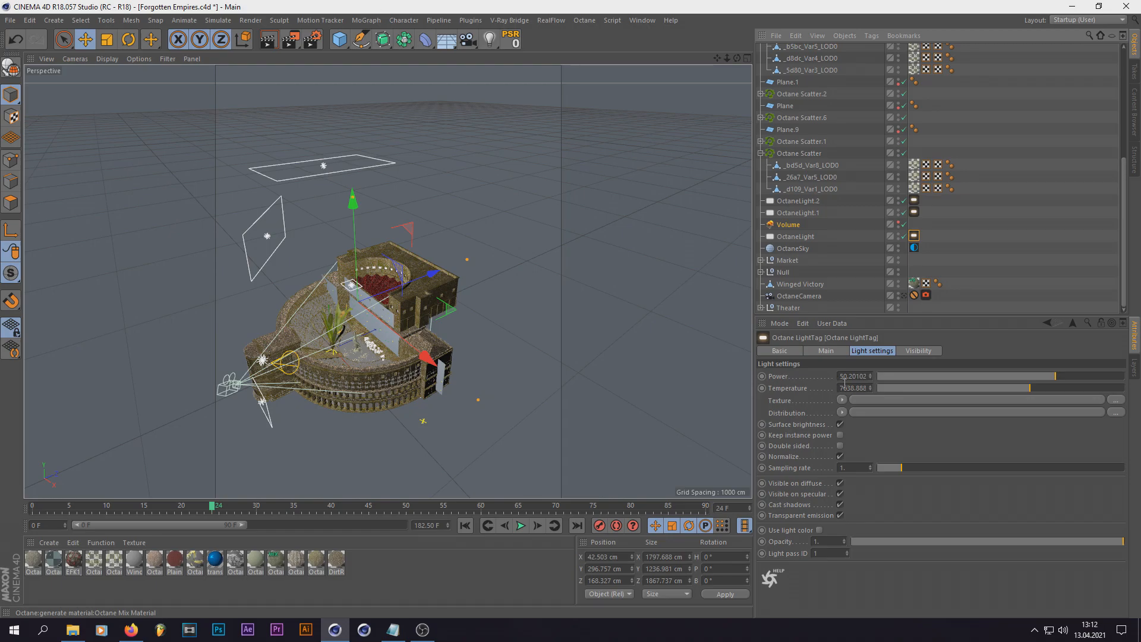
left_click(914, 212)
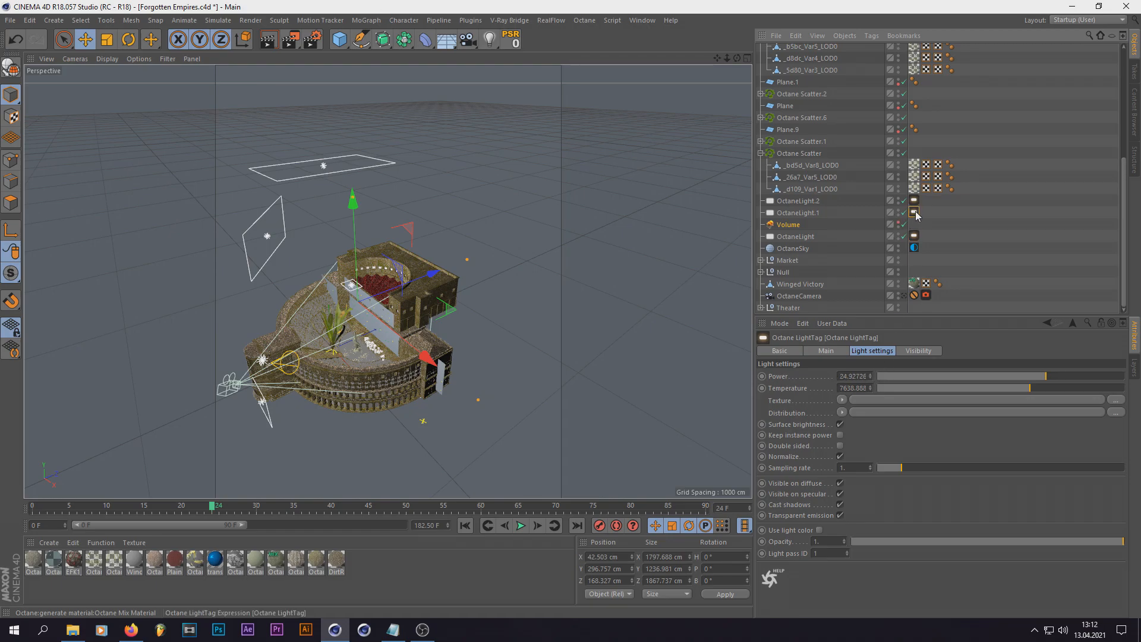
left_click(914, 201)
scroll(915, 205, "up", 5)
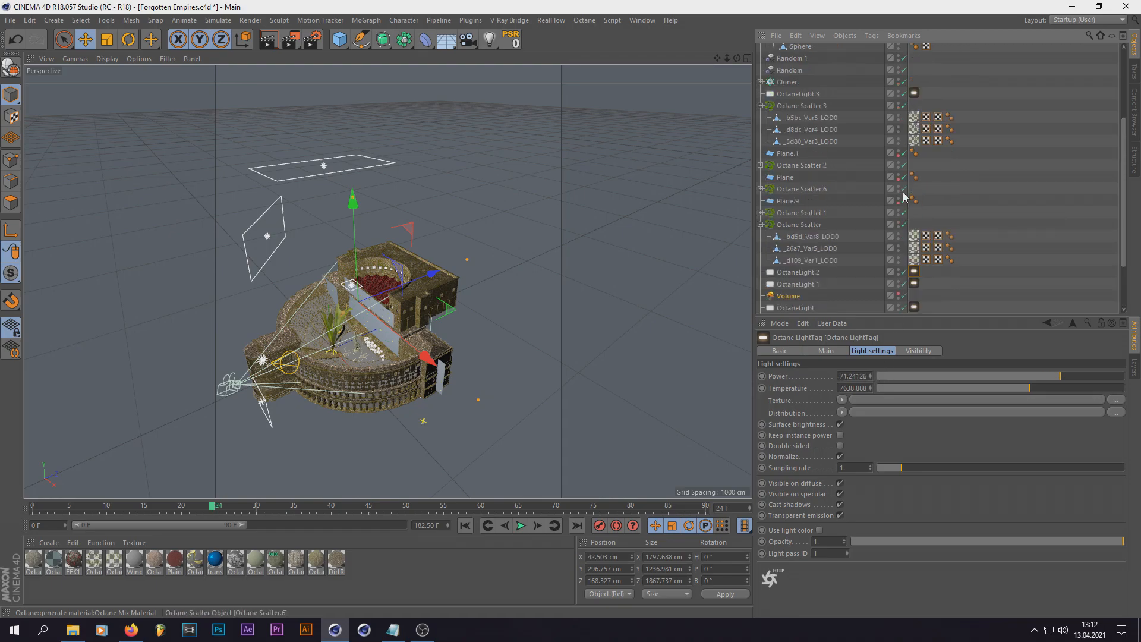
left_click(914, 217)
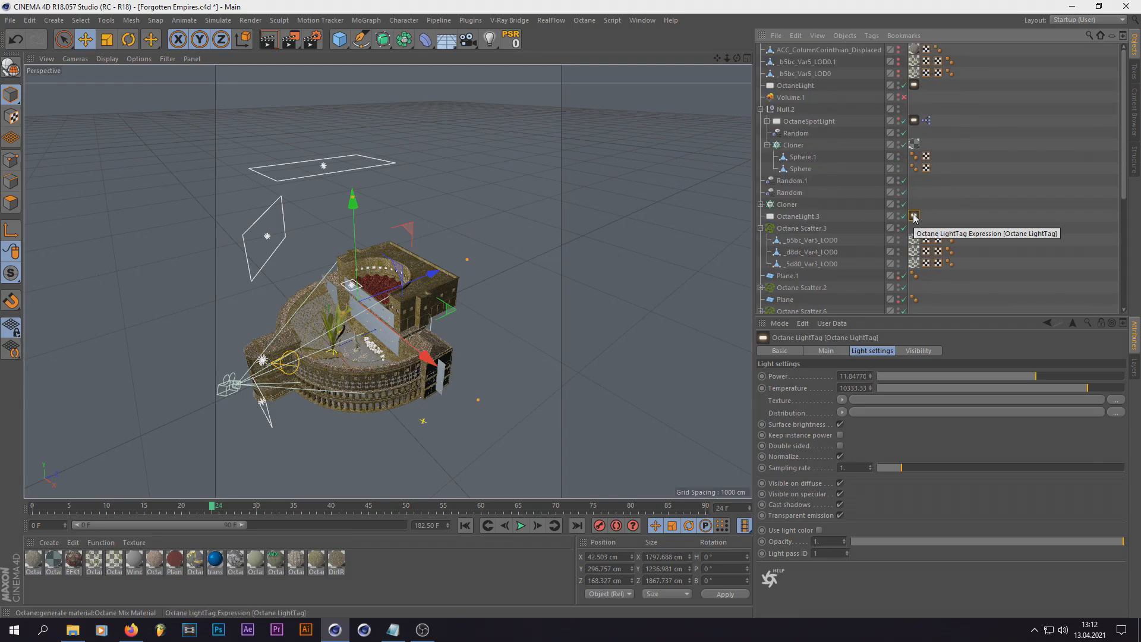
- Inspect the placement of OctaneLight.3, the OctaneSpotLight and the upper OctaneLight around the theatre, and check the OctaneLight's power and temperature
left_click(812, 218)
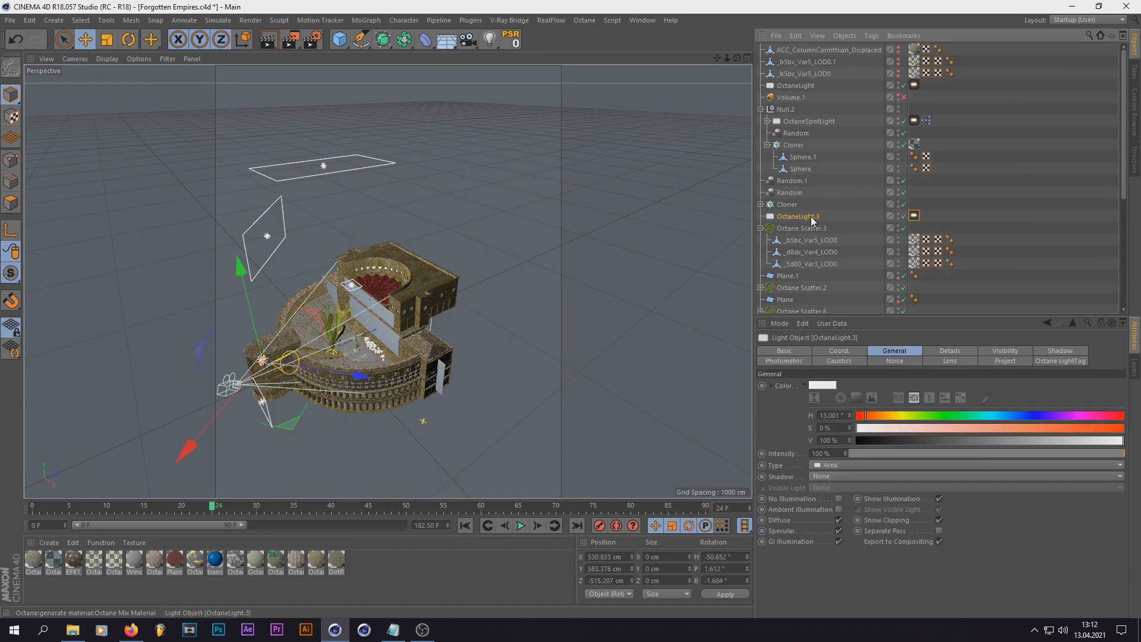
scroll(507, 328, "up", 5)
scroll(274, 362, "down", 8)
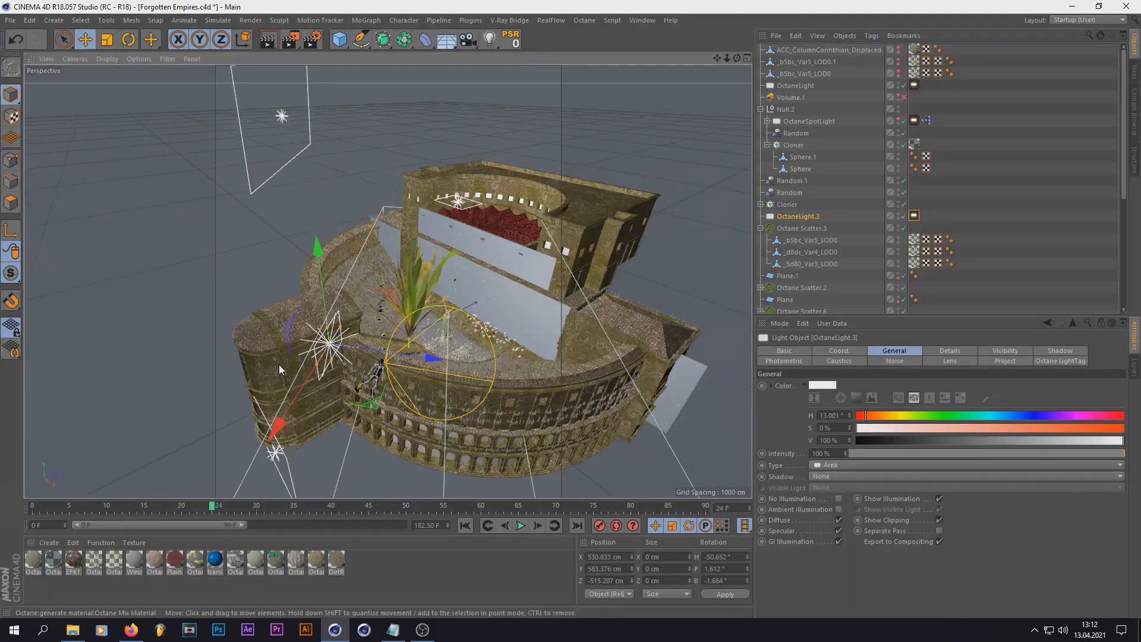
left_click(823, 123)
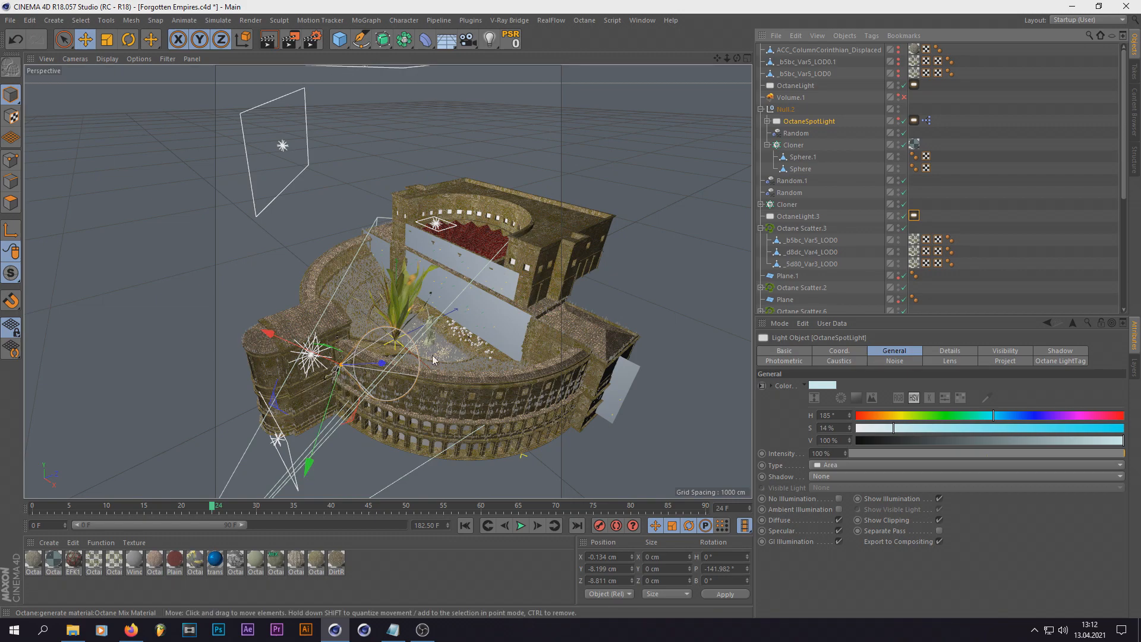
left_click(797, 87)
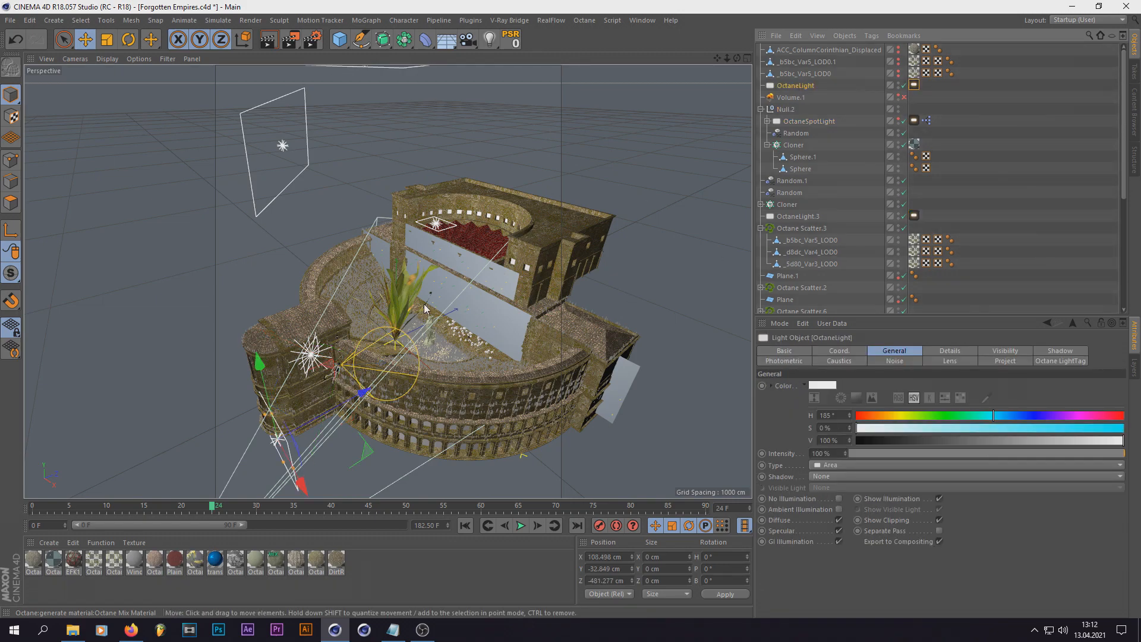
key("h")
left_click(914, 87)
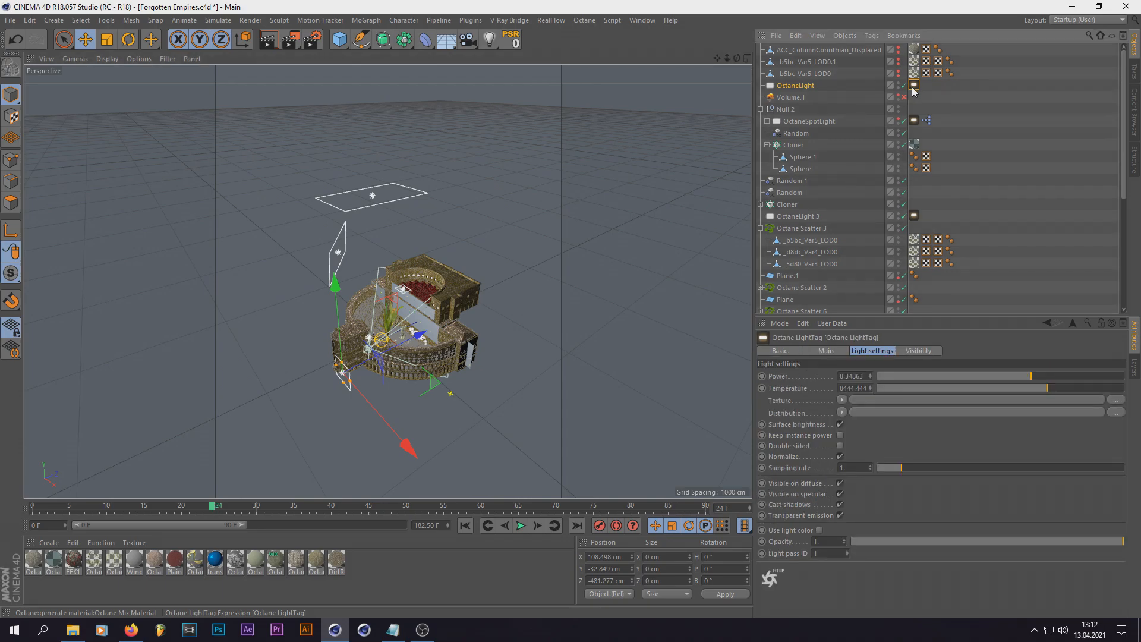
scroll(658, 373, "up", 5)
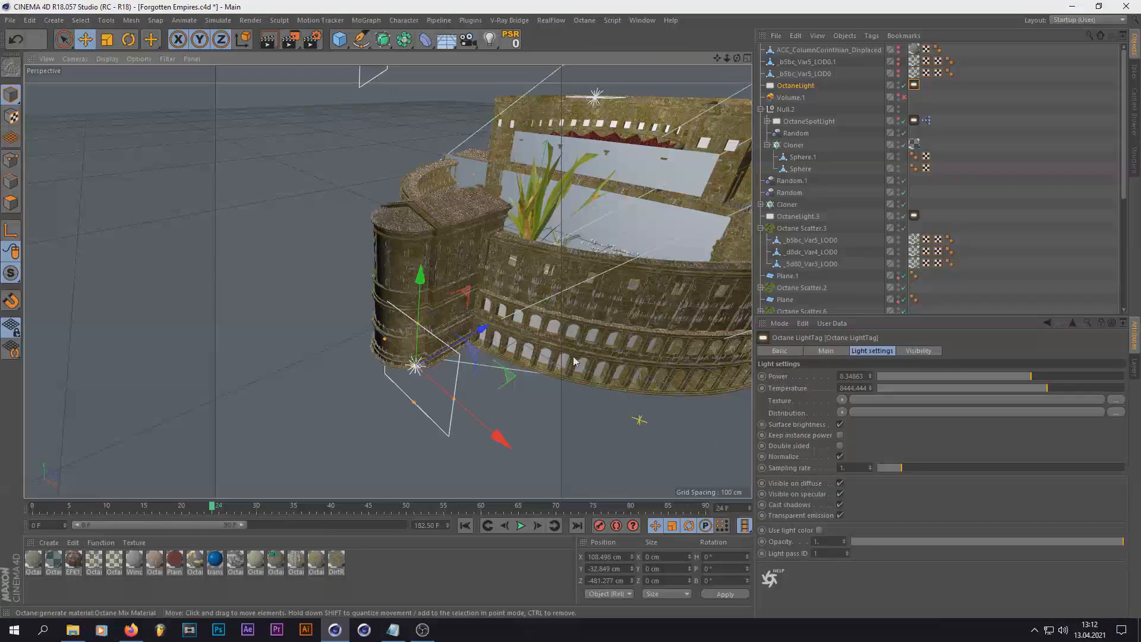
scroll(296, 331, "down", 5)
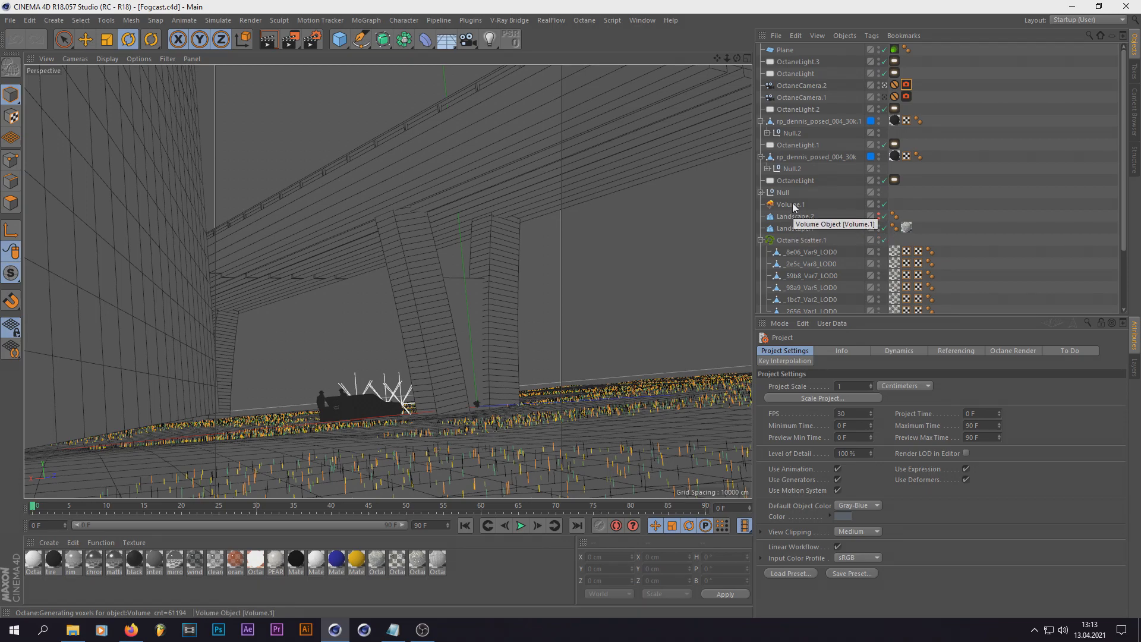
- Examine the medium density, step length and absorption color of Volume.1 in the Fogcast scene
left_click(790, 205)
left_click(837, 422)
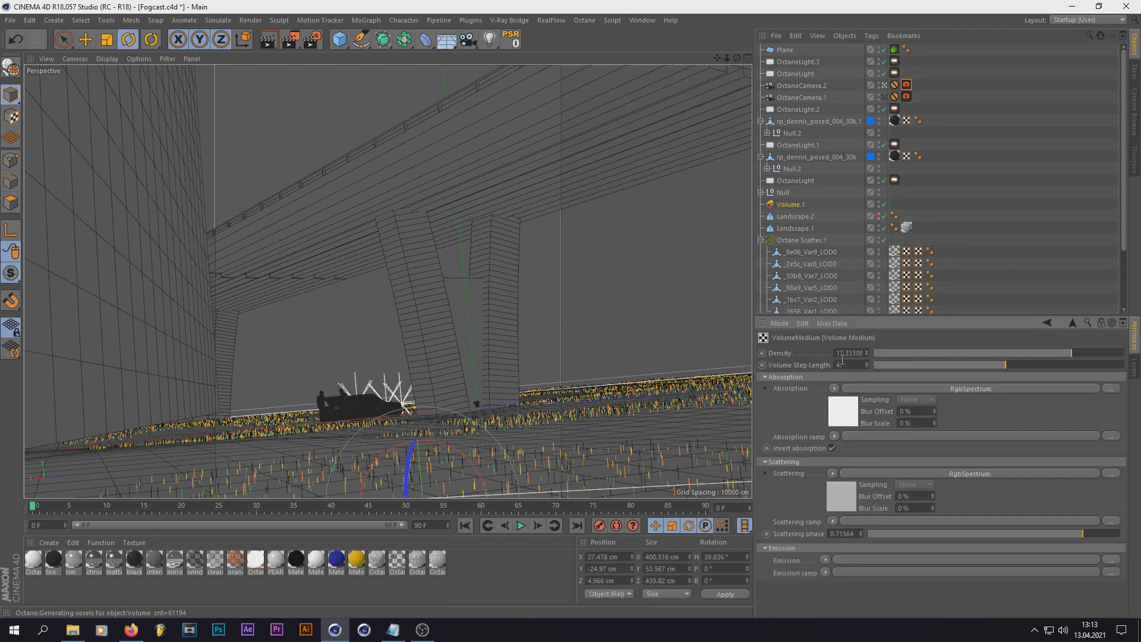
left_click(844, 412)
left_click(1046, 323)
- Inspect the light and camera layout around the bridge from outside OctaneCamera.2, then return to that camera and open its tag settings
left_click(884, 86)
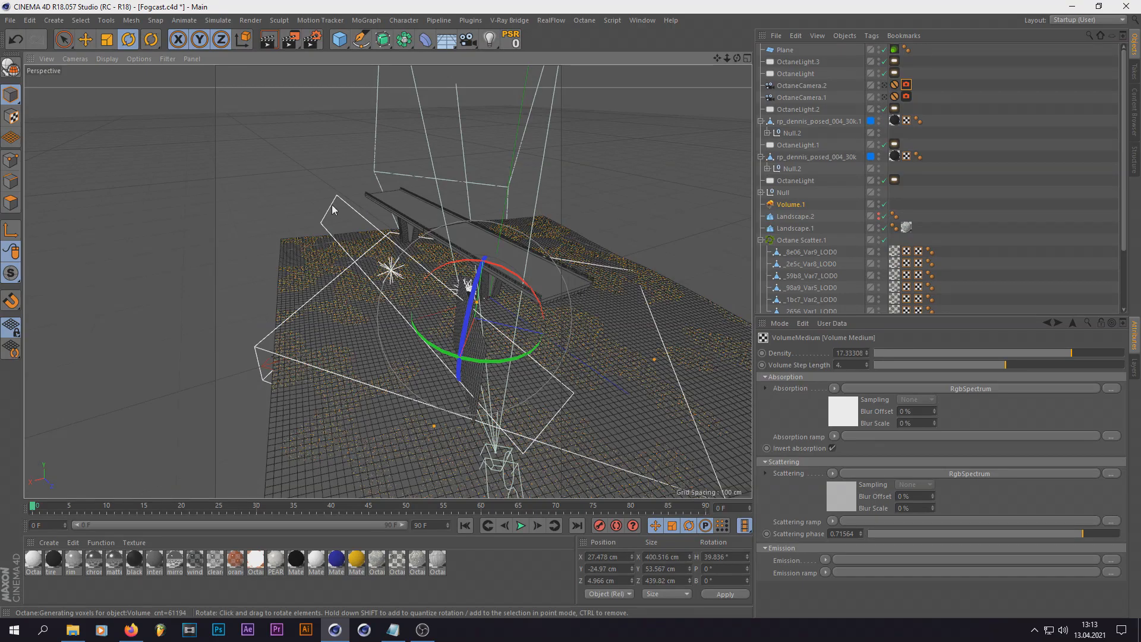
left_click_drag(735, 57, 698, 66)
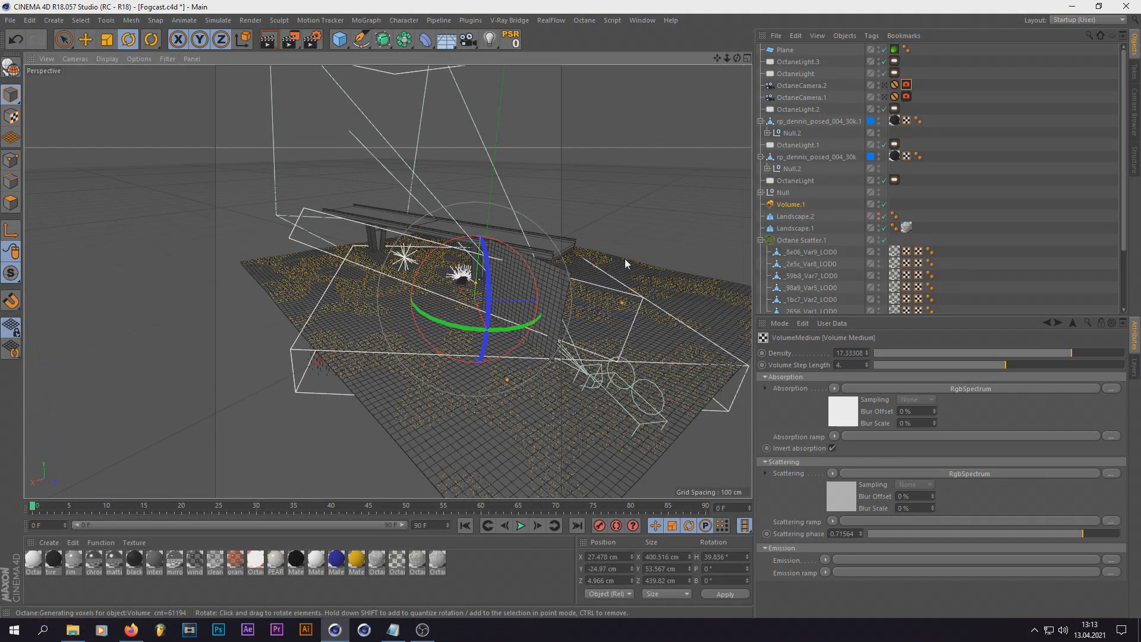
left_click(886, 86)
left_click(906, 85)
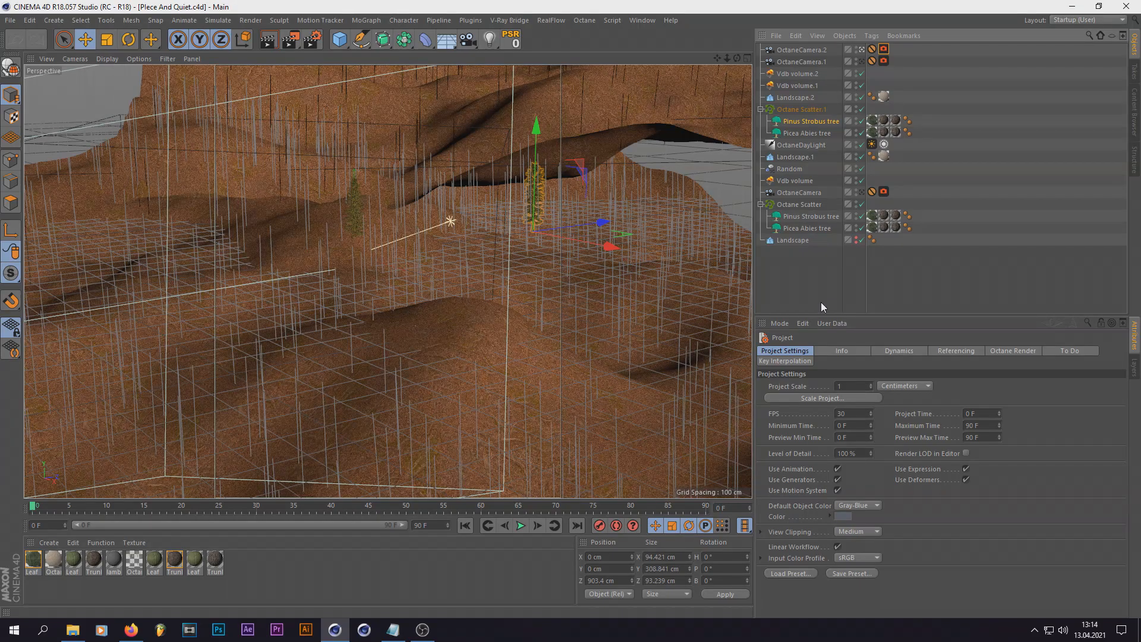
- Look through the Vdb volumes in the Piece And Quiet scene and examine the source VDB file path of Vdb volume.2
left_click(788, 182)
left_click(795, 84)
left_click(797, 74)
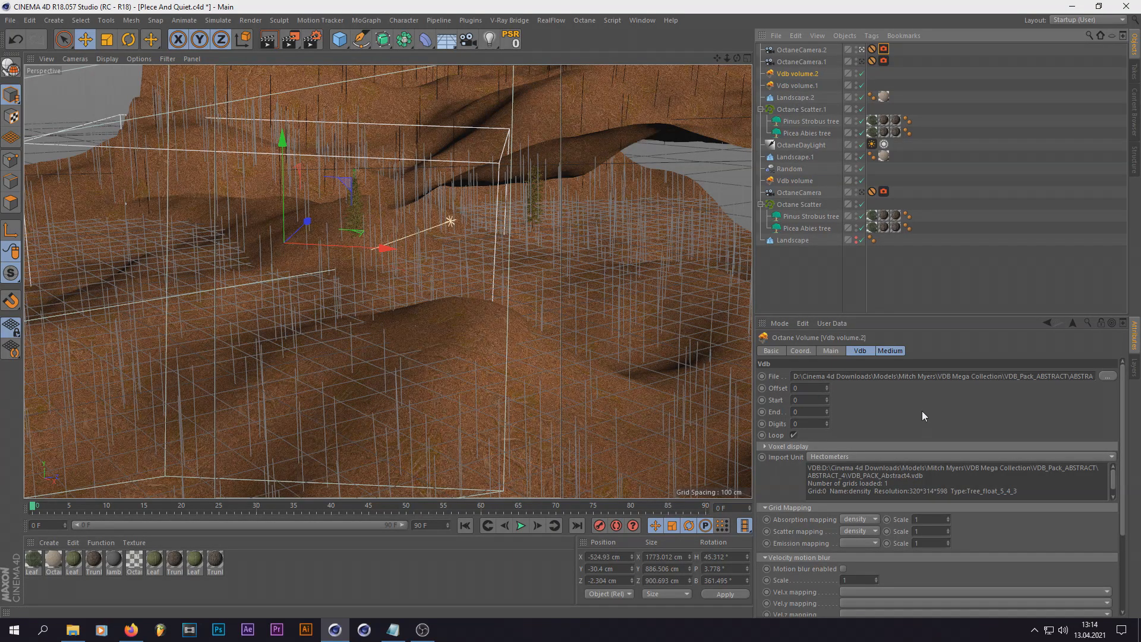
left_click_drag(893, 376, 944, 383)
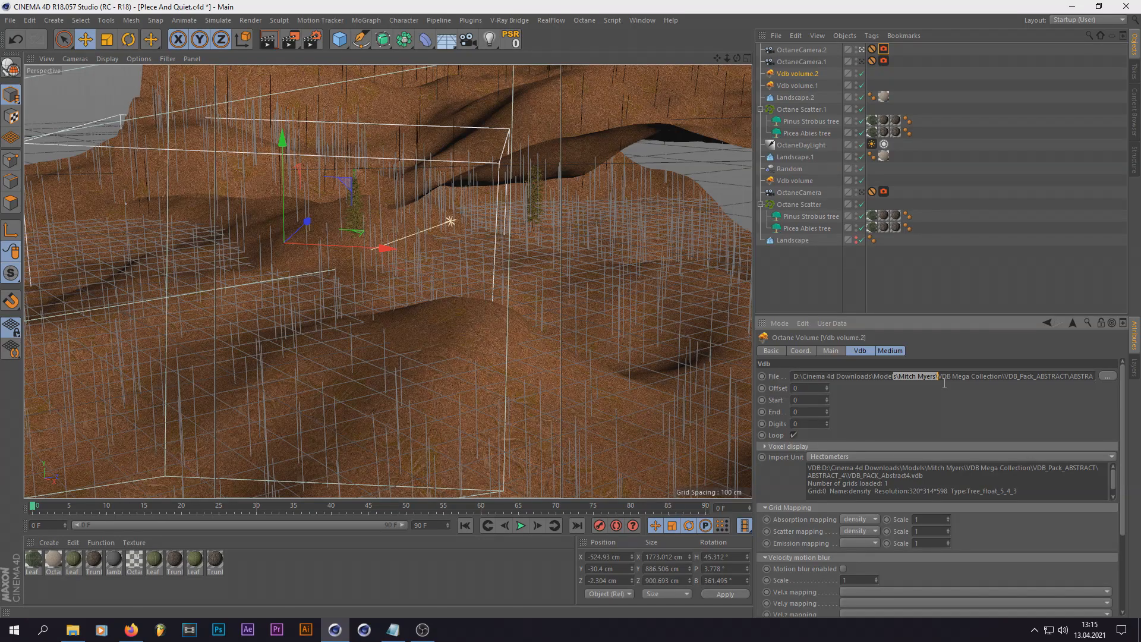
left_click(785, 261)
left_click(803, 74)
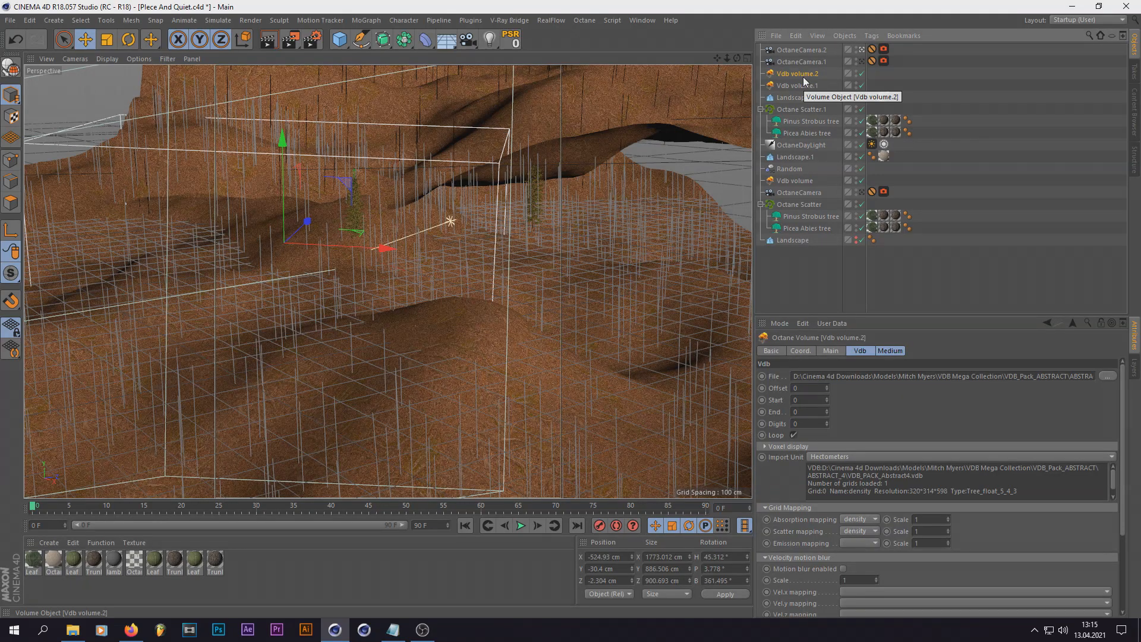
- Examine the medium density, absorption color and scattering of Vdb volume.2, then open the OctaneDayLight's daylight tag settings
left_click(880, 352)
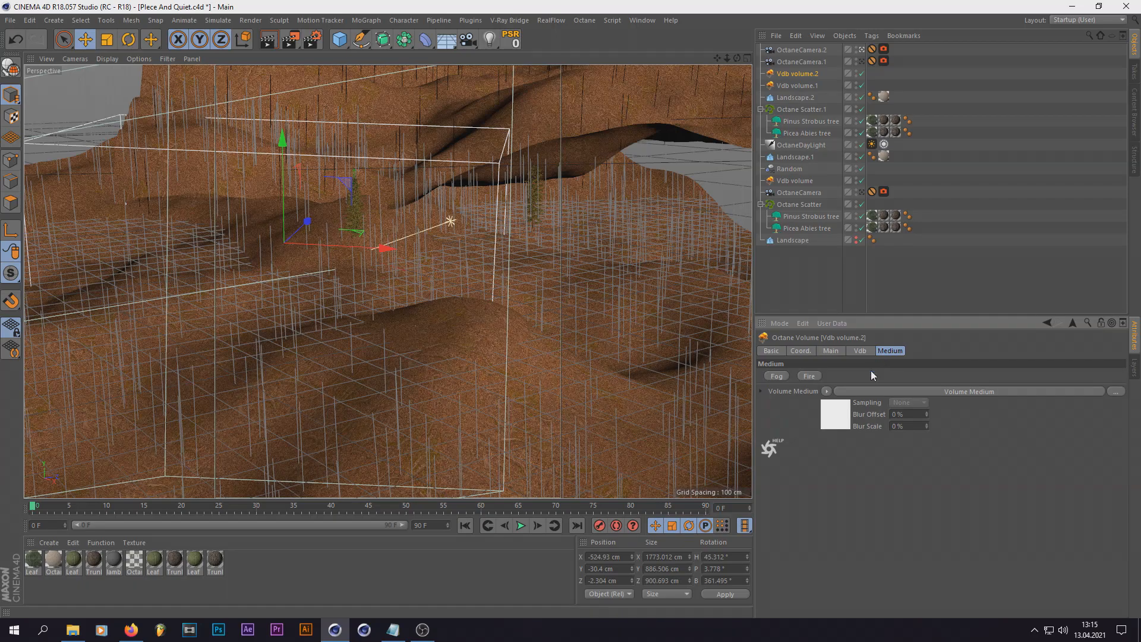
left_click(836, 420)
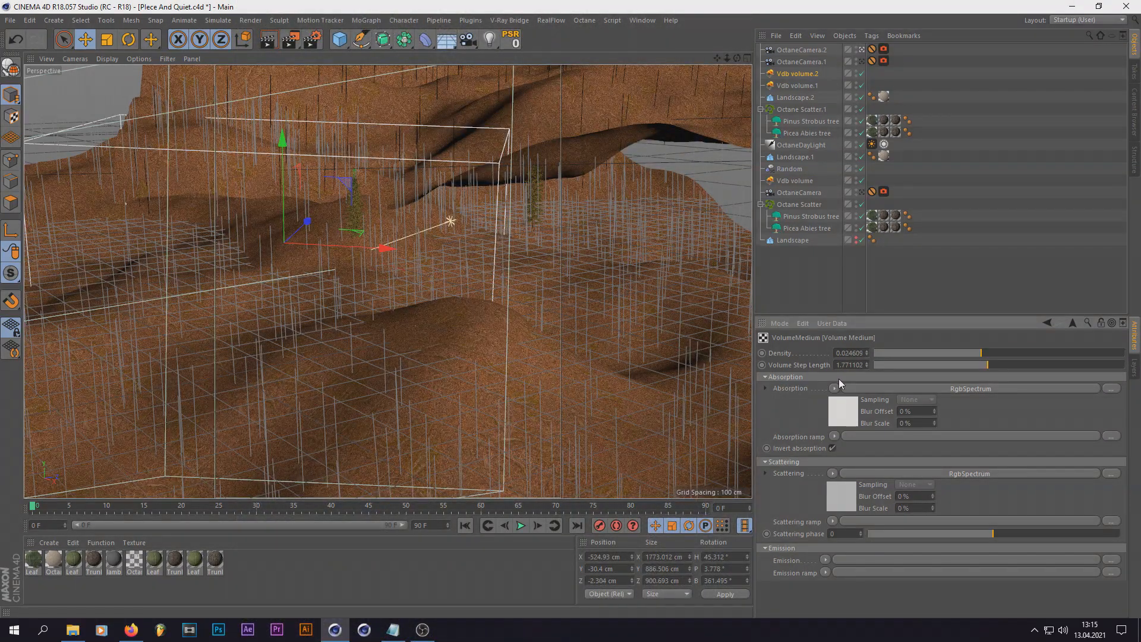
left_click(841, 388)
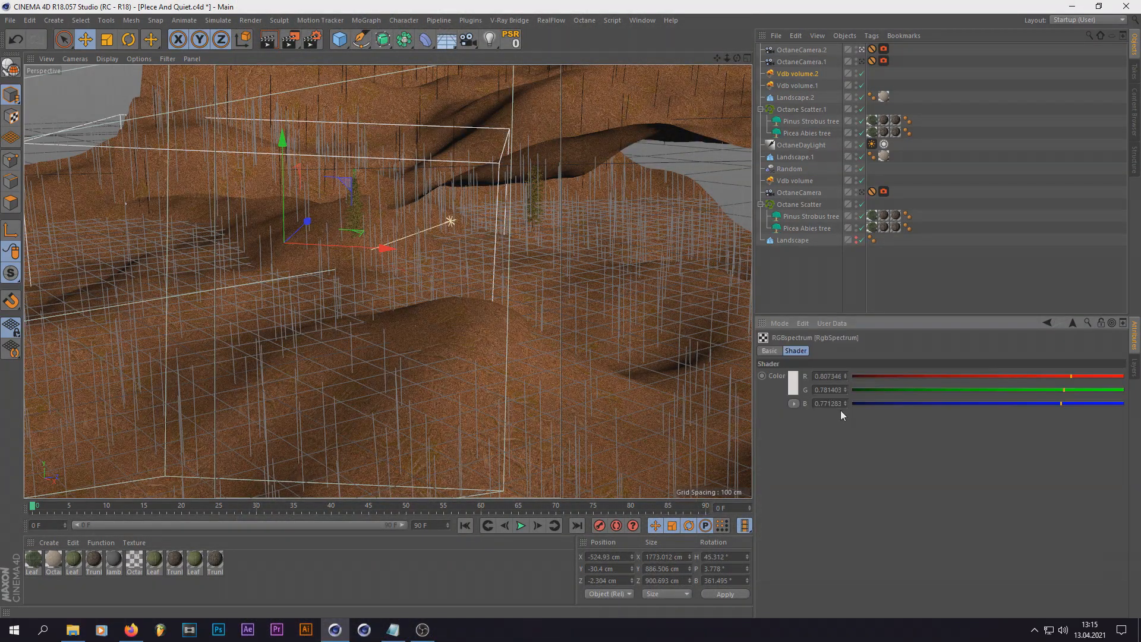
left_click(793, 387)
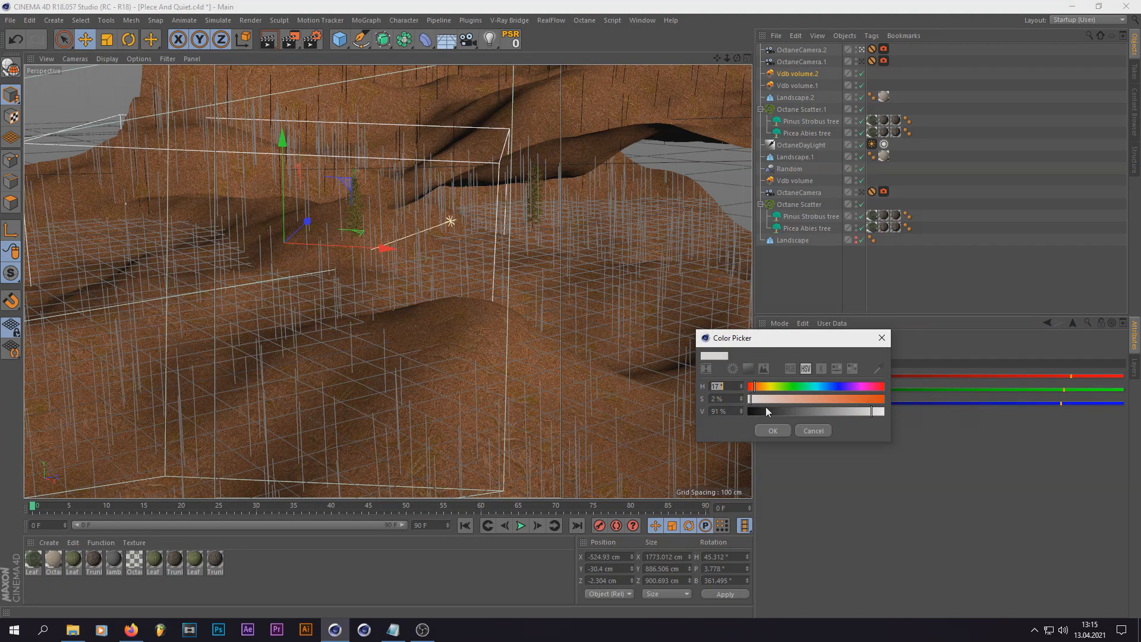
left_click(810, 430)
left_click(1050, 322)
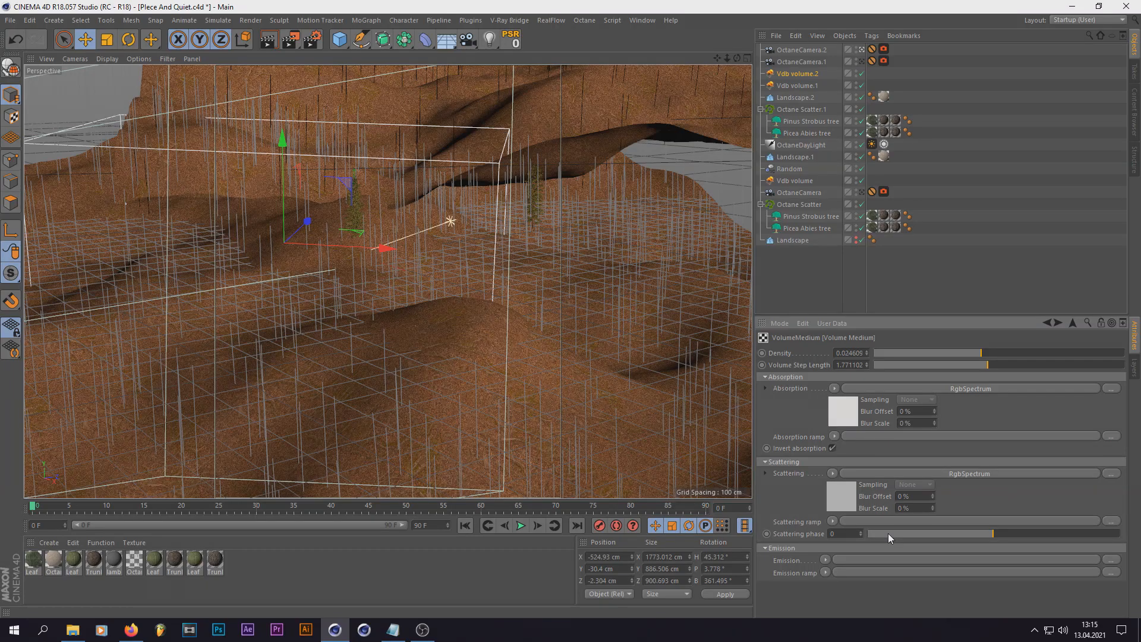
left_click(871, 145)
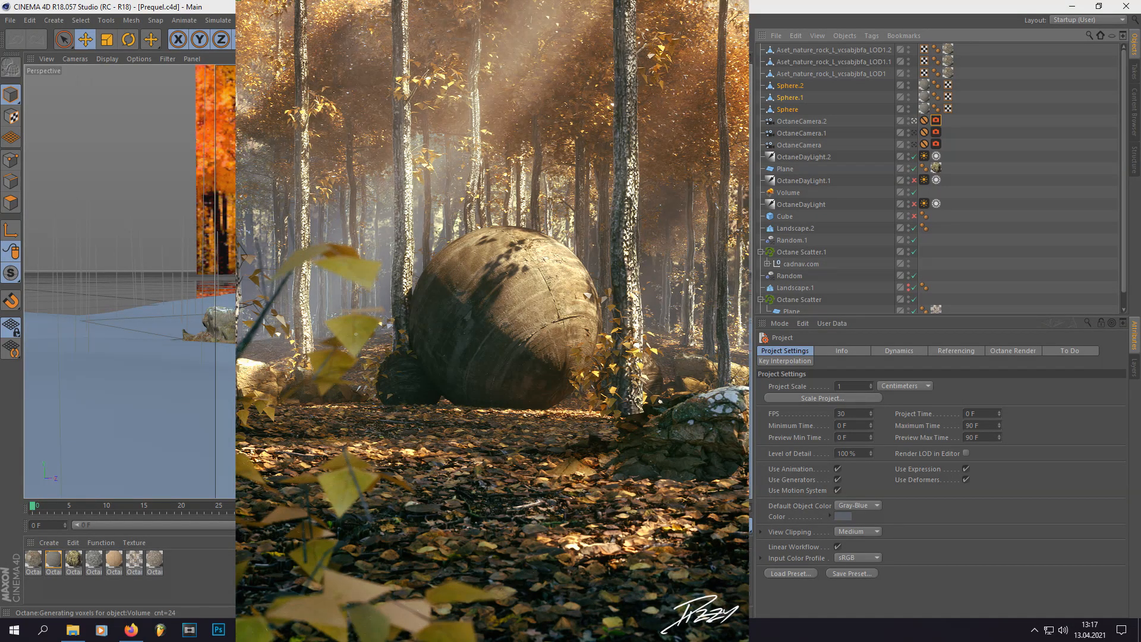
- Examine the medium density, scattering phase and absorption color of the Volume object in the Prequel scene
left_click(789, 193)
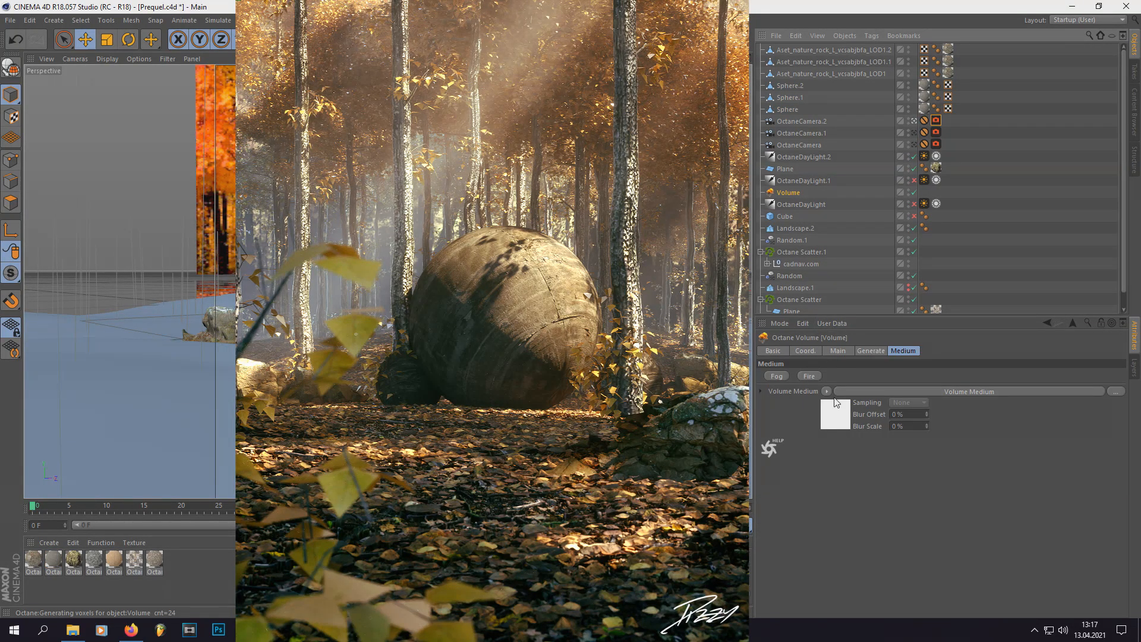
left_click(837, 415)
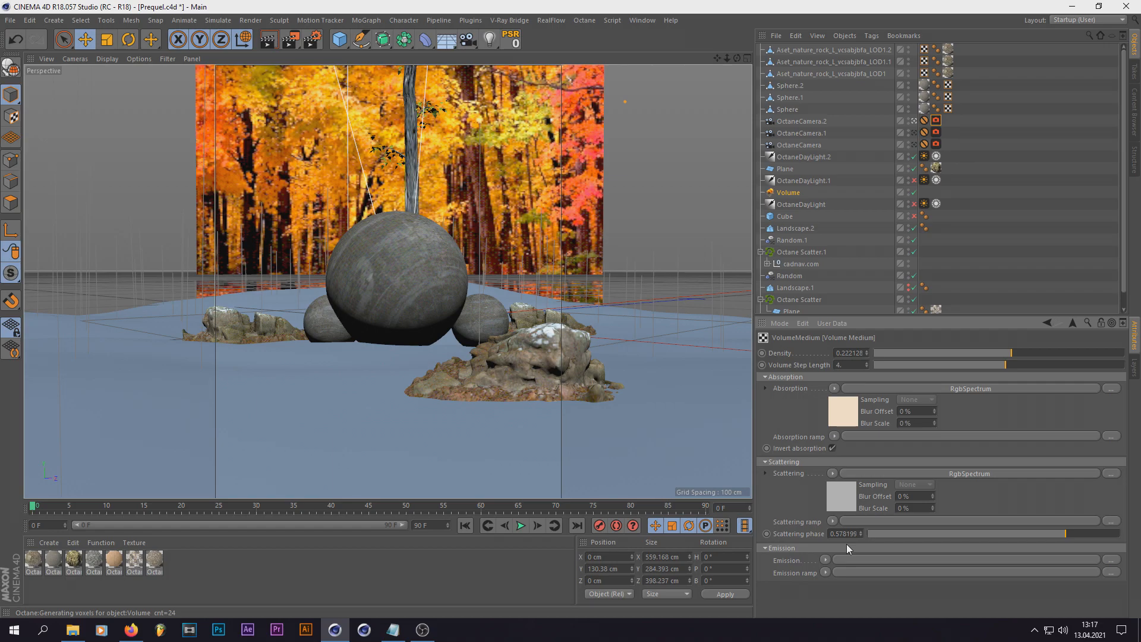
left_click(831, 406)
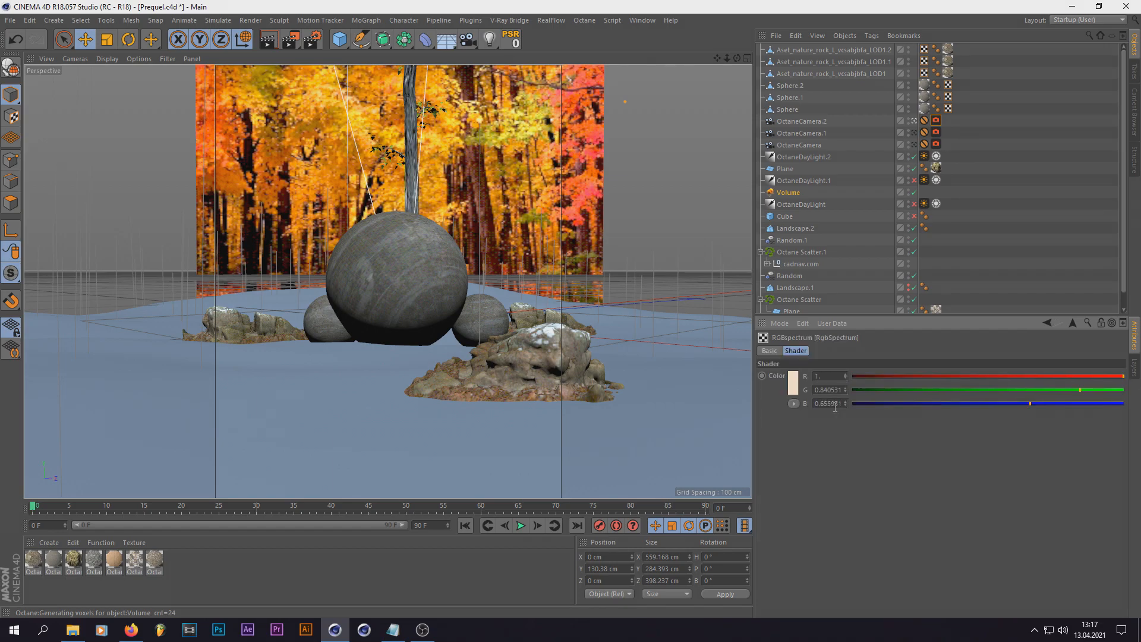
left_click(793, 390)
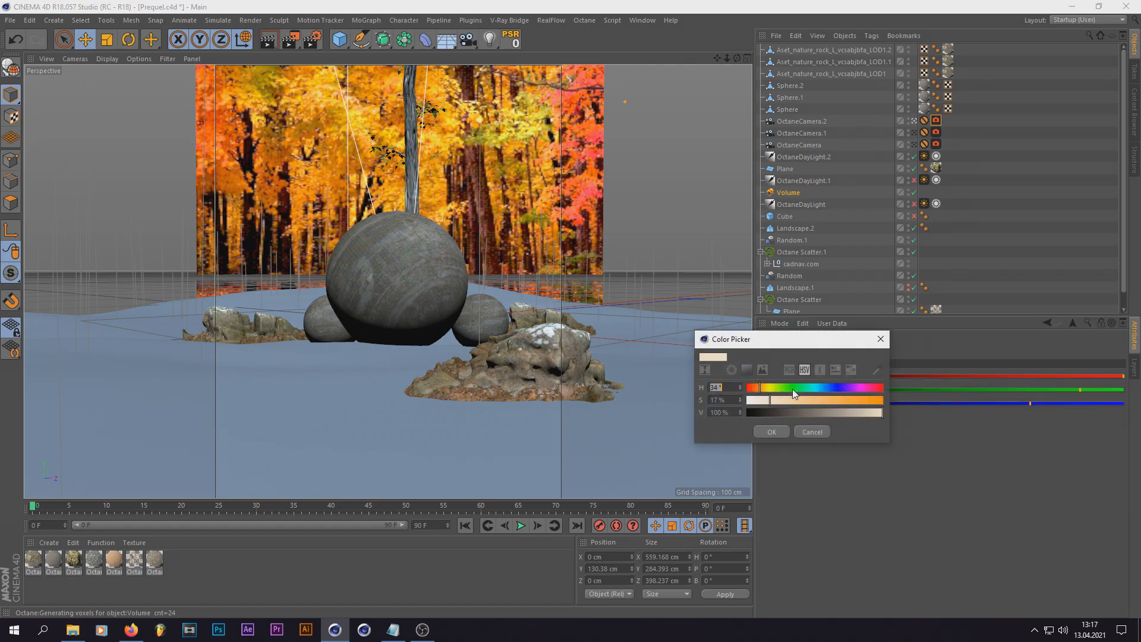
left_click(770, 432)
left_click(1046, 322)
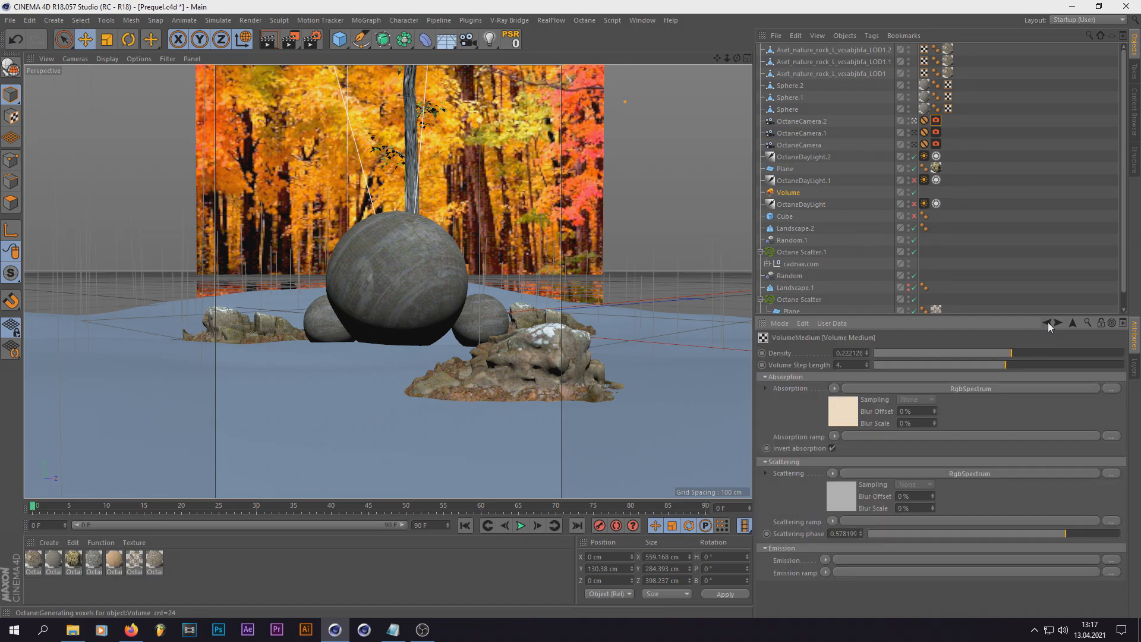
- Examine the OctaneDayLight.2 tag's sun and sky settings, then inspect the background Plane with the forest image
left_click(925, 156)
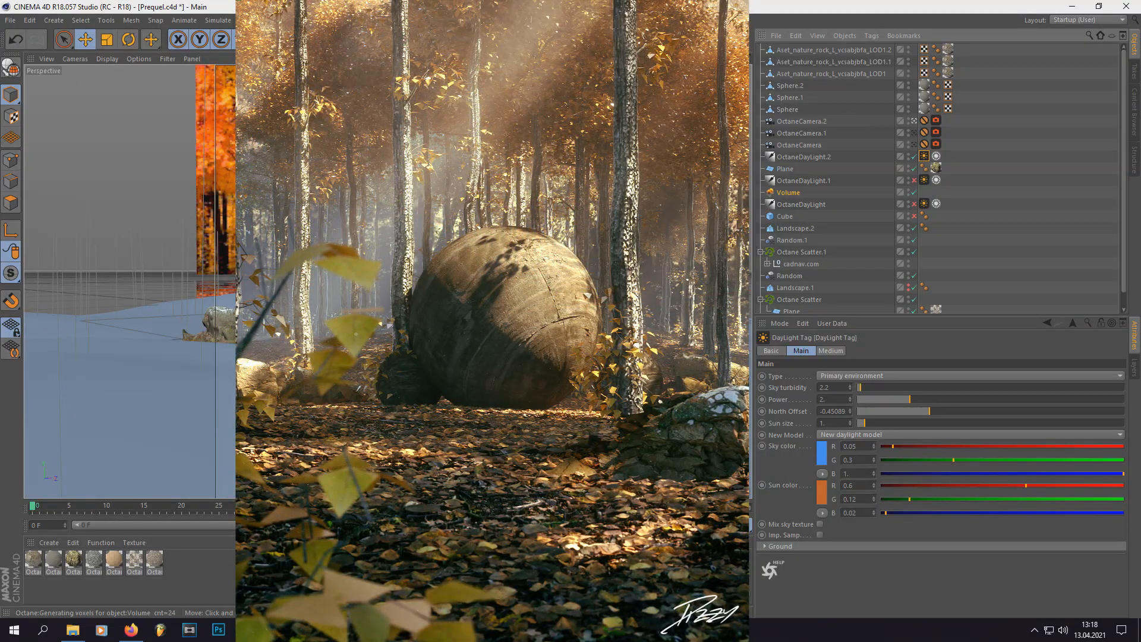
left_click(785, 169)
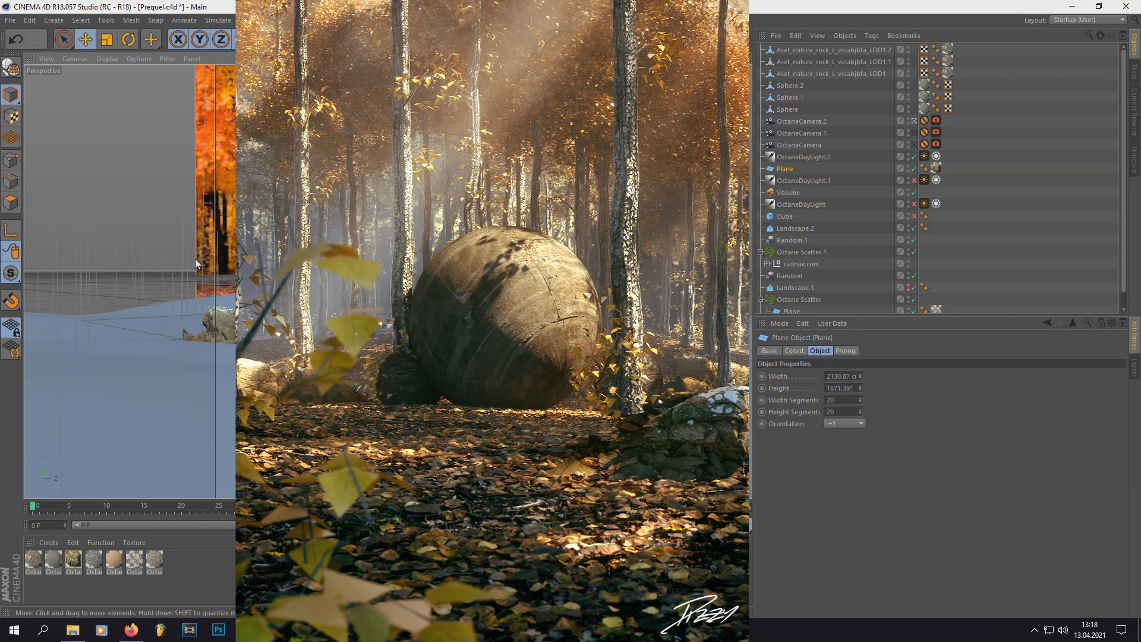